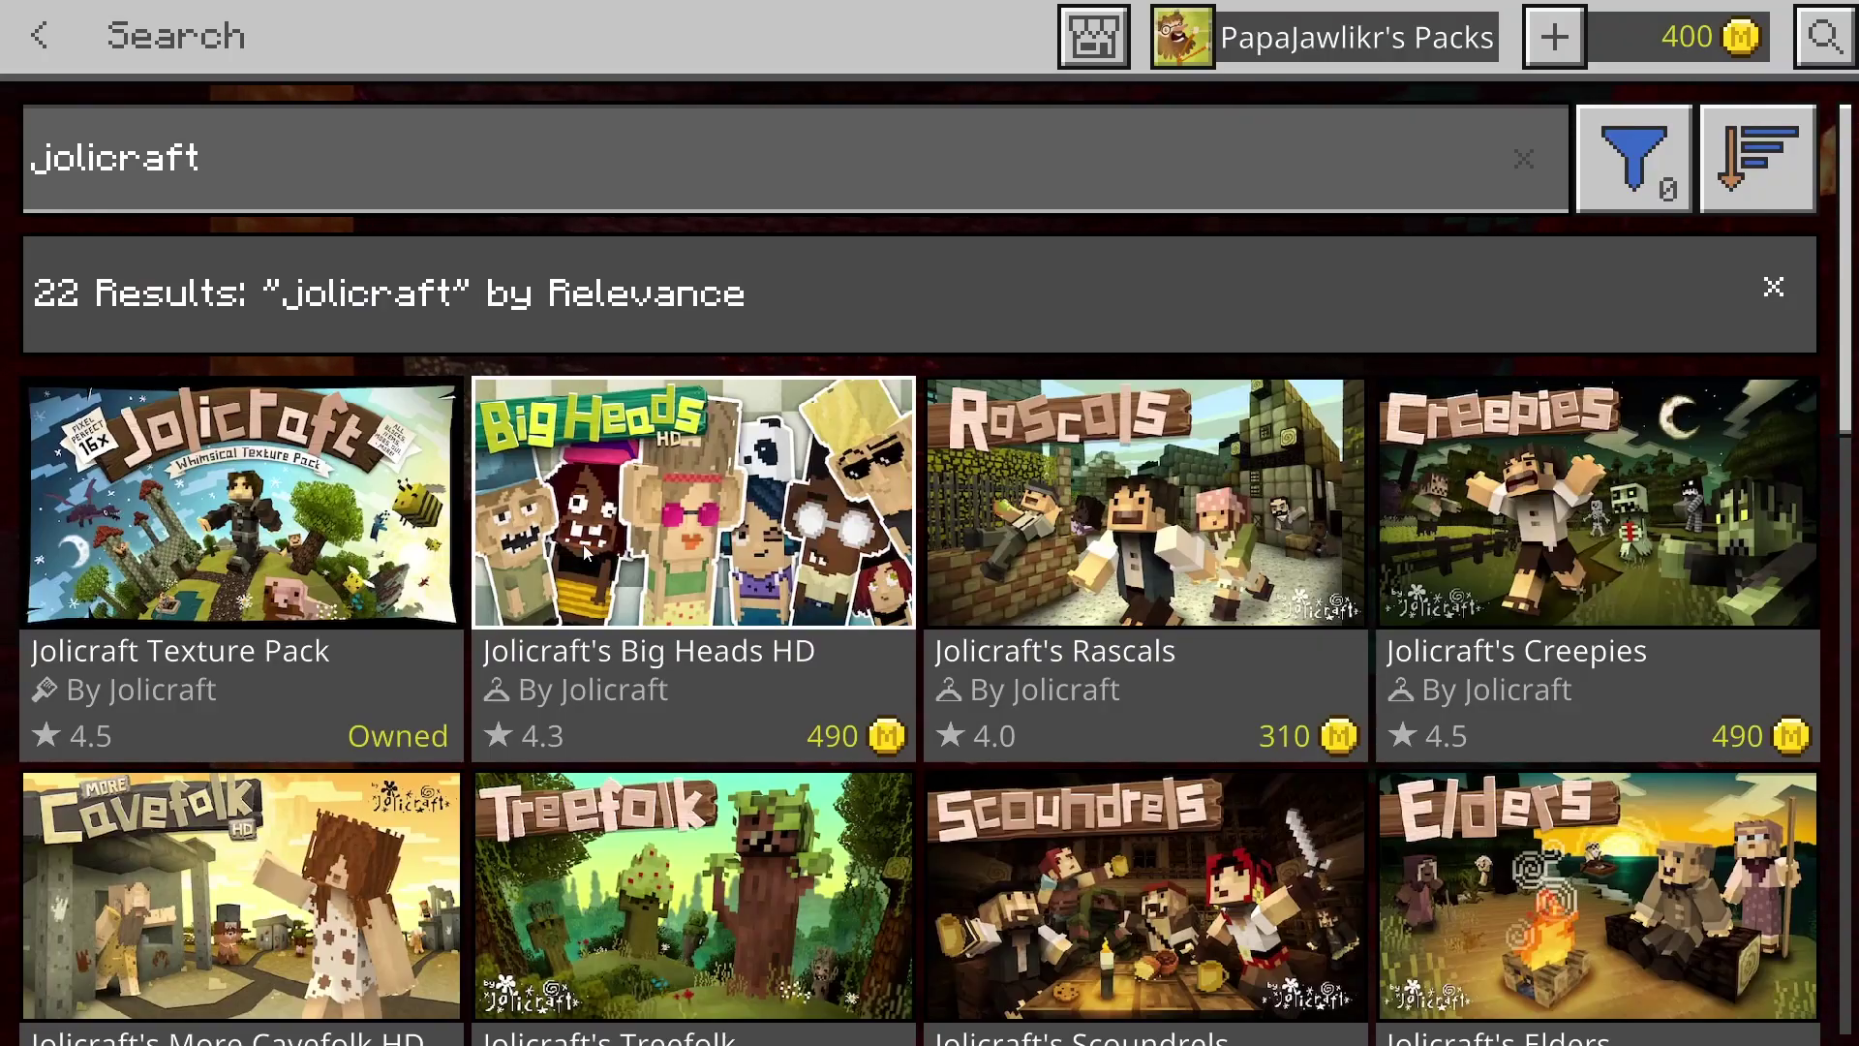
Scroll the Jolicraft texture pack page and advance the Take a Tour screenshots
scroll(584, 547, down, 4)
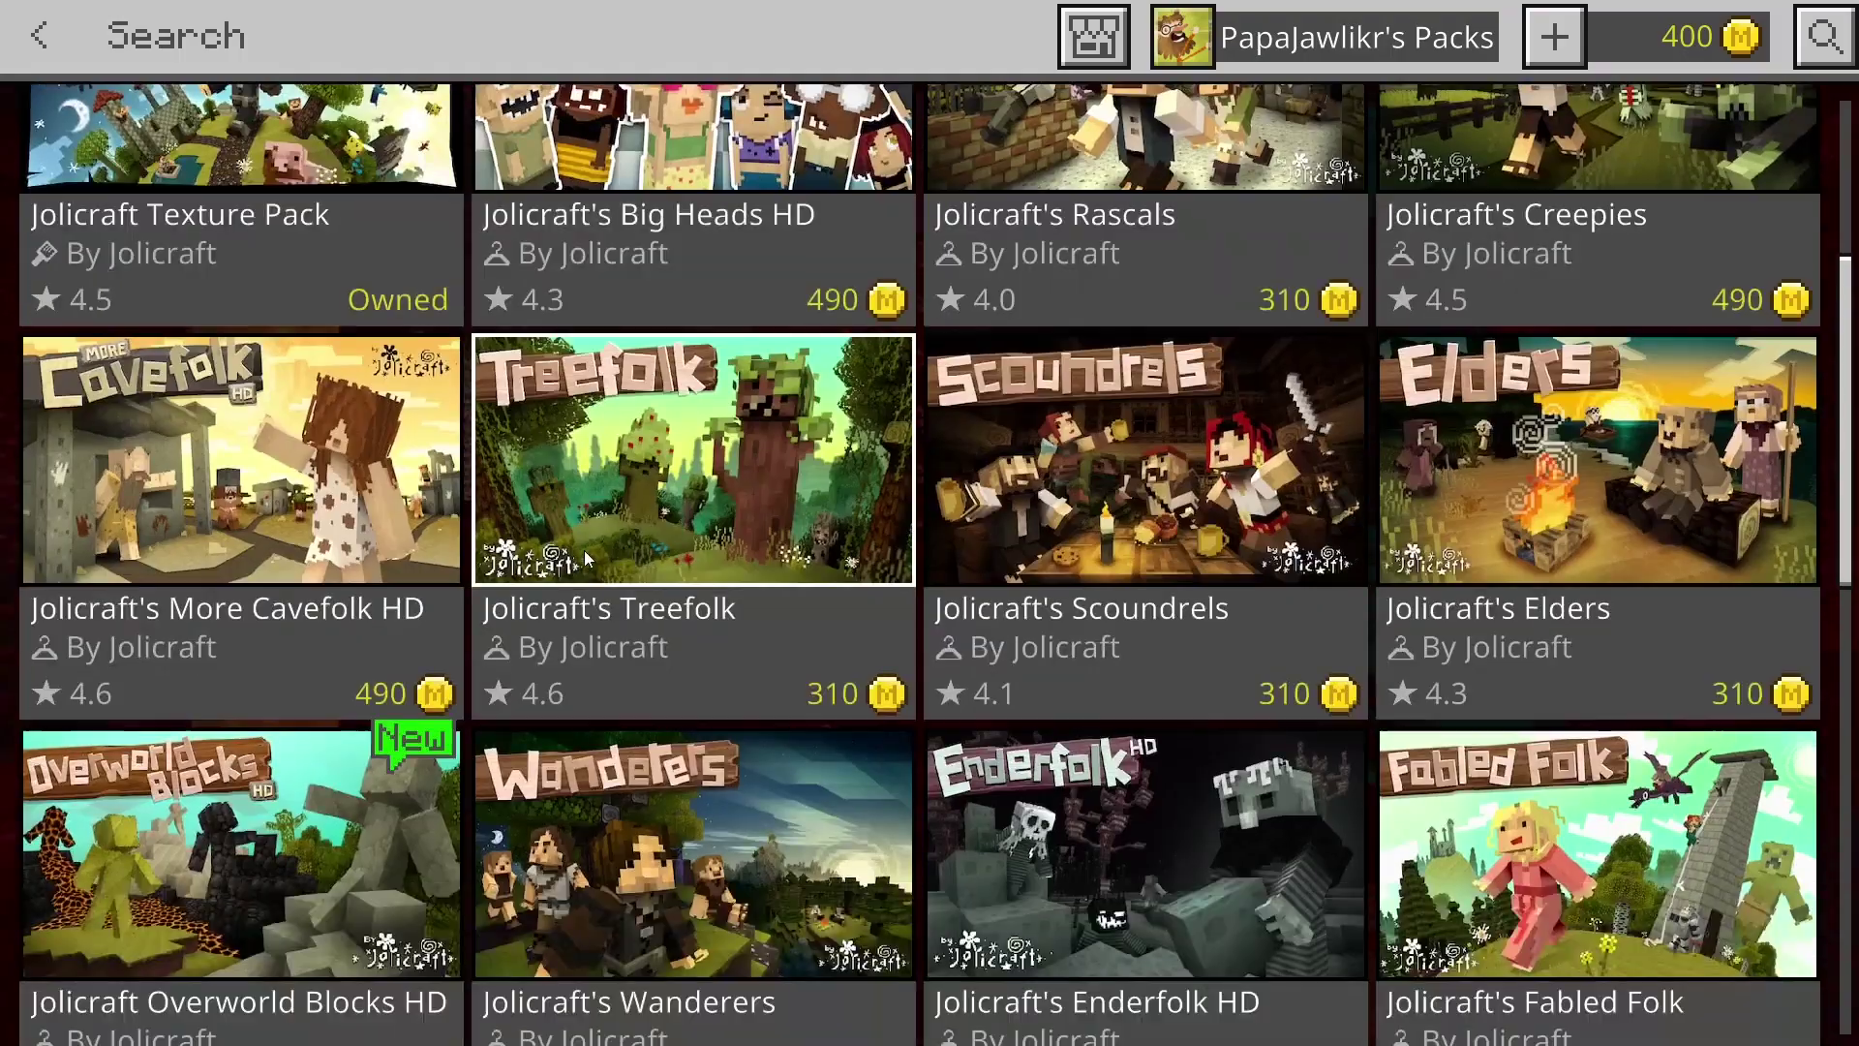
scroll(585, 557, down, 5)
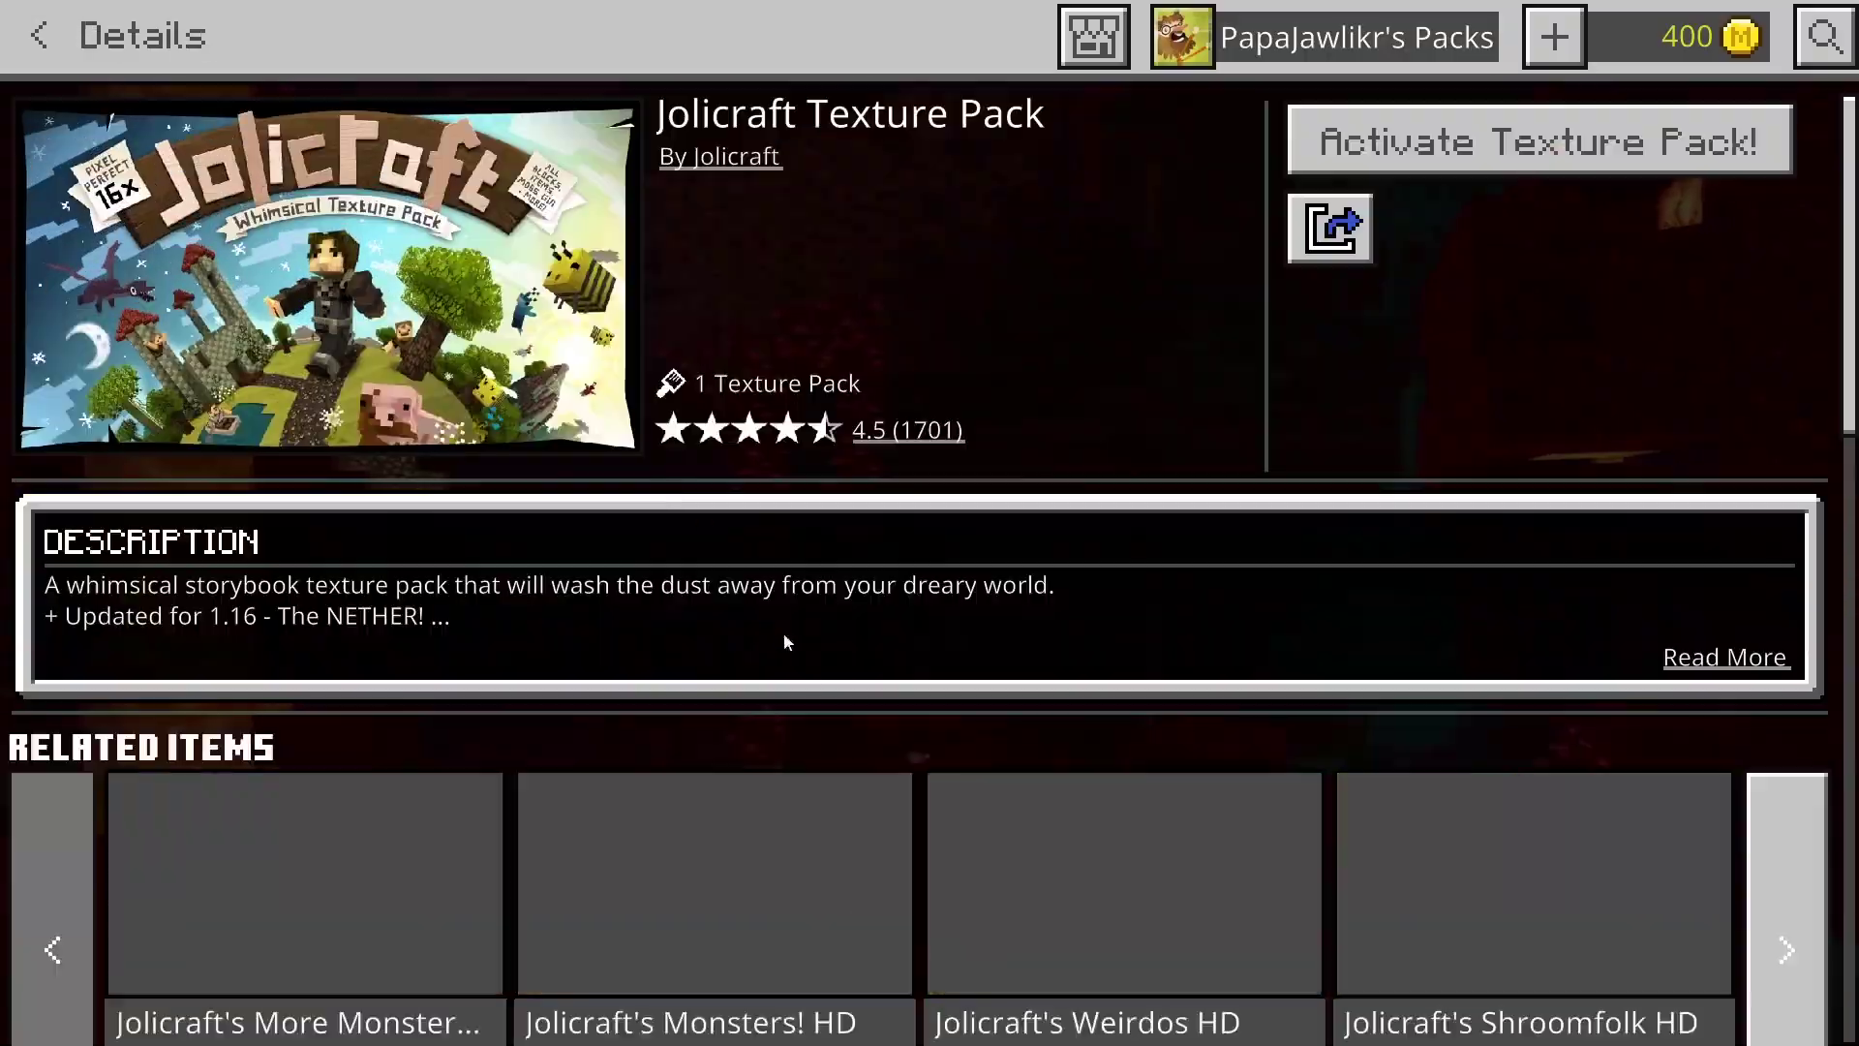
scroll(806, 650, down, 9)
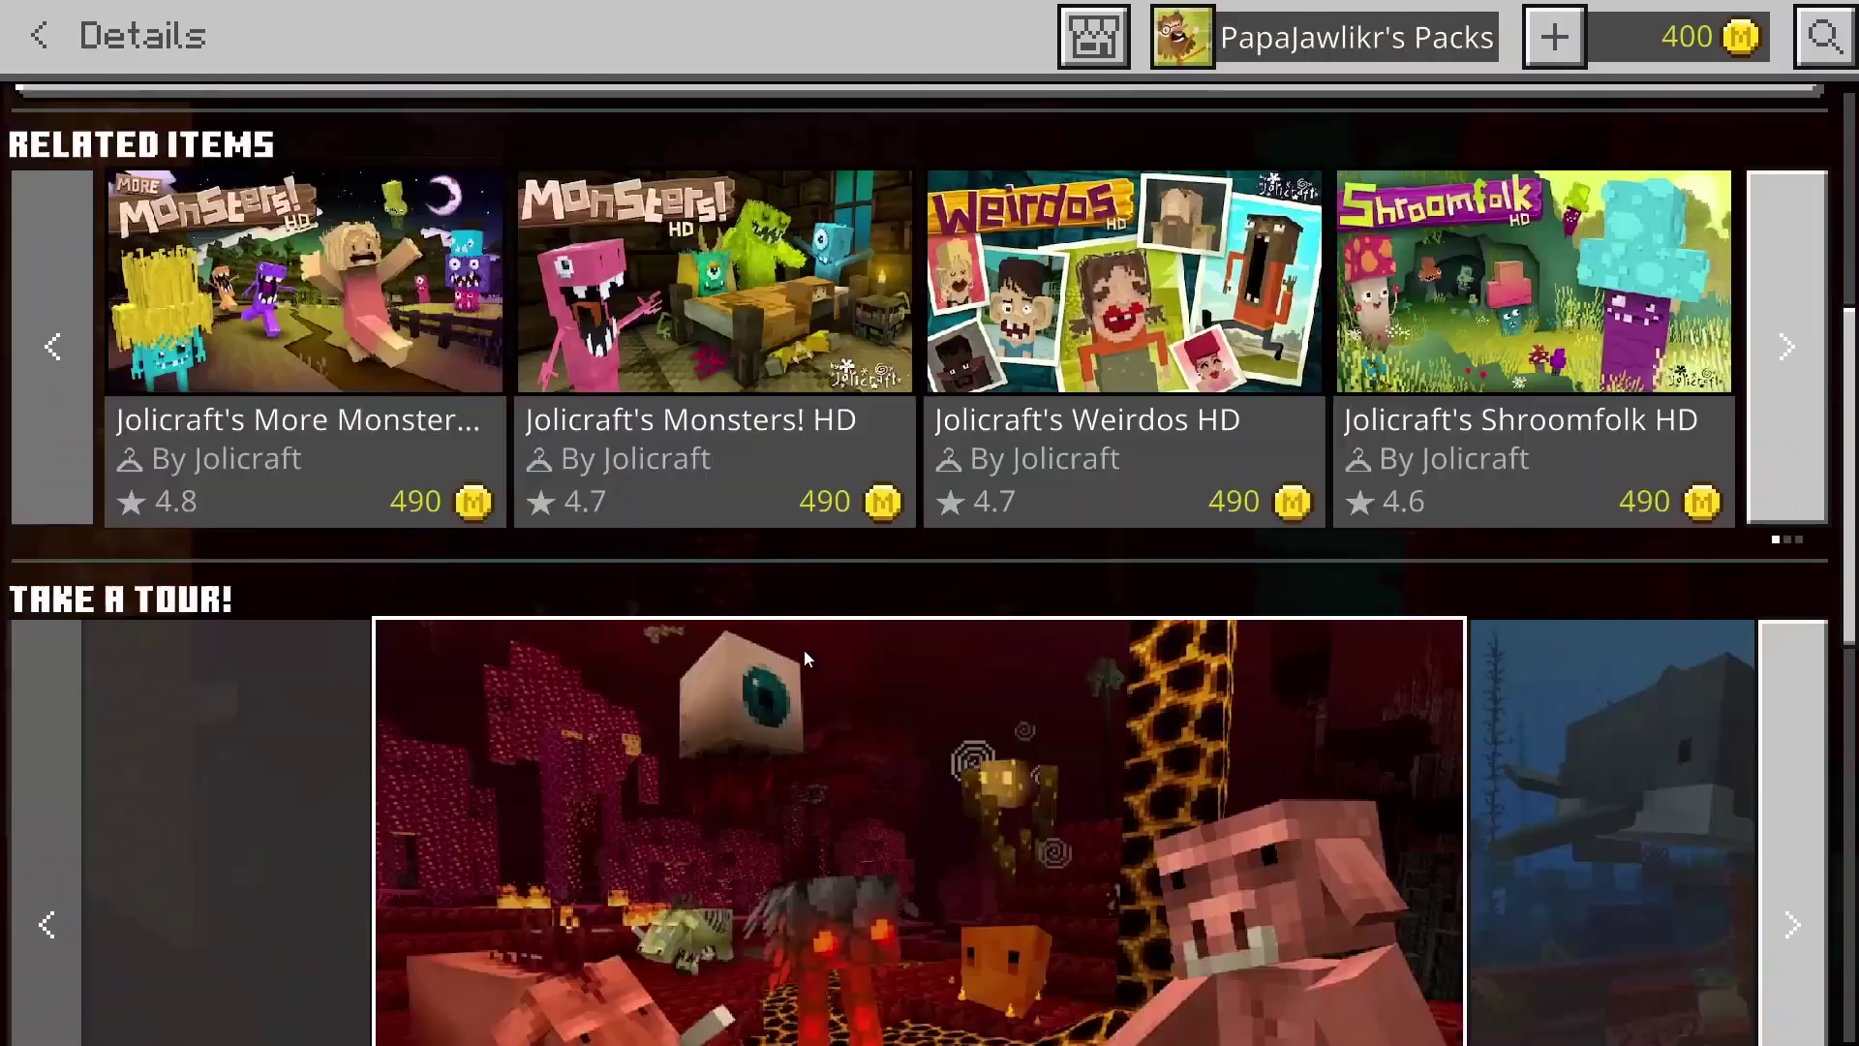
scroll(803, 658, down, 1)
click(1791, 627)
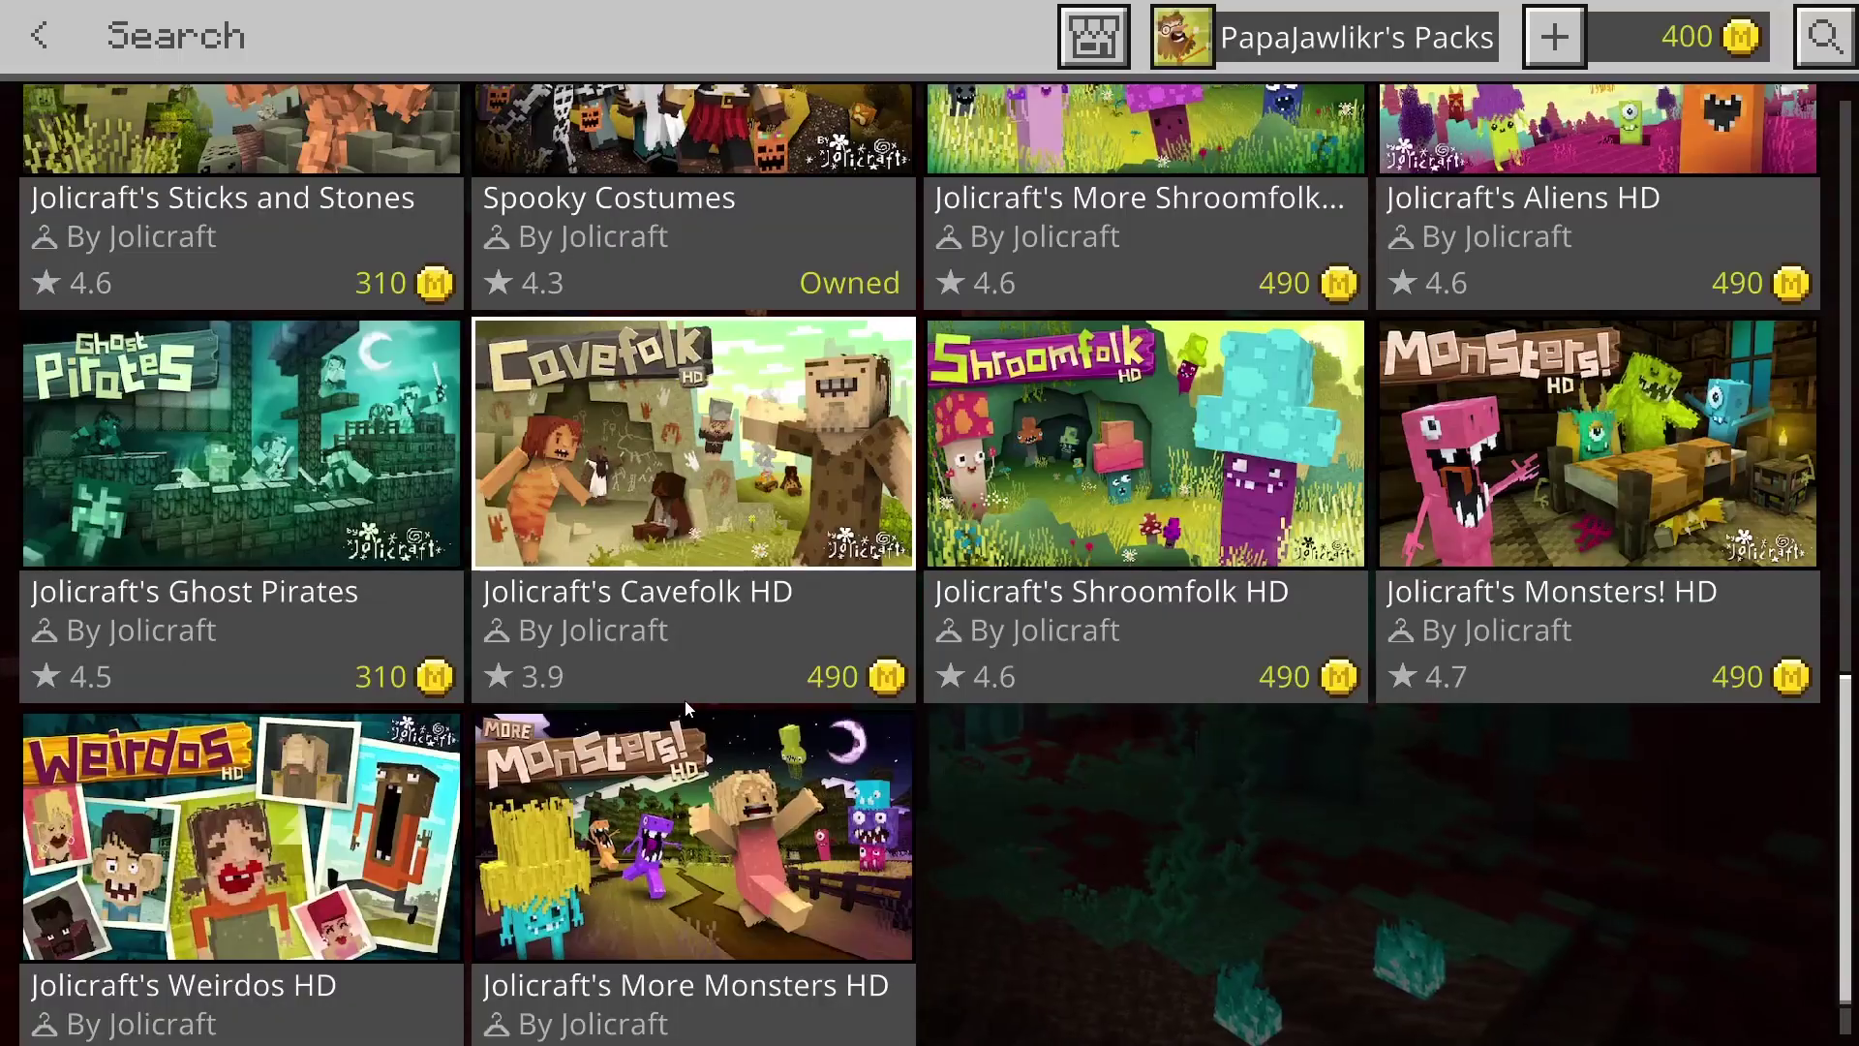
Open and scroll through the details of Jolicraft's More Cavefolk HD pack
click(684, 693)
scroll(600, 606, down, 8)
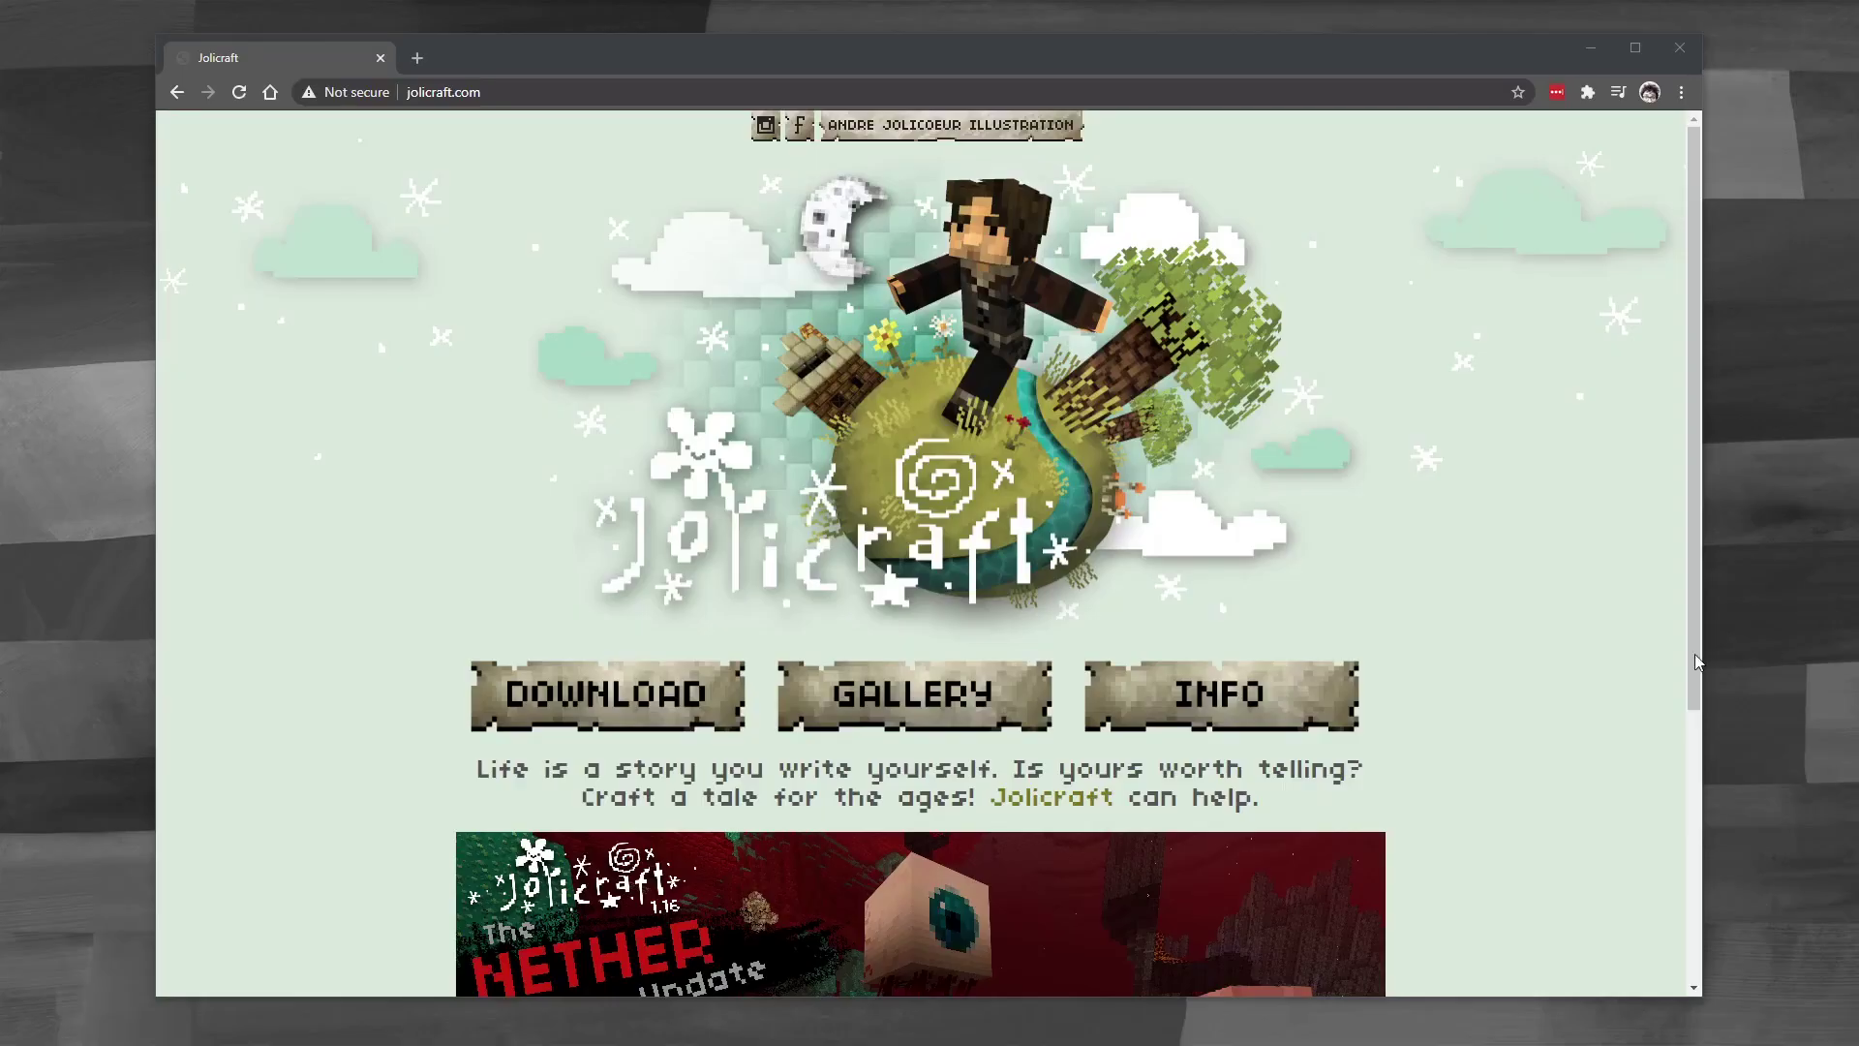
scroll(1568, 637, down, 3)
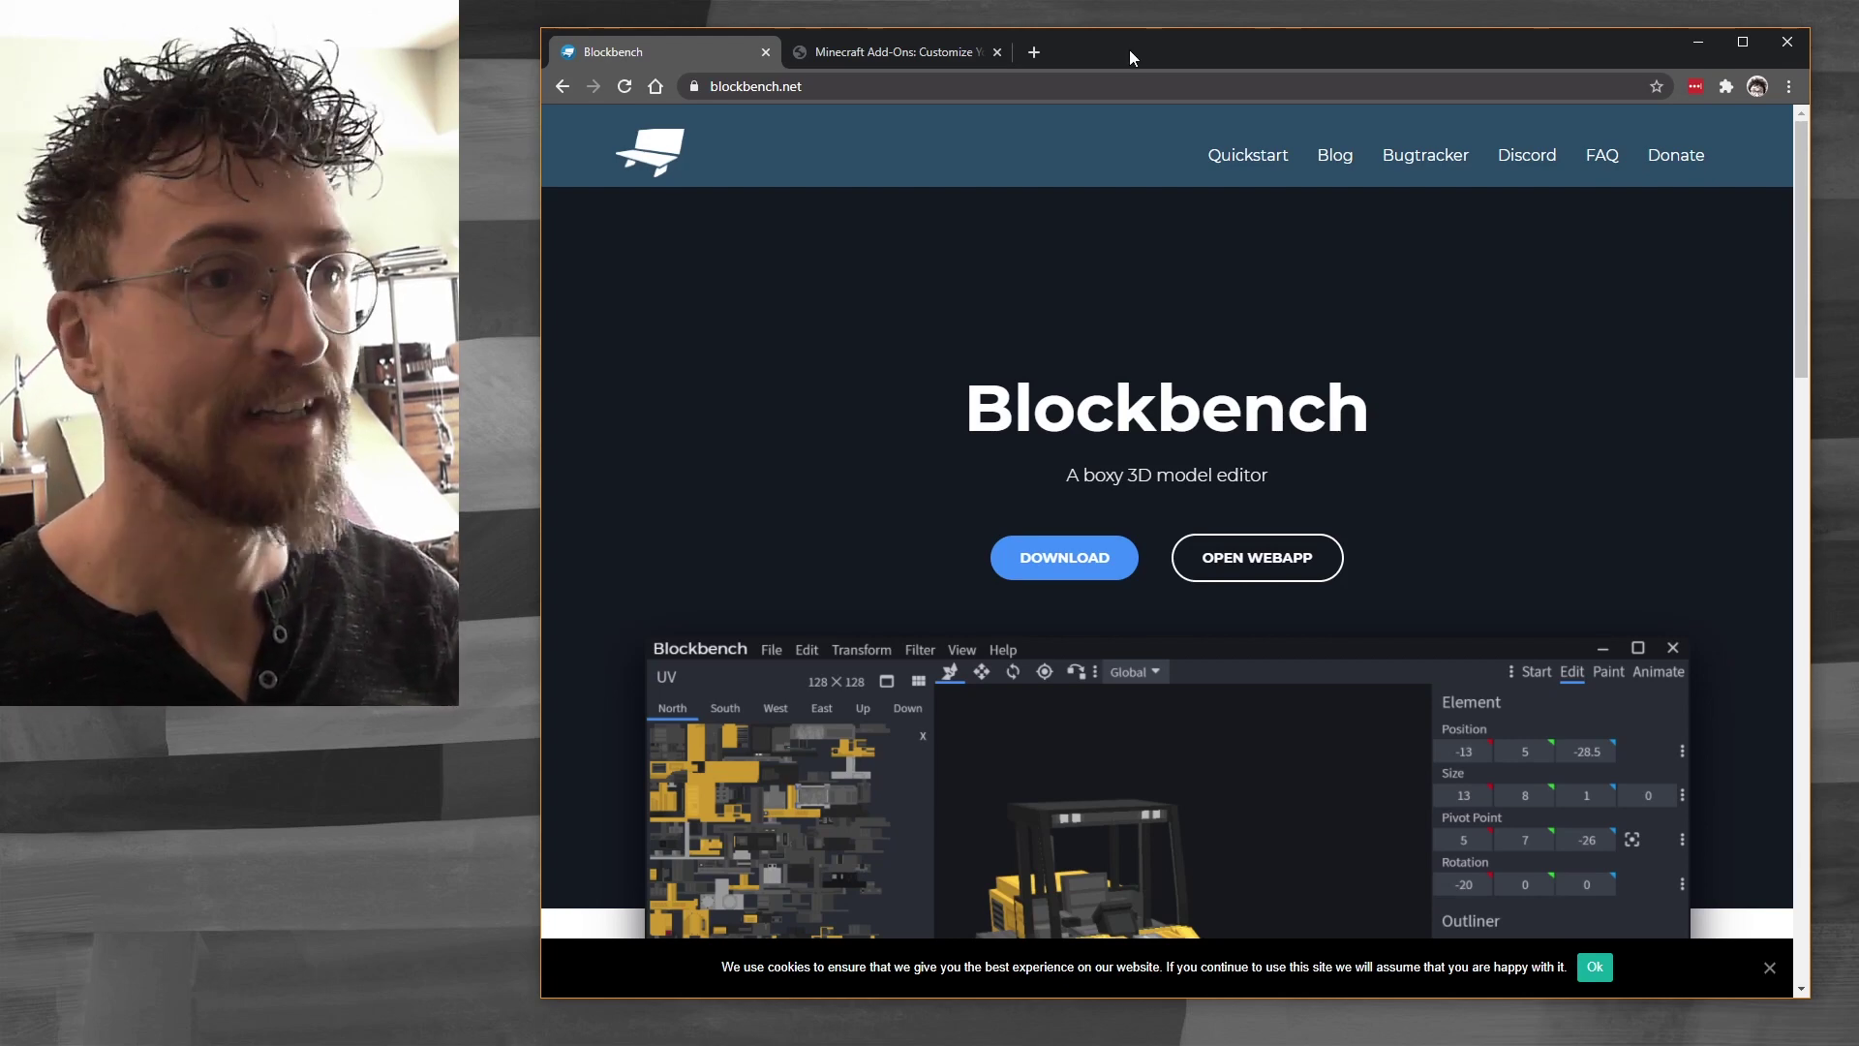
Launch the Blockbench web app from blockbench.net in a new tab, then close that tab
drag(1128, 51, 1124, 51)
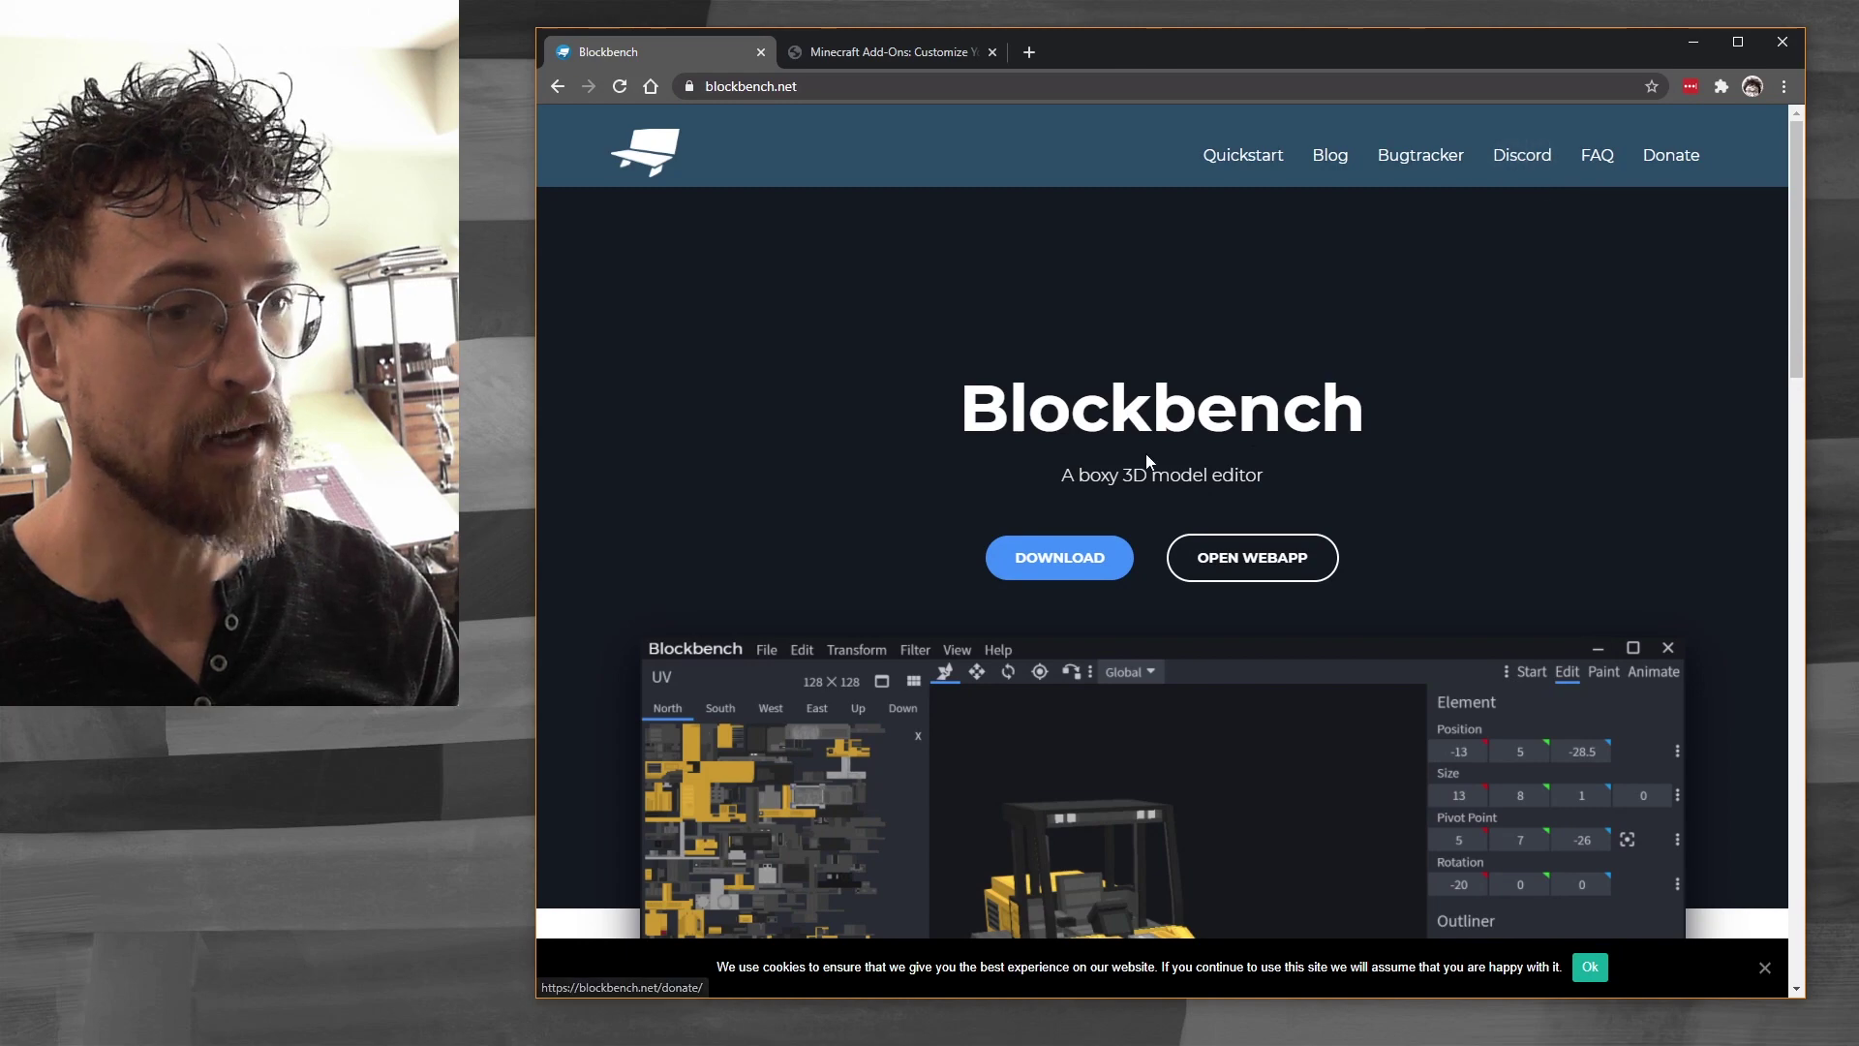
click(1226, 562)
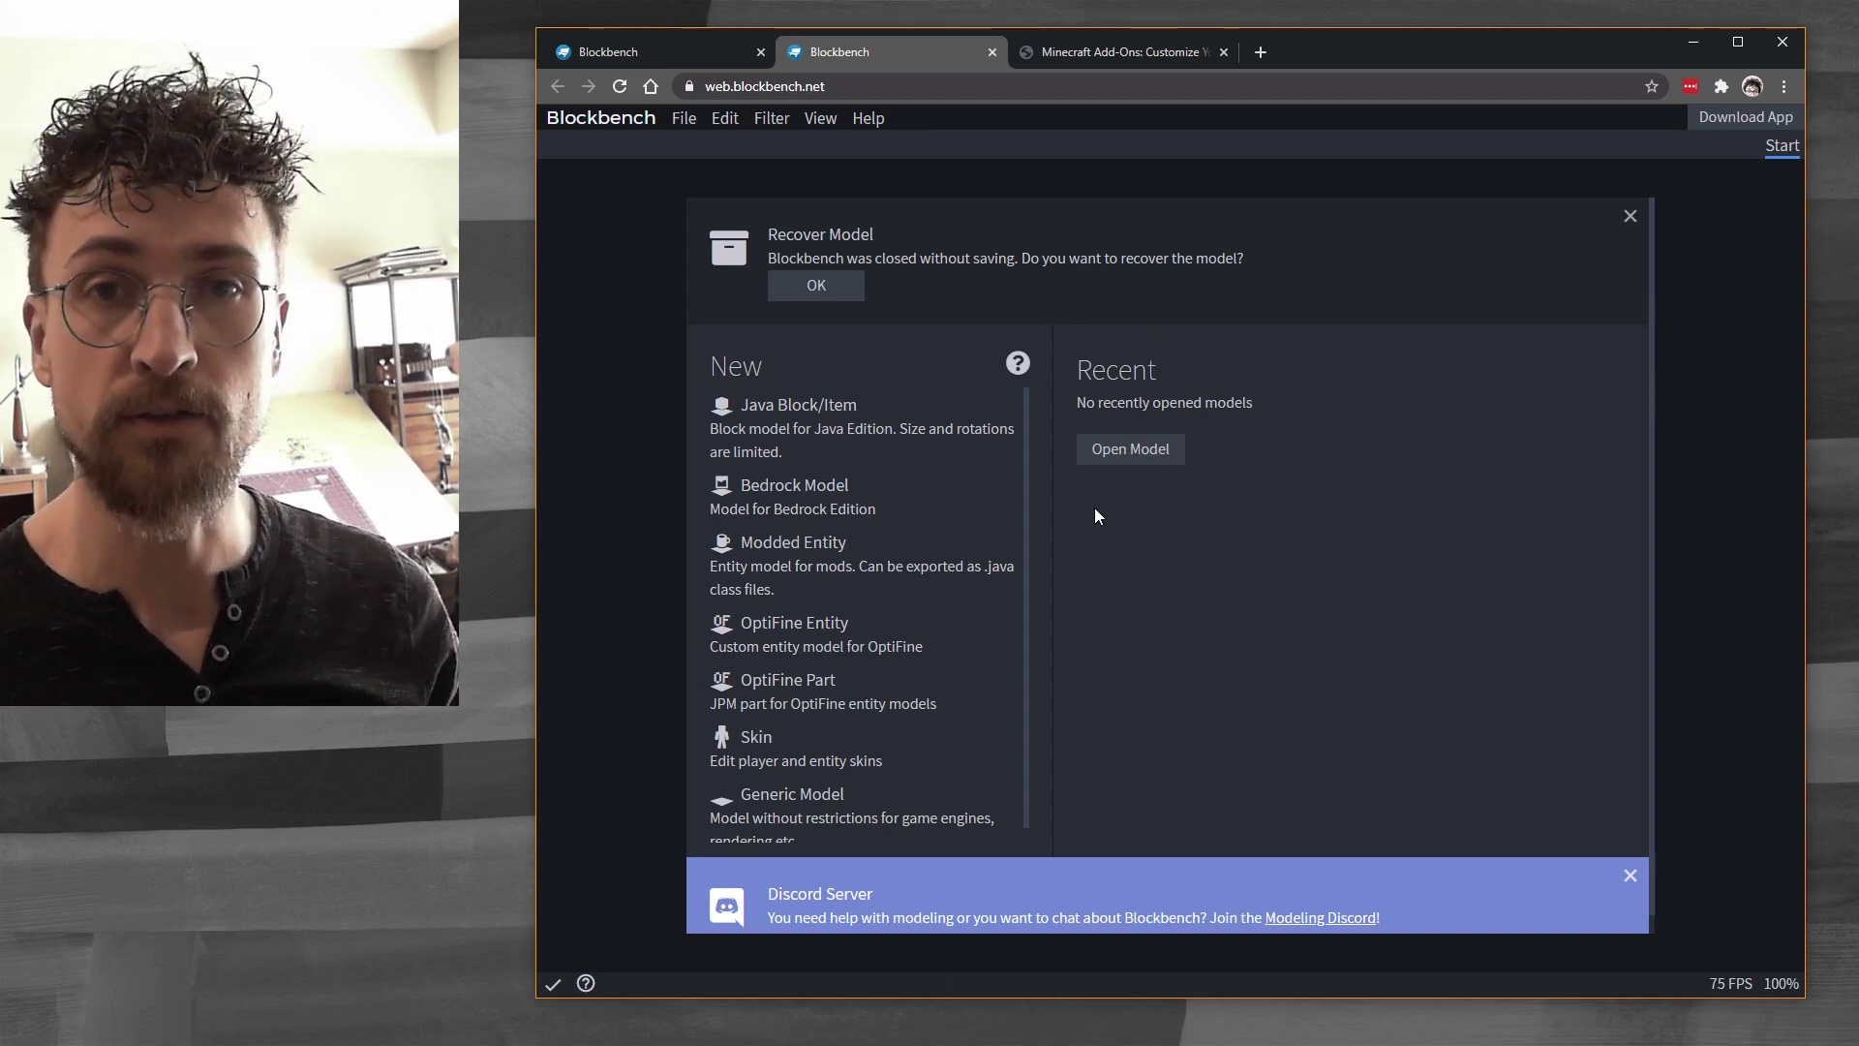
click(991, 52)
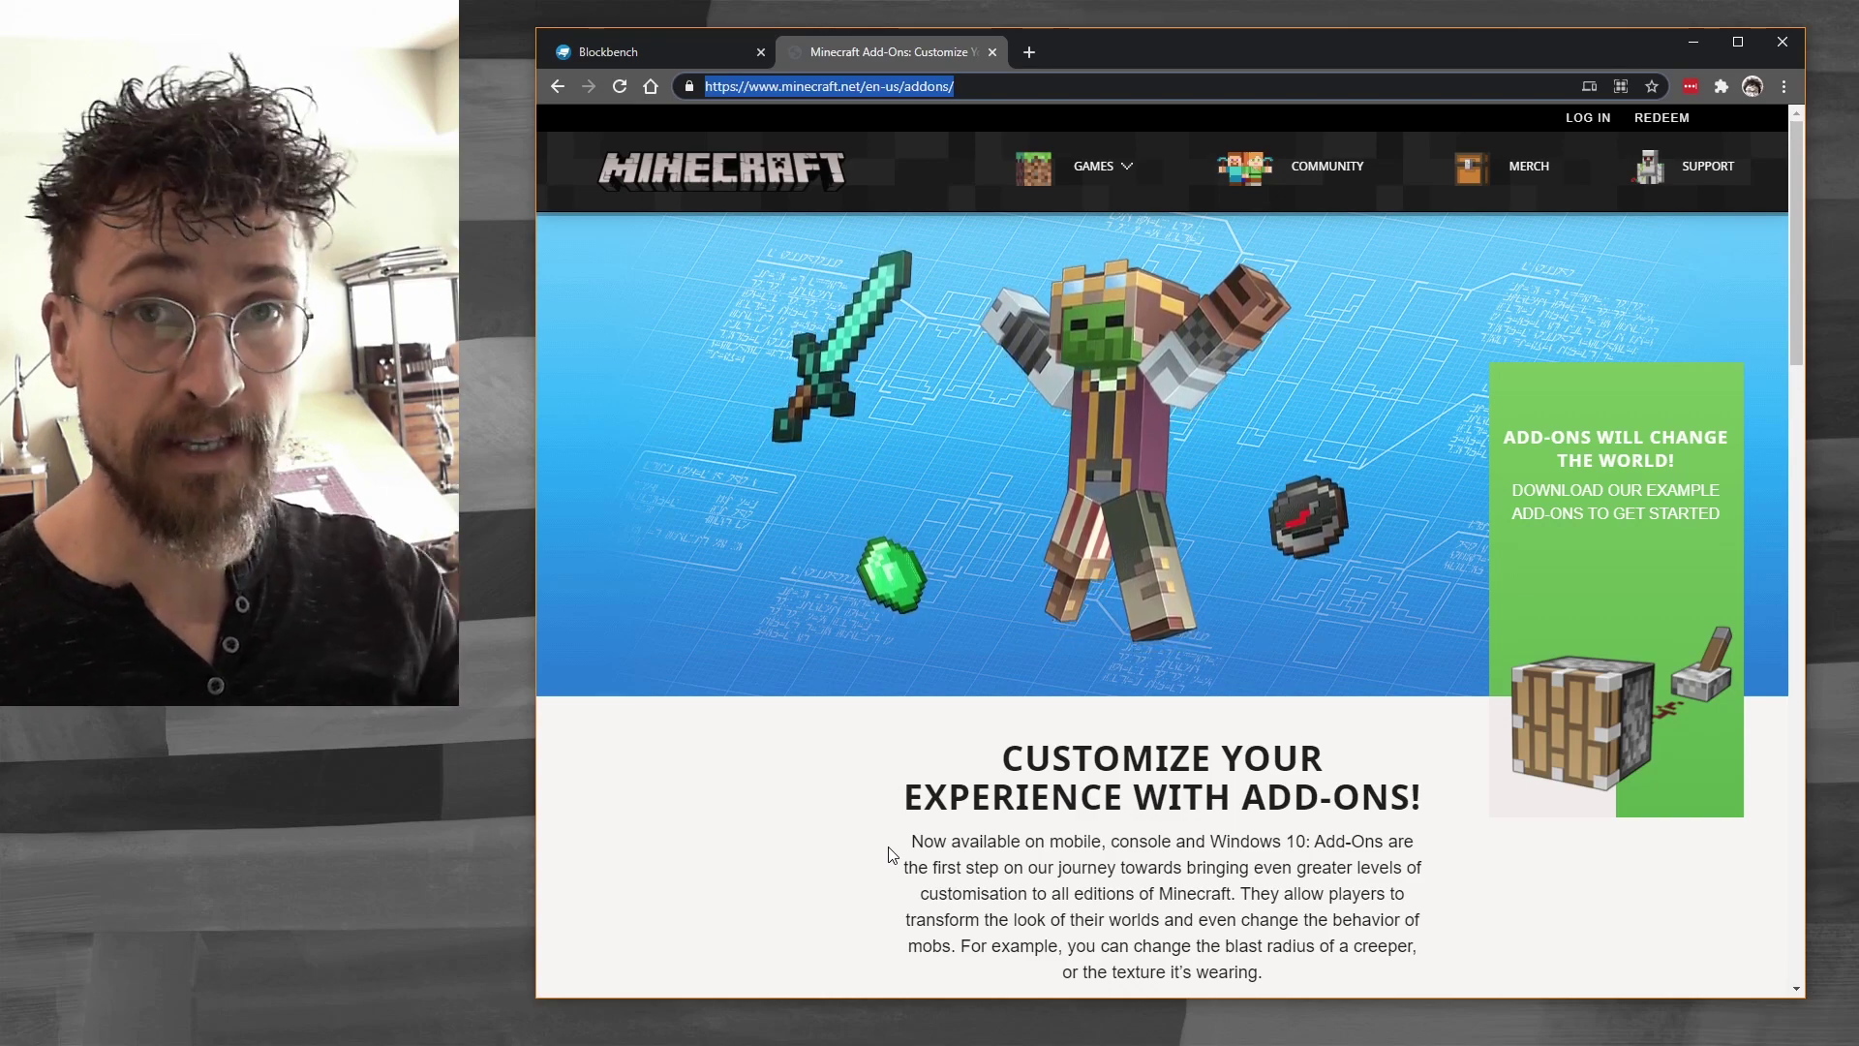
Download the vanilla resource packs zip via the page's 'resource packs' link
scroll(855, 693, down, 15)
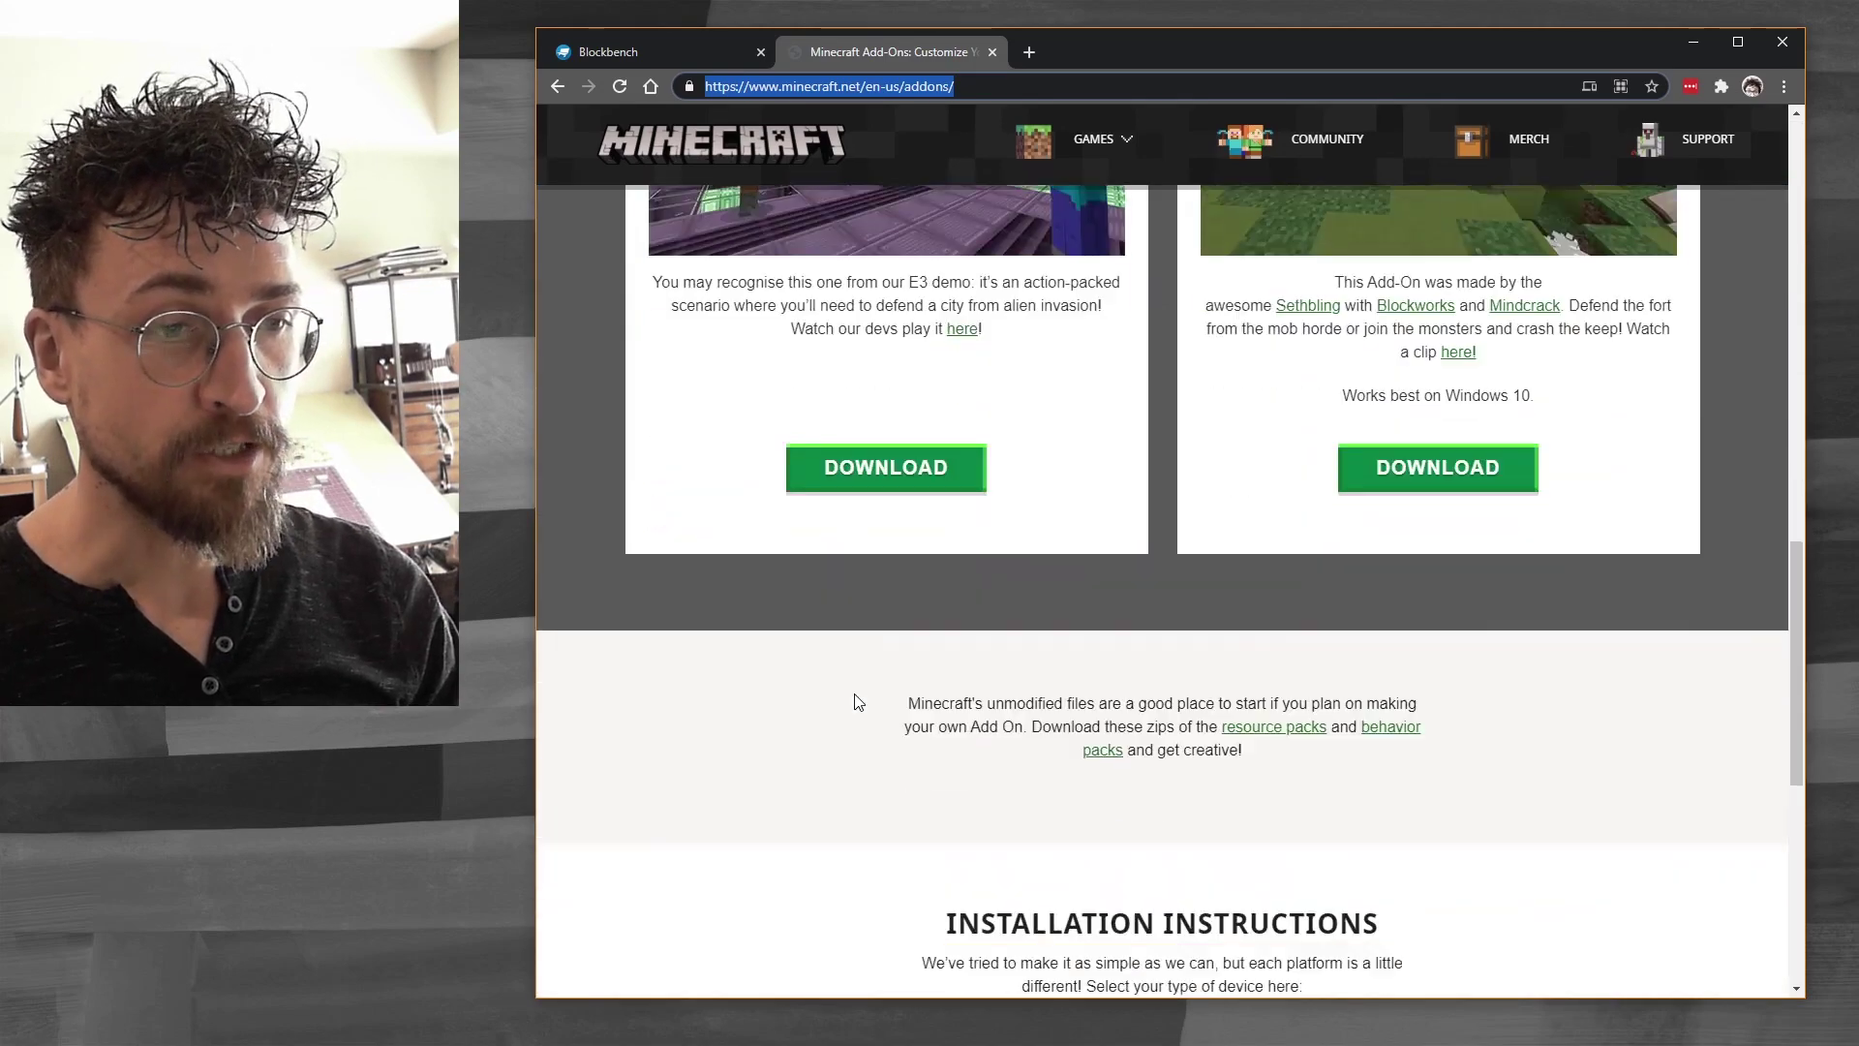
scroll(851, 707, down, 3)
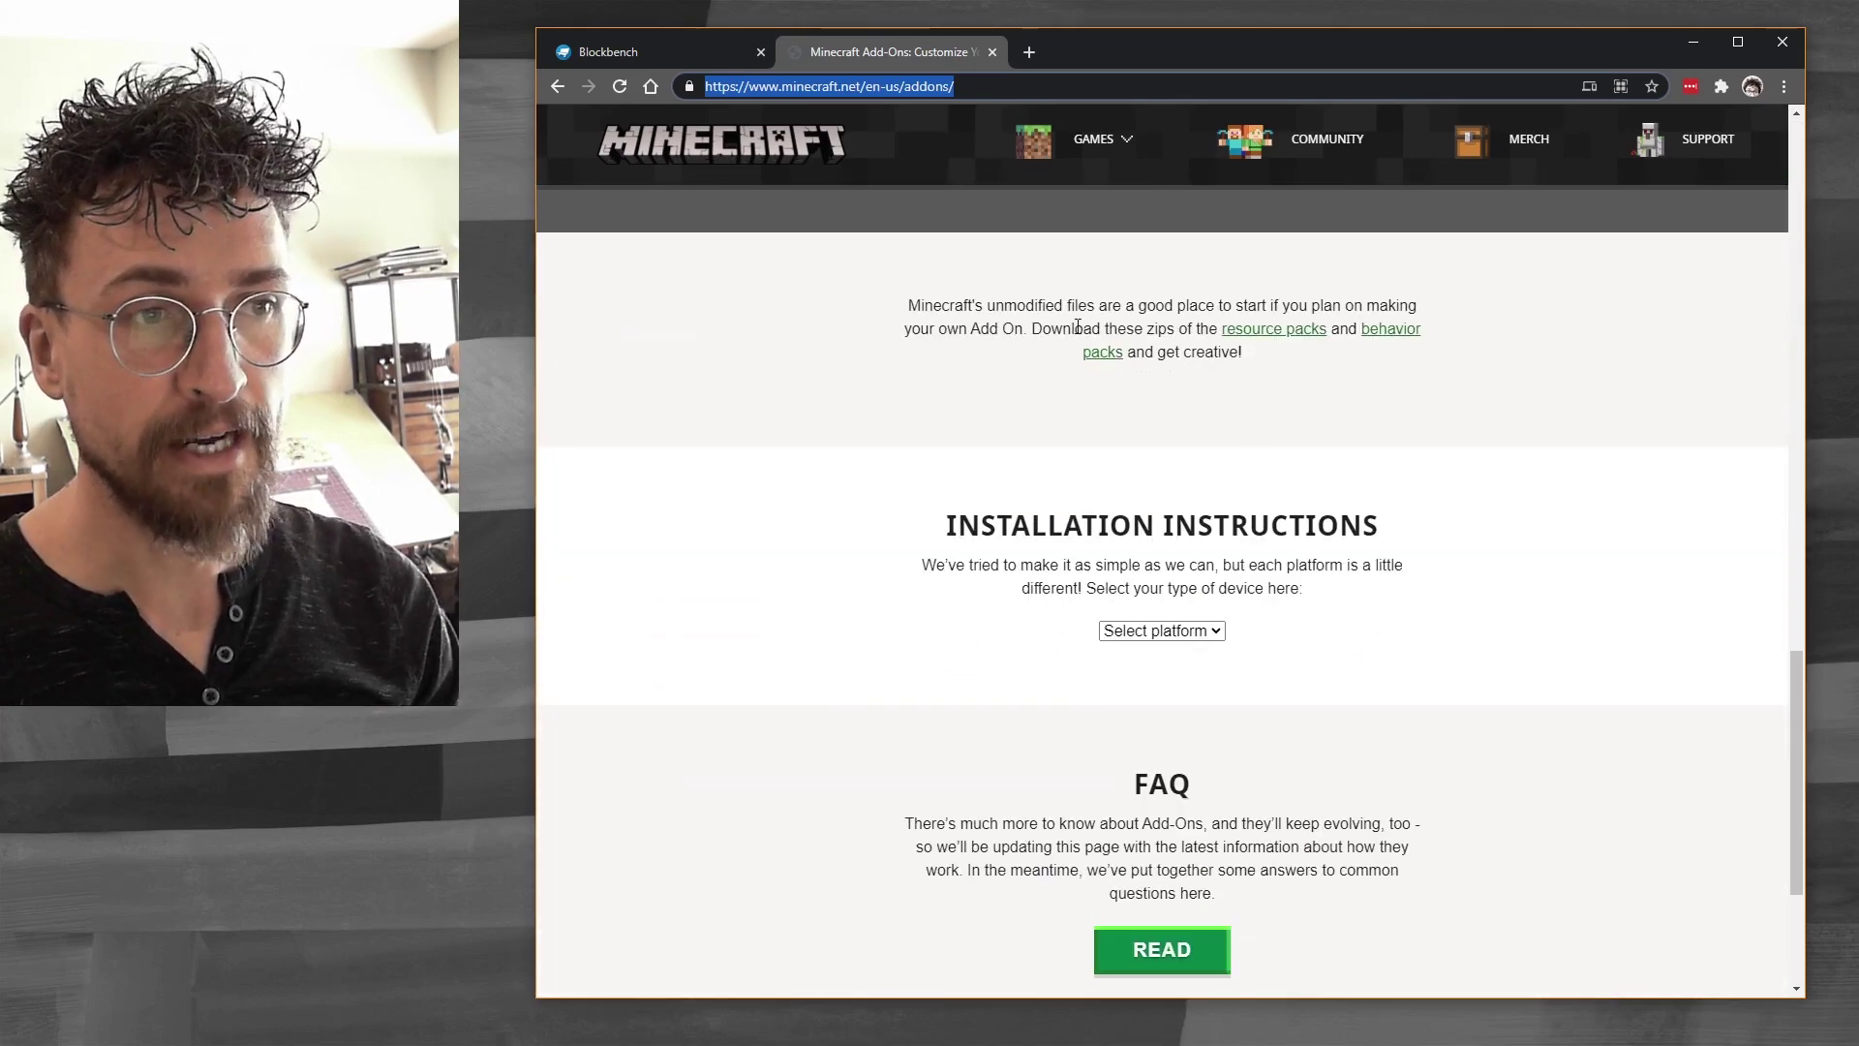
drag(1032, 328, 1139, 328)
click(1238, 322)
click(1274, 331)
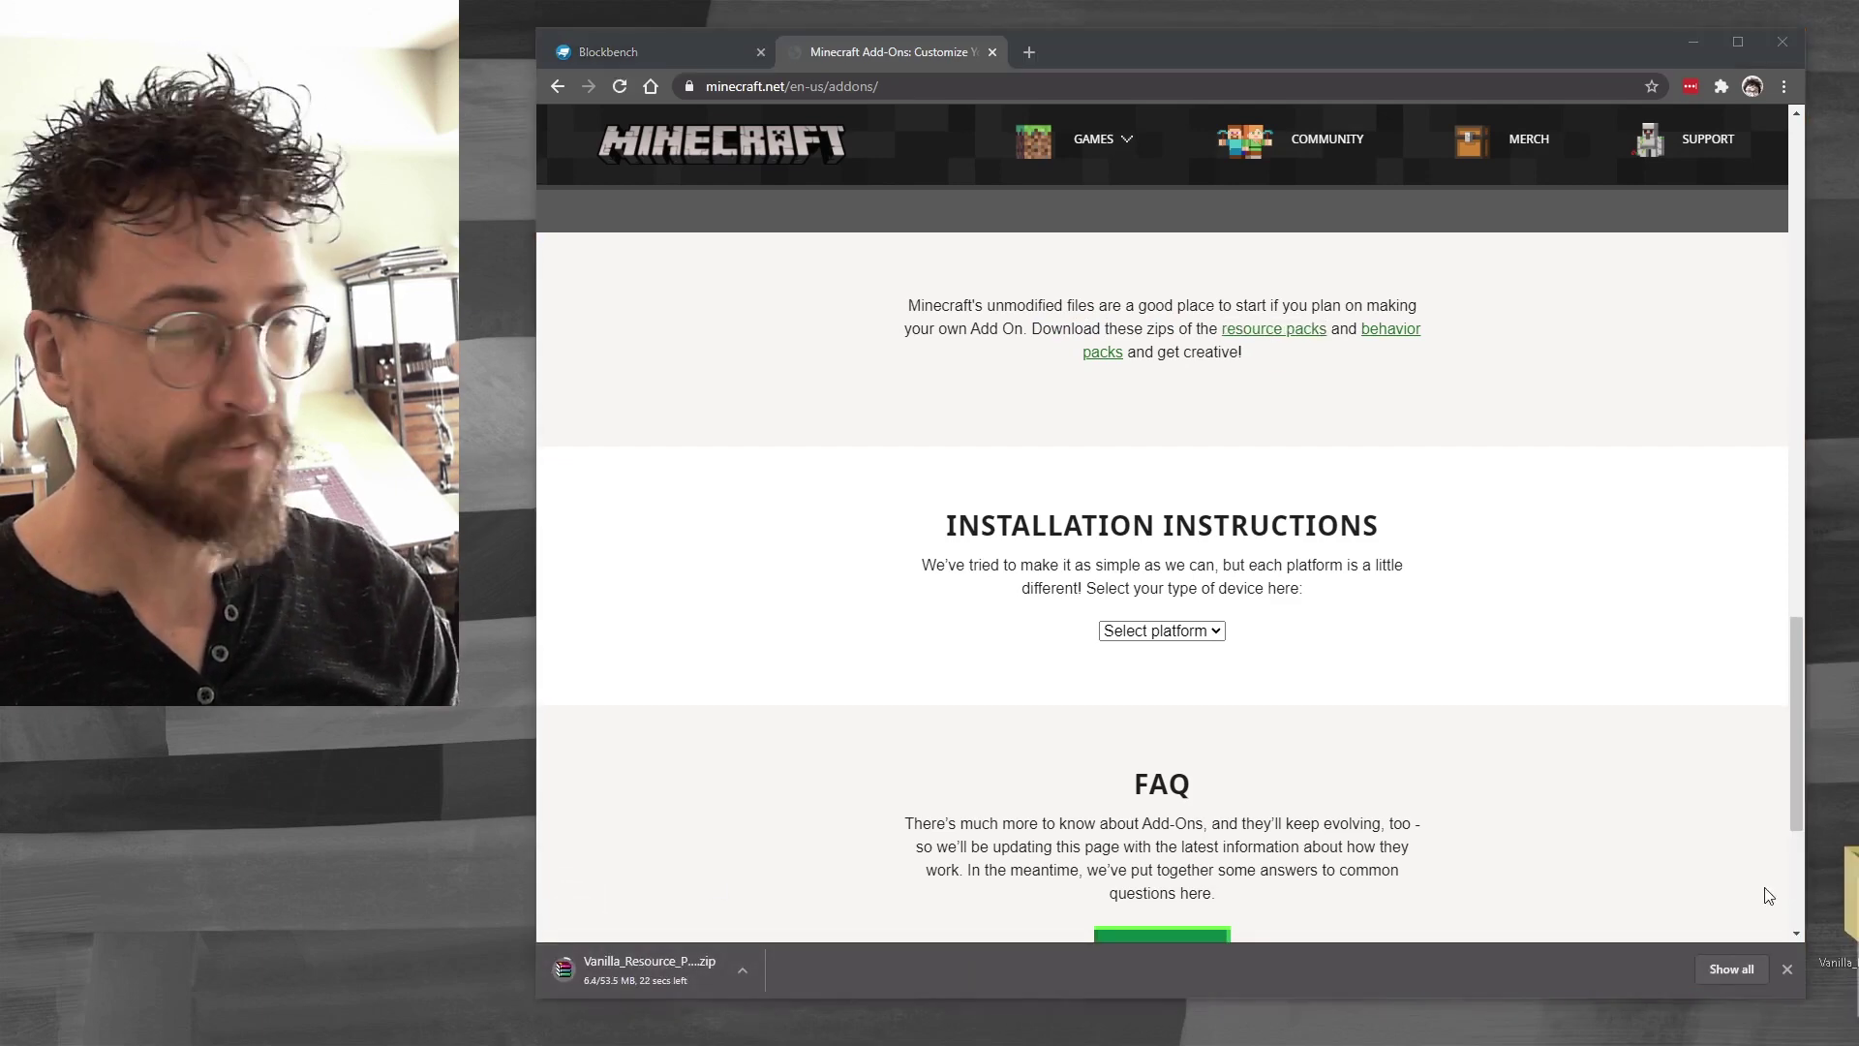
Place AlexTemplate.png, SteveTemplate.png and the Skins folder on the desktop beside the resource pack folder
drag(55, 881, 56, 846)
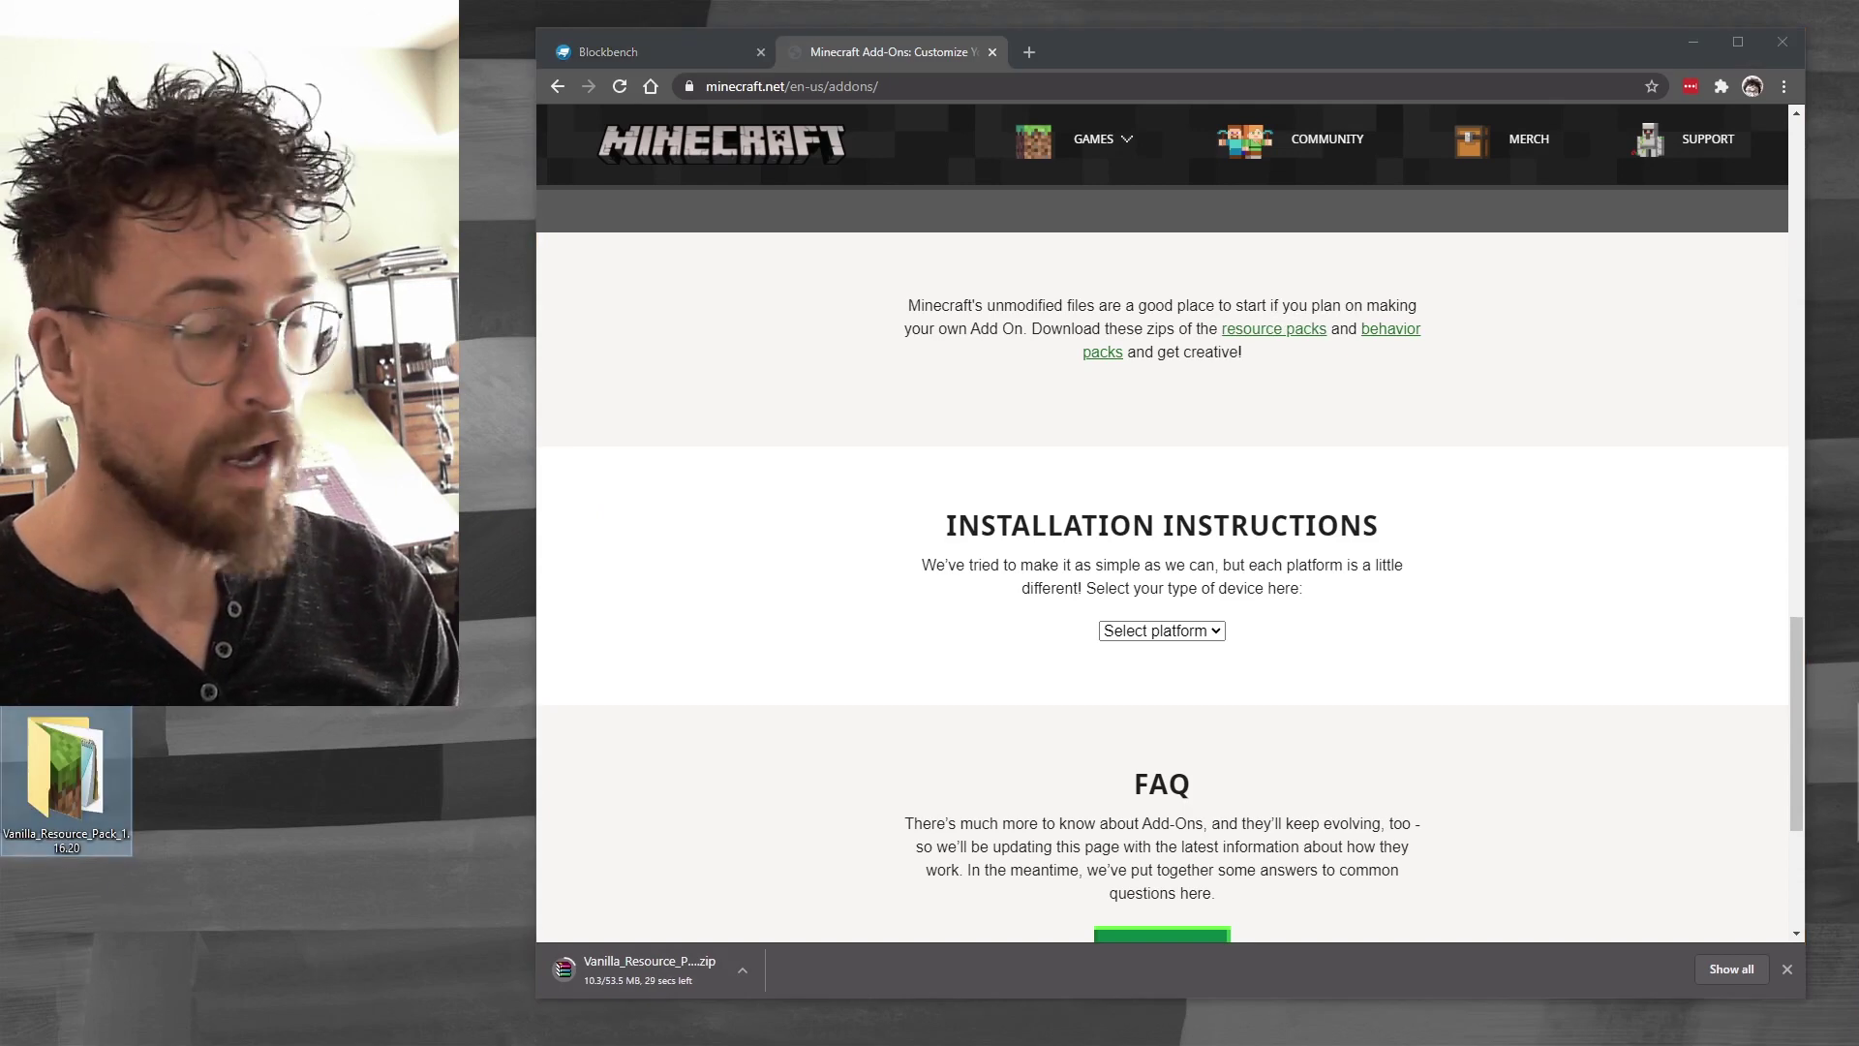
drag(494, 874, 184, 943)
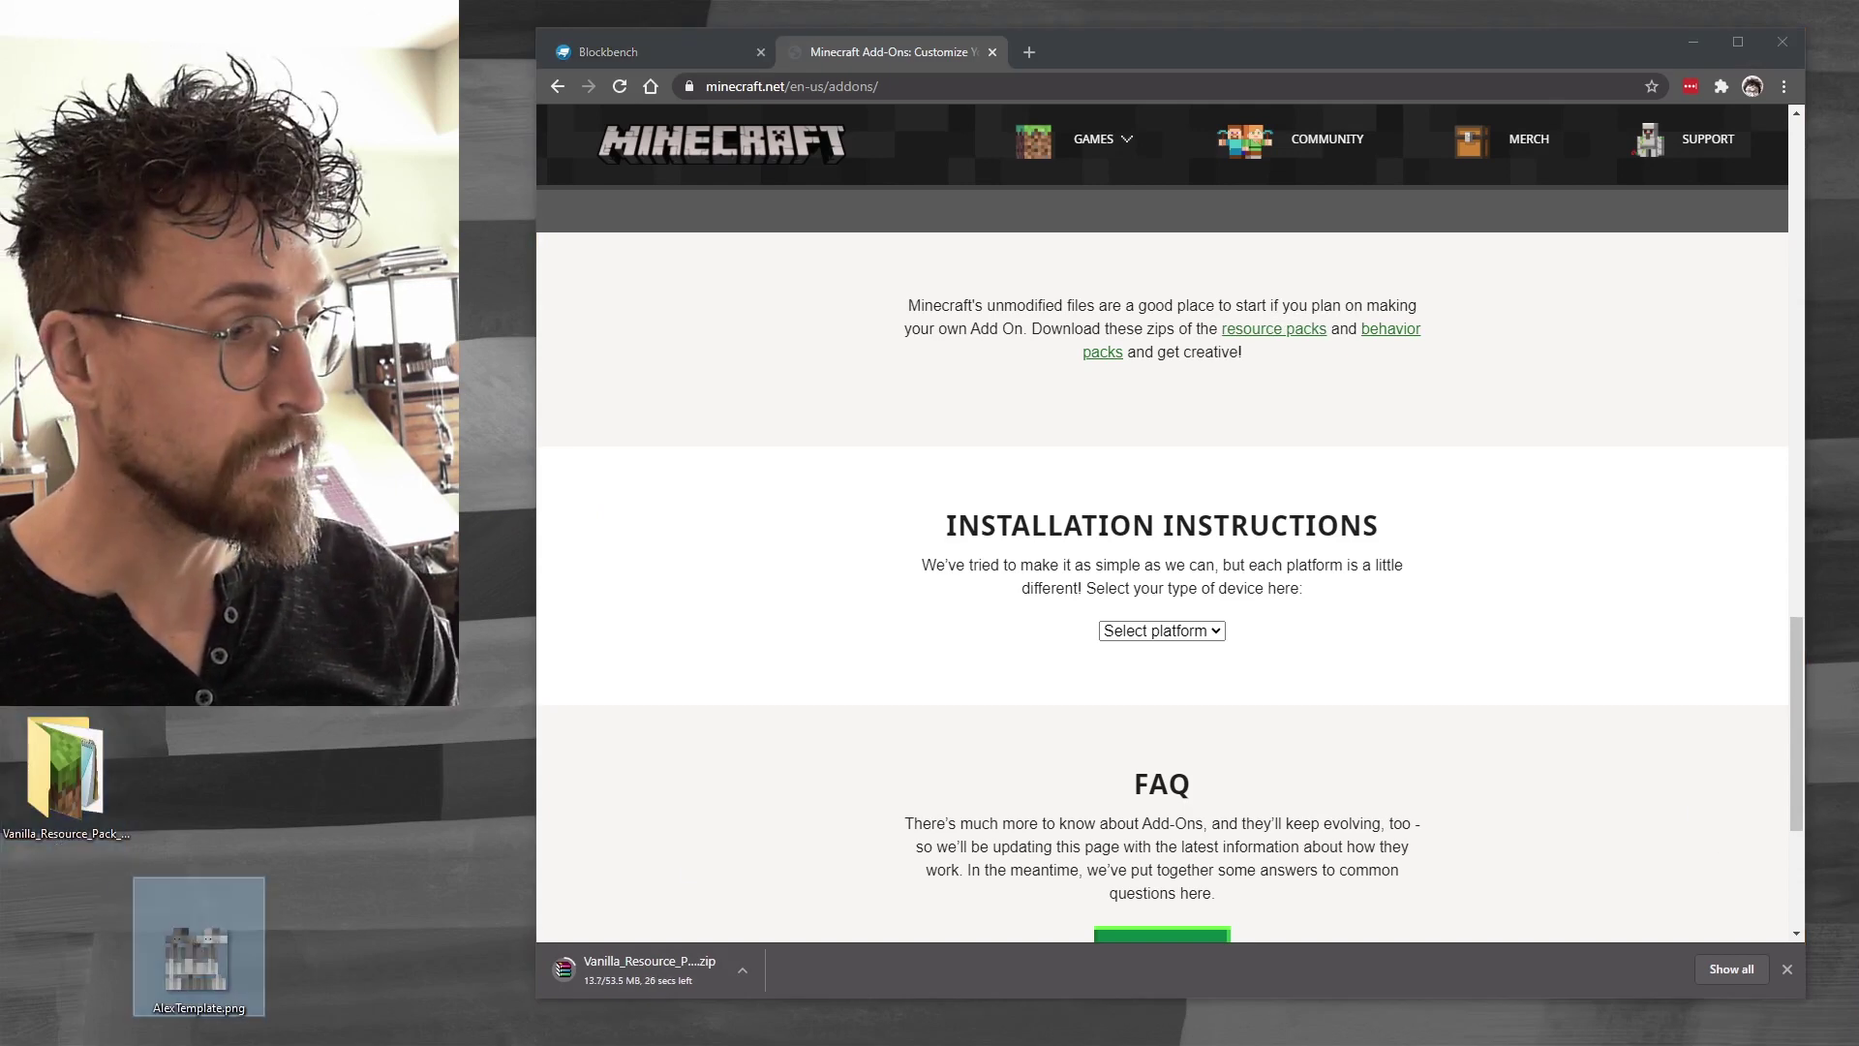
drag(275, 740, 164, 810)
click(312, 770)
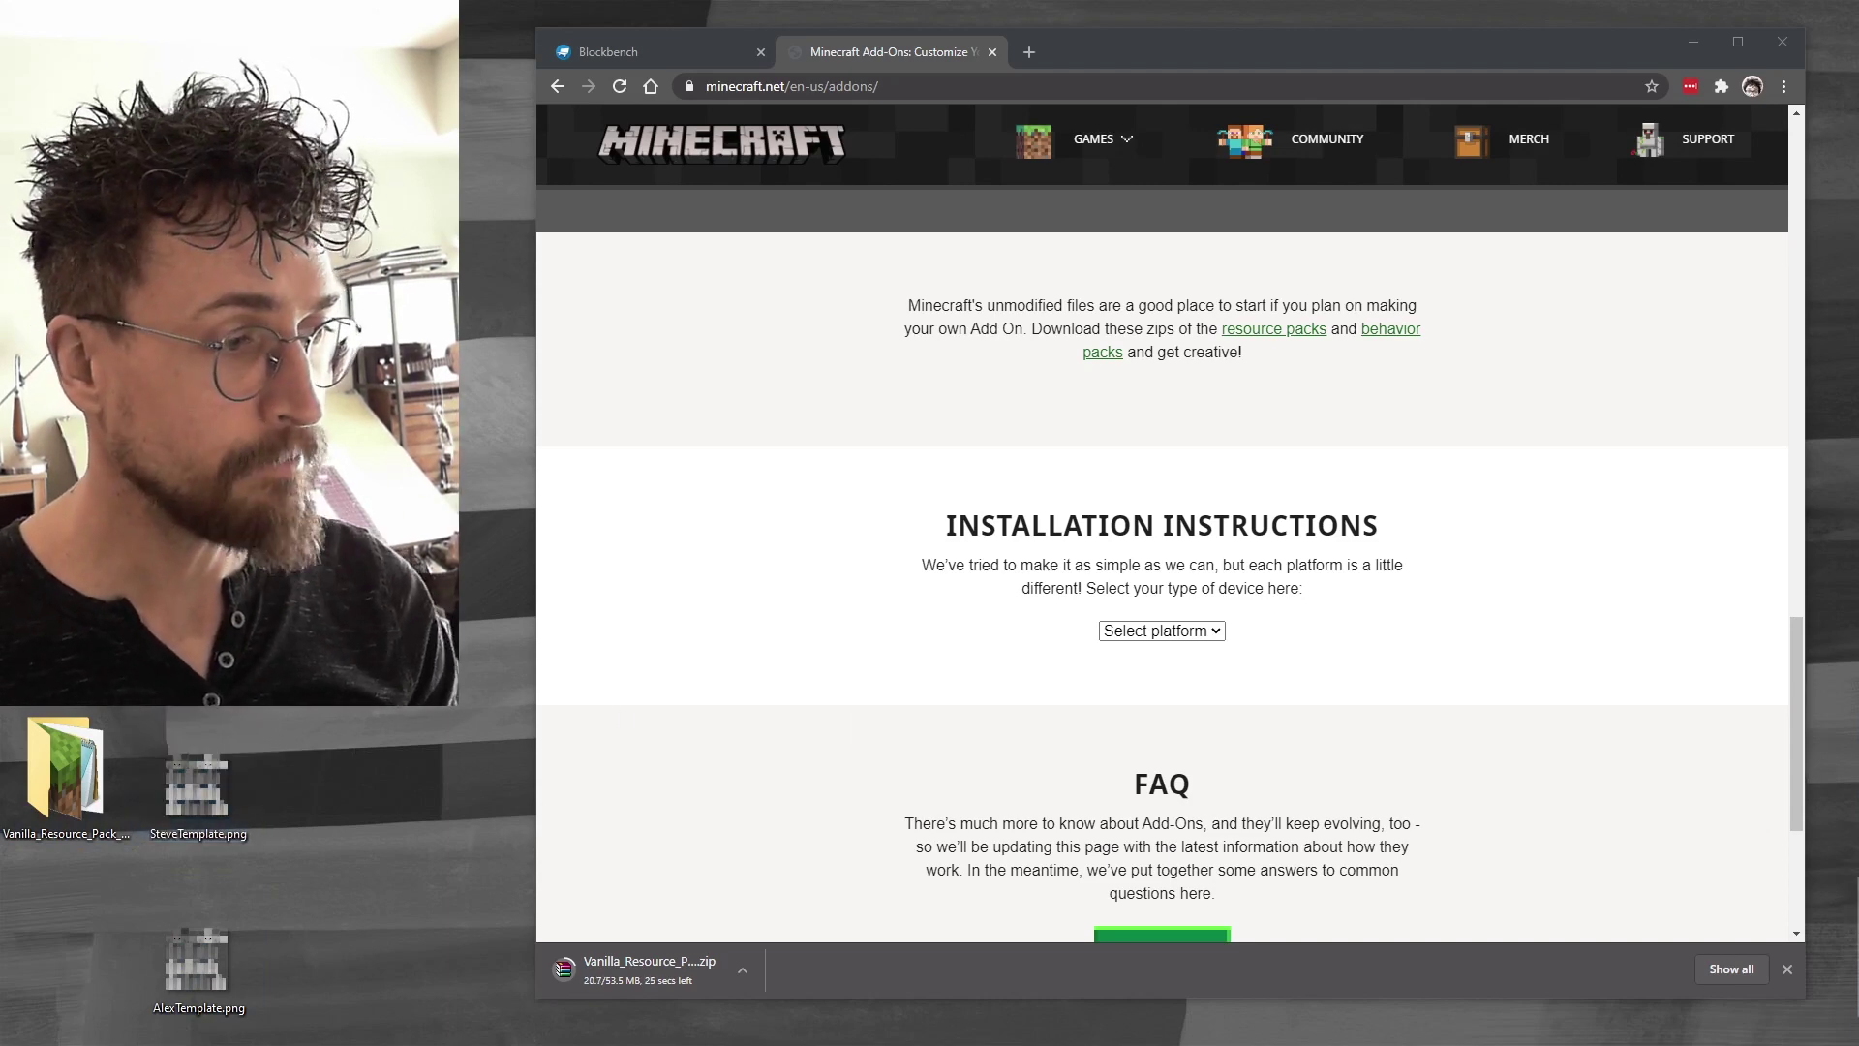
drag(485, 889, 93, 896)
ctrl+click(160, 969)
click(66, 927)
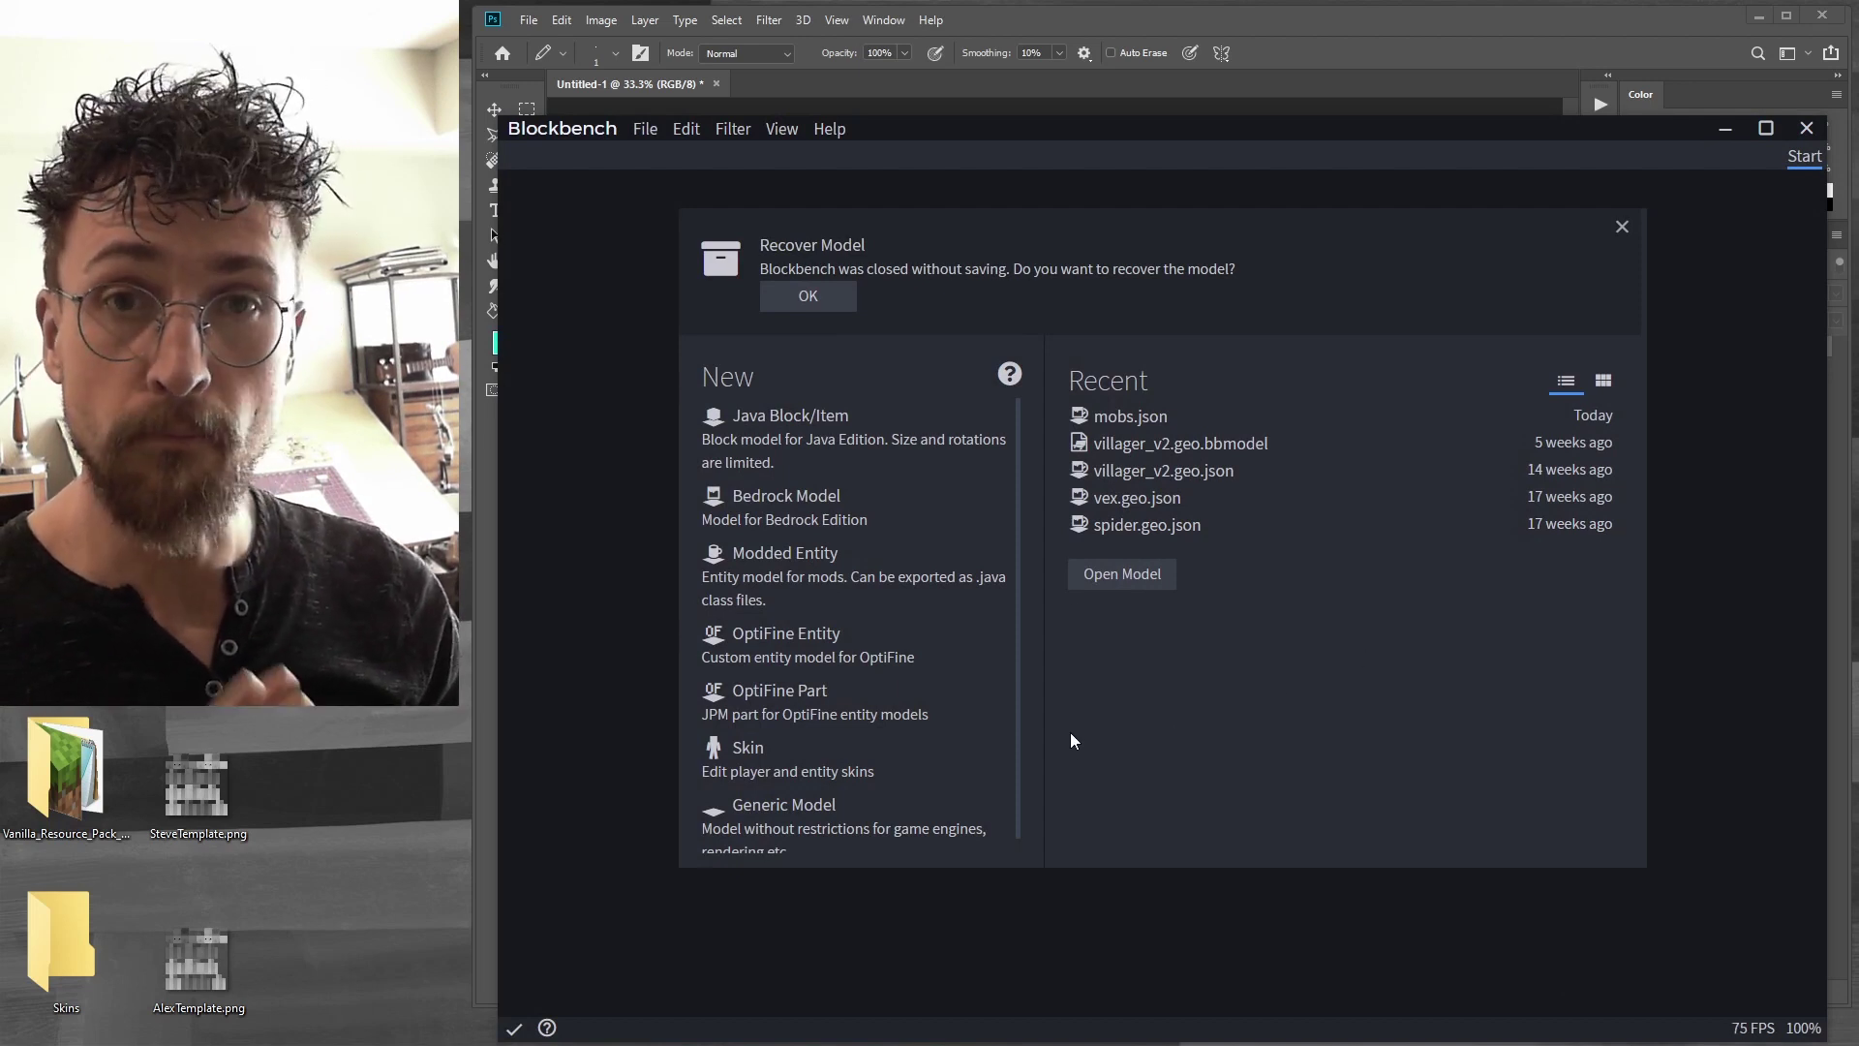
Open Vanilla_Resource_Pack_1.16.20 > models and drop mobs.json into Blockbench
double_click(36, 752)
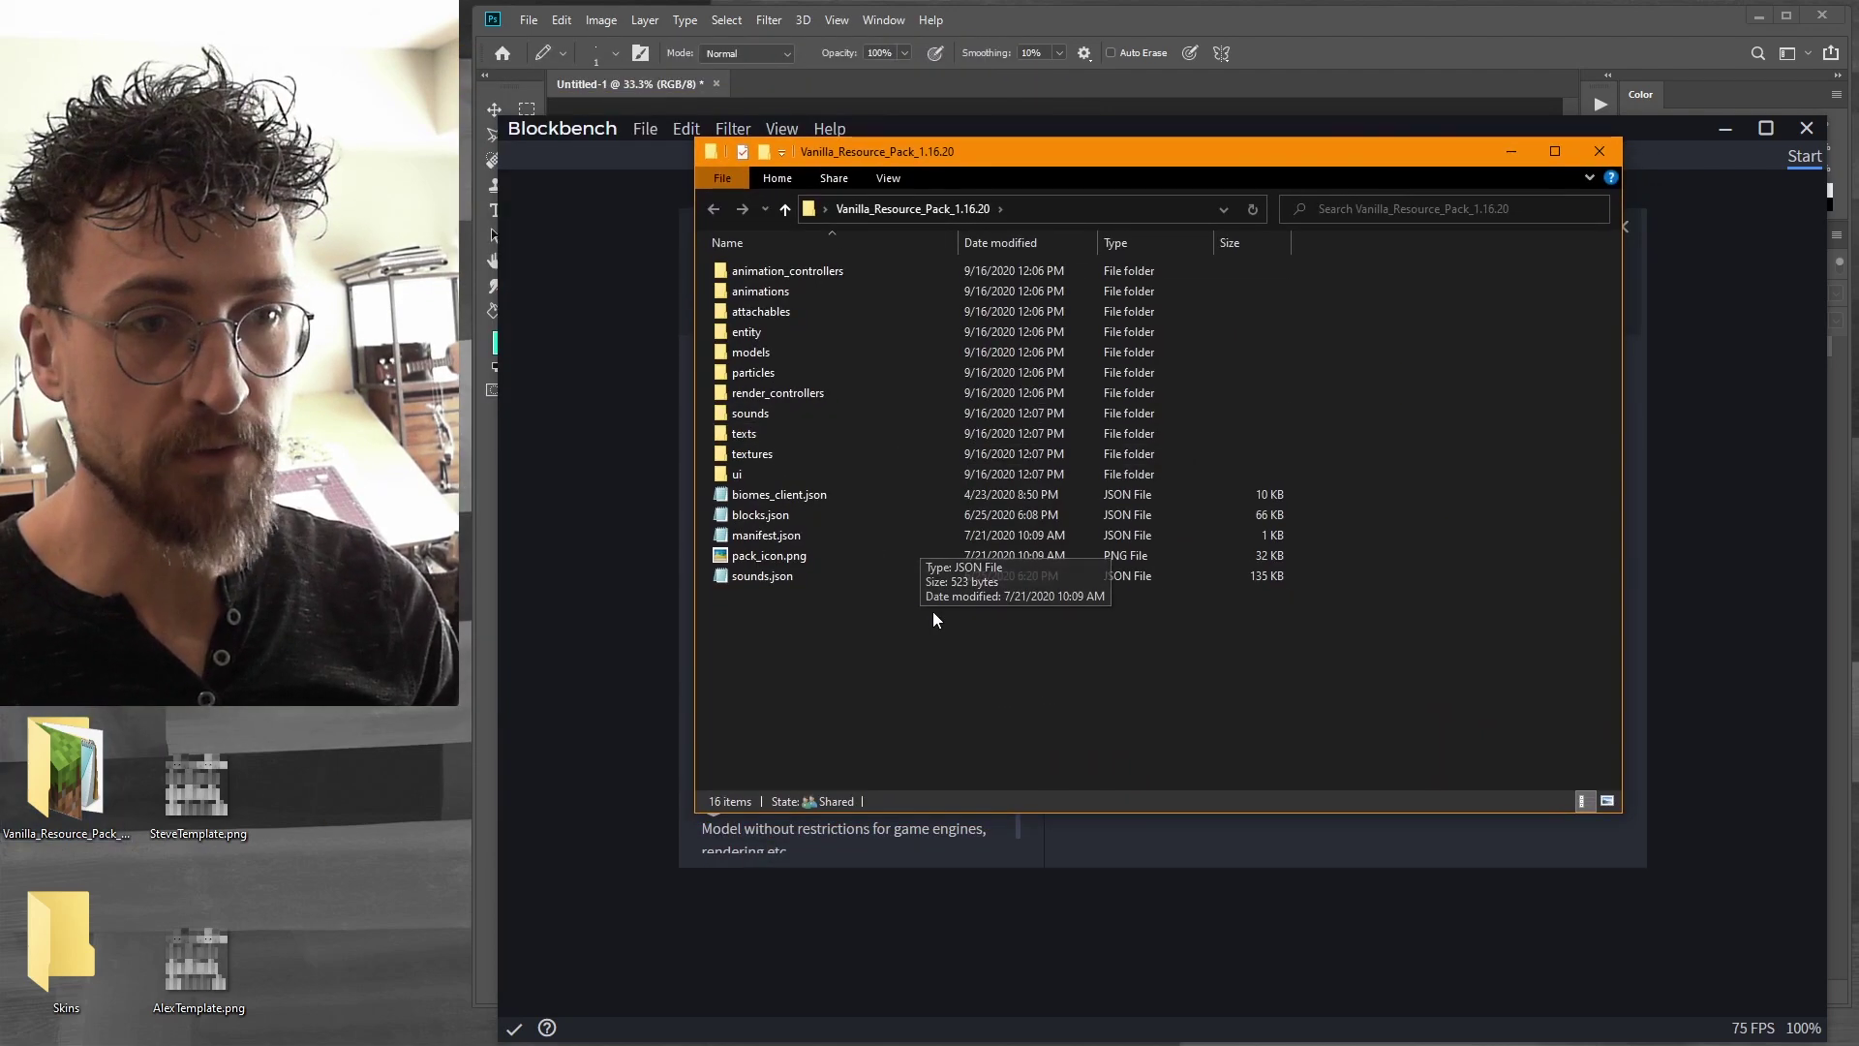
click(765, 352)
double_click(765, 351)
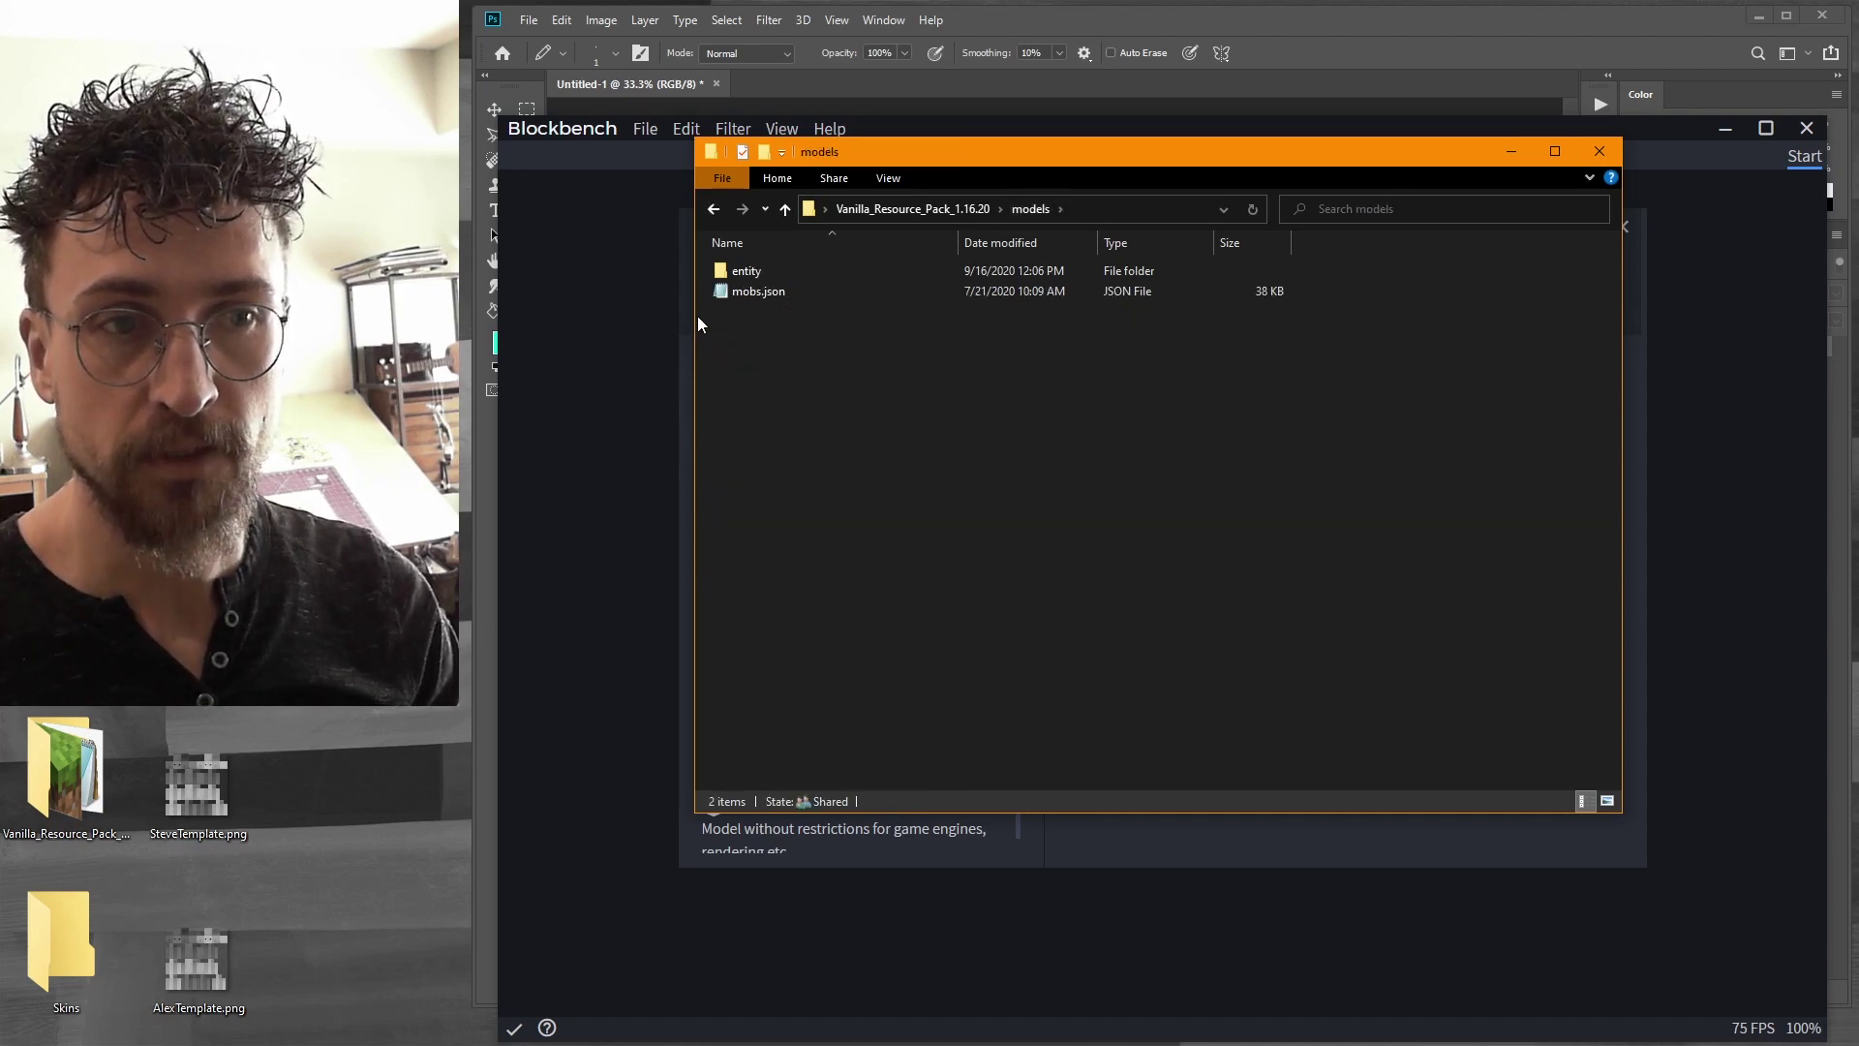
drag(769, 290, 610, 370)
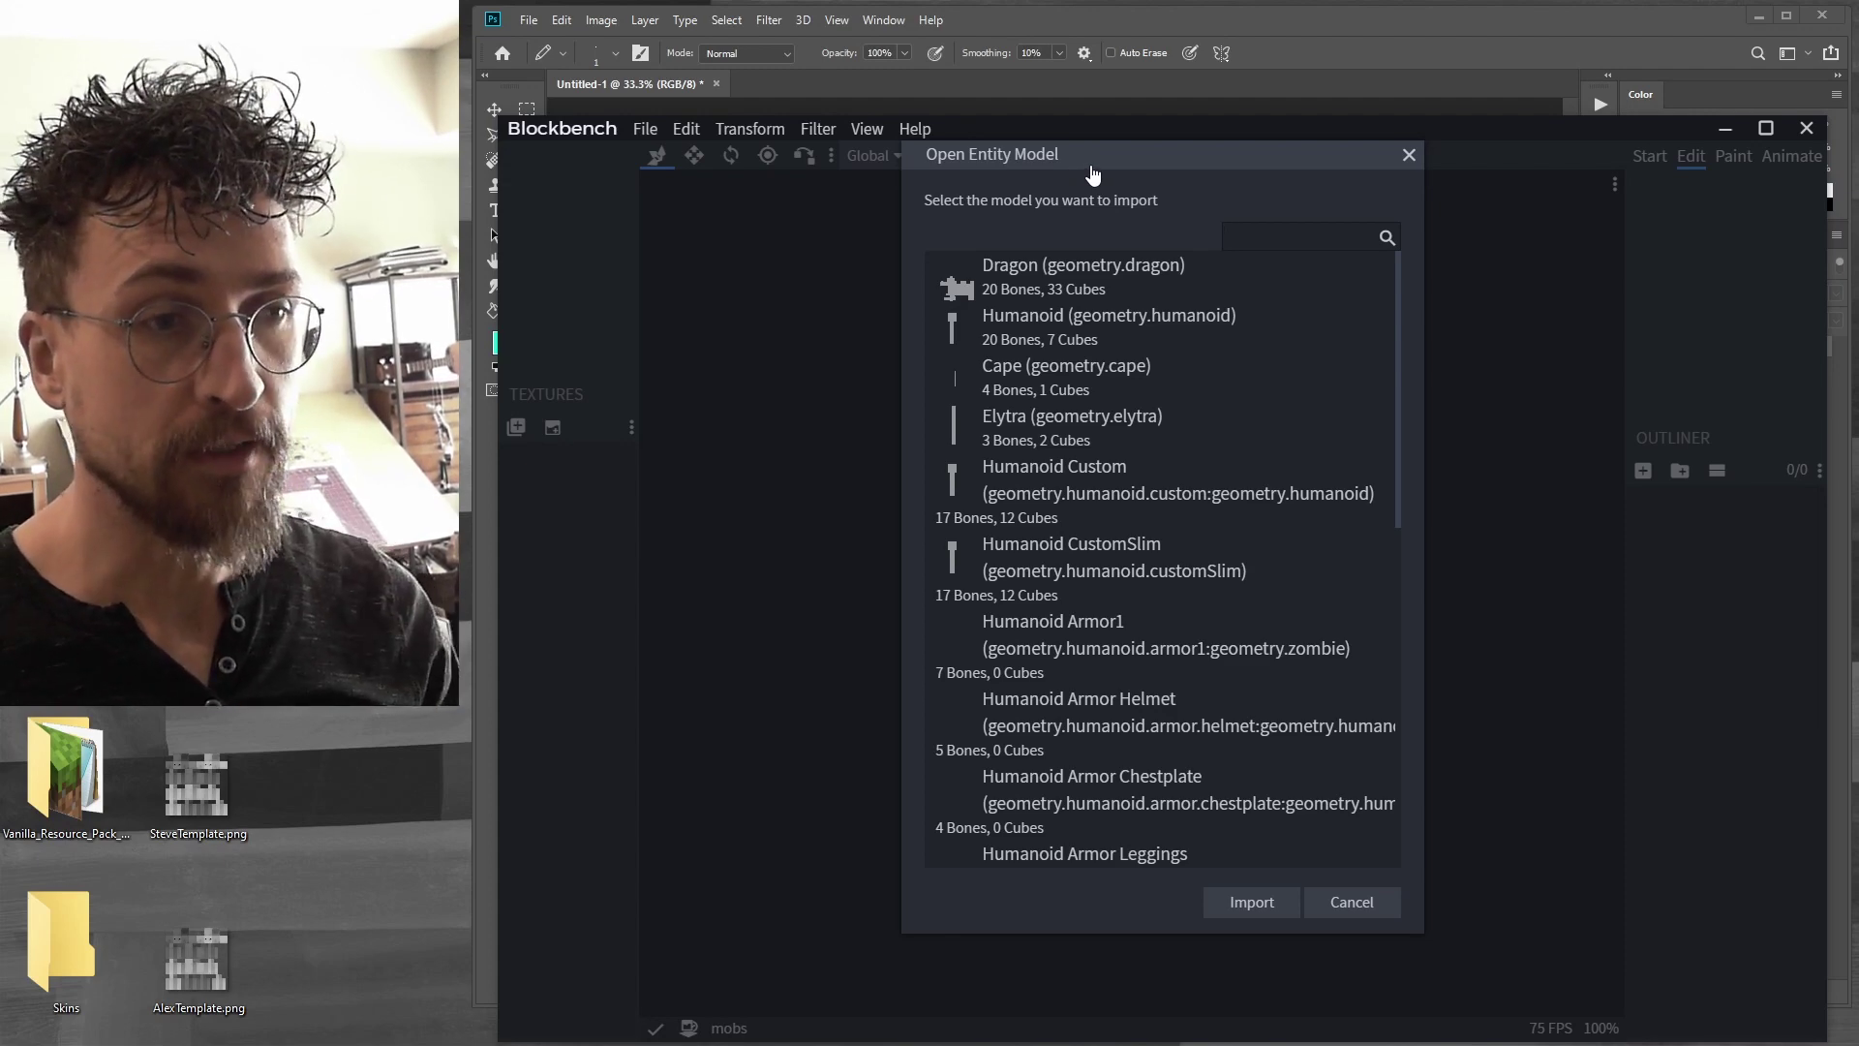
Import the Humanoid Custom entity model, choosing it over Humanoid CustomSlim
scroll(1176, 525, down, 6)
scroll(1177, 526, up, 5)
scroll(1176, 525, up, 2)
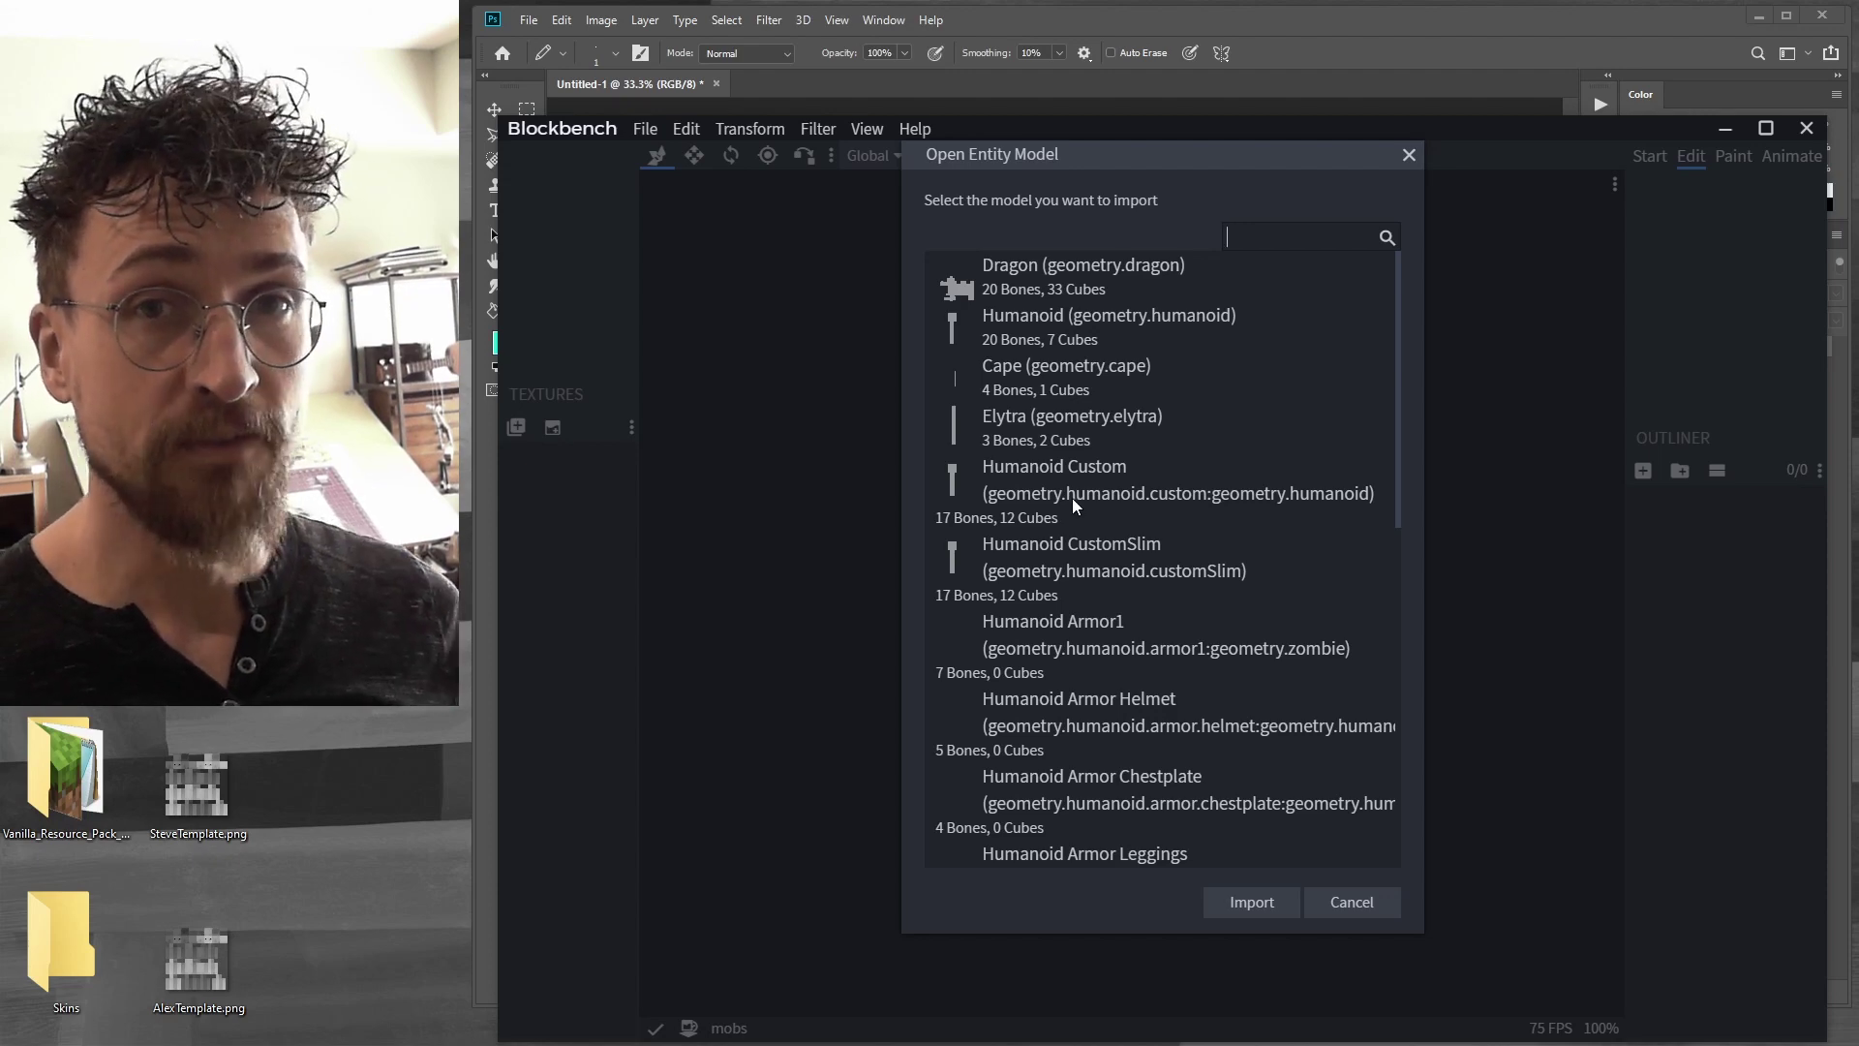
click(1078, 556)
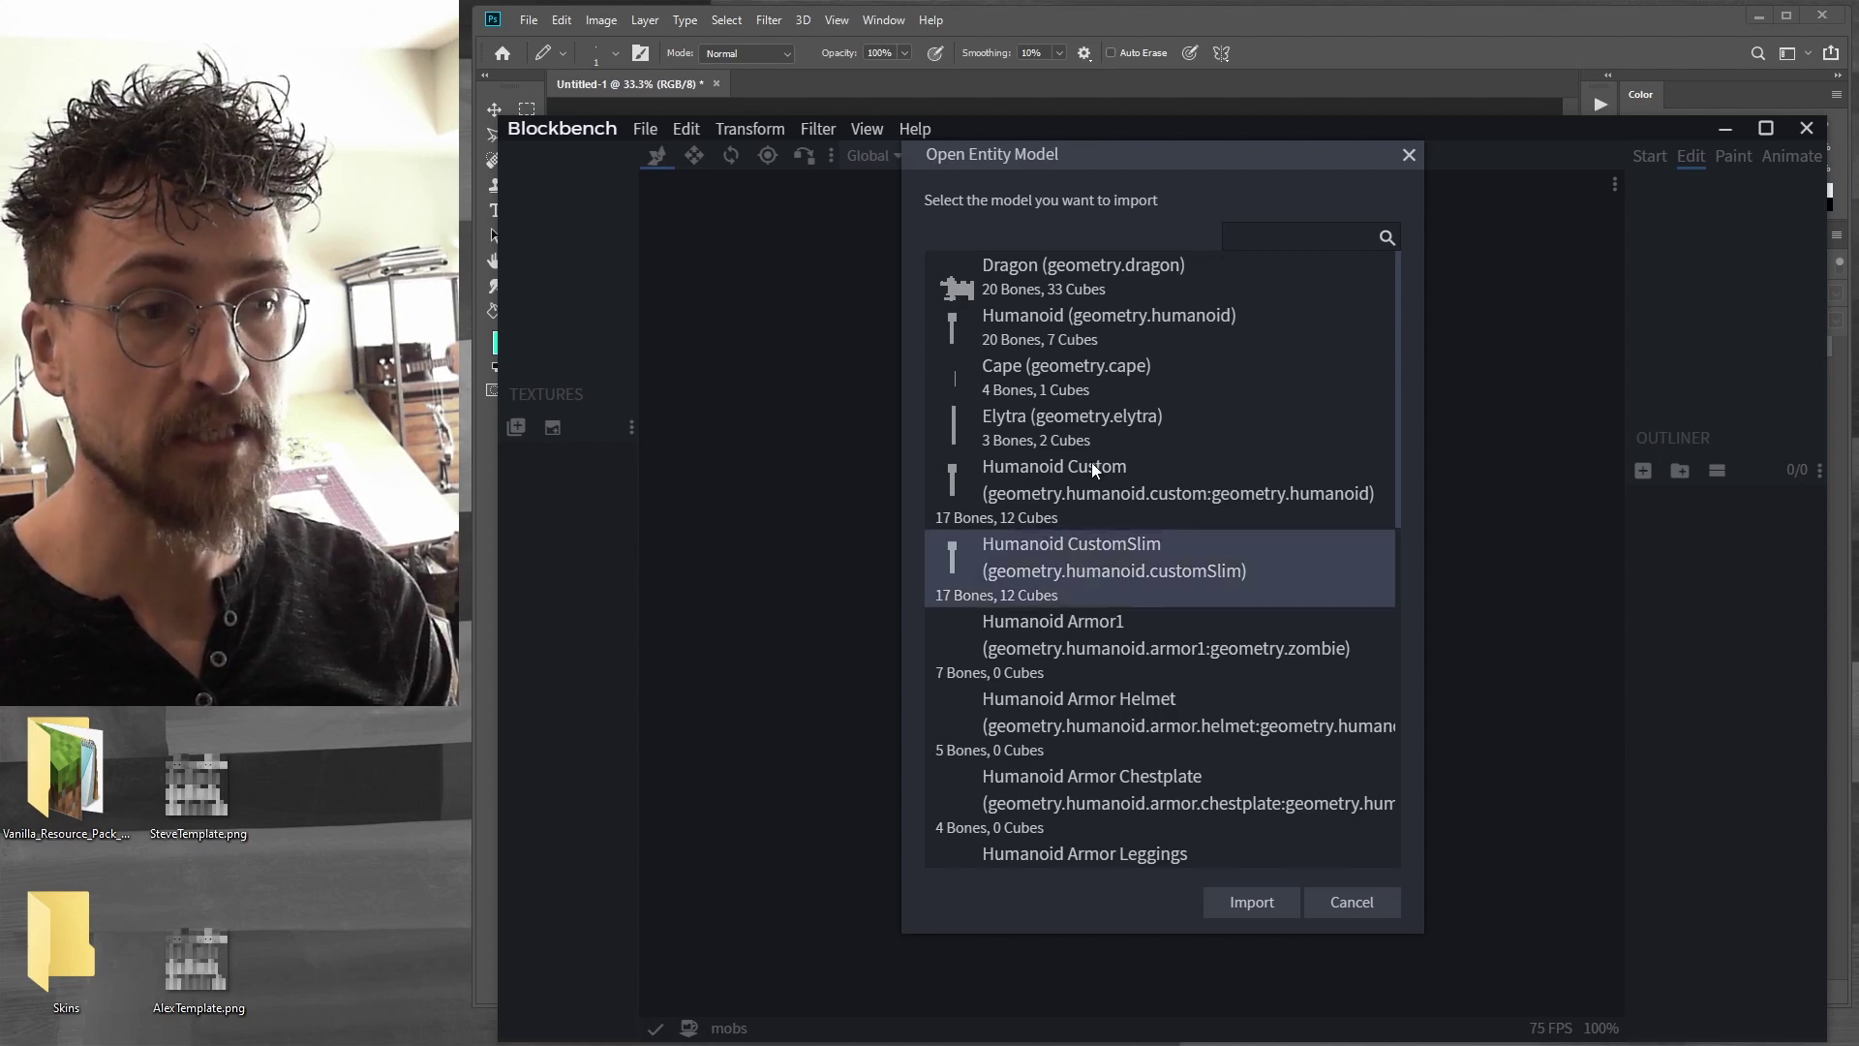
click(957, 475)
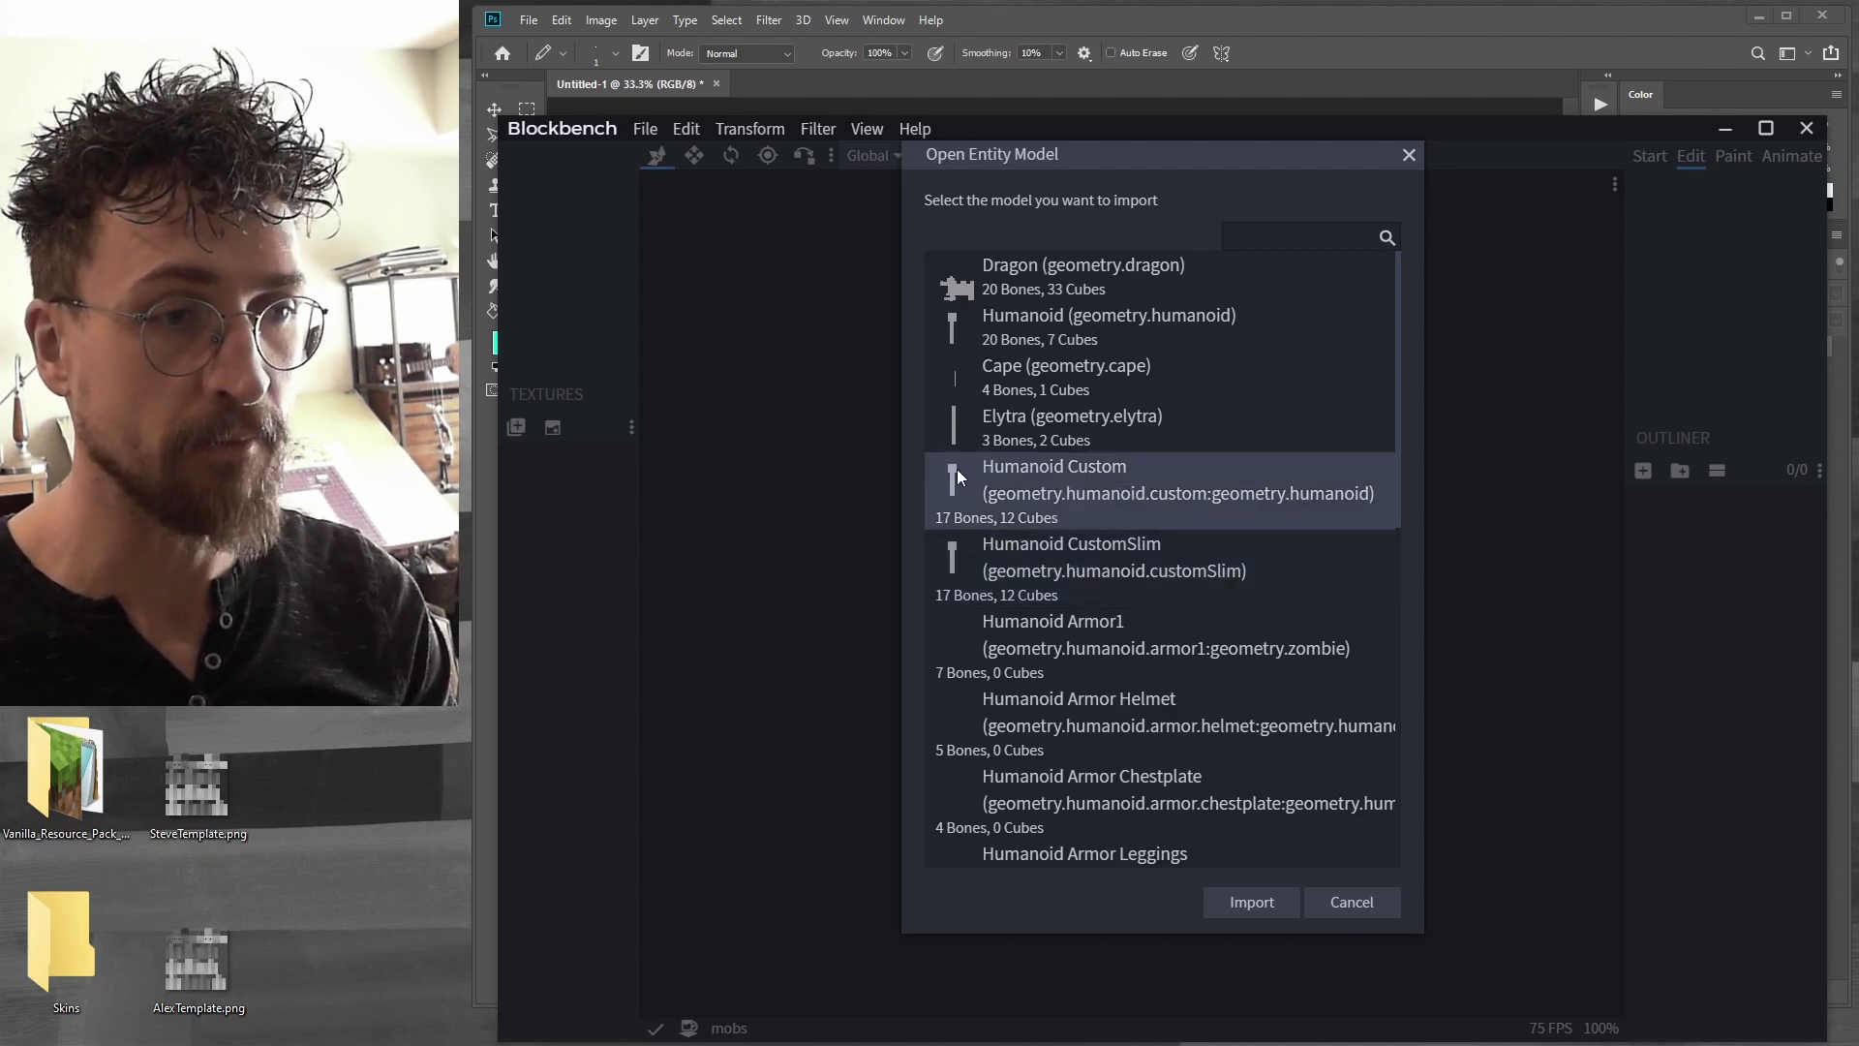
click(1270, 908)
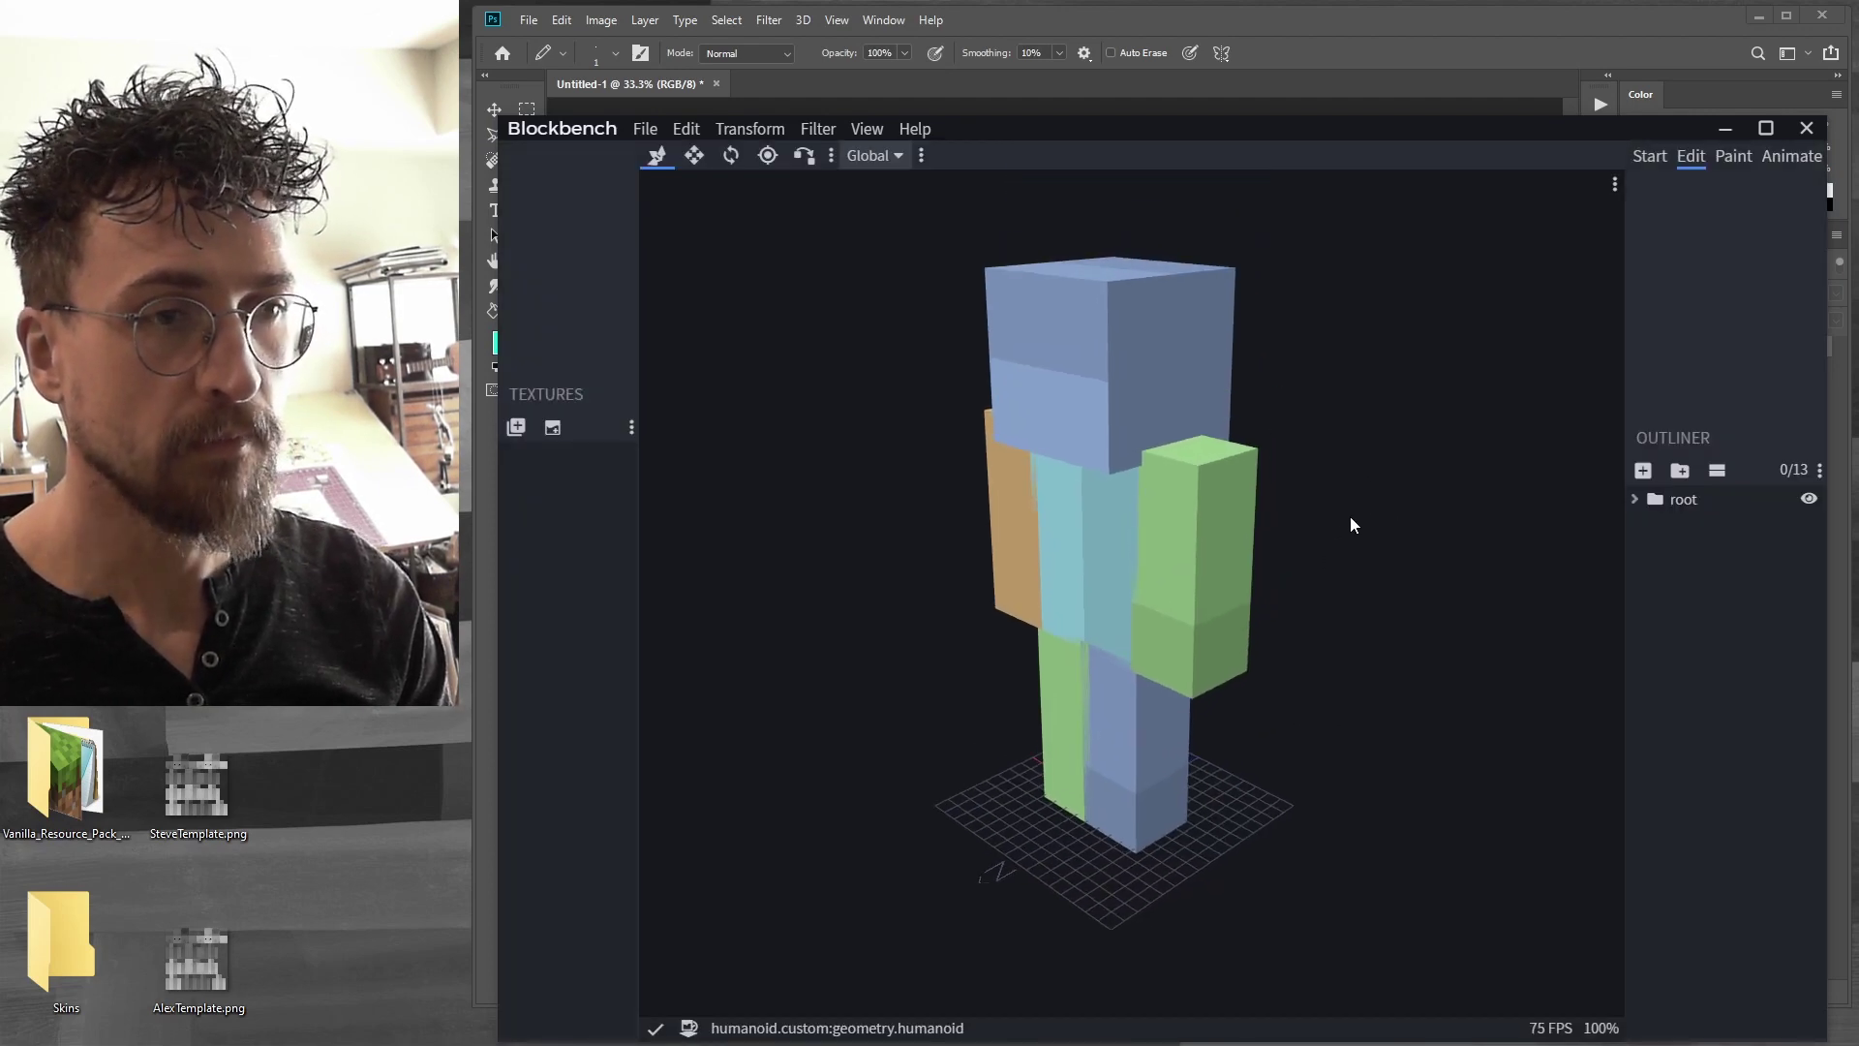
Inspect the humanoid from several angles and expand root and waist in the outliner
drag(664, 543, 905, 619)
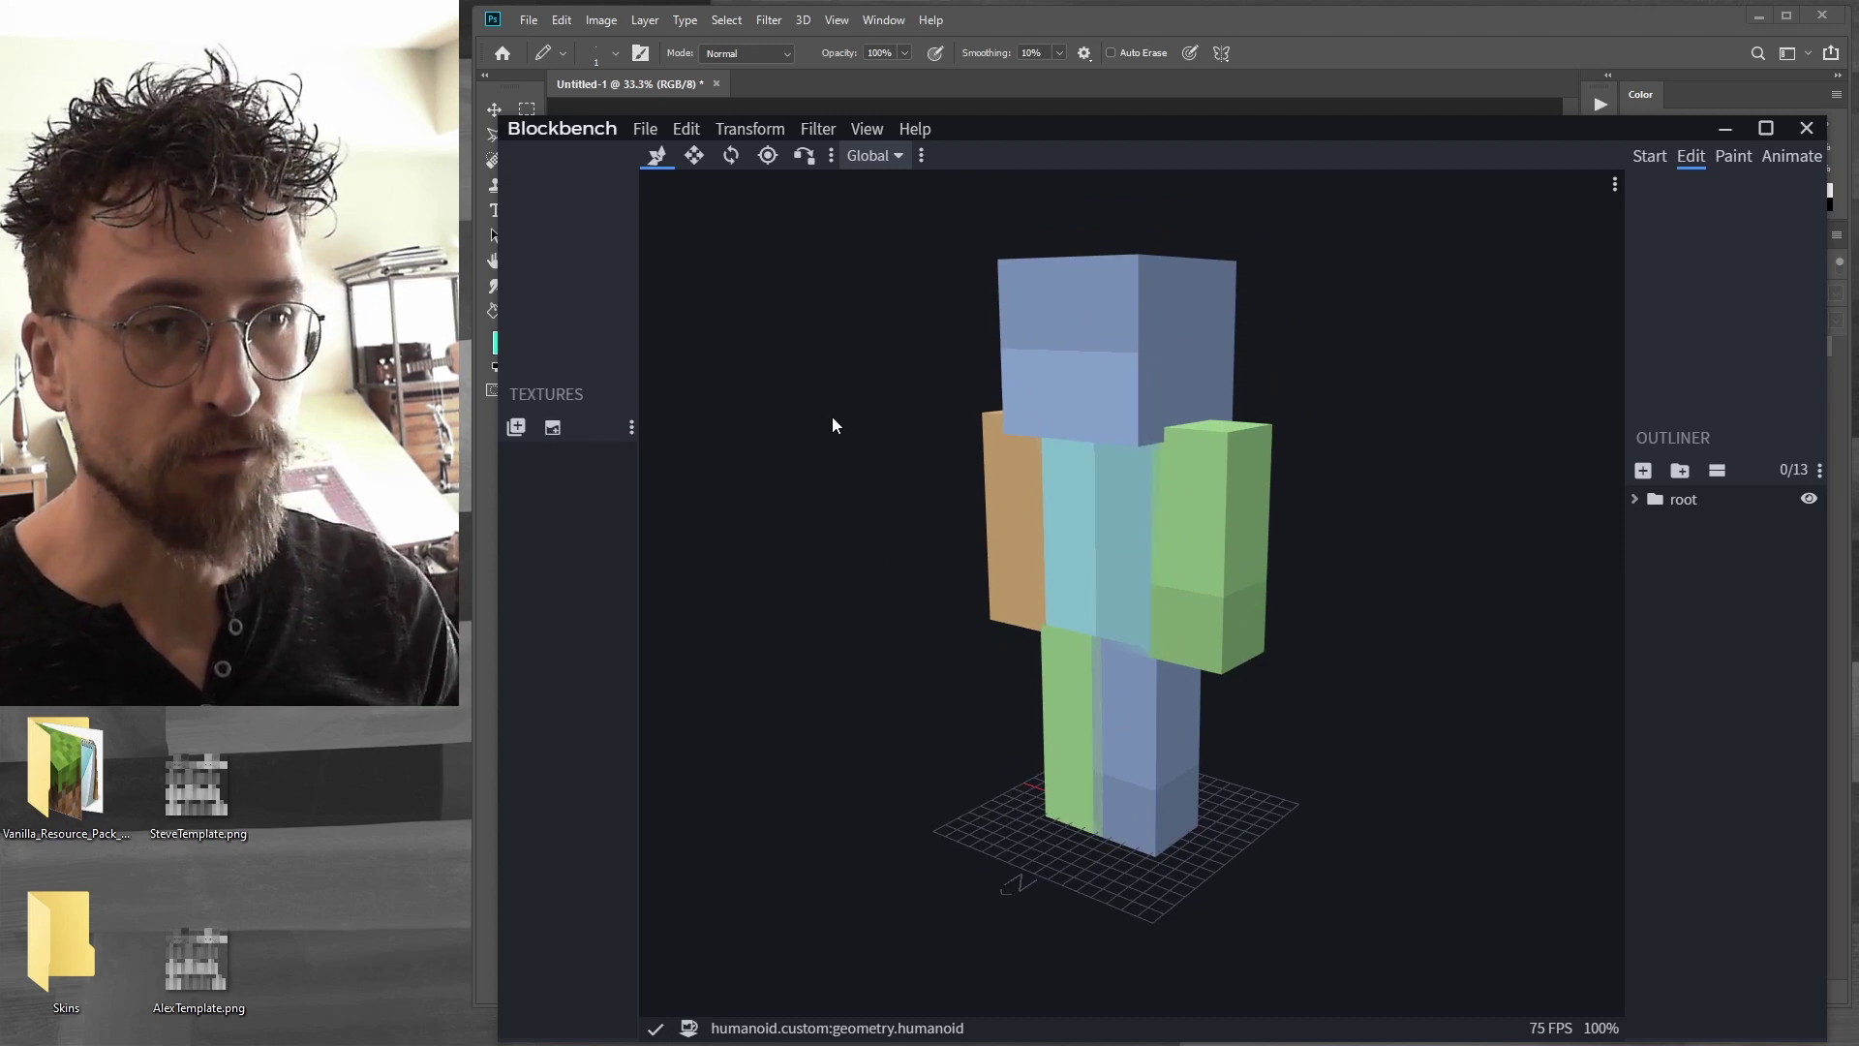
drag(839, 423, 801, 411)
drag(1361, 444, 1319, 463)
drag(1323, 370, 1462, 433)
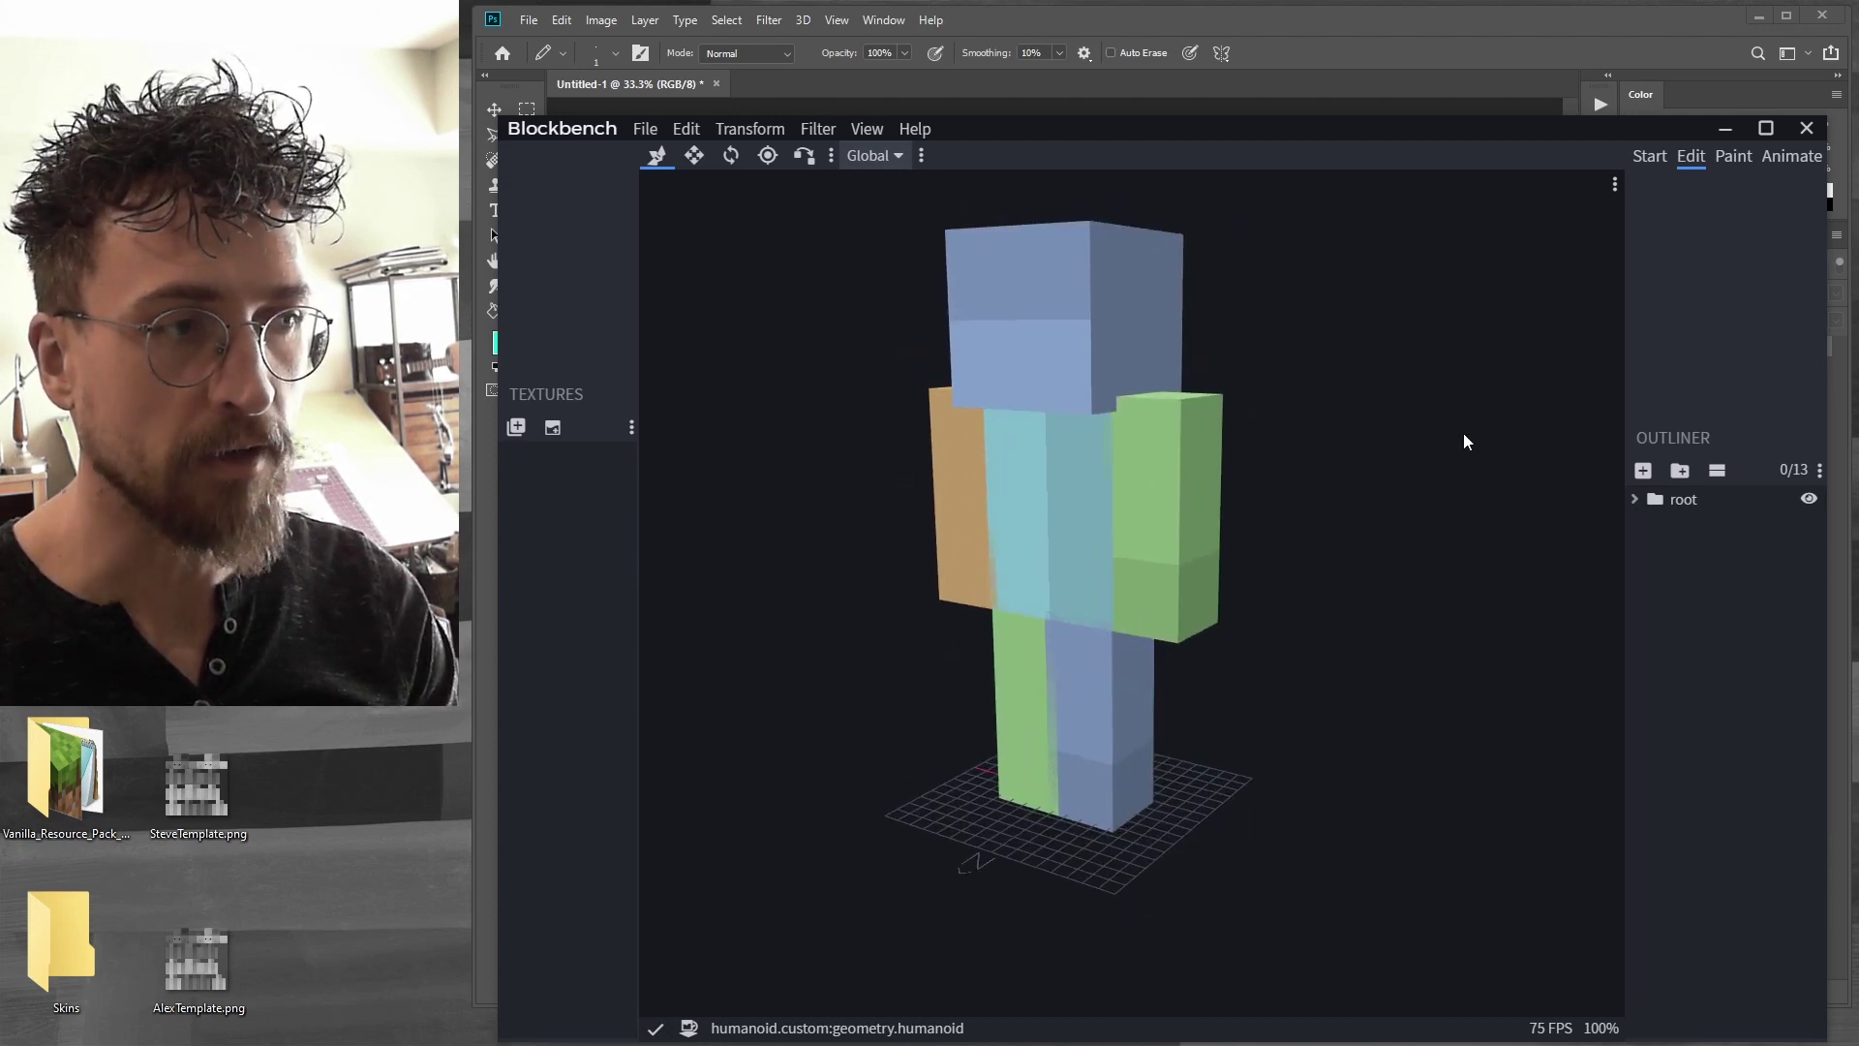
click(1634, 499)
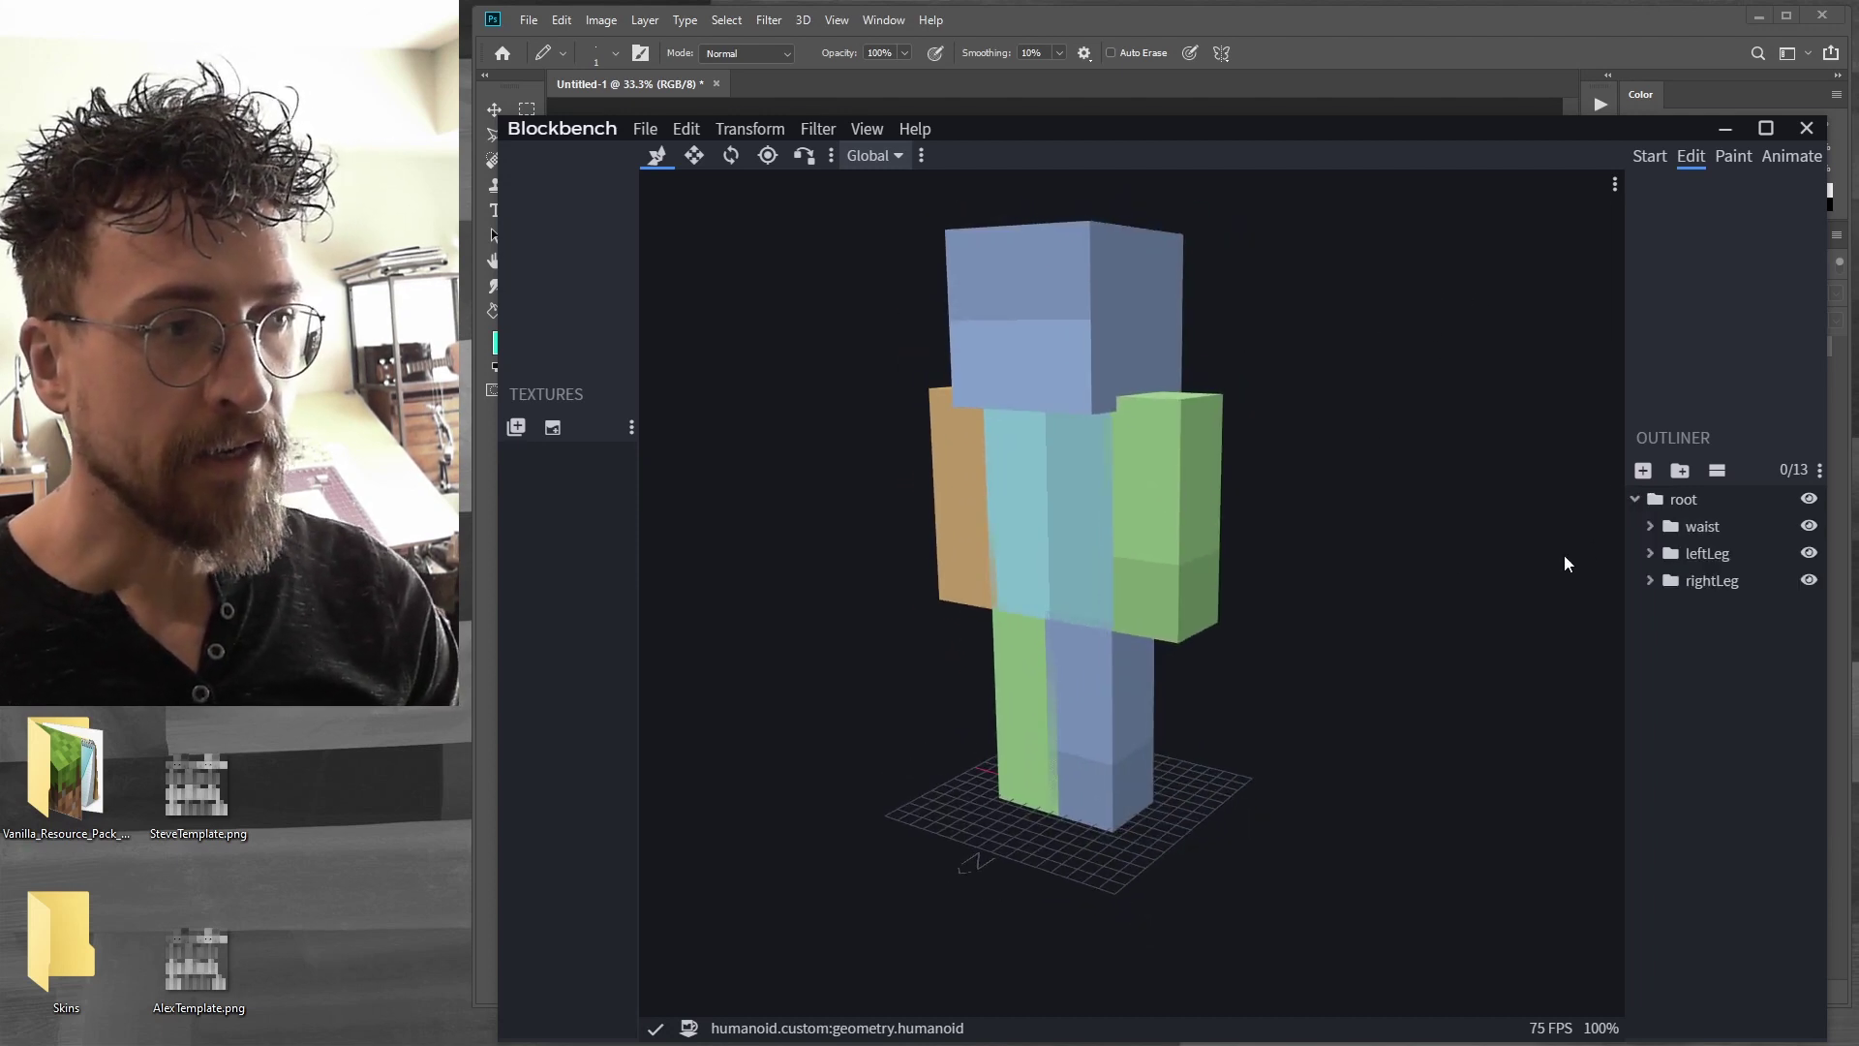
click(1648, 529)
Try rotating the leftSleeve cube with the Rotate tool, then select SteveTemplate.png on the desktop
click(1148, 501)
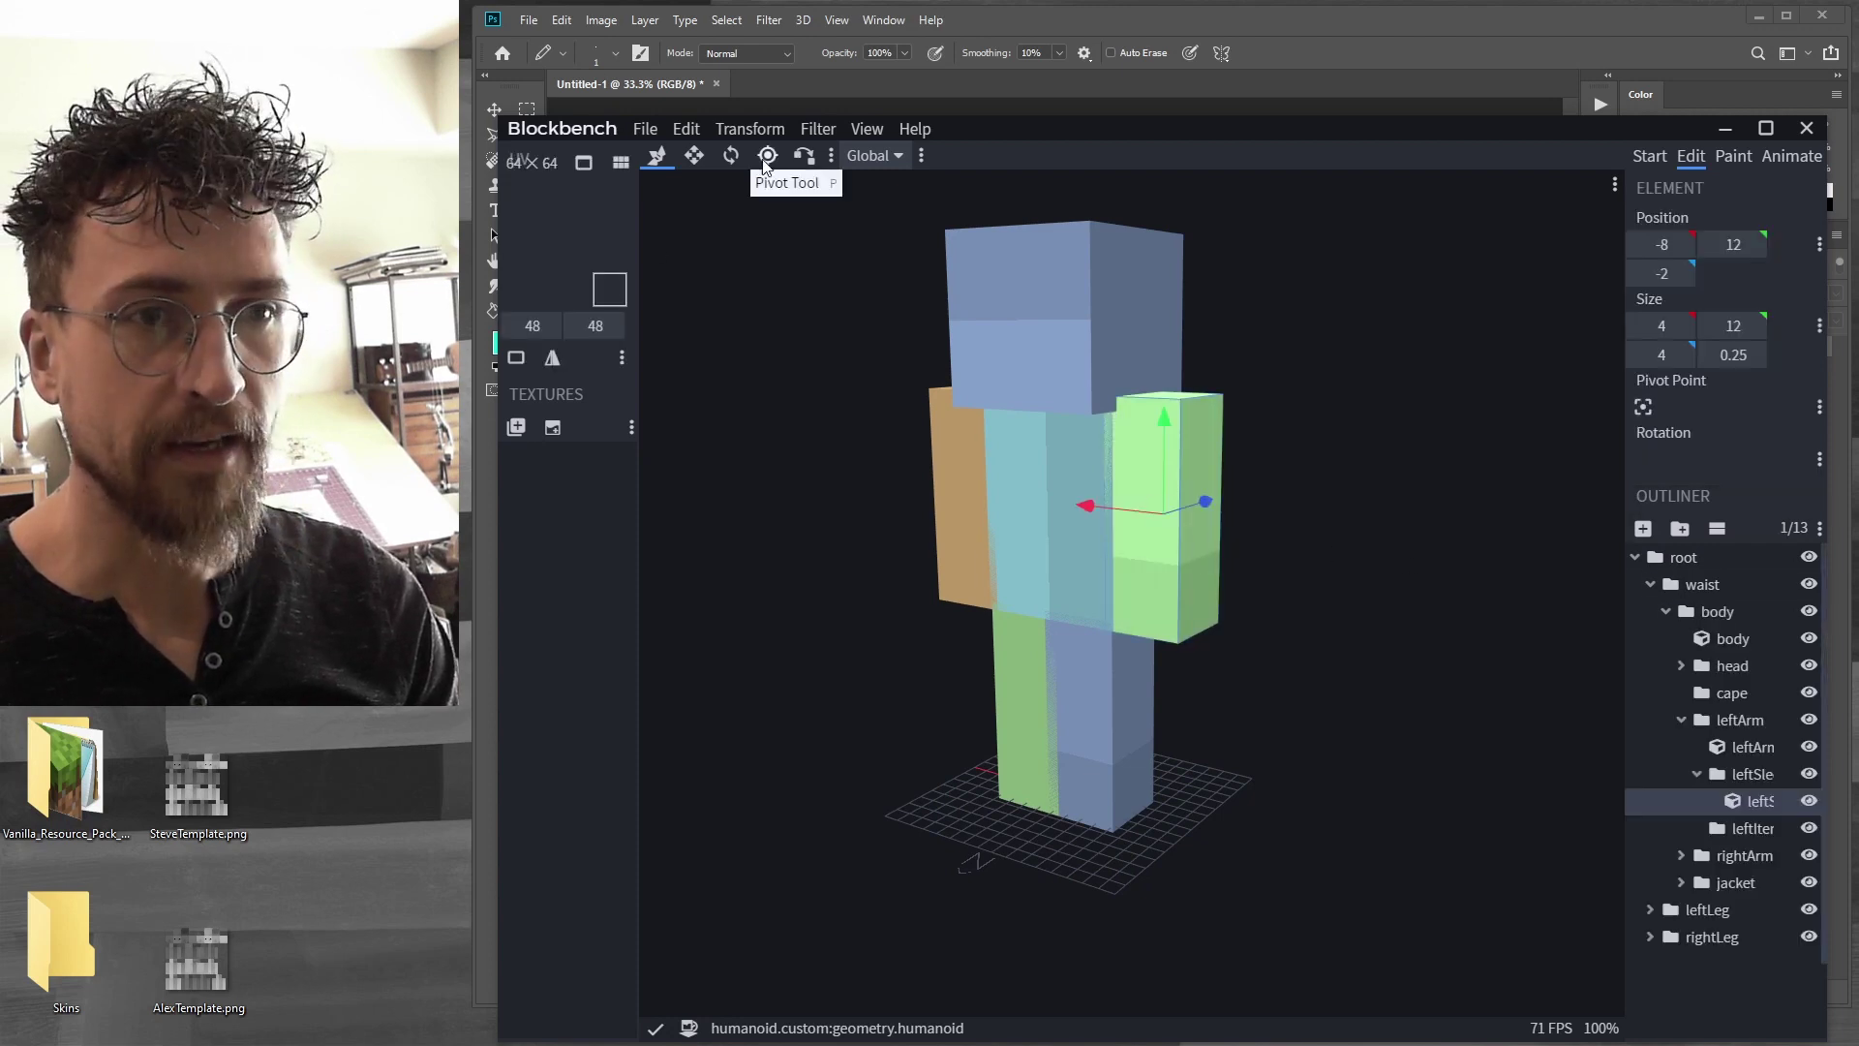
click(731, 155)
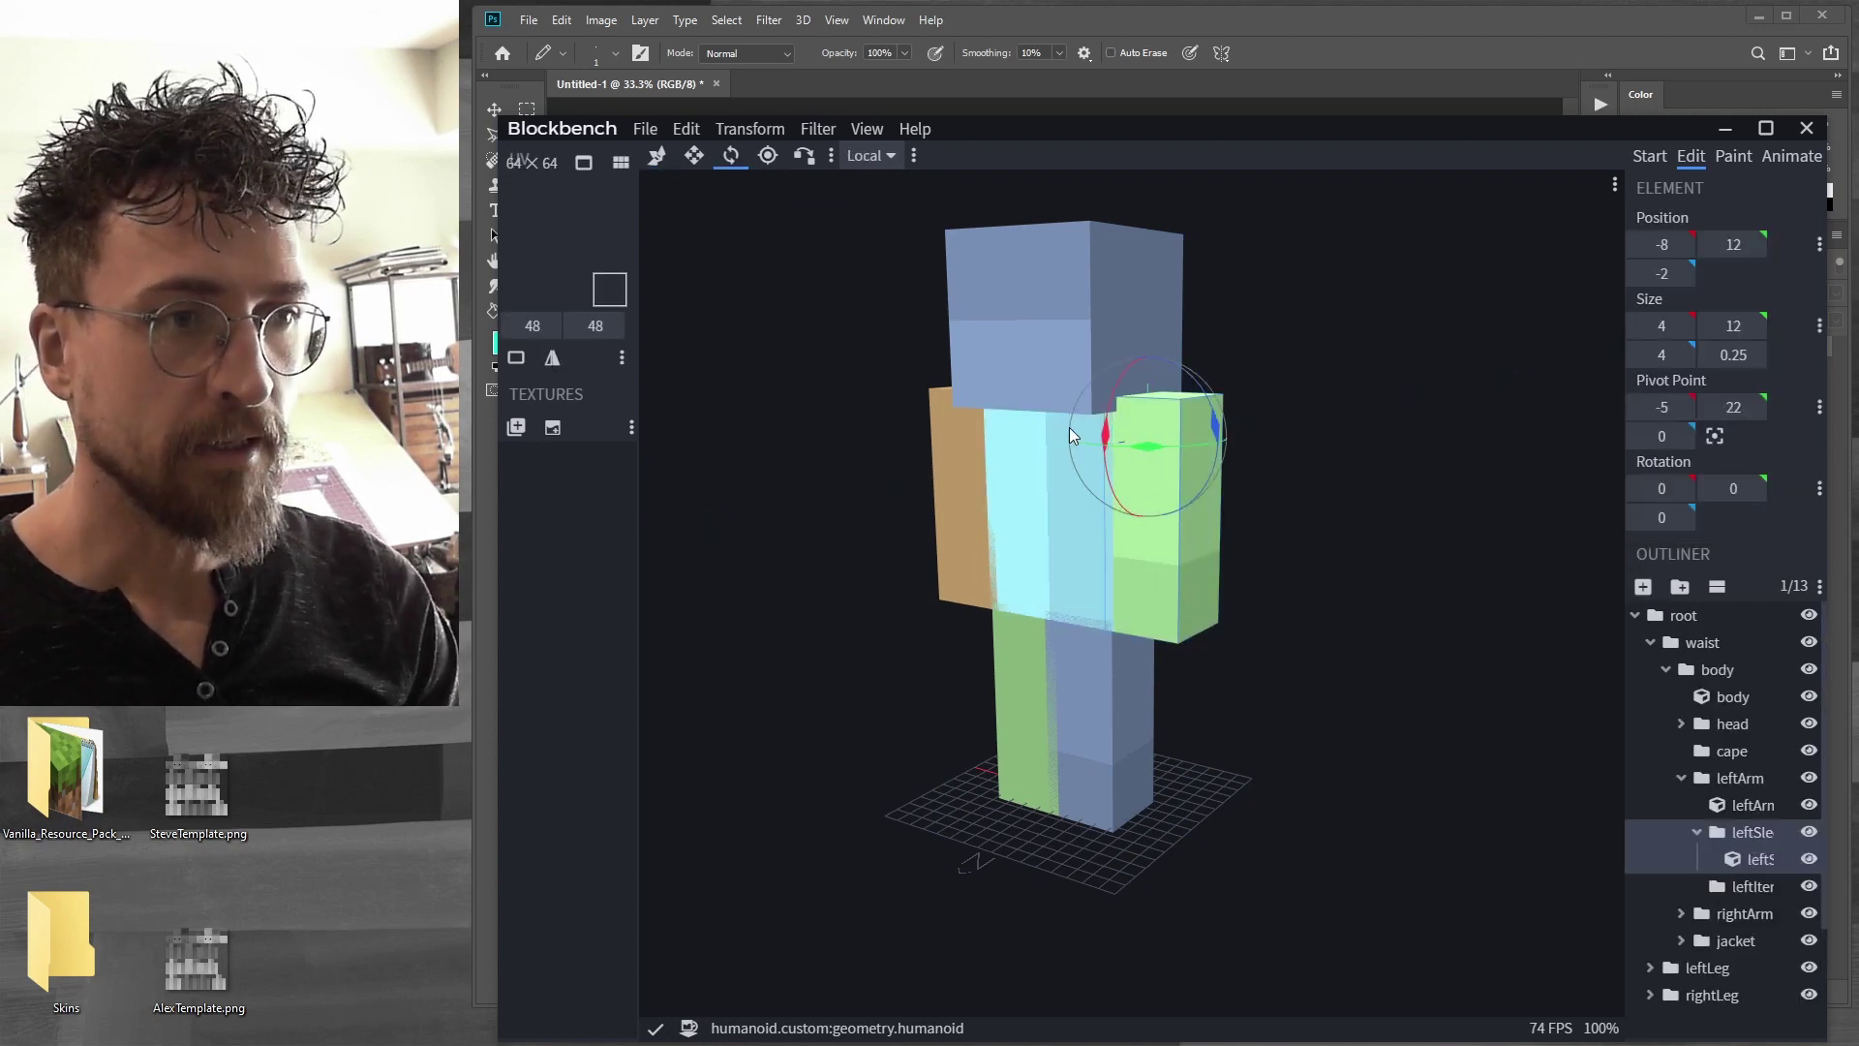
drag(1105, 433, 1125, 694)
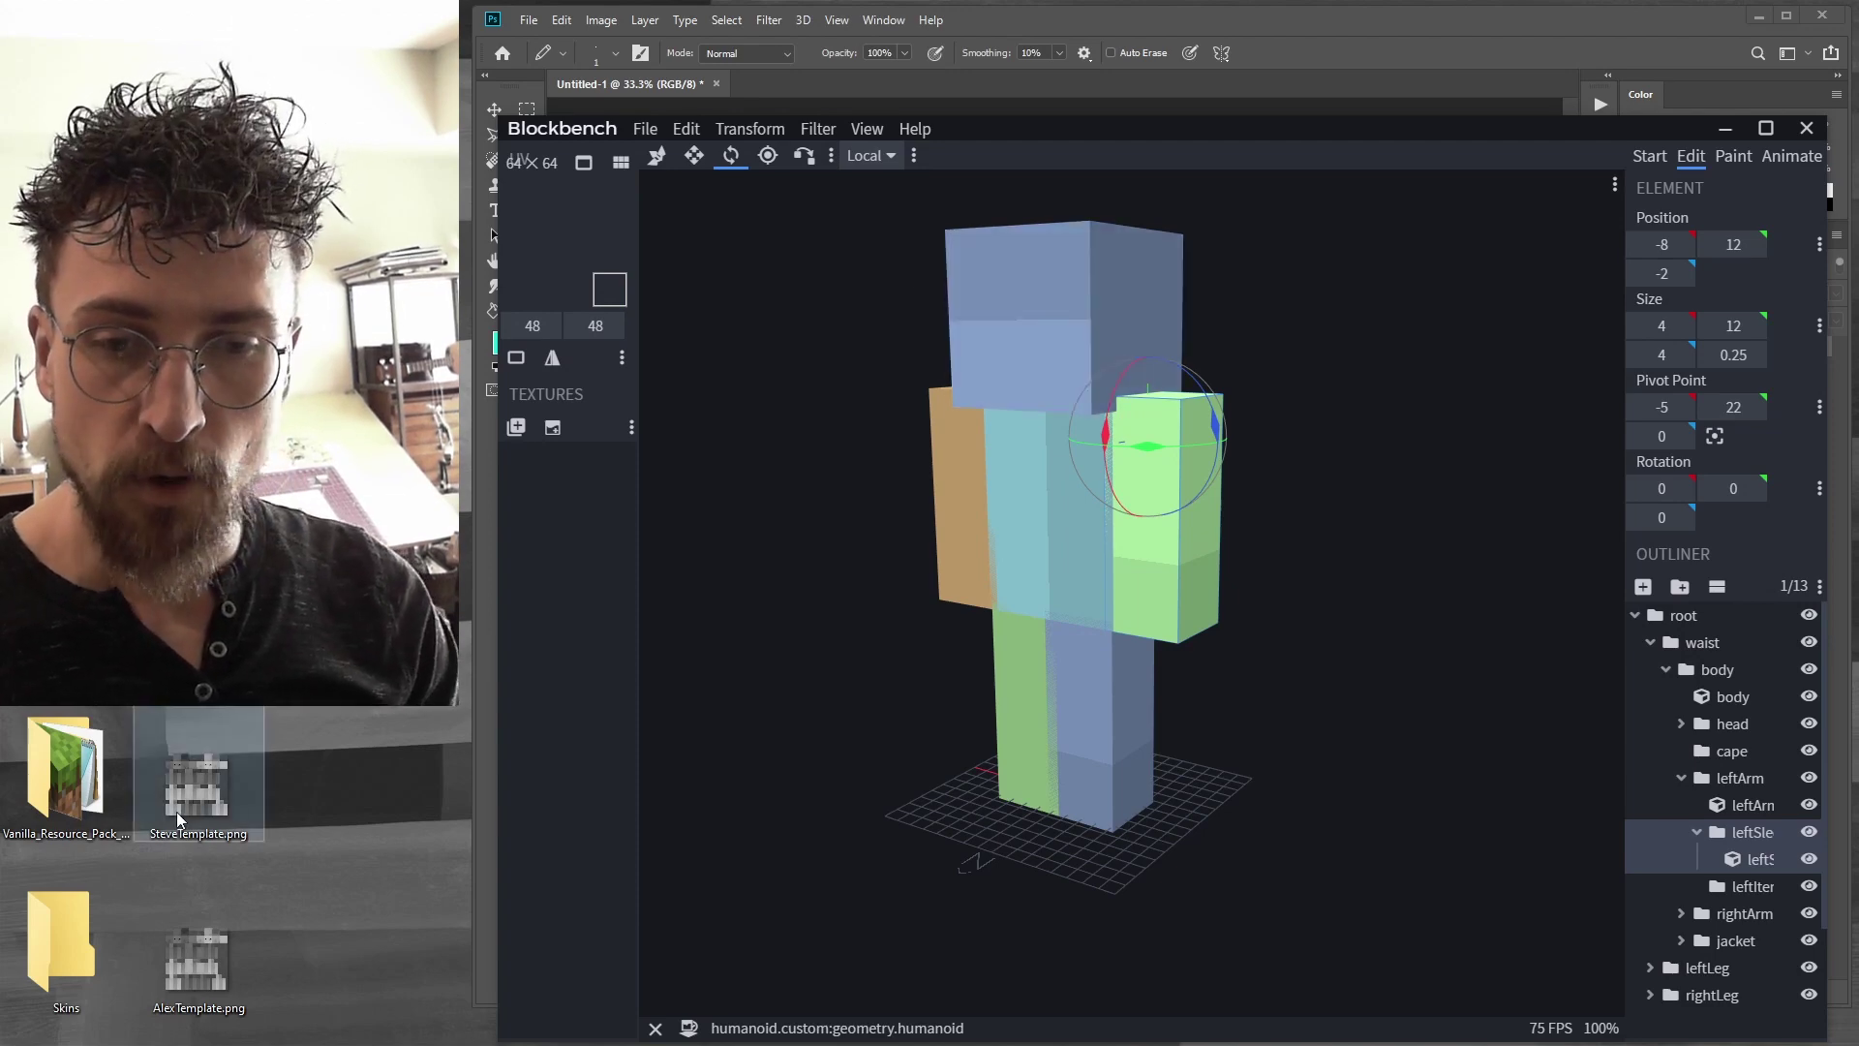
click(201, 821)
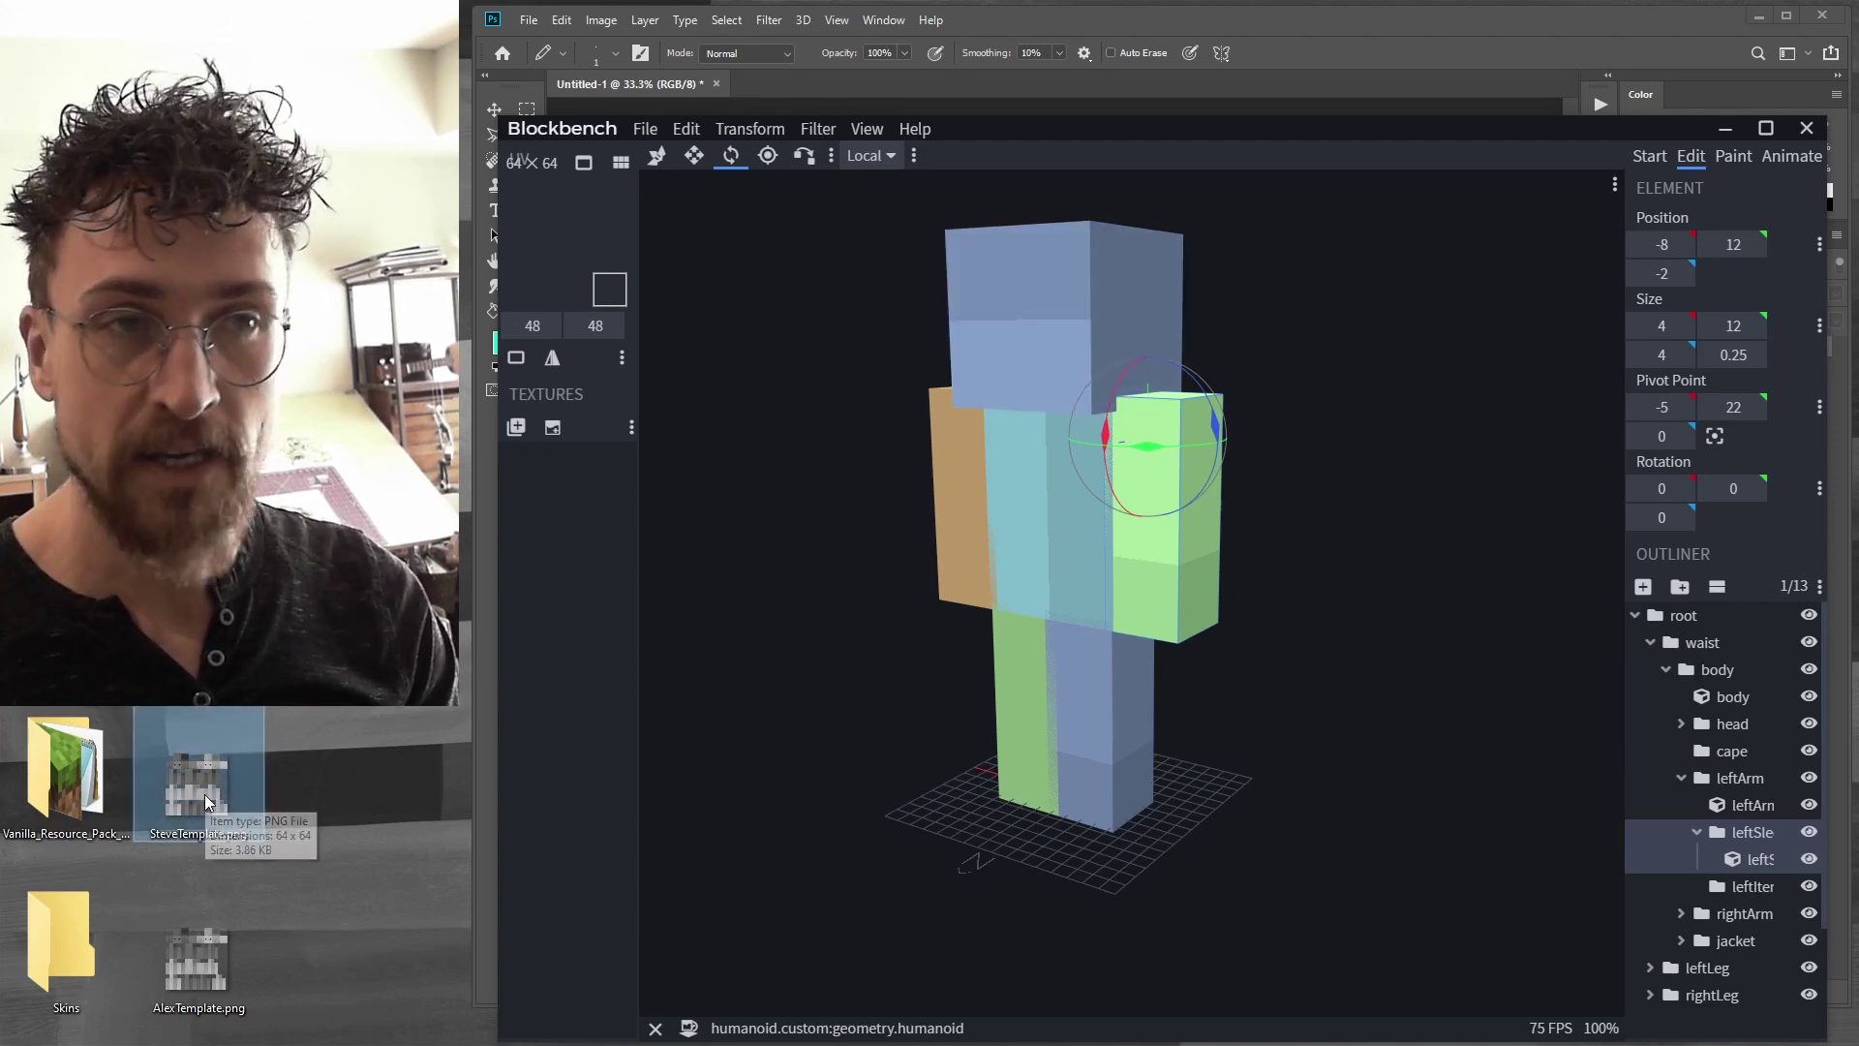
Open SteveTemplate.png in Photoshop and zoom the view to 500%
drag(201, 819, 1423, 37)
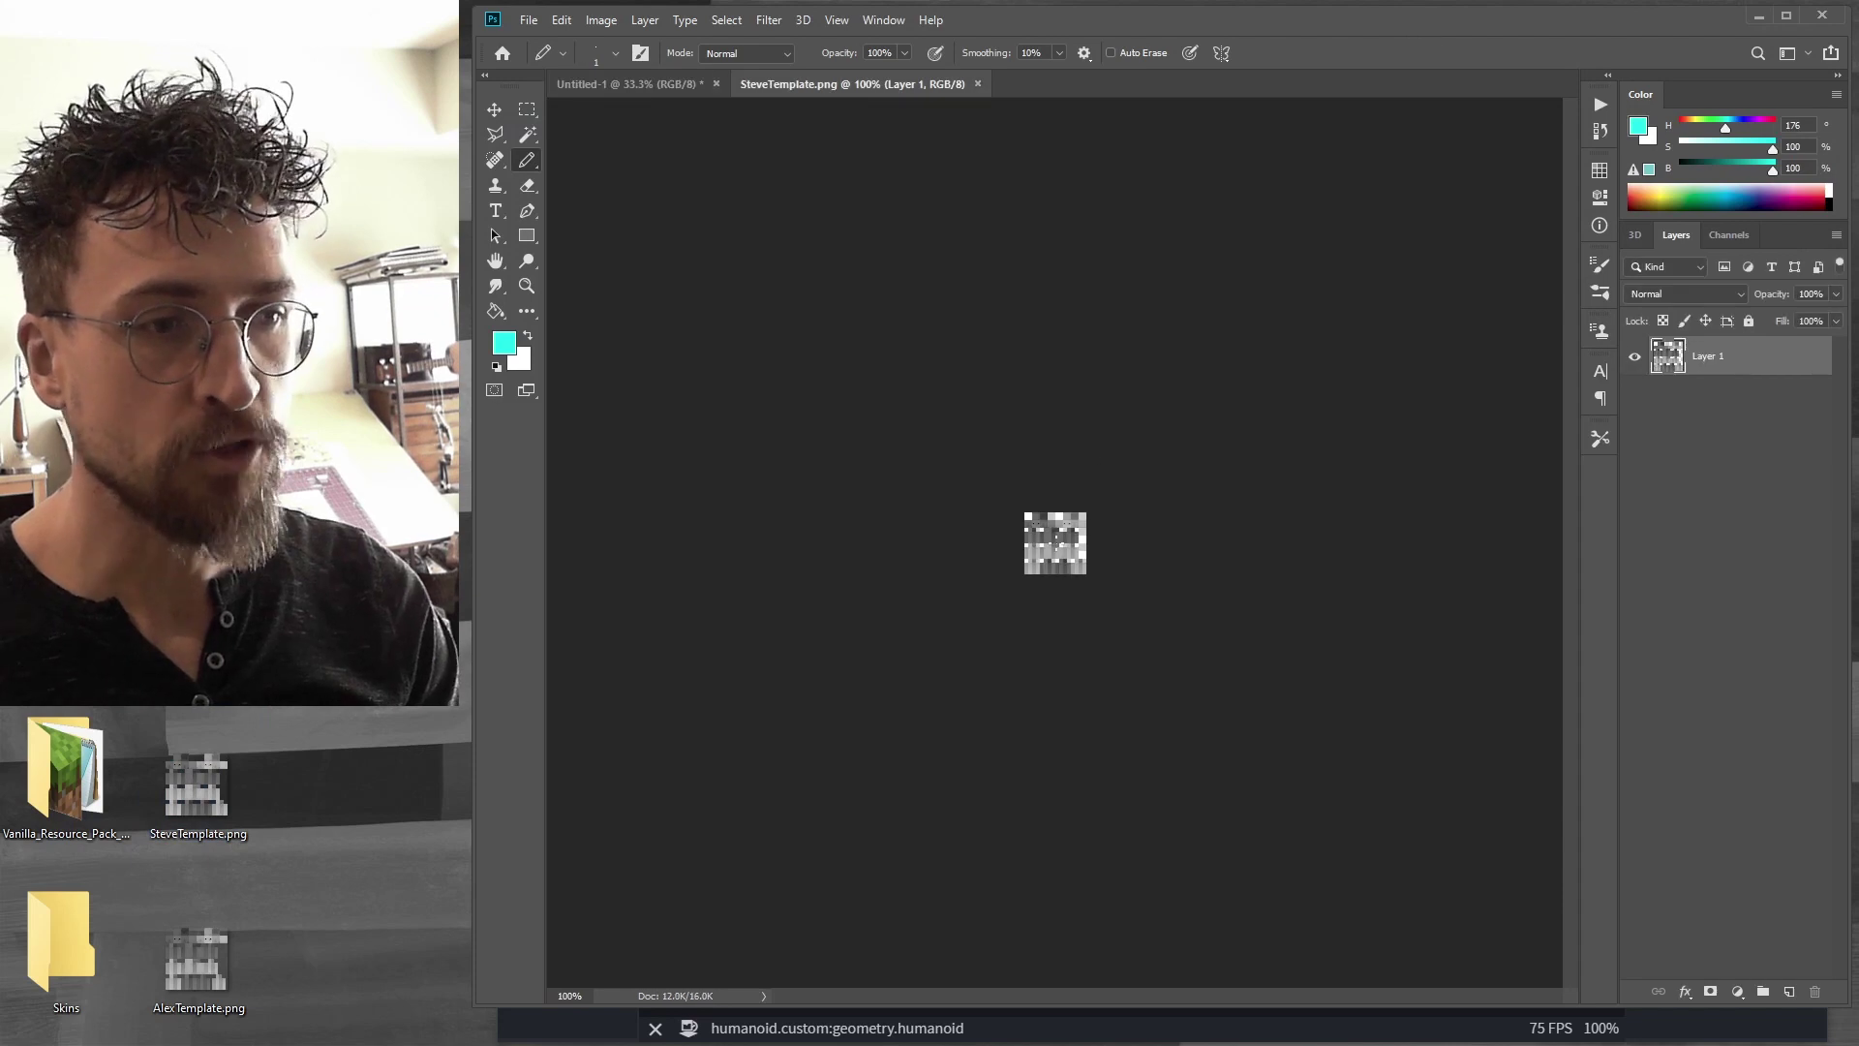
key(z)
click(1045, 549)
click(1045, 549)
click(1045, 549)
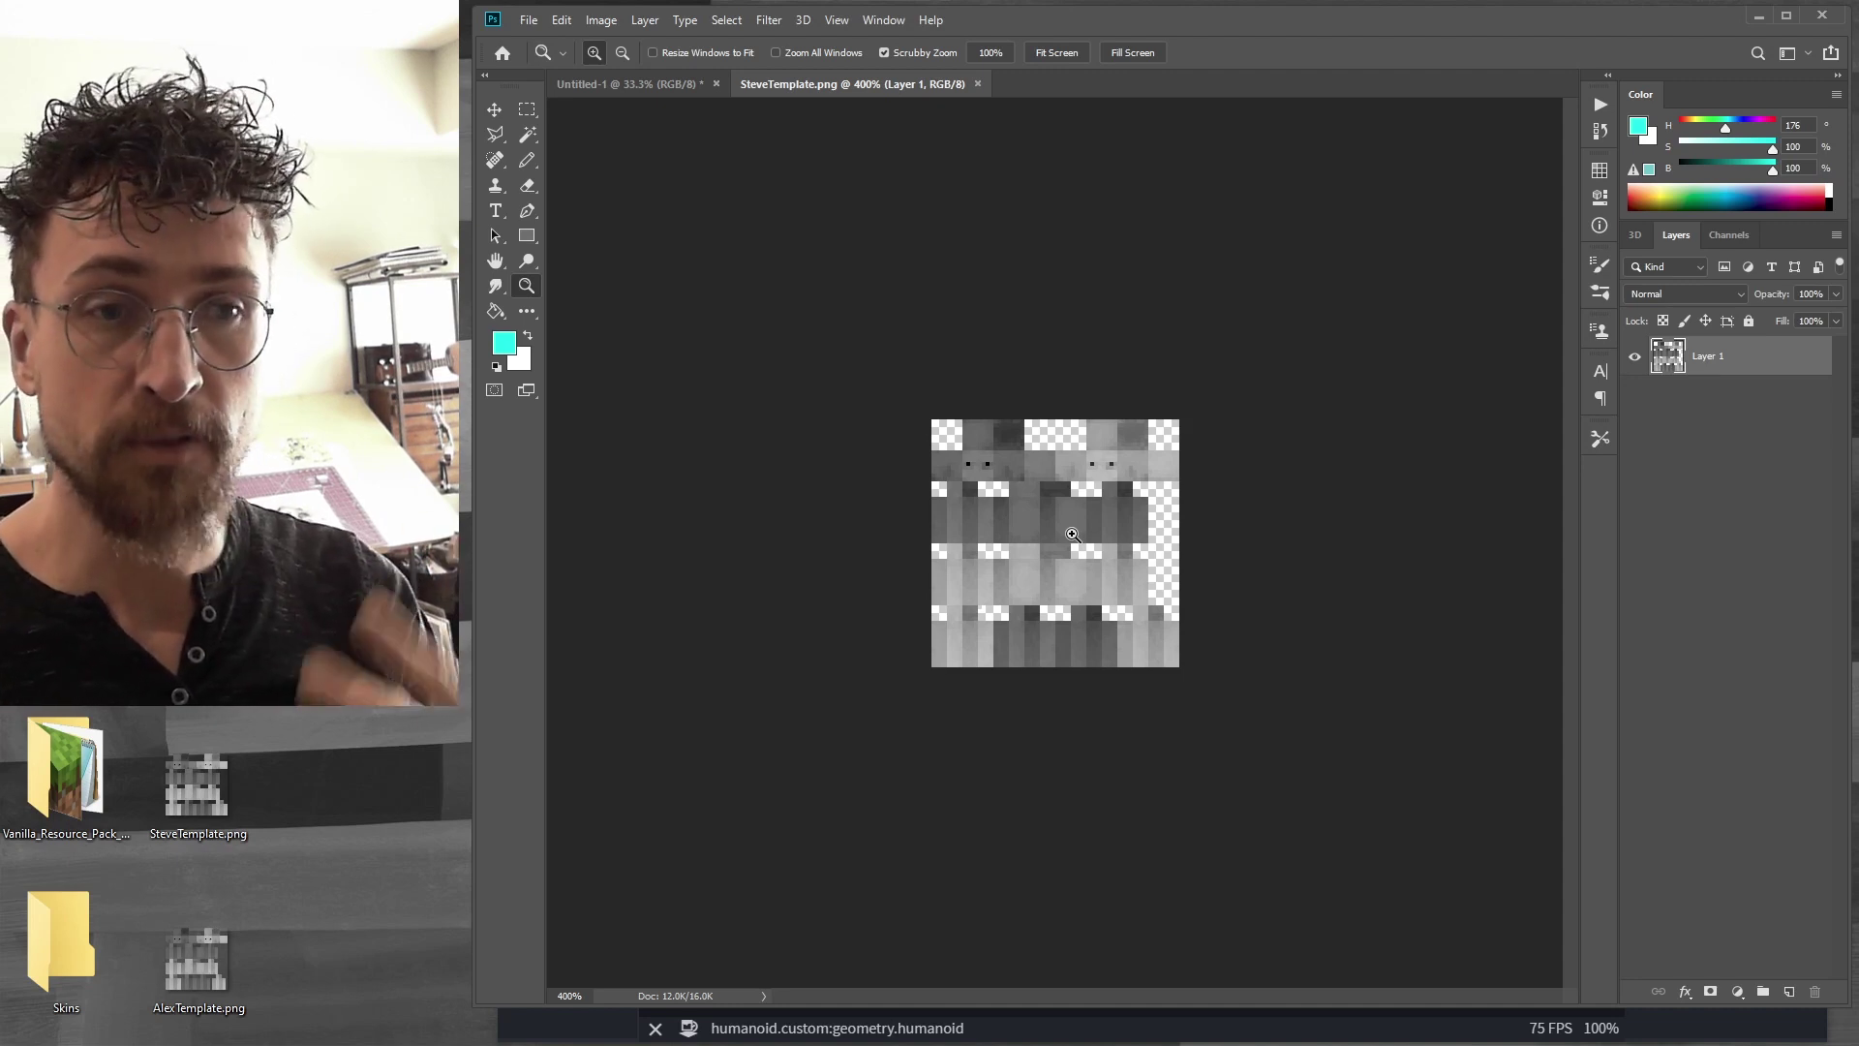
click(1225, 282)
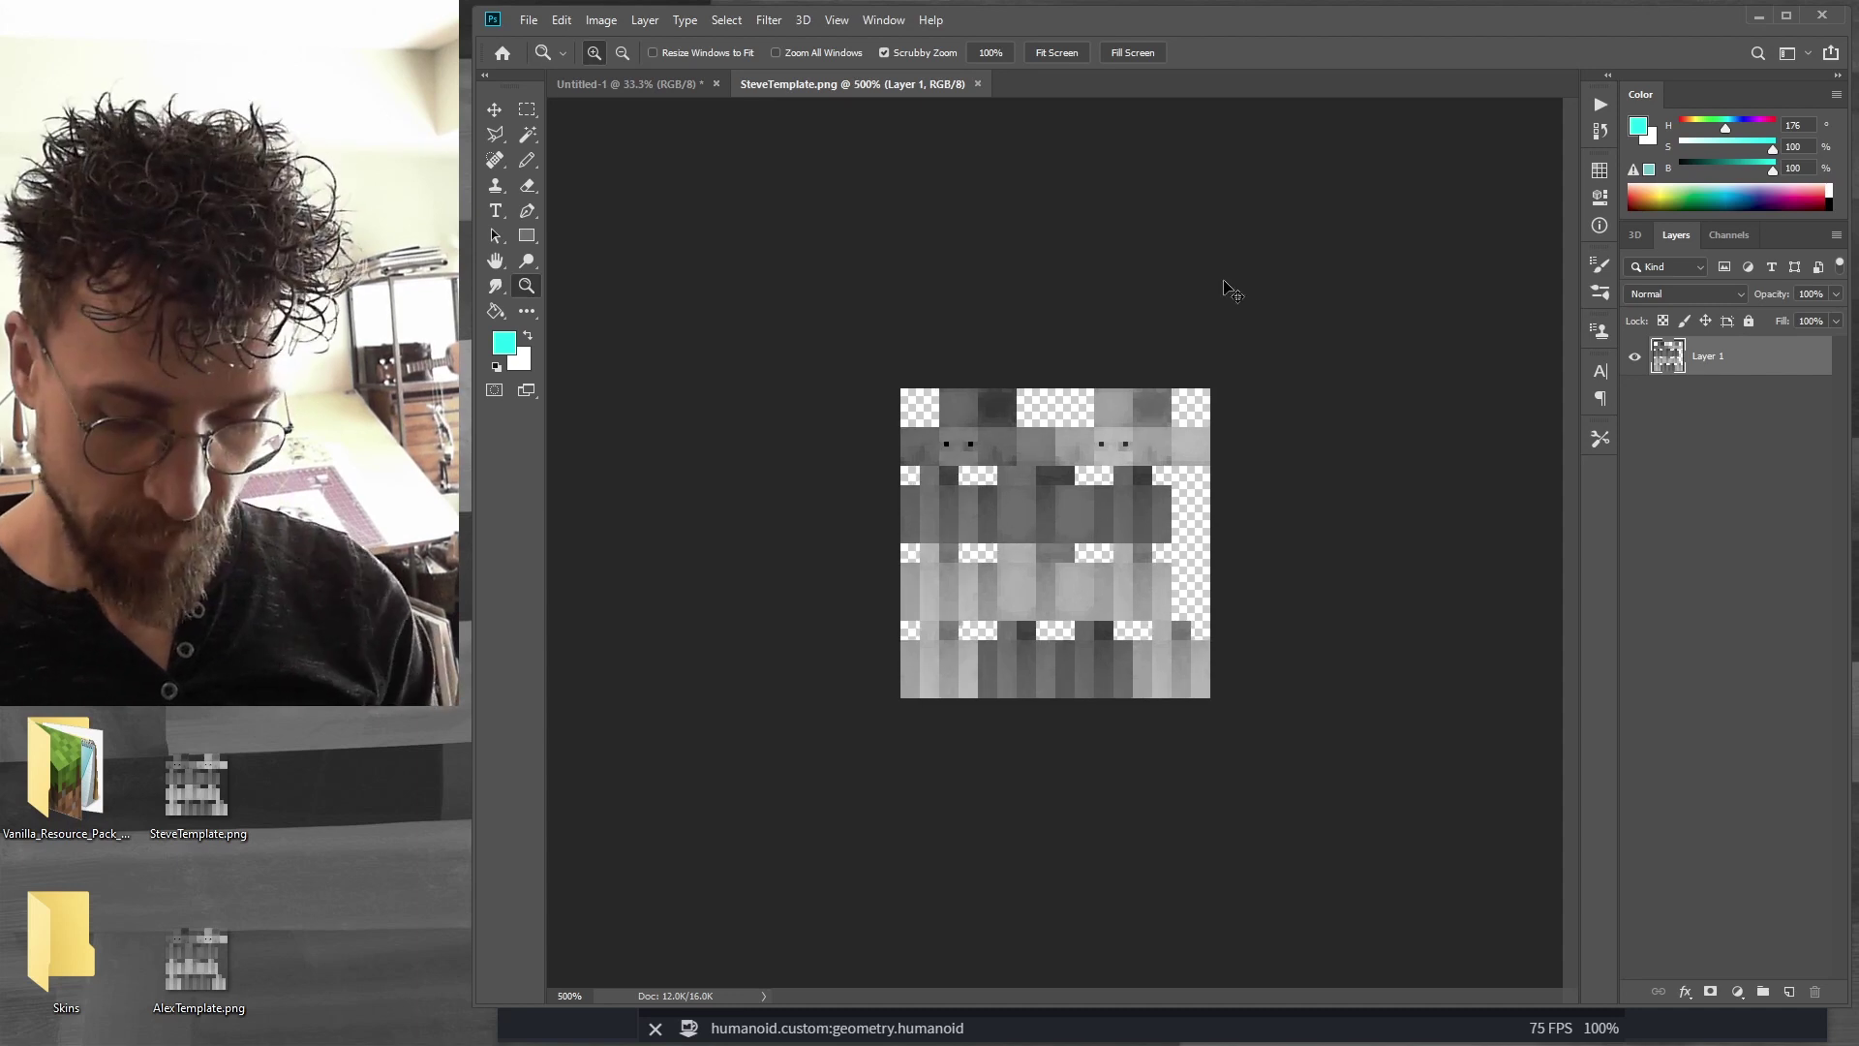
Set Image Size width to 128 px with Nearest Neighbor (hard edges) resampling
key(ctrl+alt+i)
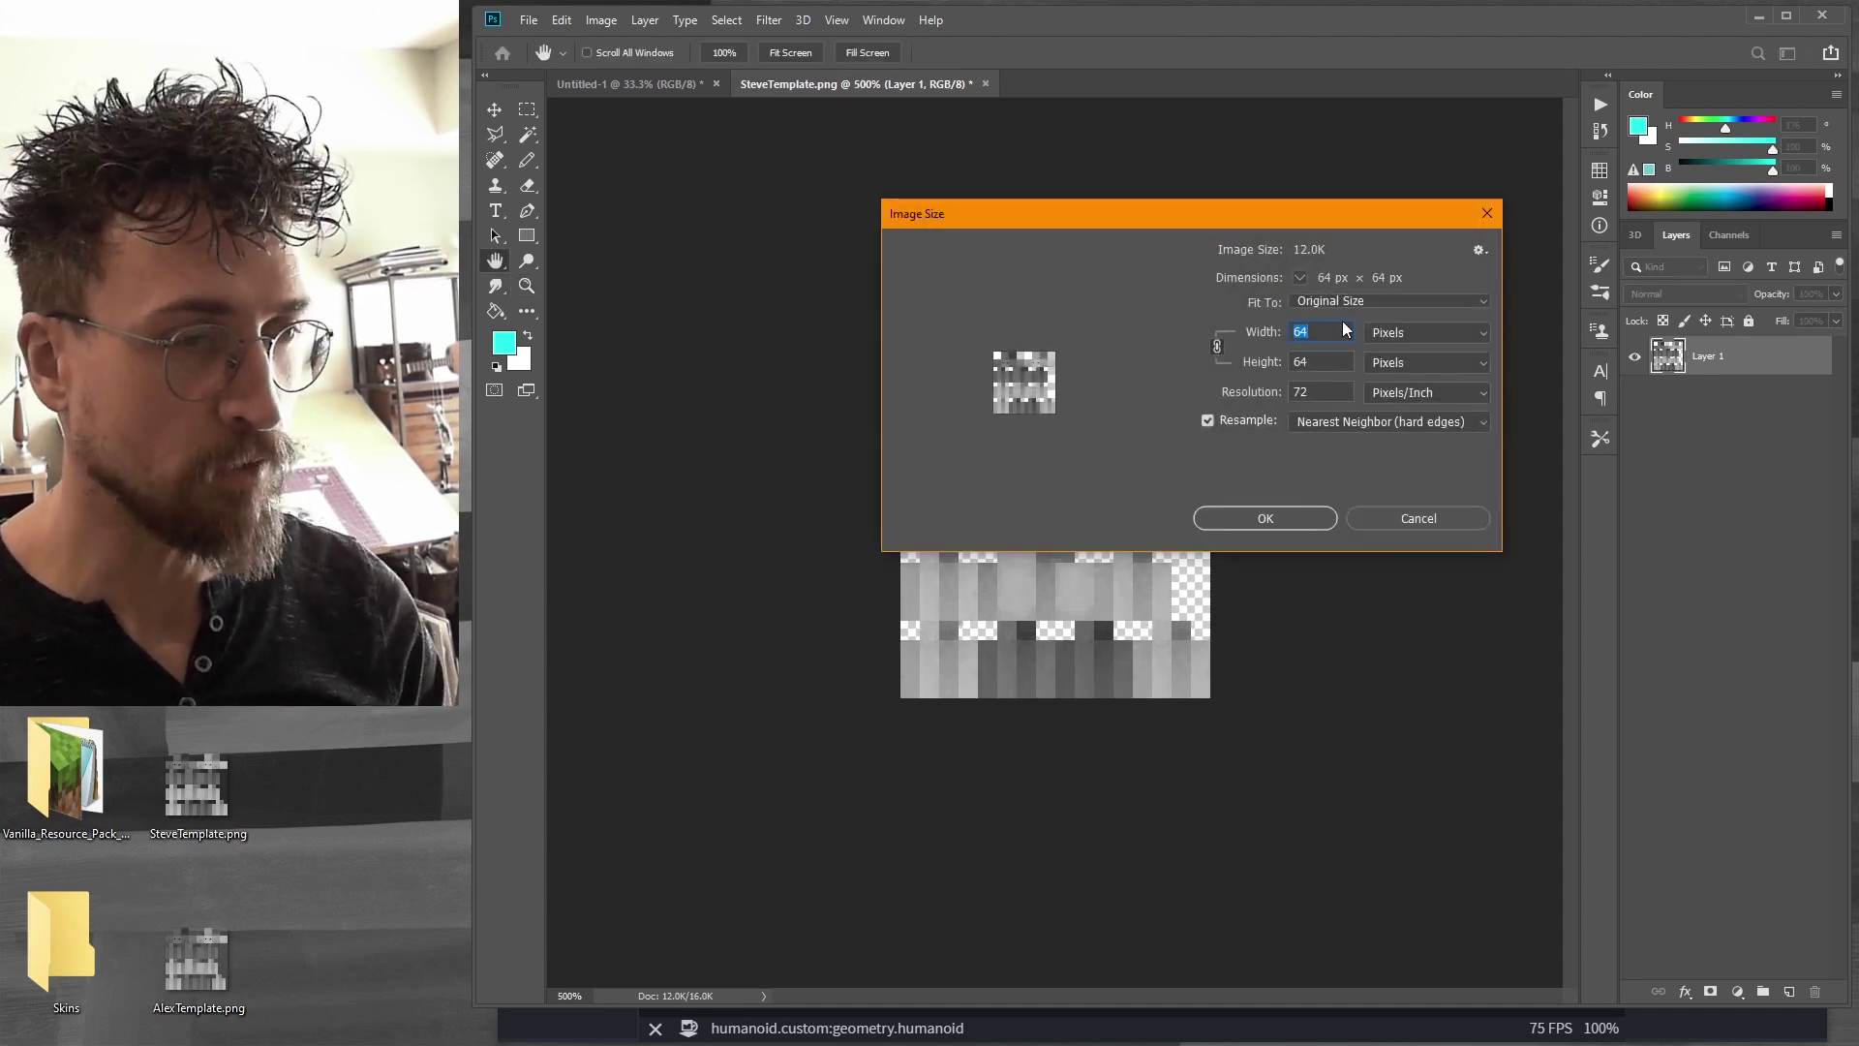
text(128)
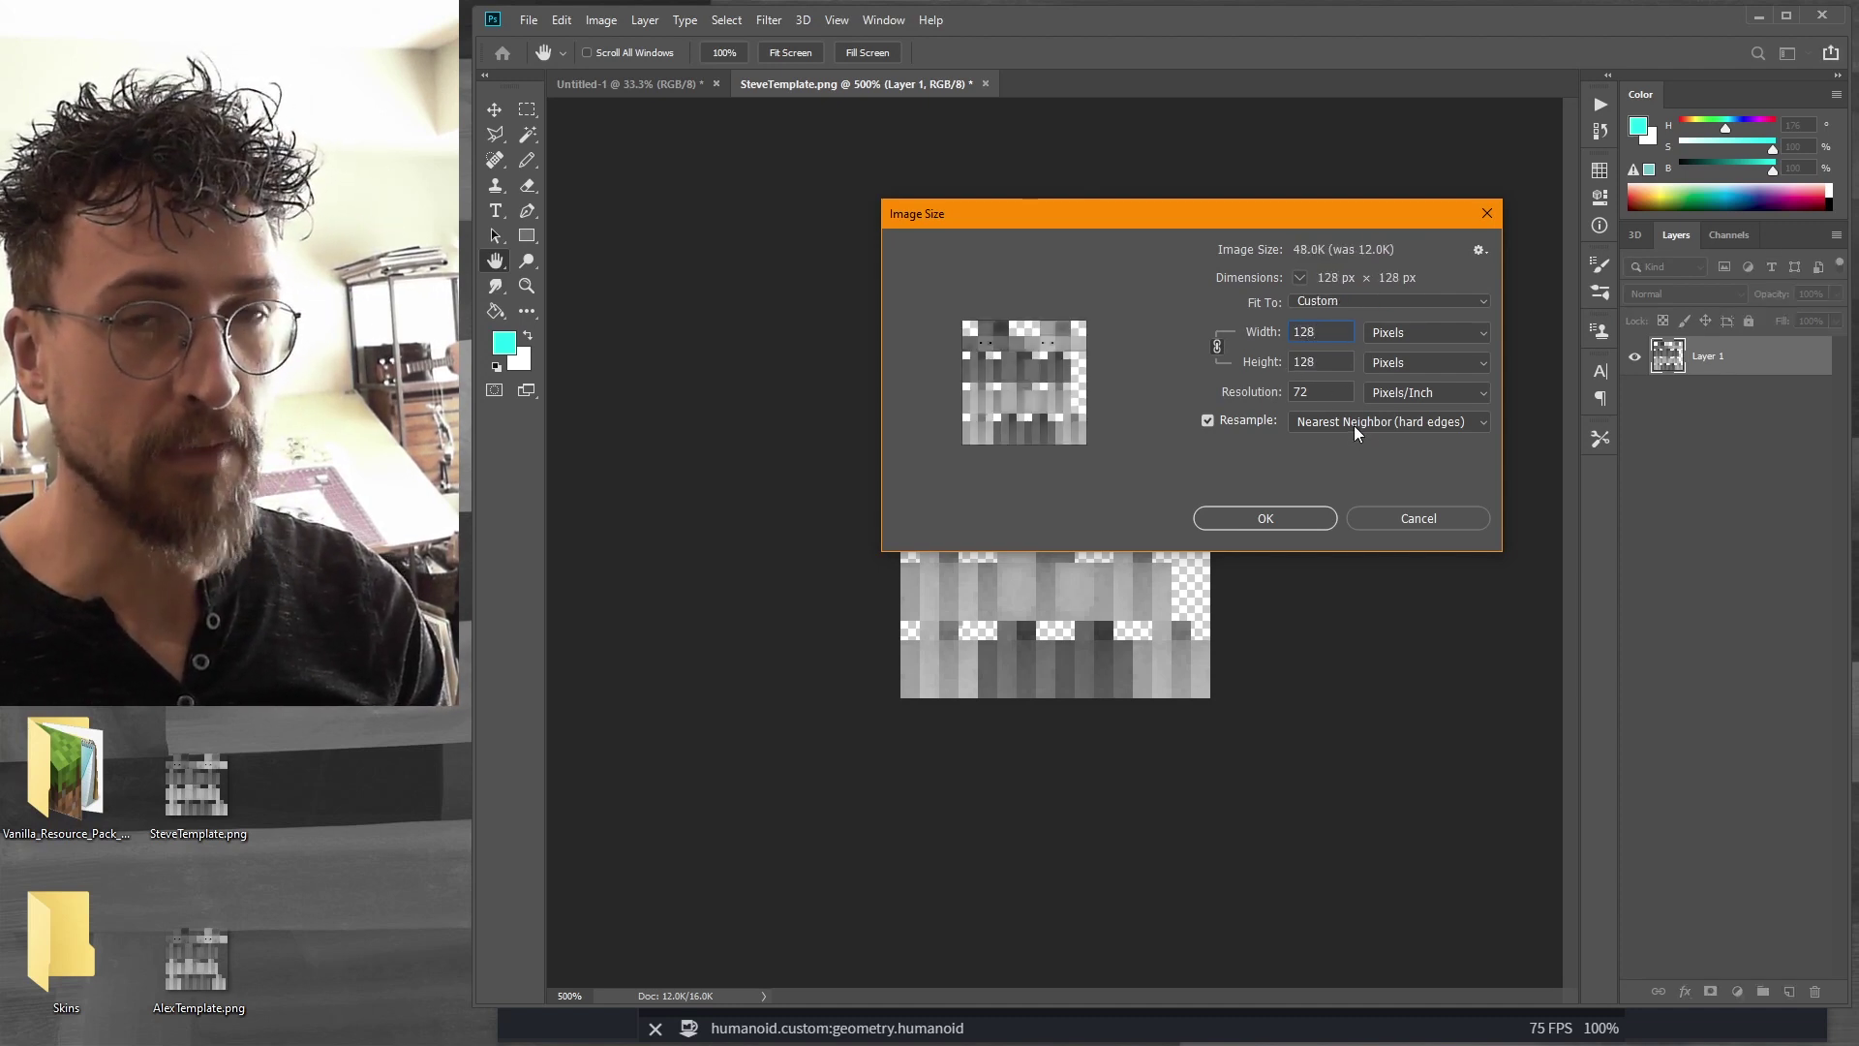
click(1354, 423)
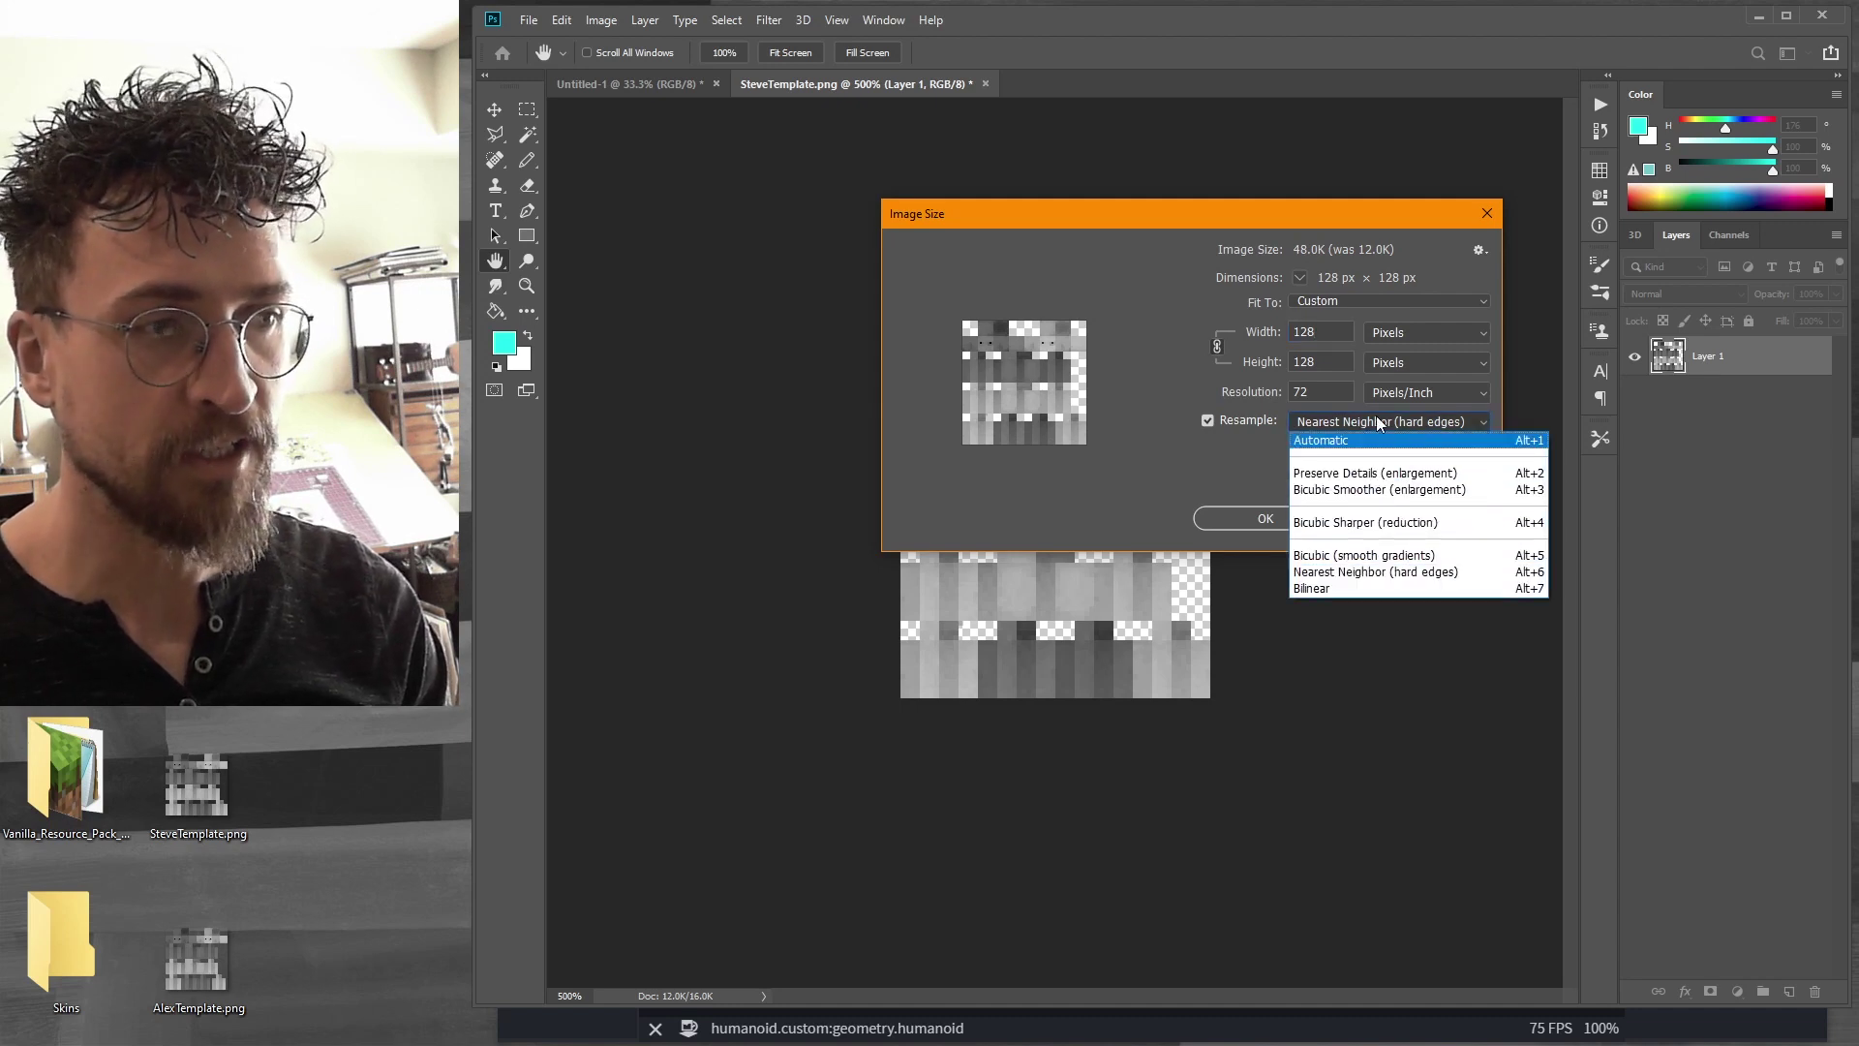
click(1210, 424)
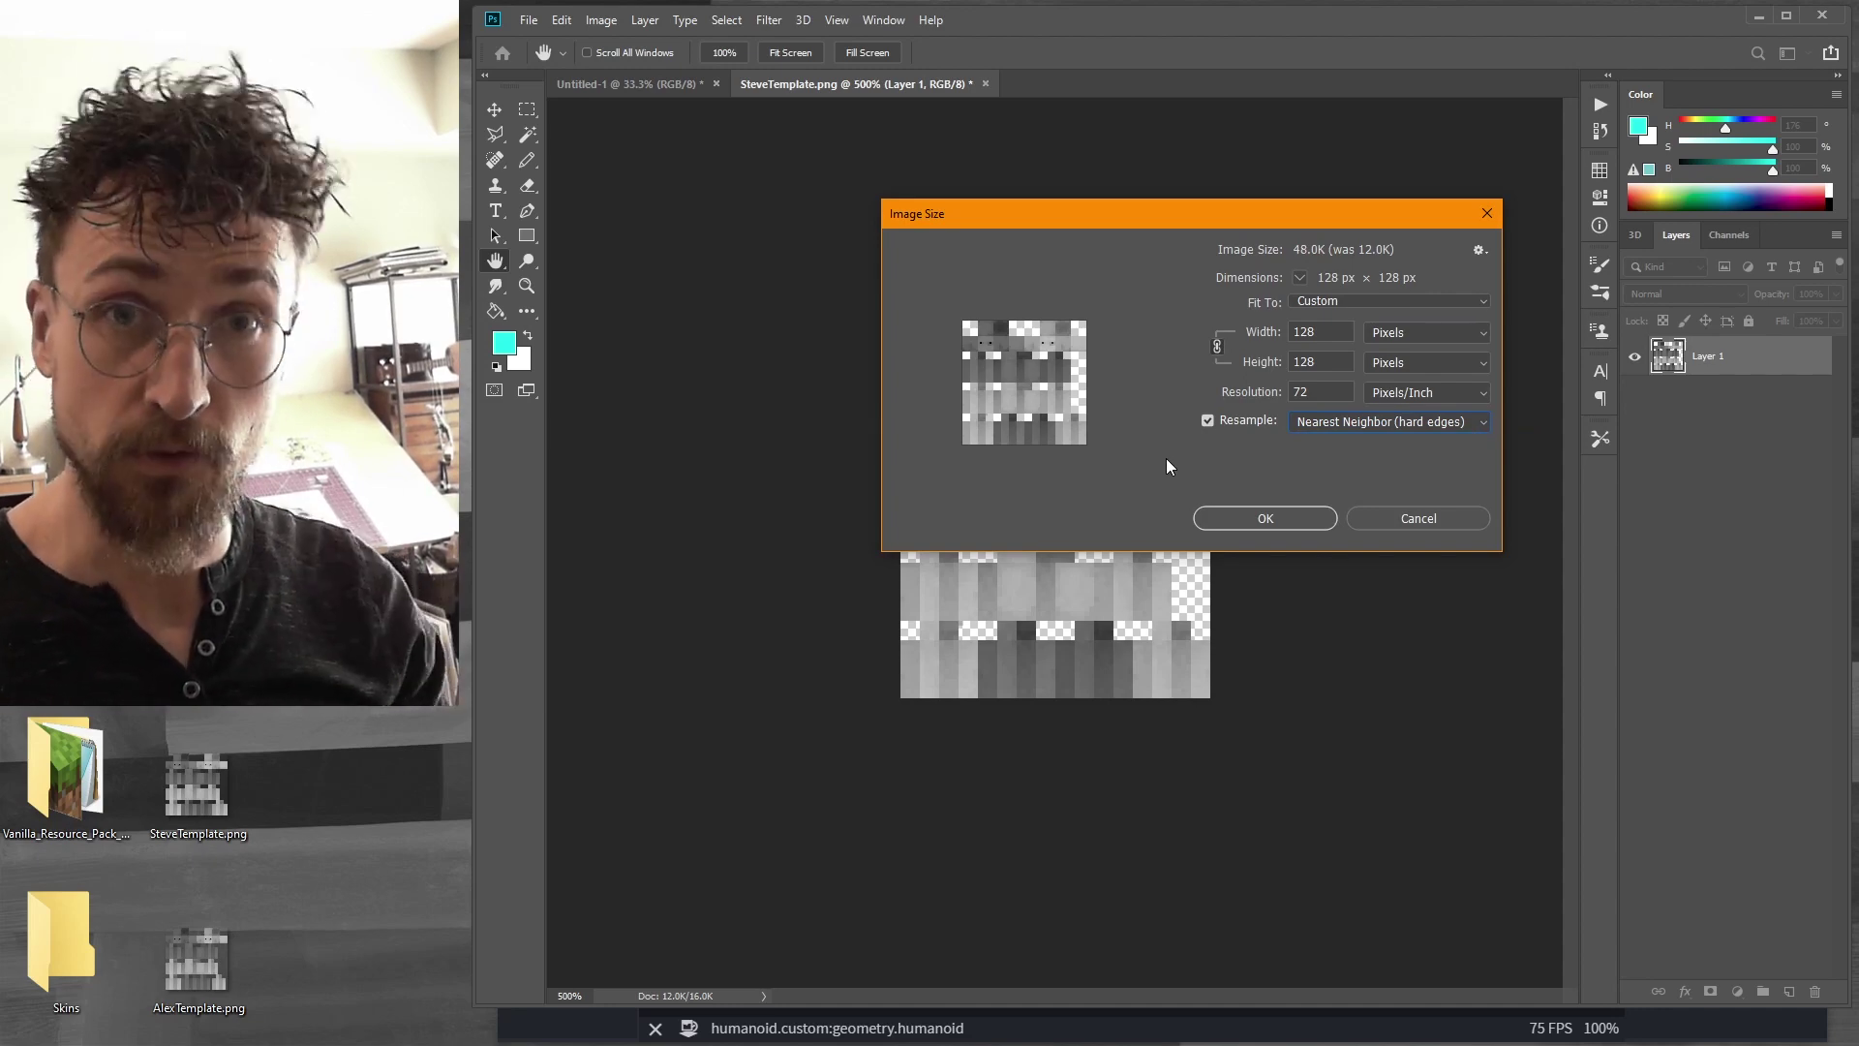
Apply the 128 px resize, switch to the Pencil, and add empty Layer 2
click(1263, 516)
key(z)
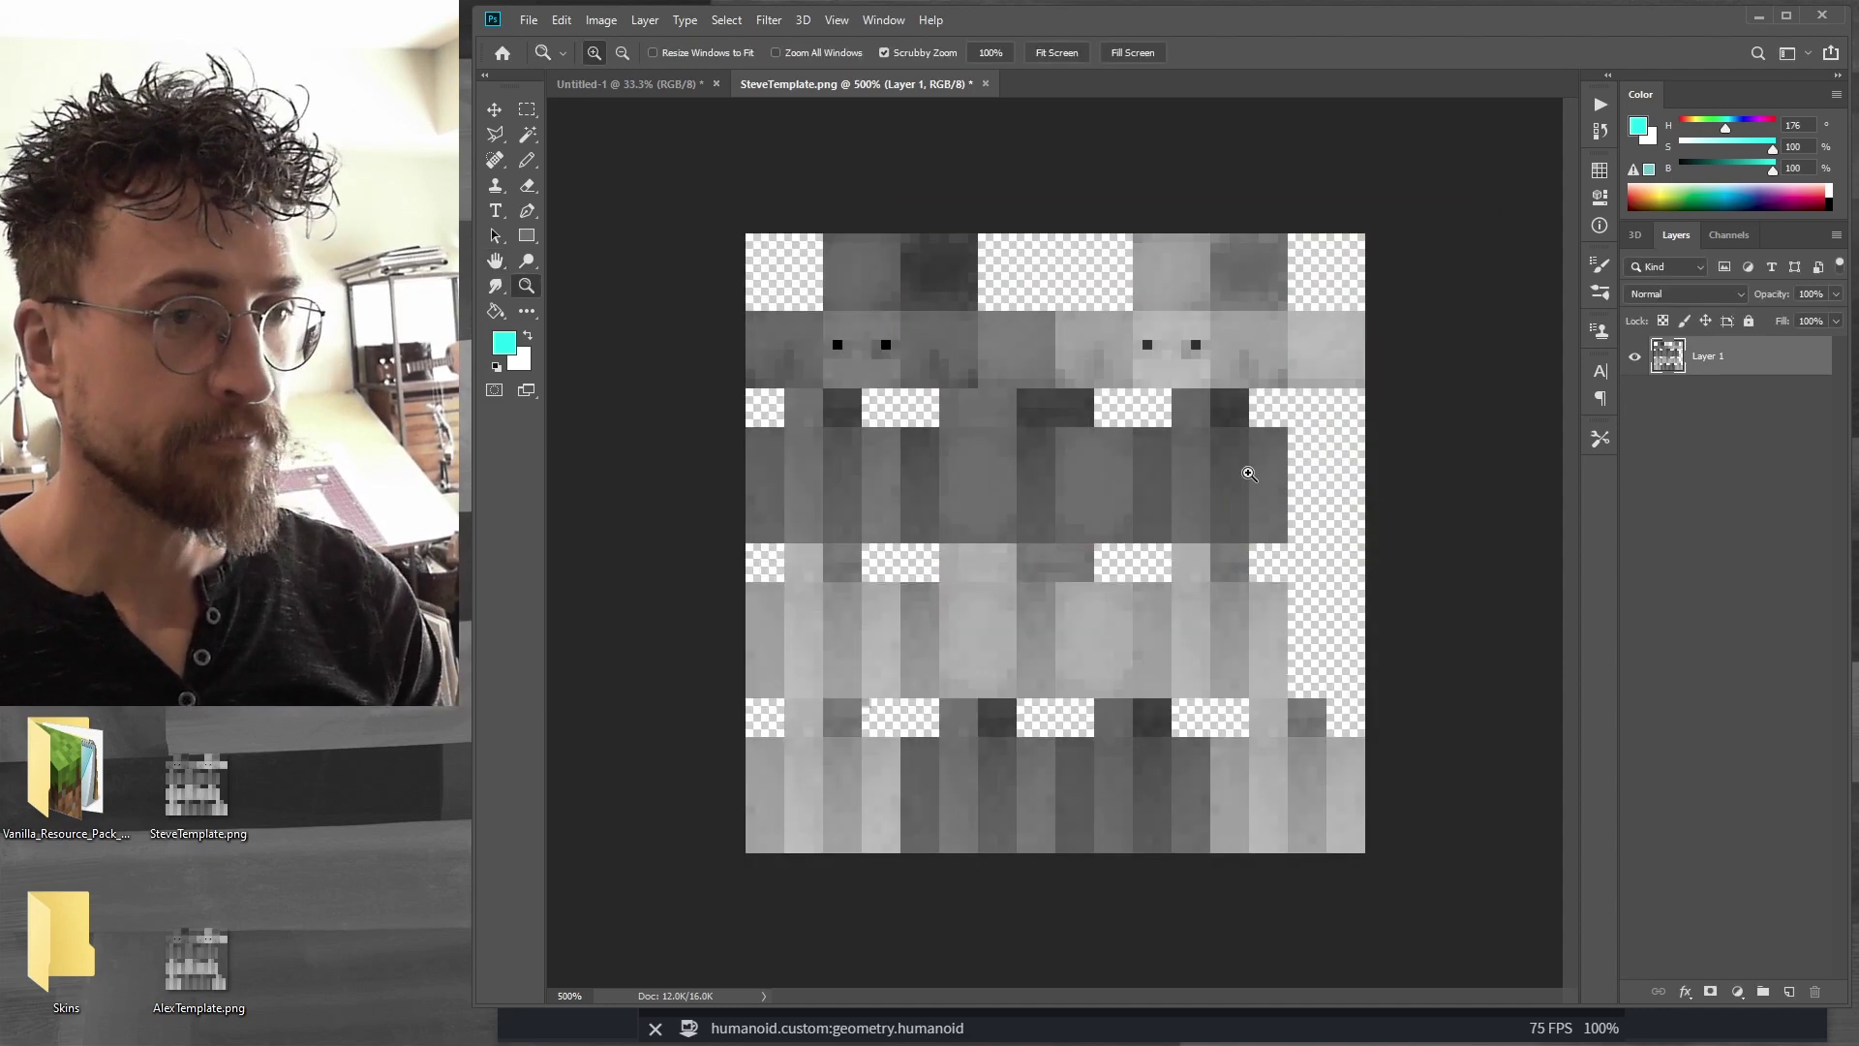
key(b)
key(ctrl+shift+alt+n)
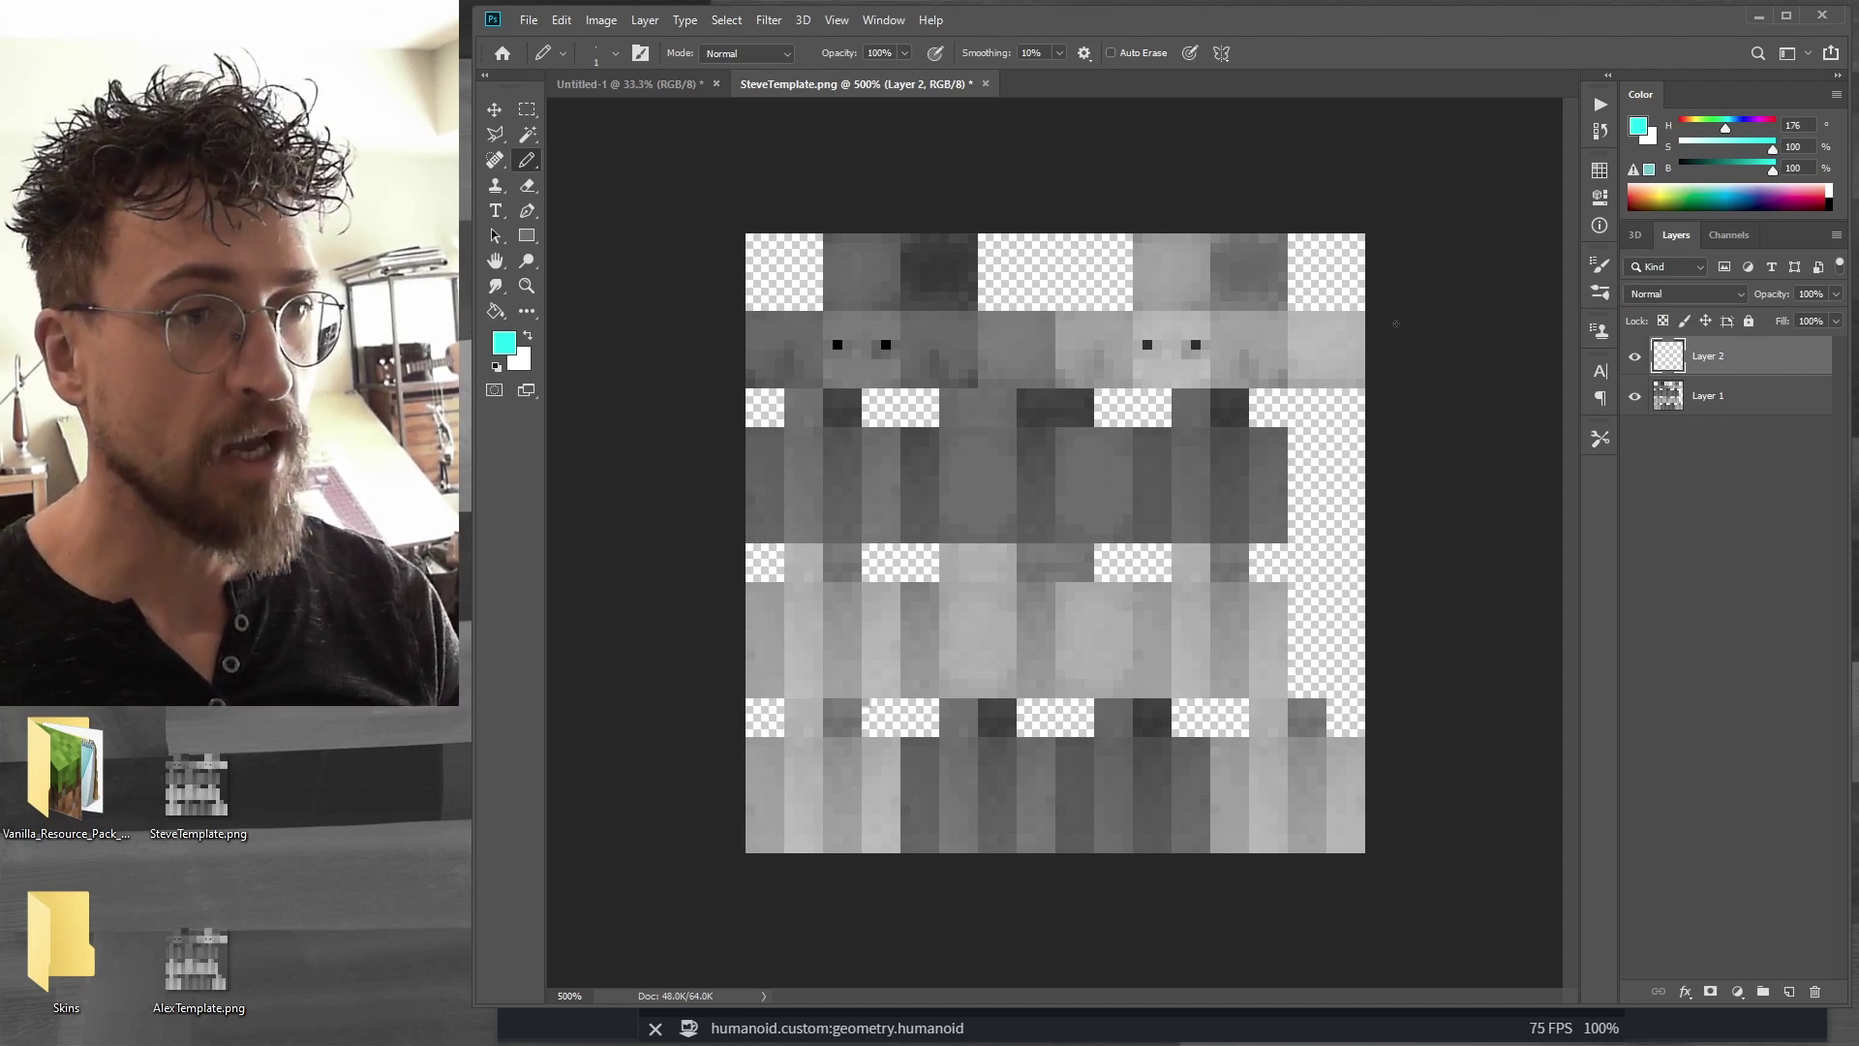
Outline the head area in pale yellow with the Pencil and fill it
drag(1704, 124, 1692, 128)
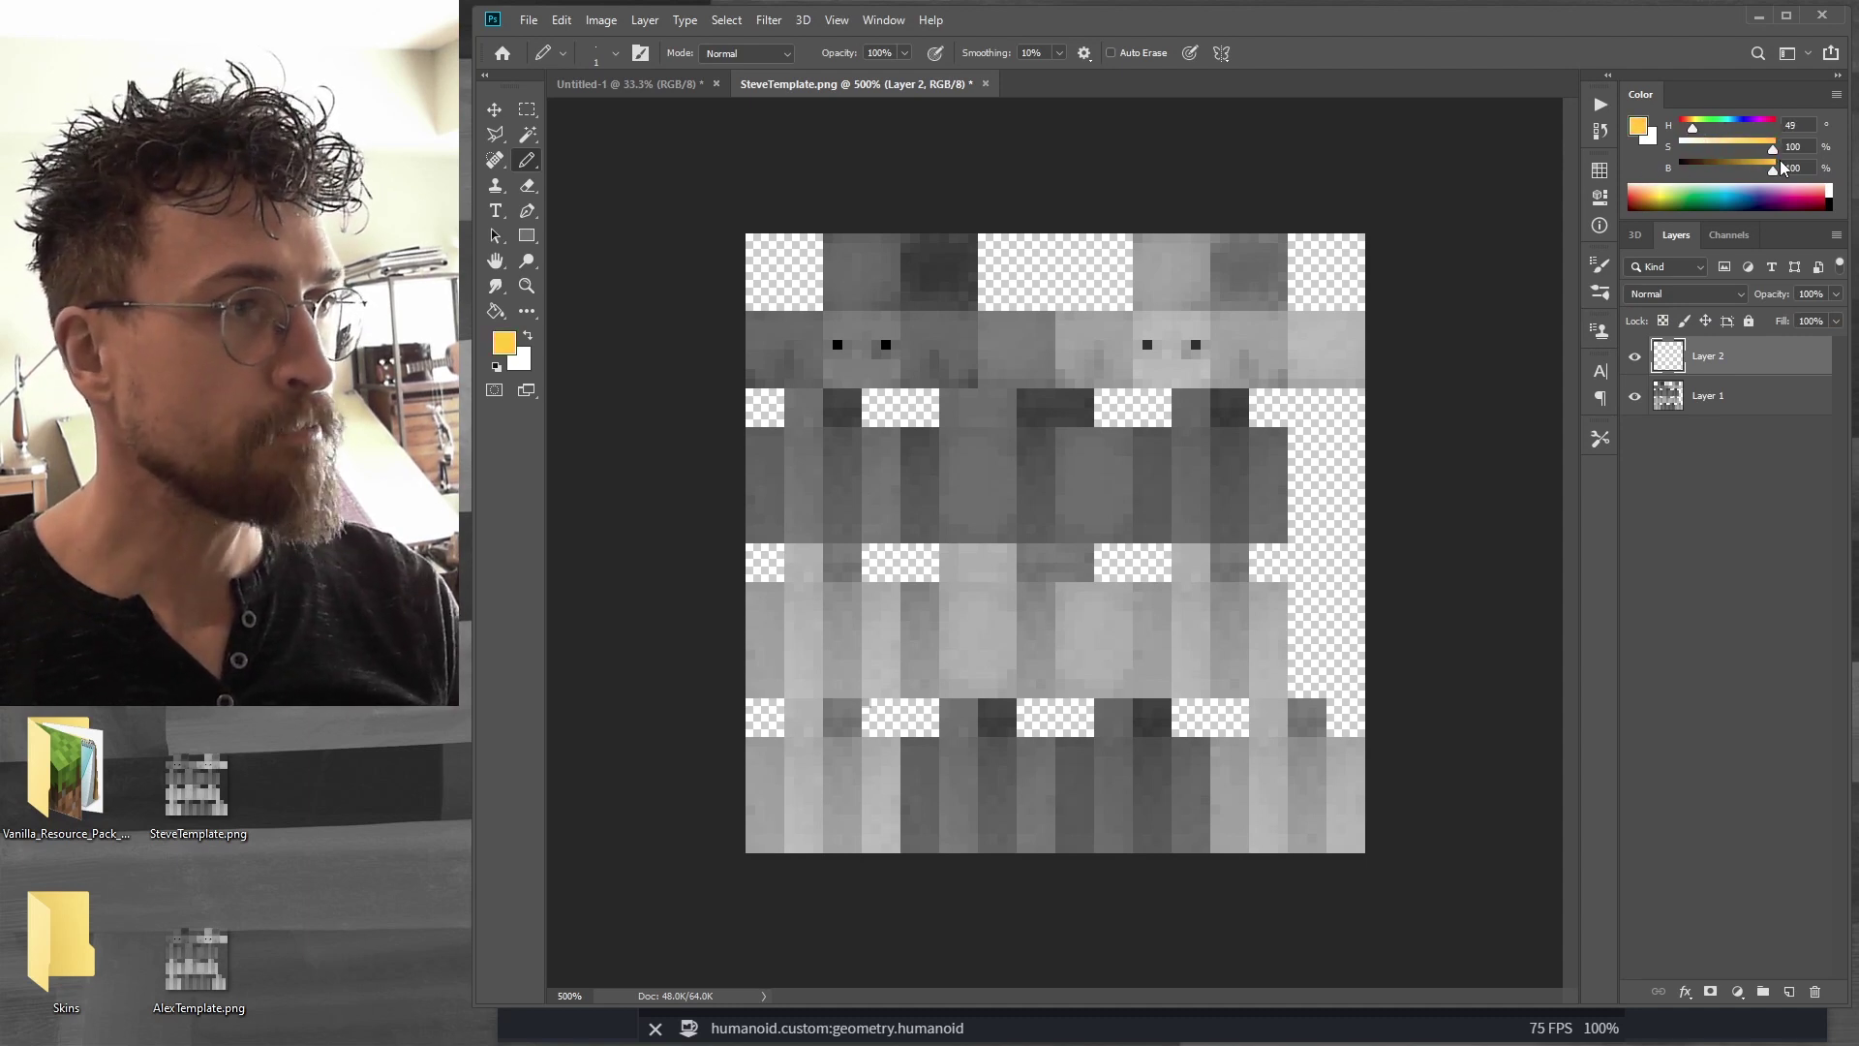
click(1744, 144)
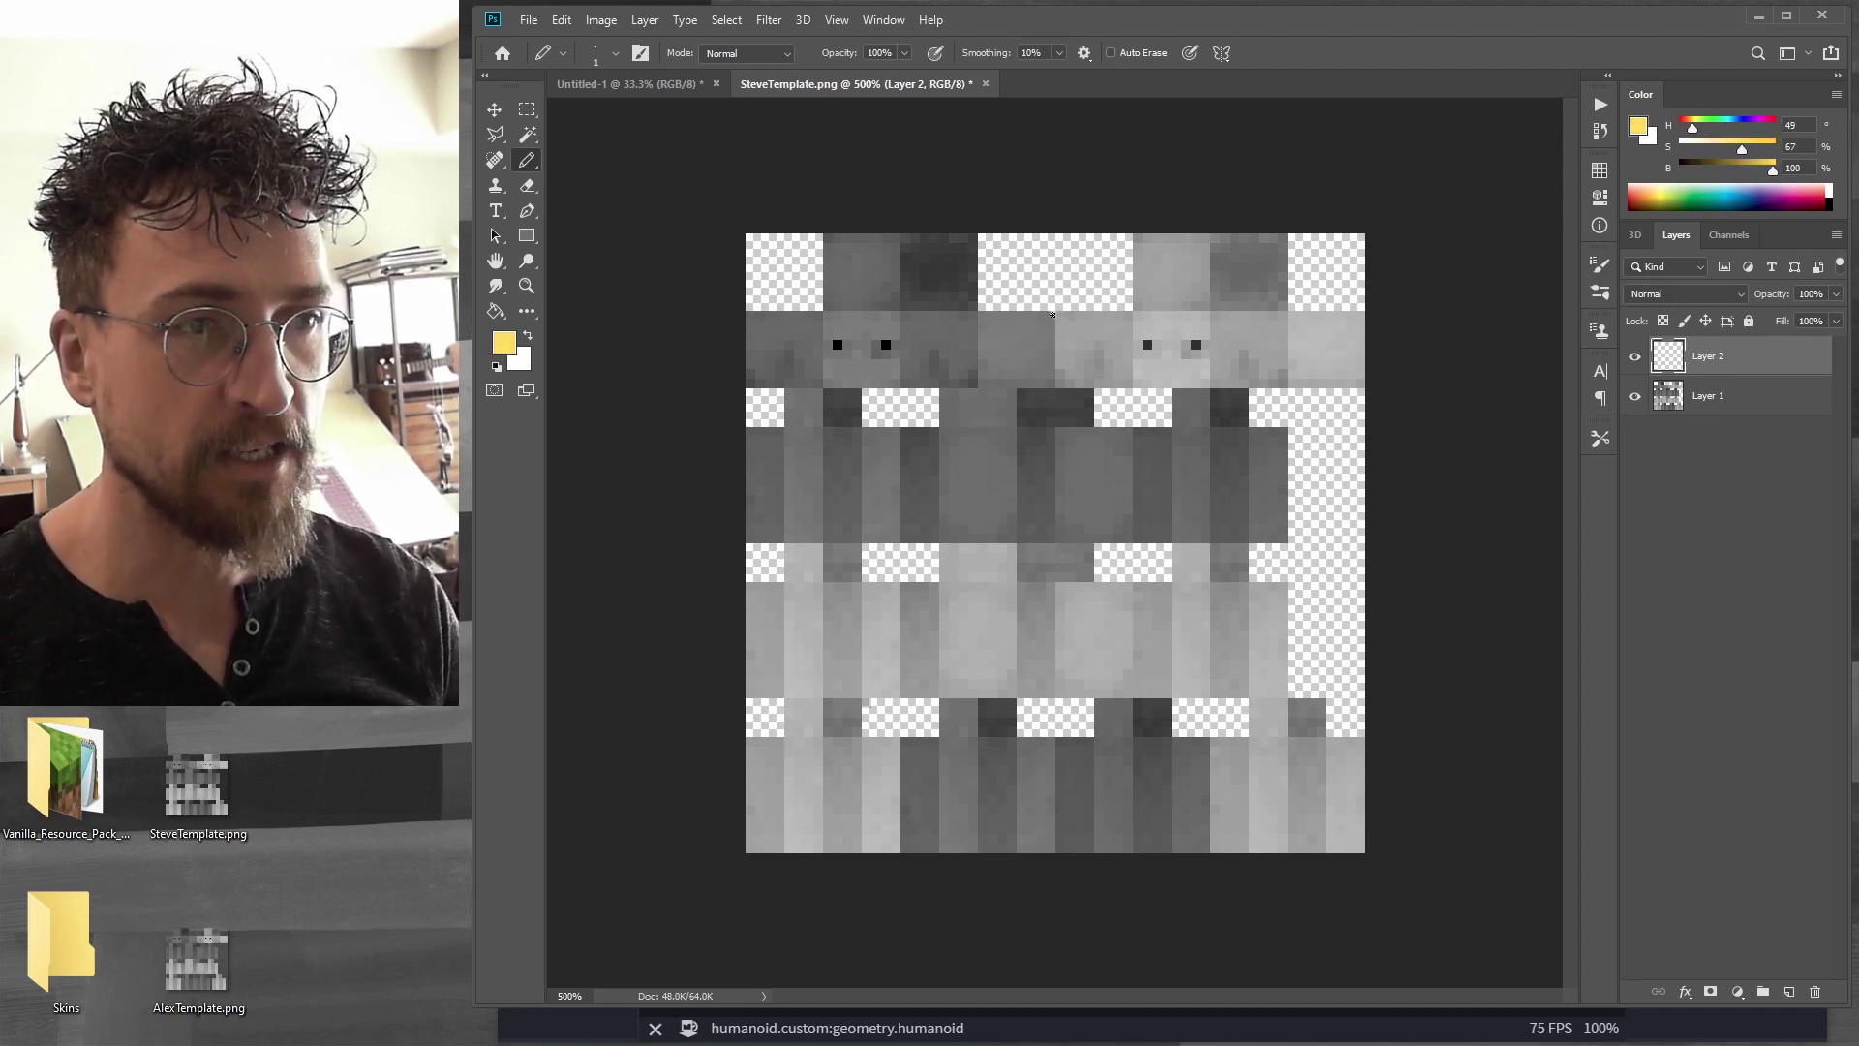
mouse_move(1054, 316)
mouse_down()
mouse_move(1051, 385)
mouse_move(748, 382)
mouse_up()
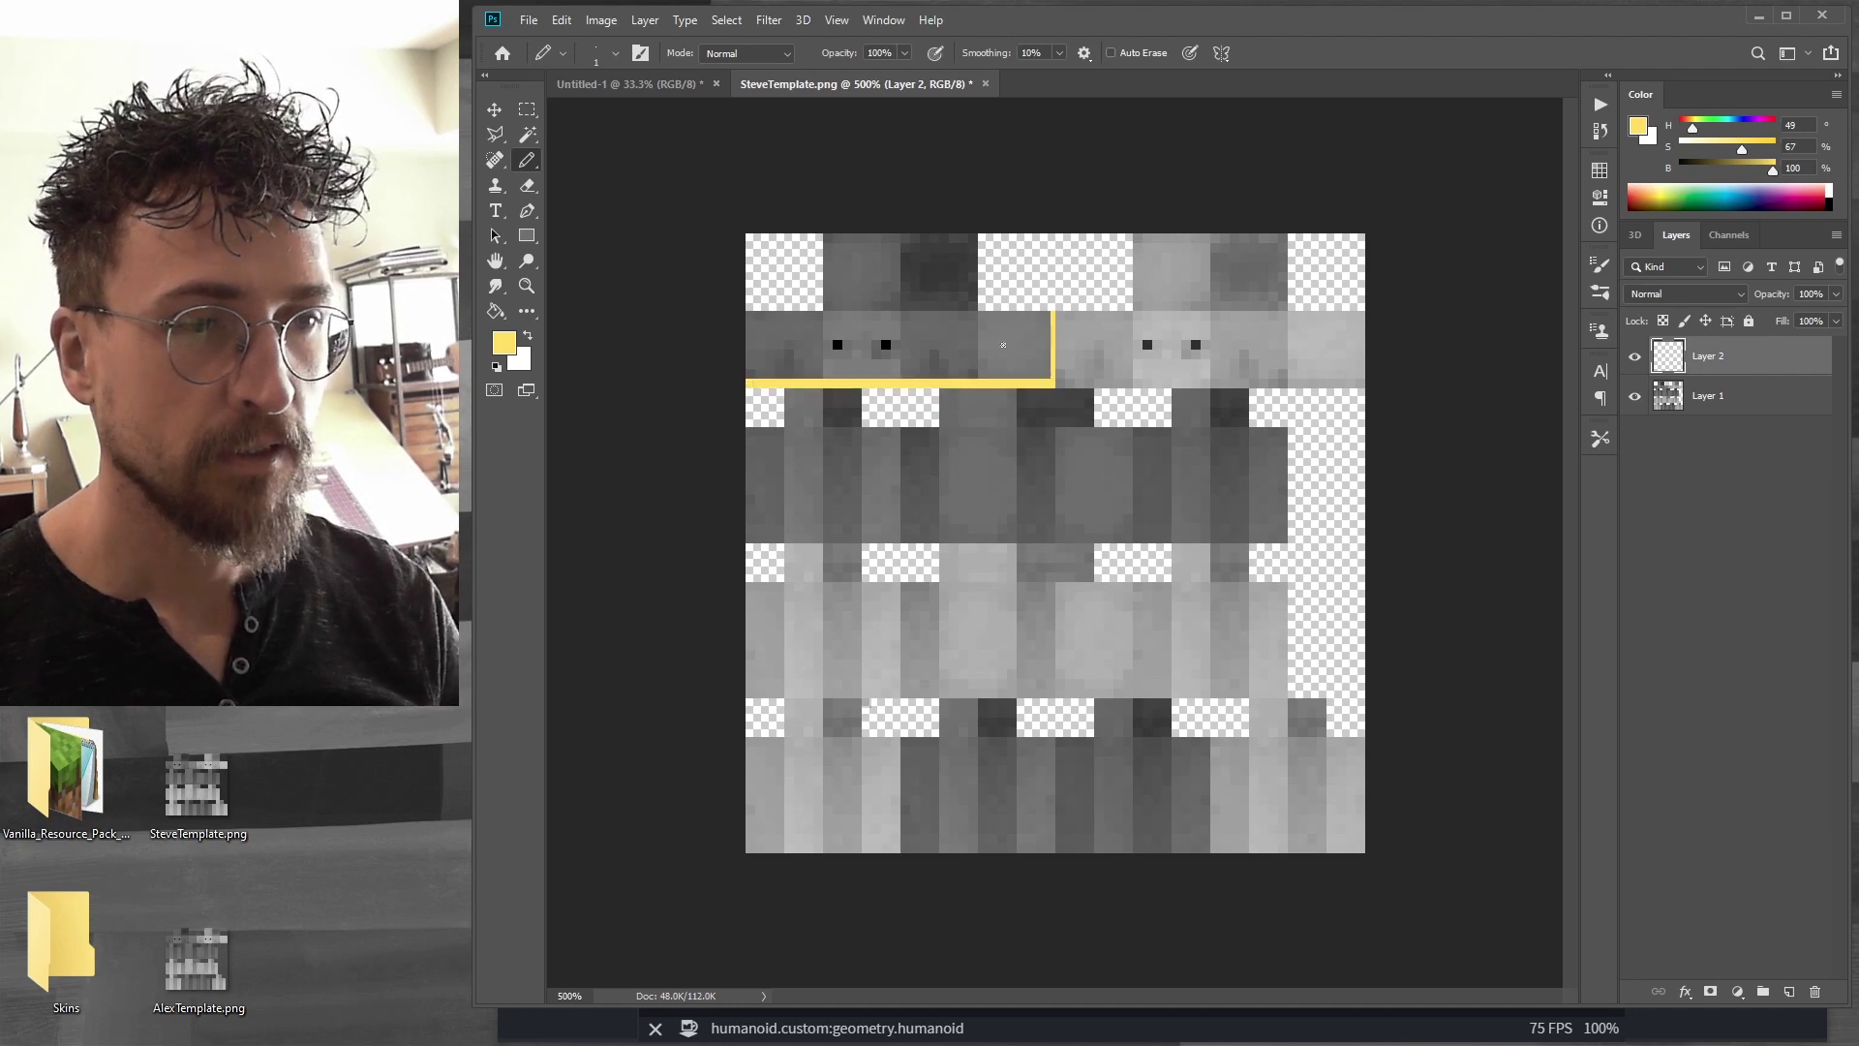
drag(1054, 314, 925, 314)
drag(974, 235, 974, 313)
mouse_move(824, 234)
mouse_down()
mouse_move(825, 315)
mouse_move(746, 314)
mouse_up()
click(929, 349)
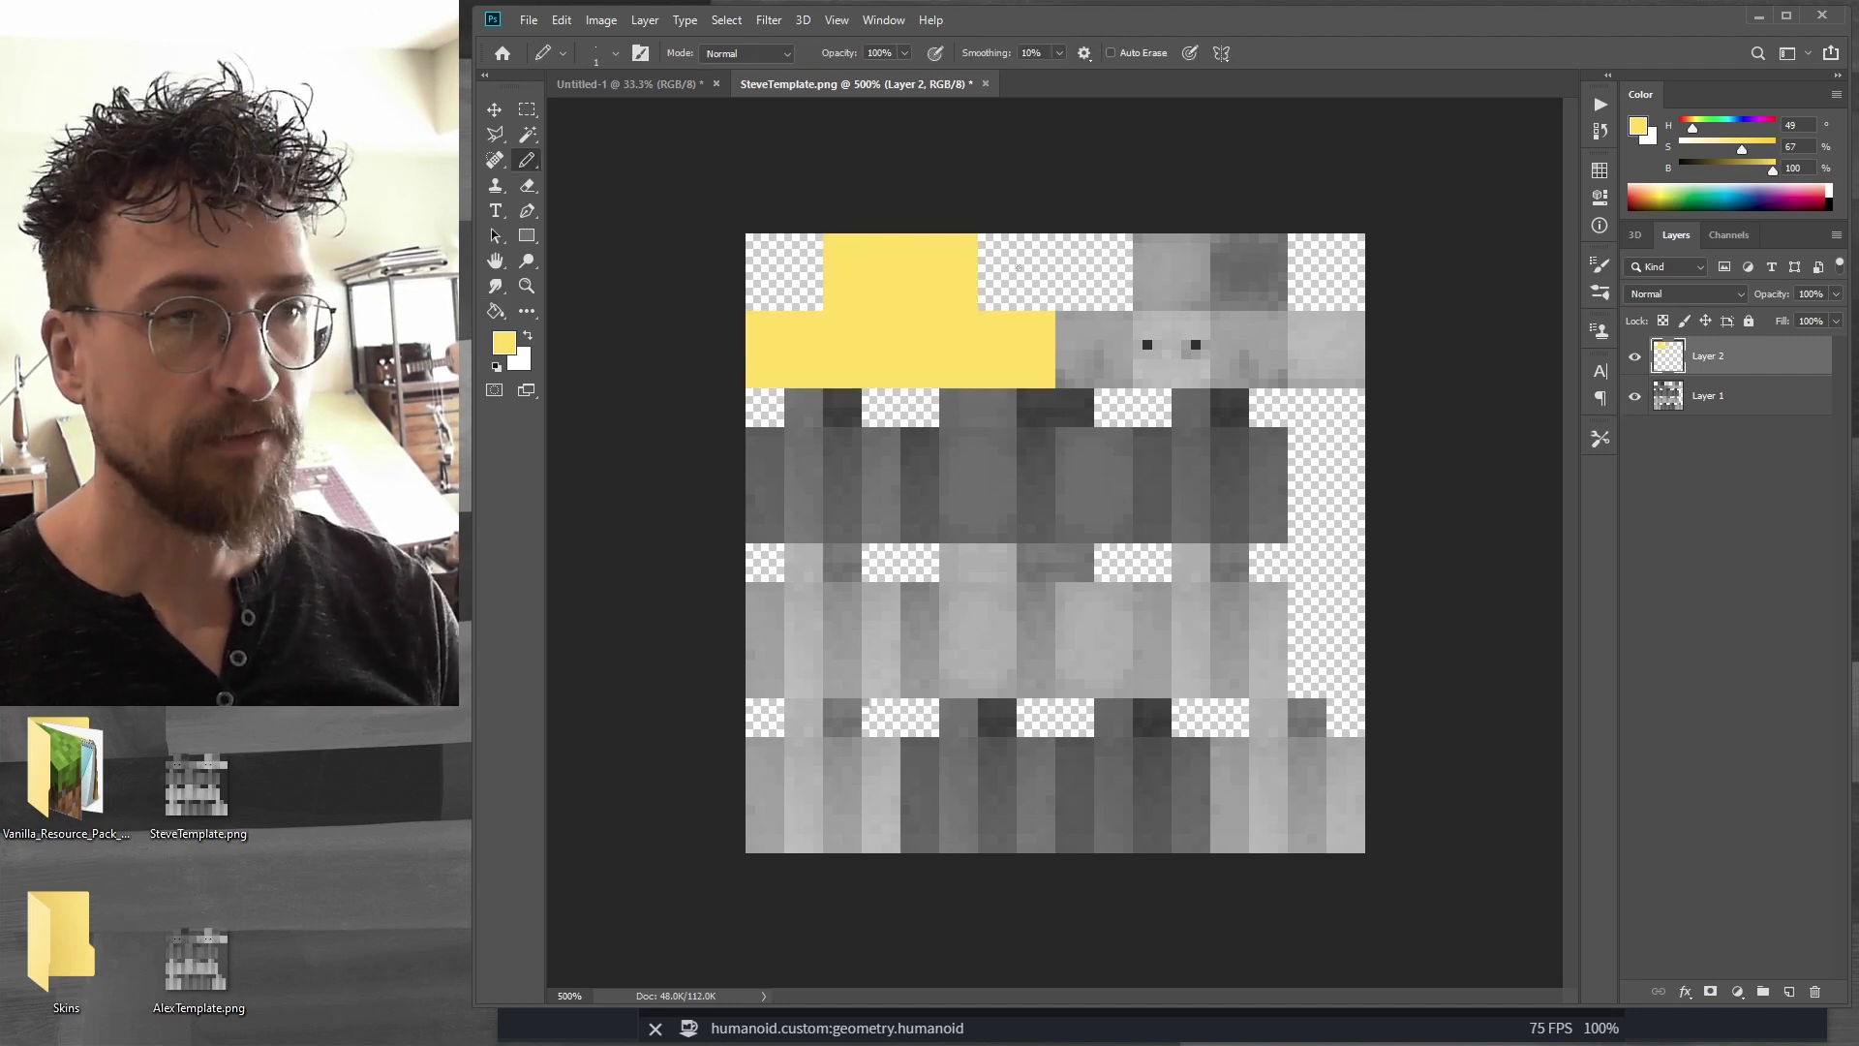
Refill the head area with a light peach skin tone
drag(1695, 126, 1721, 147)
click(1728, 147)
click(933, 299)
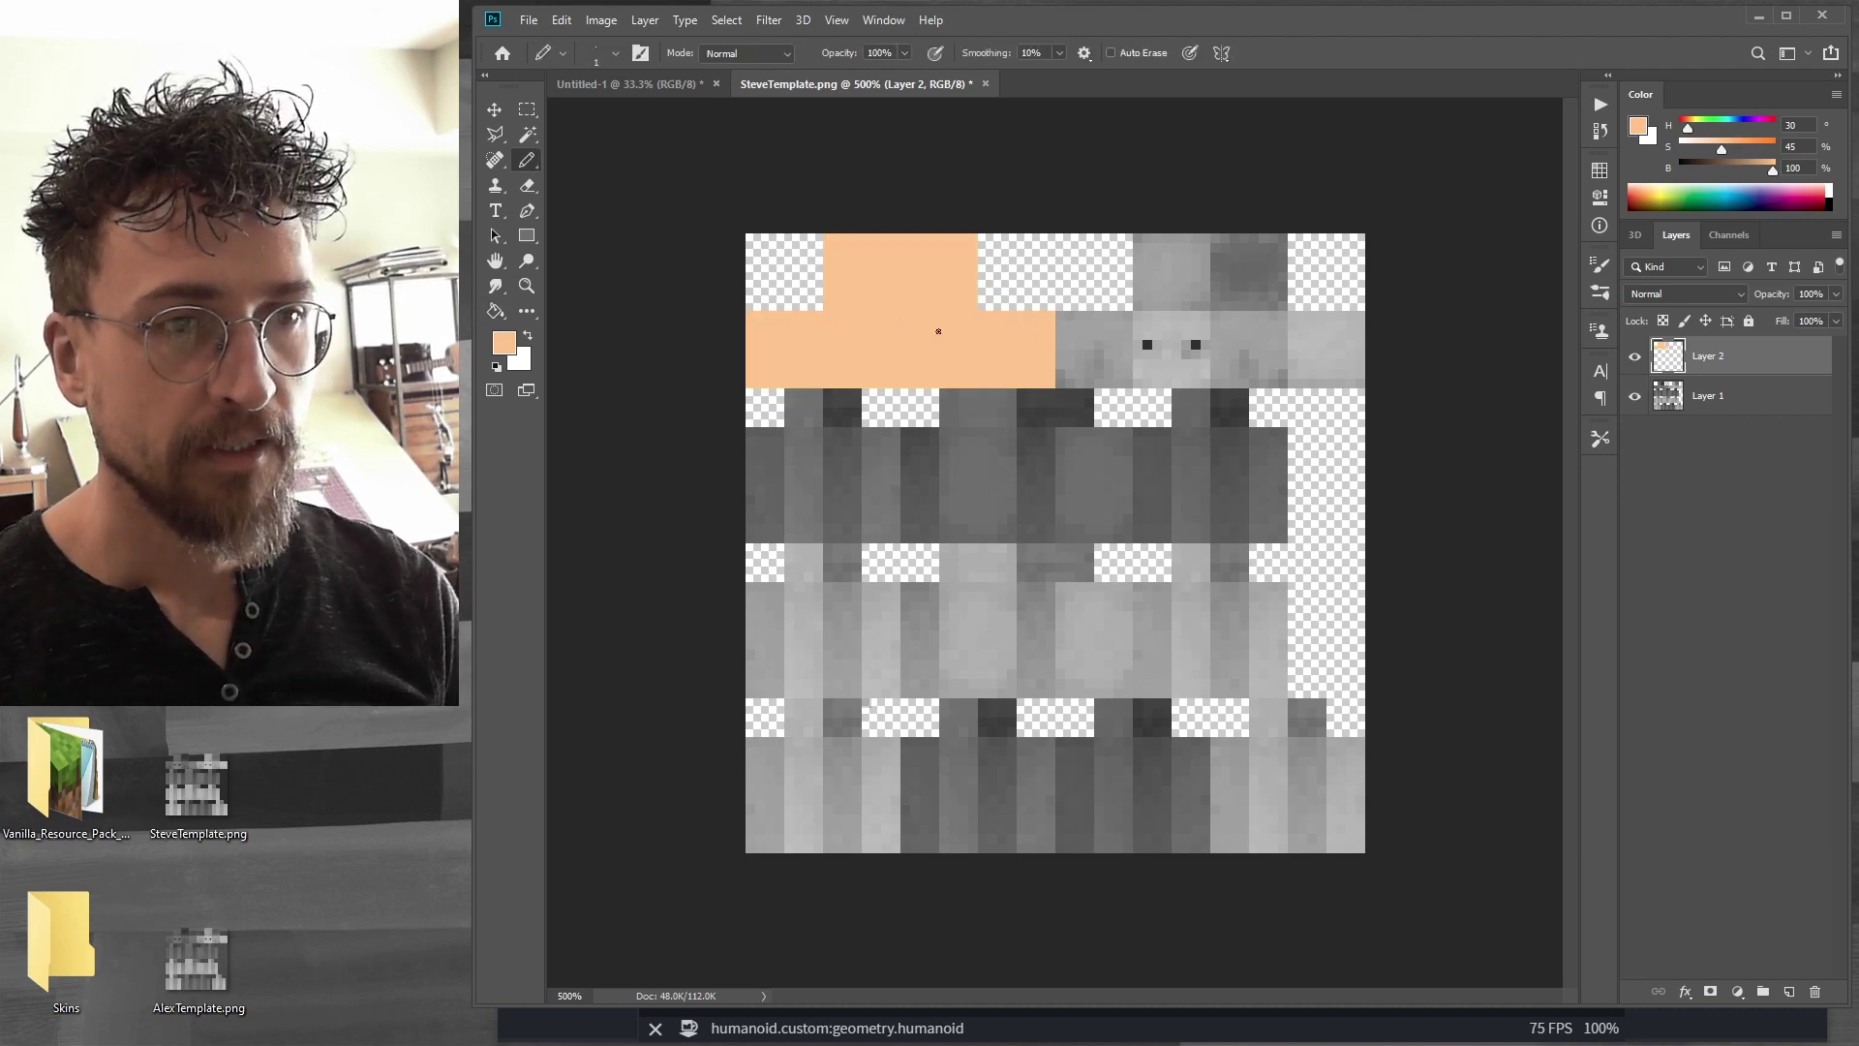
Pick a dark red-brown and try a hair stroke, then undo it
click(1633, 202)
drag(1063, 326, 1063, 353)
key(ctrl+z)
key(ctrl+z)
key(ctrl+z)
Draw dark red-brown hair pixels along the face's hairline, the hair band and the head's top
mouse_move(1062, 344)
mouse_down()
mouse_move(1184, 314)
mouse_move(1287, 359)
mouse_move(1361, 337)
mouse_move(1232, 317)
mouse_move(1323, 325)
mouse_up()
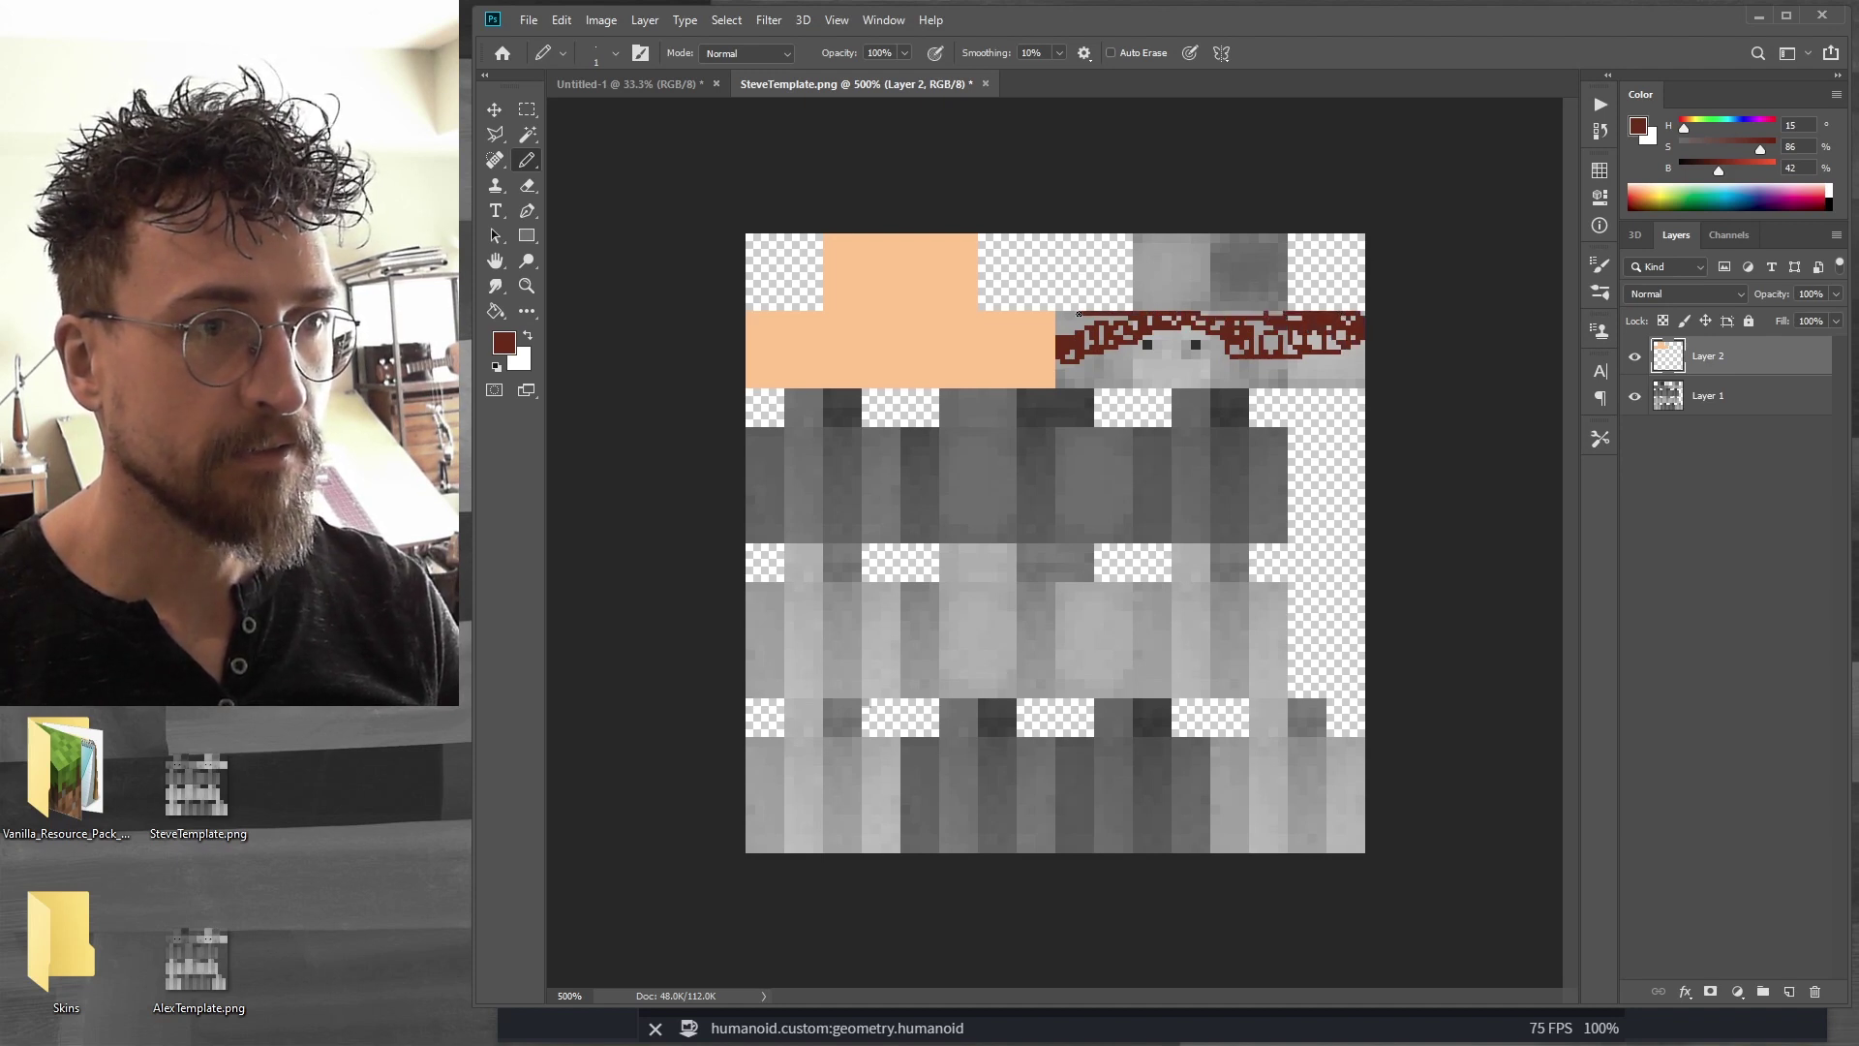
mouse_move(1066, 314)
mouse_down()
mouse_move(1128, 315)
mouse_move(1154, 215)
mouse_up()
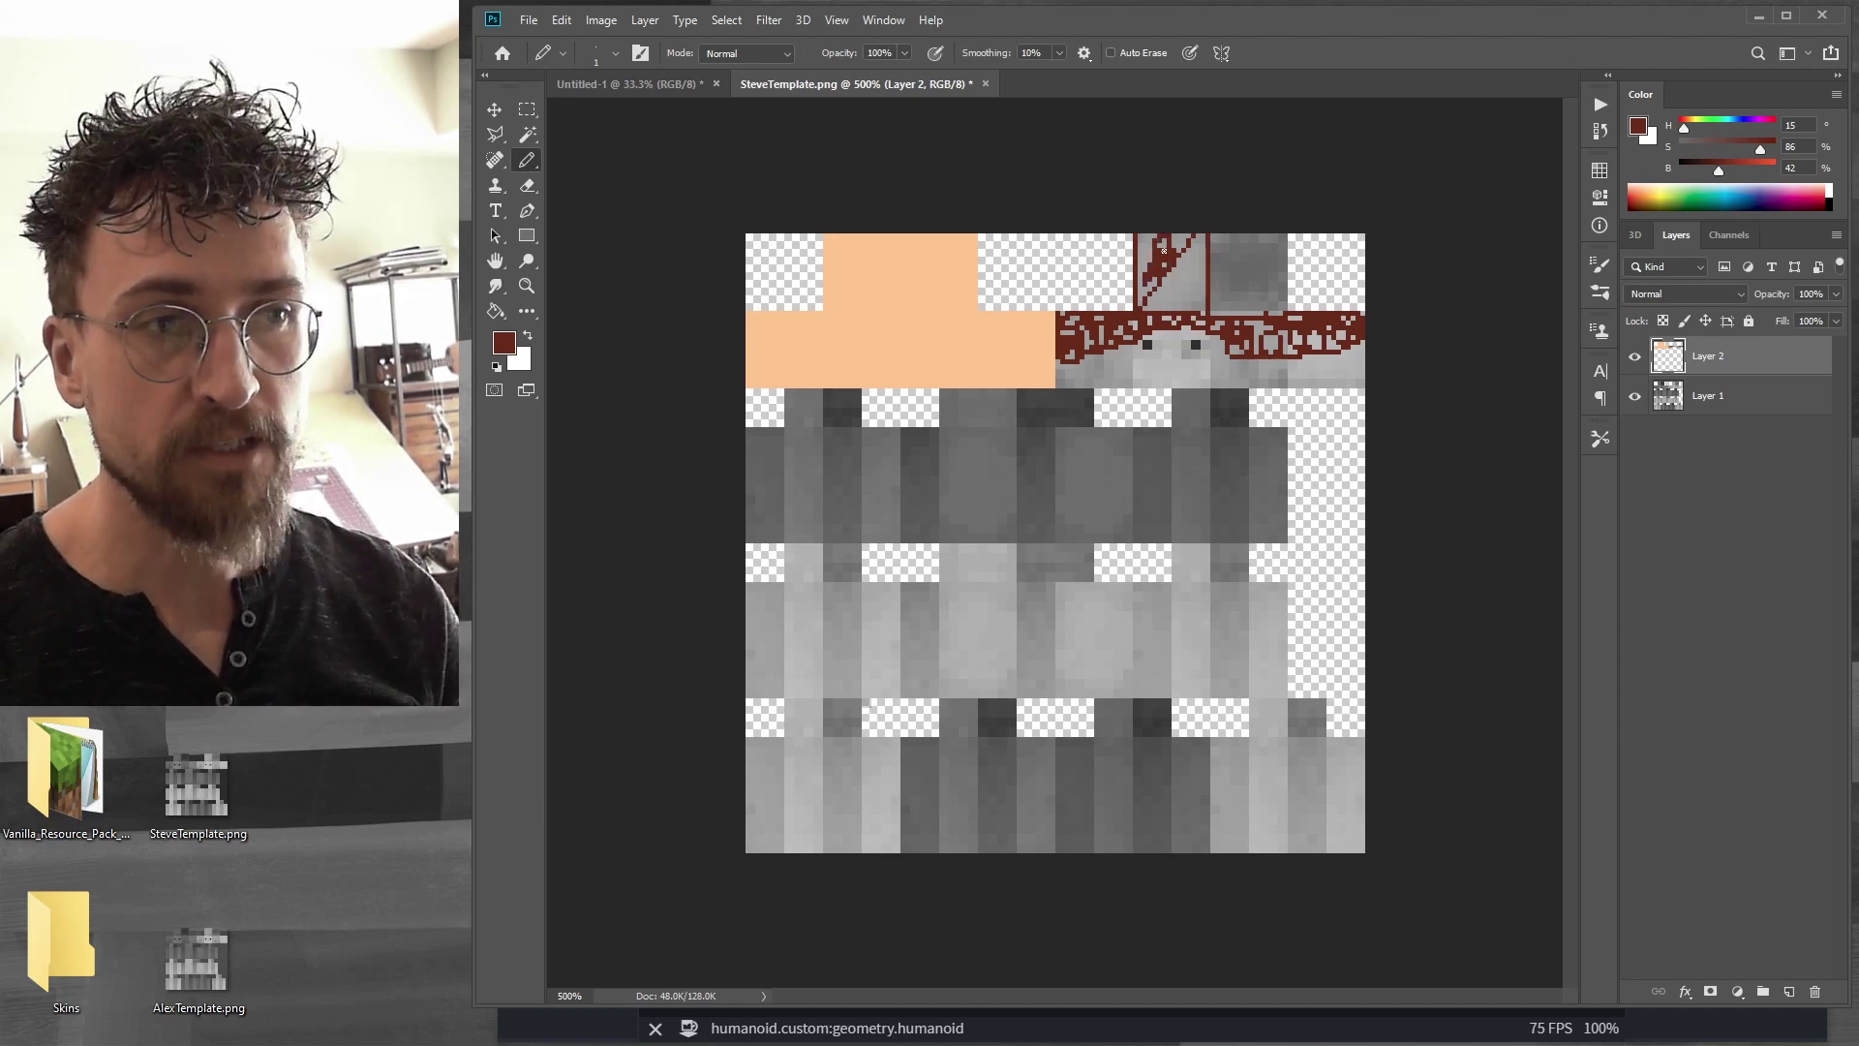
mouse_move(1163, 238)
mouse_down()
mouse_move(1172, 302)
mouse_move(1202, 296)
mouse_move(1159, 316)
mouse_move(1139, 299)
mouse_move(1204, 271)
mouse_up()
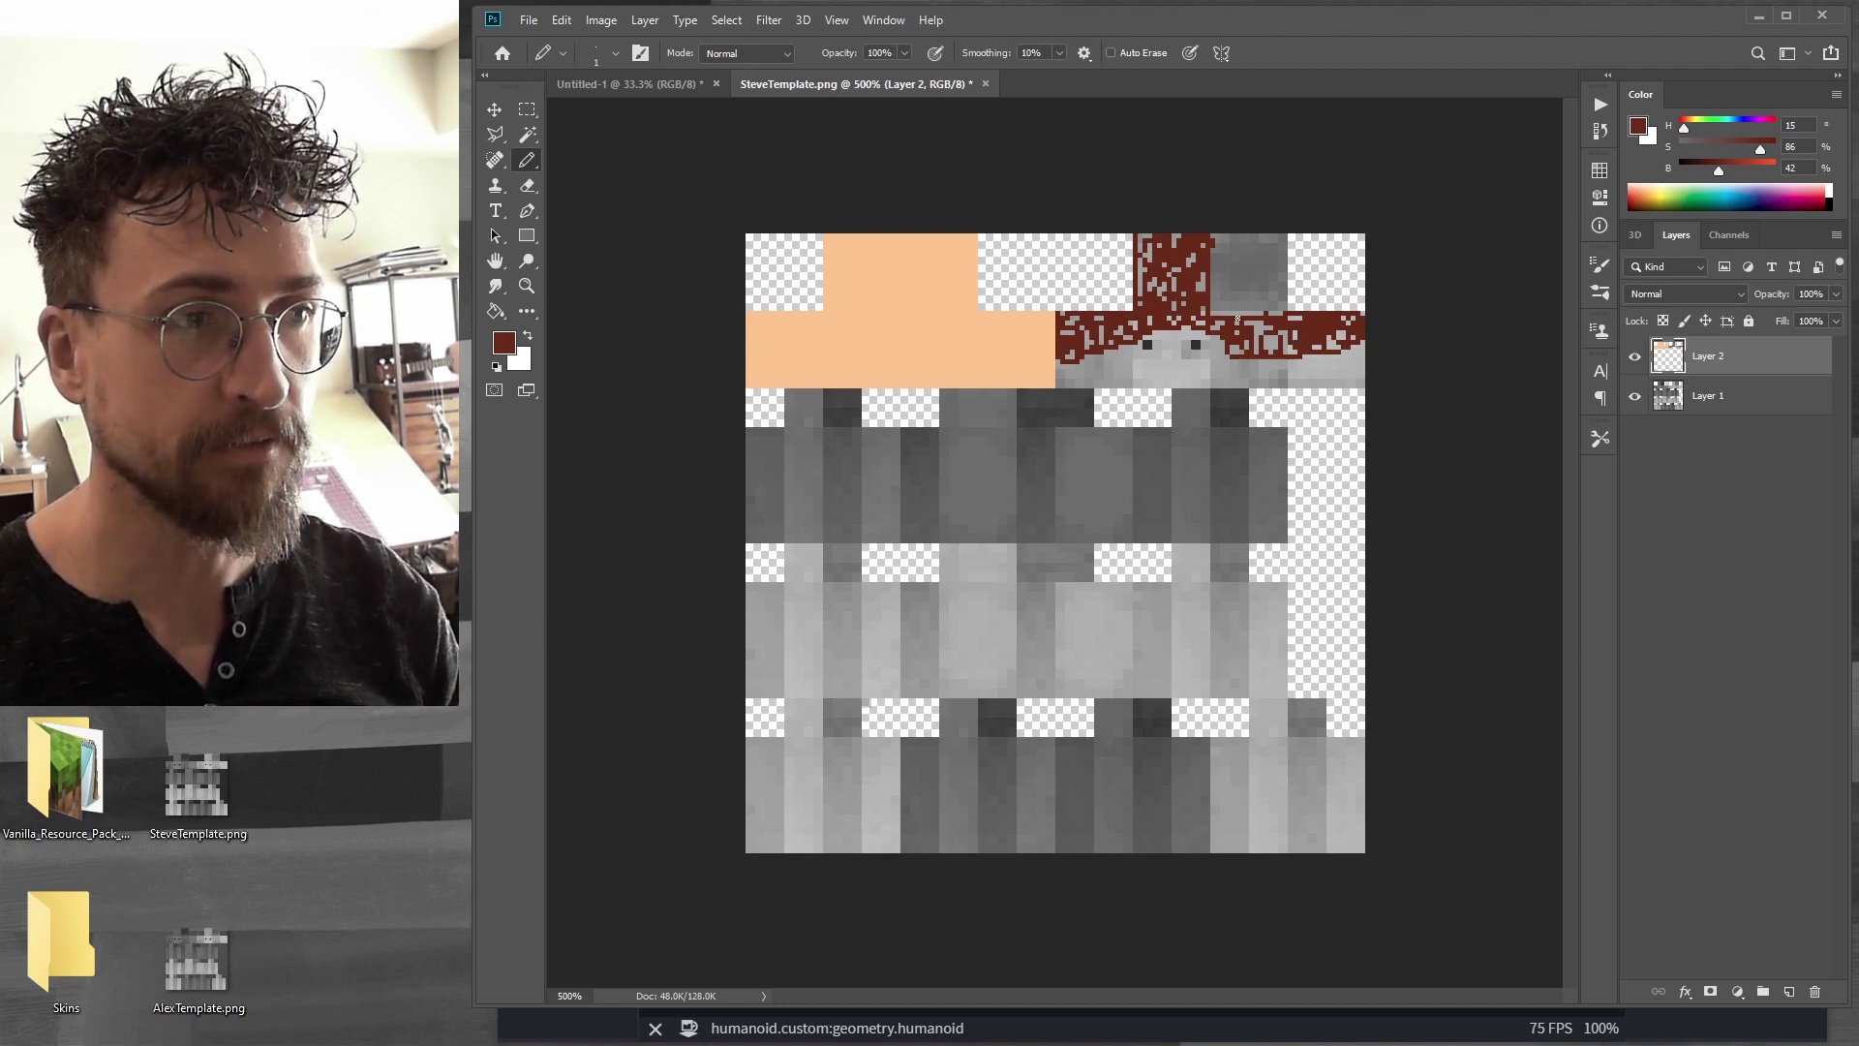
Hide Layer 1 and export the painted skin as SteveTemplate.png into the Skins folder
click(1631, 396)
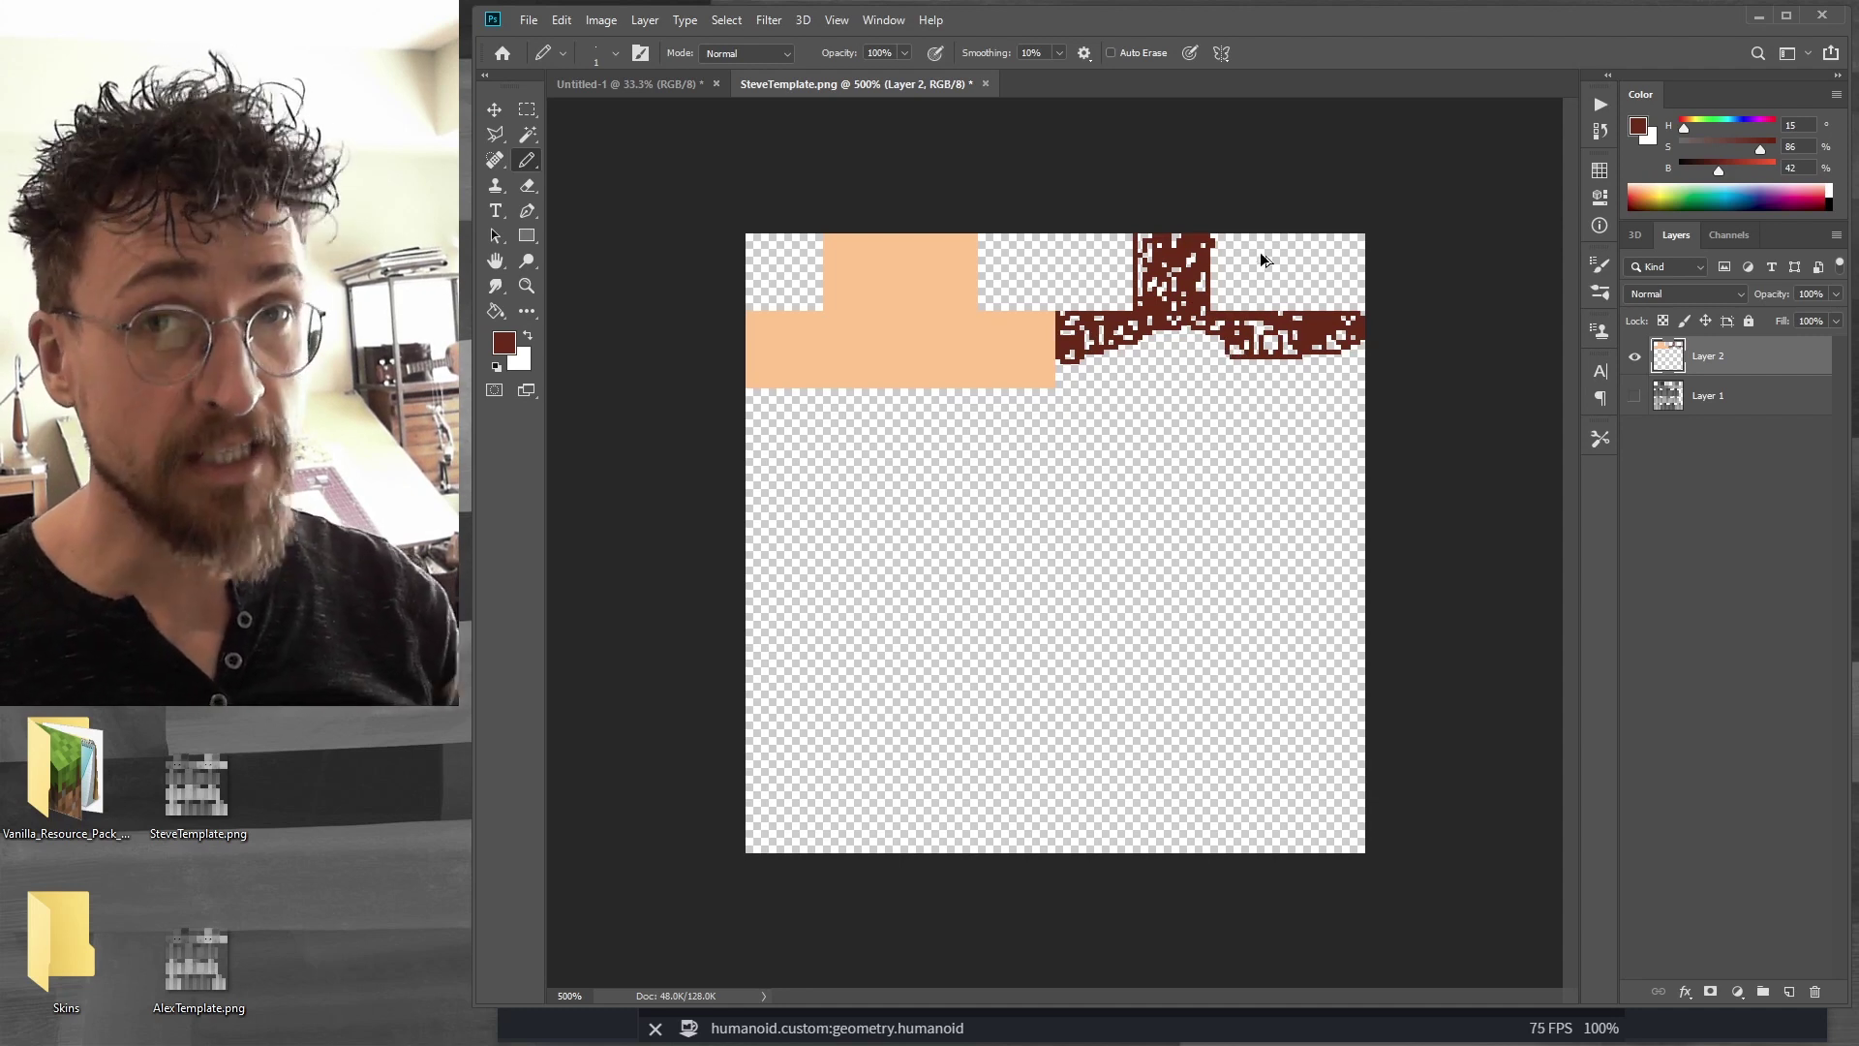
key(ctrl+alt+shift+s)
key(Return)
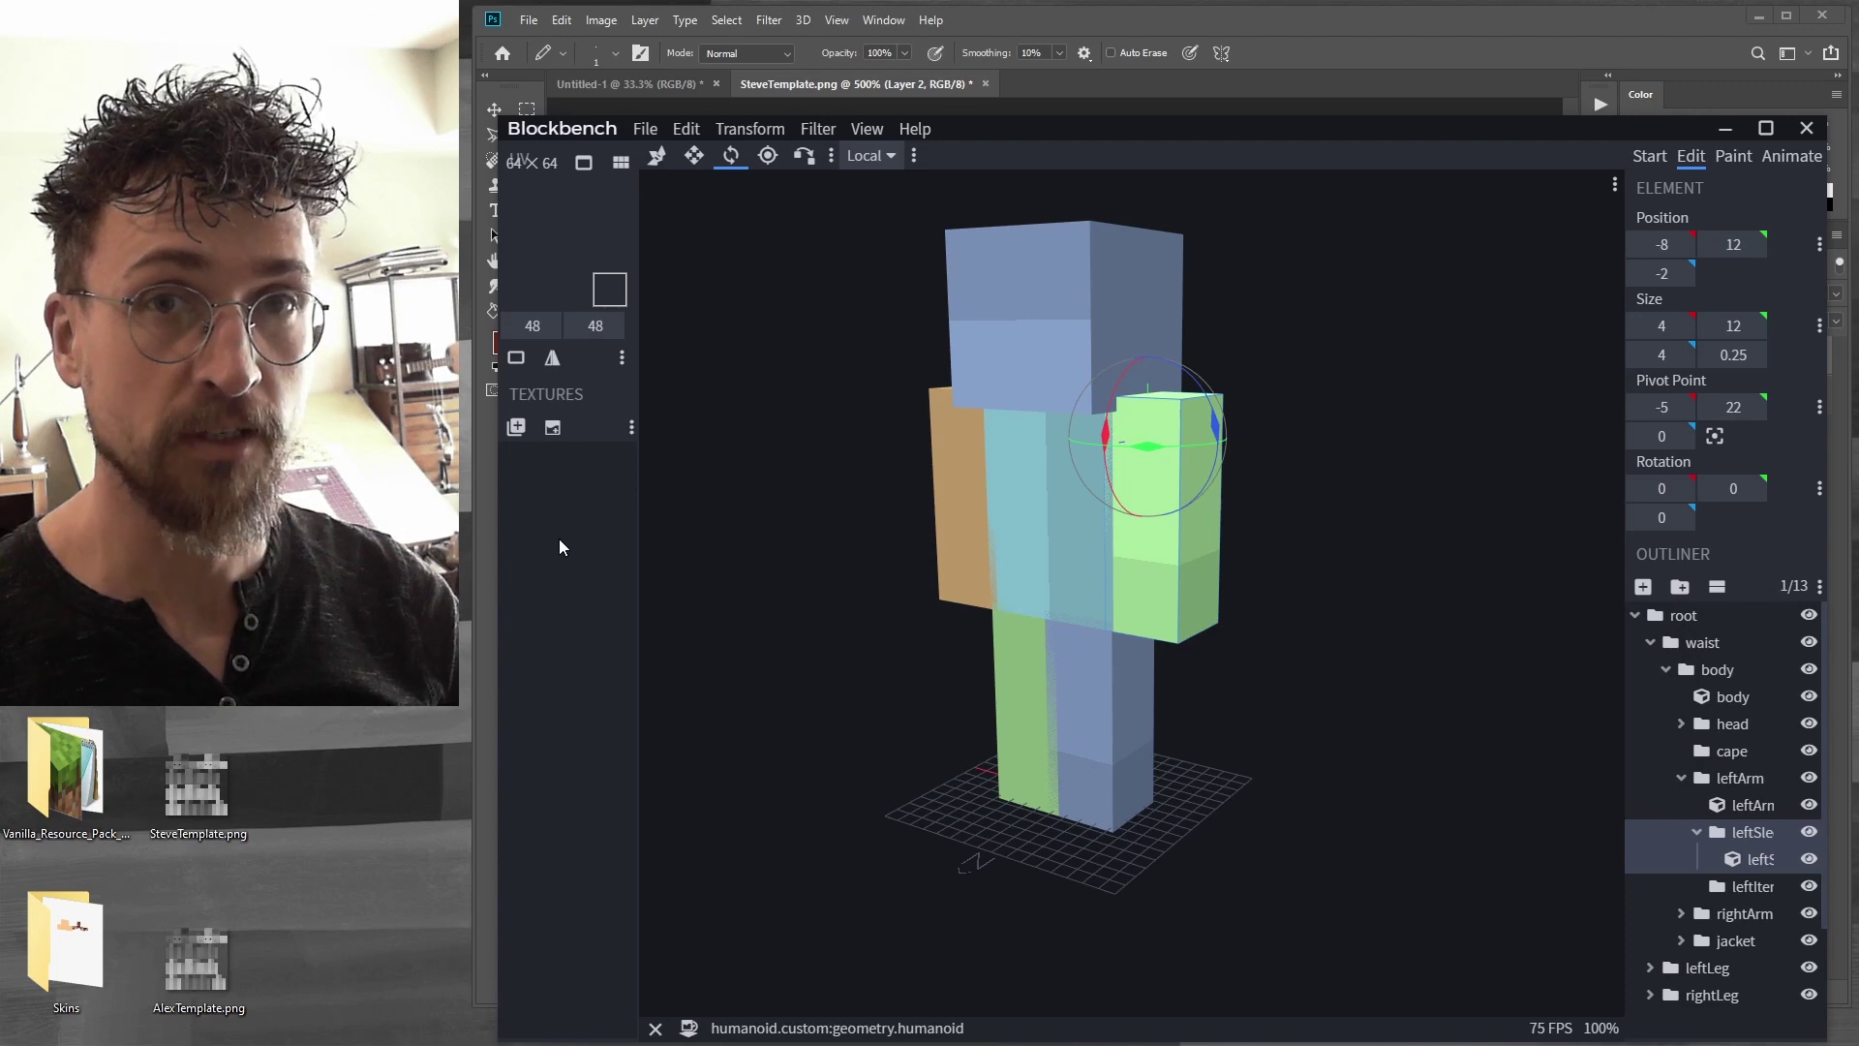
Load SteveScream.png as the model's 128×128 texture in Blockbench and pan around the textured head
key(alt+Tab)
drag(920, 276, 535, 519)
click(782, 480)
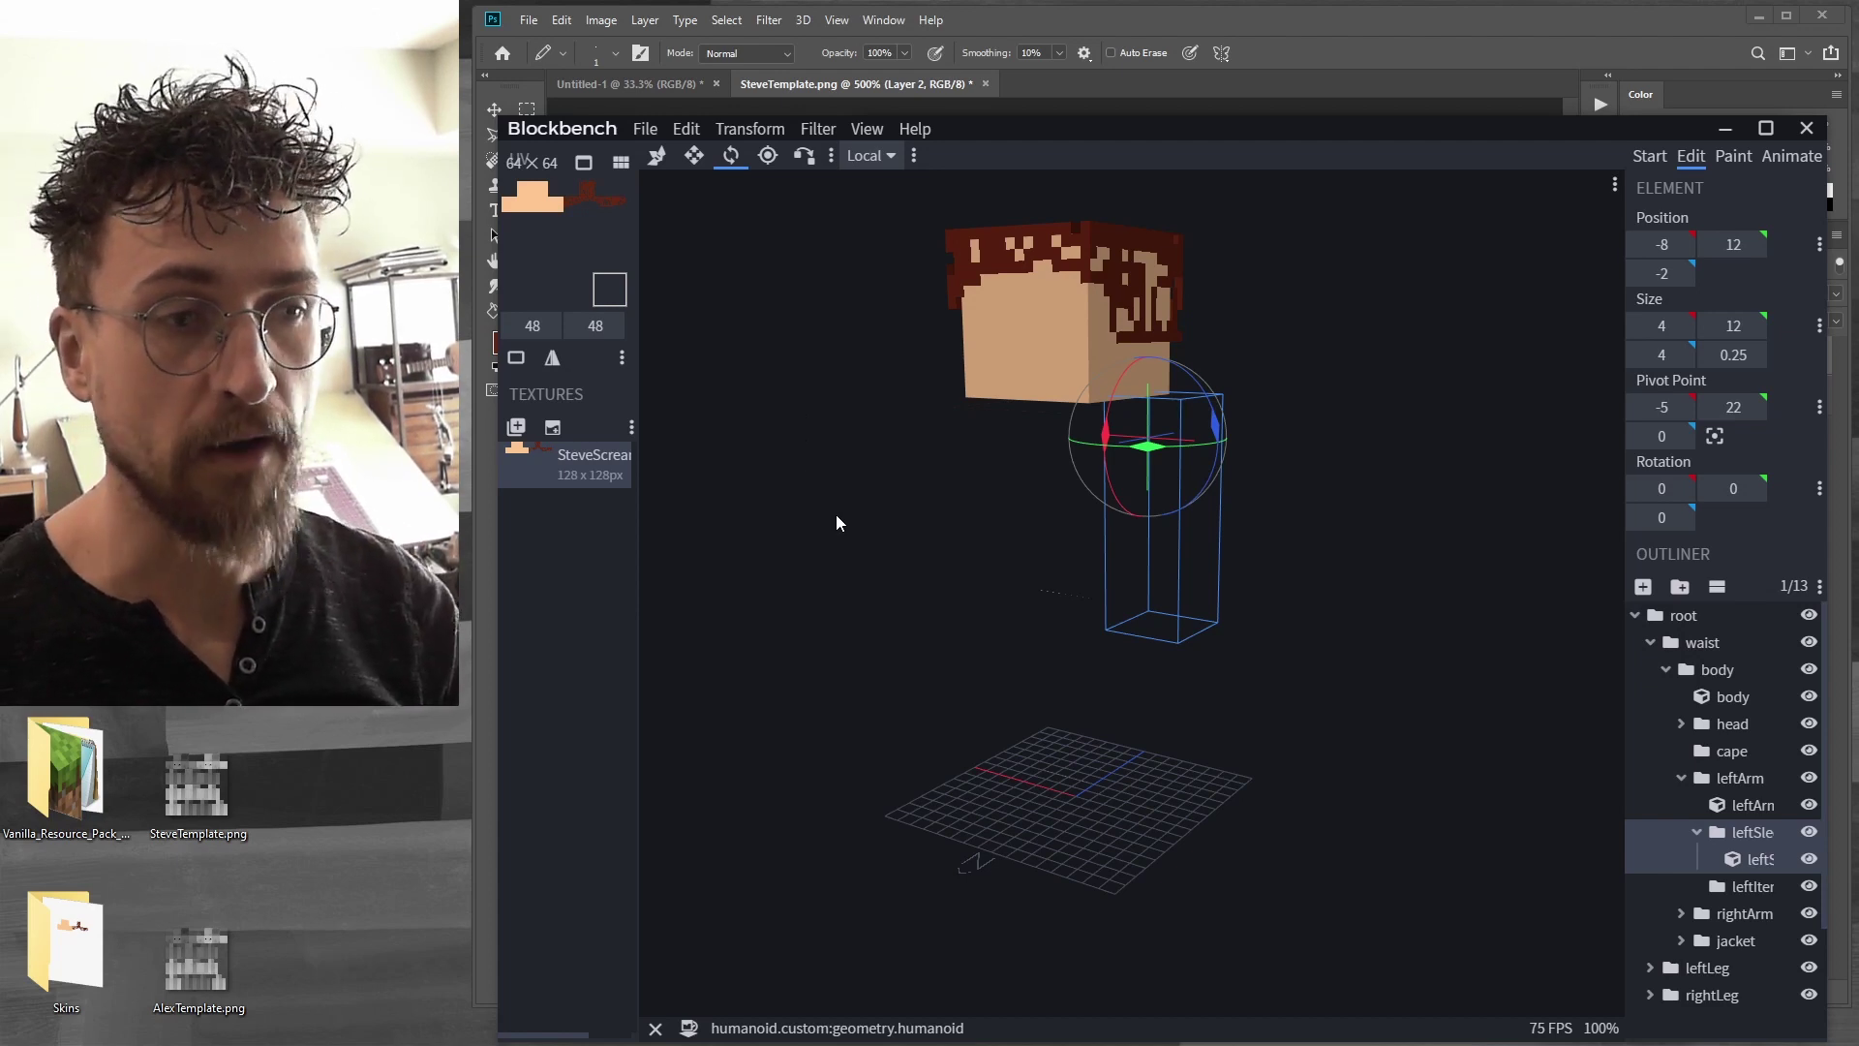
drag(1343, 398, 1466, 376)
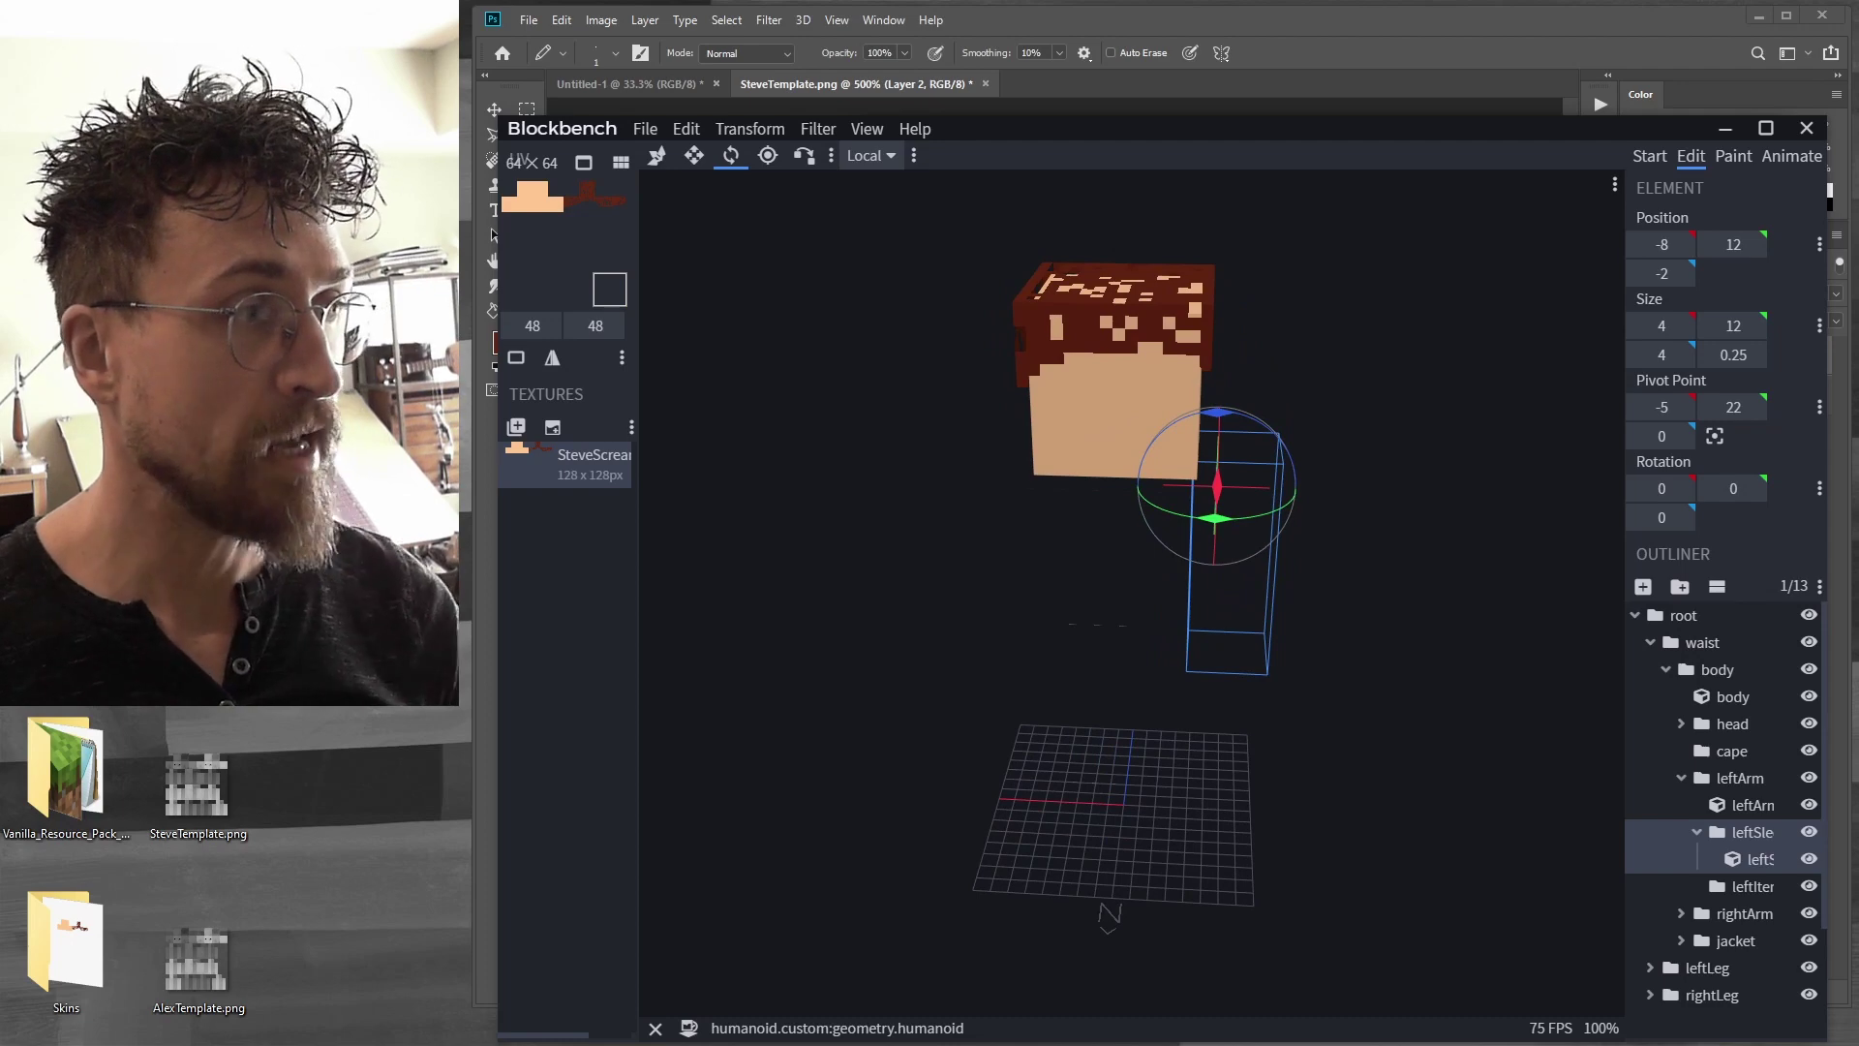
Outline and fill the front torso tile, then outline the neighbouring body tile
key(alt+Tab)
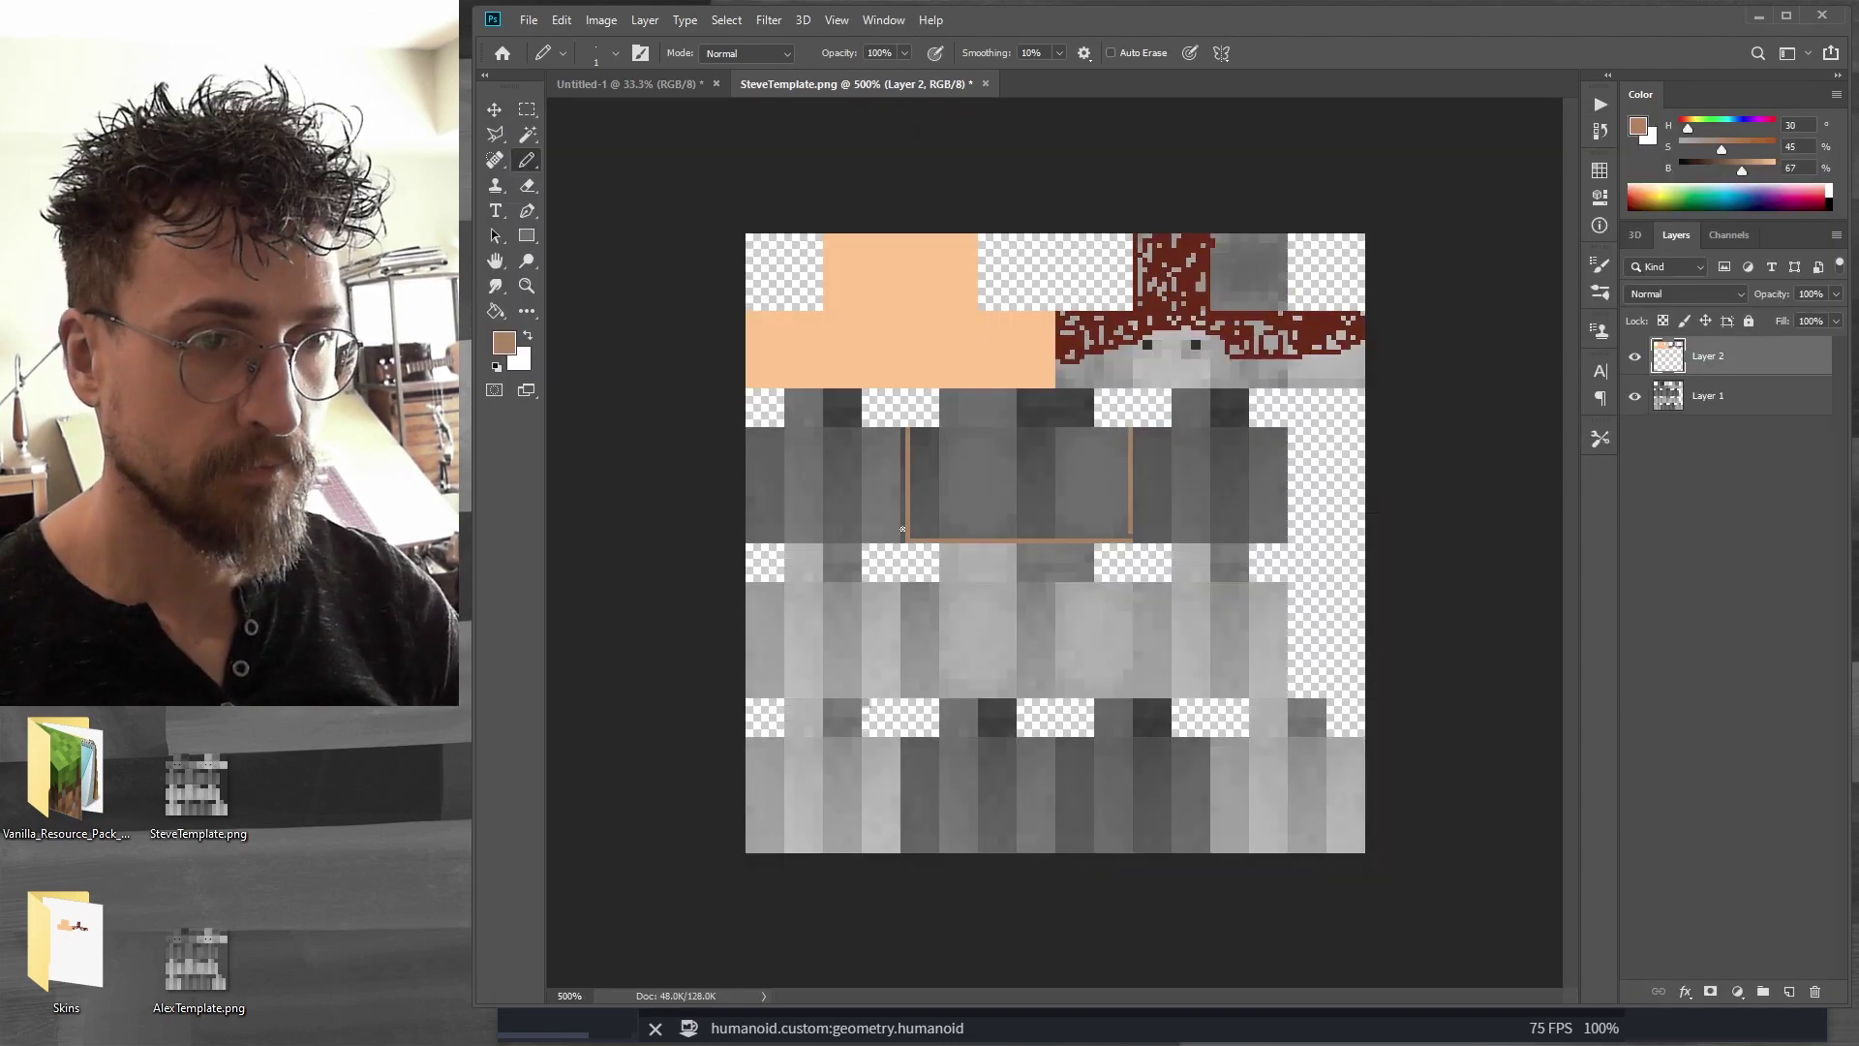
mouse_move(903, 540)
mouse_down()
mouse_move(894, 495)
mouse_move(941, 430)
mouse_move(1090, 390)
mouse_up()
click(1007, 464)
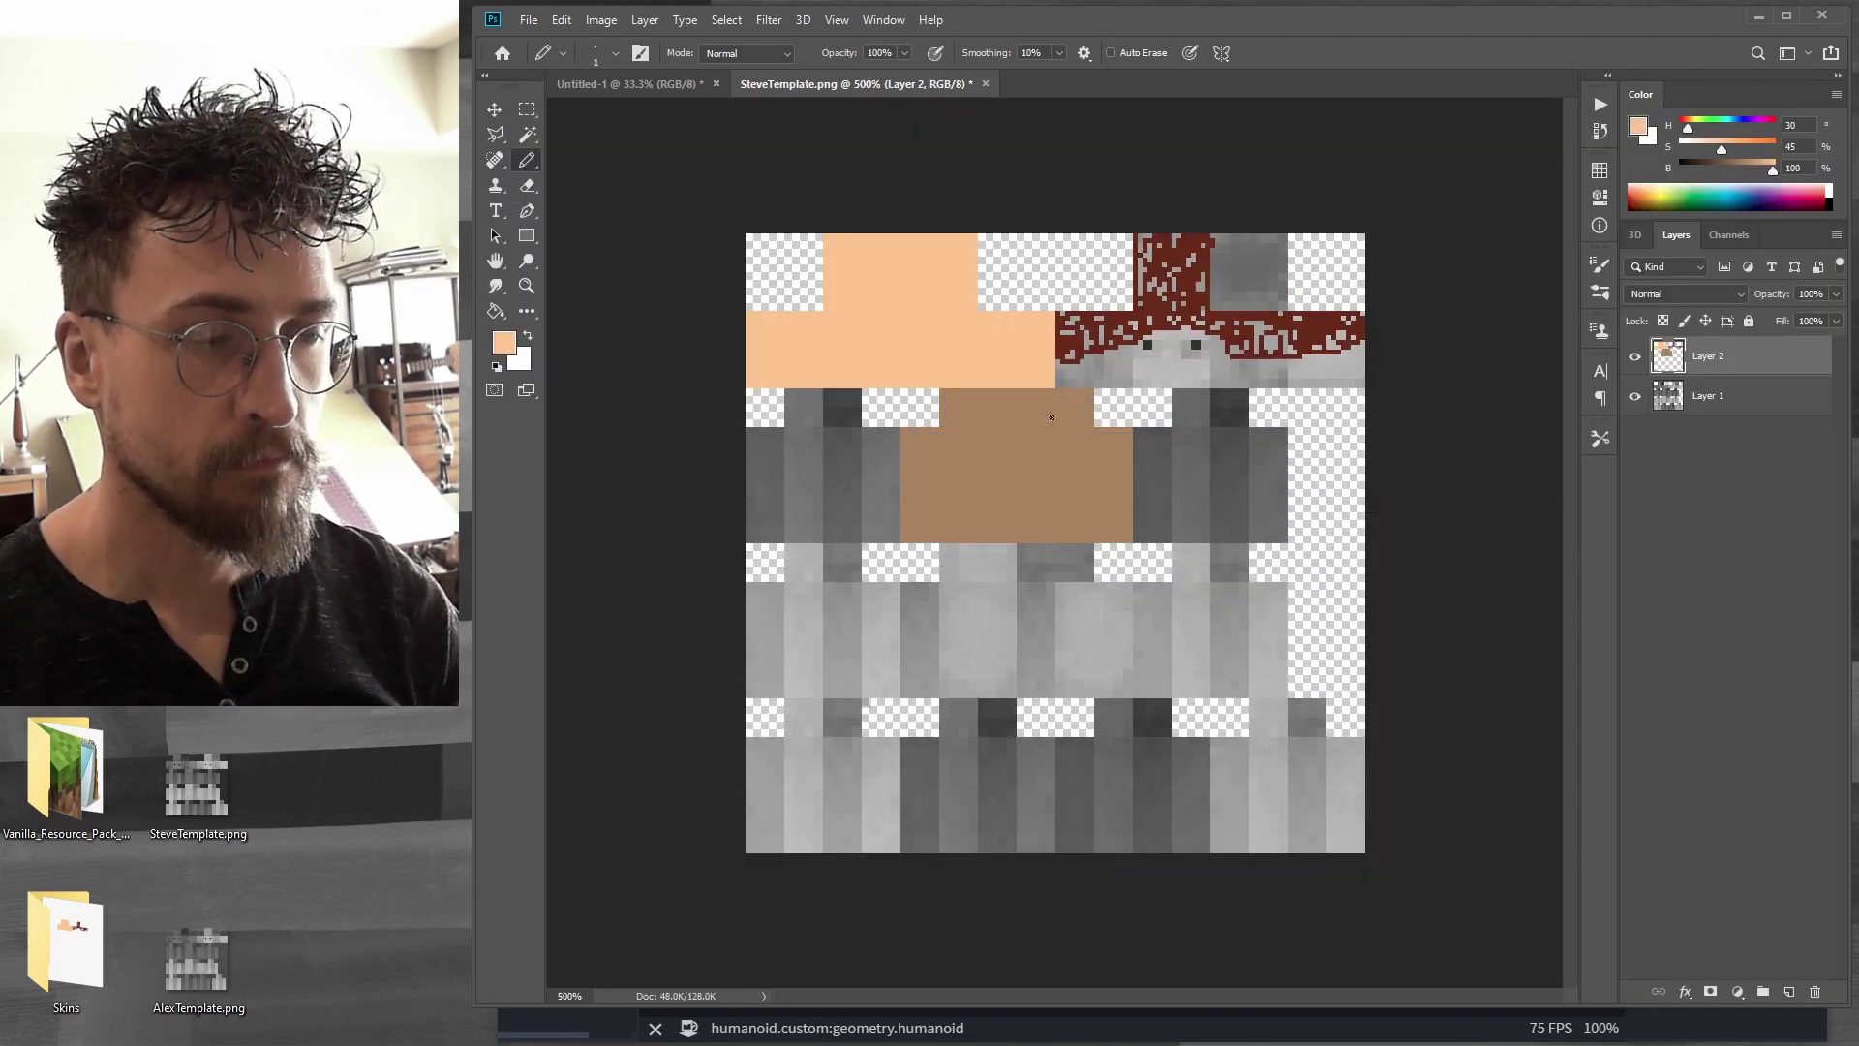
click(1007, 465)
drag(745, 535, 862, 435)
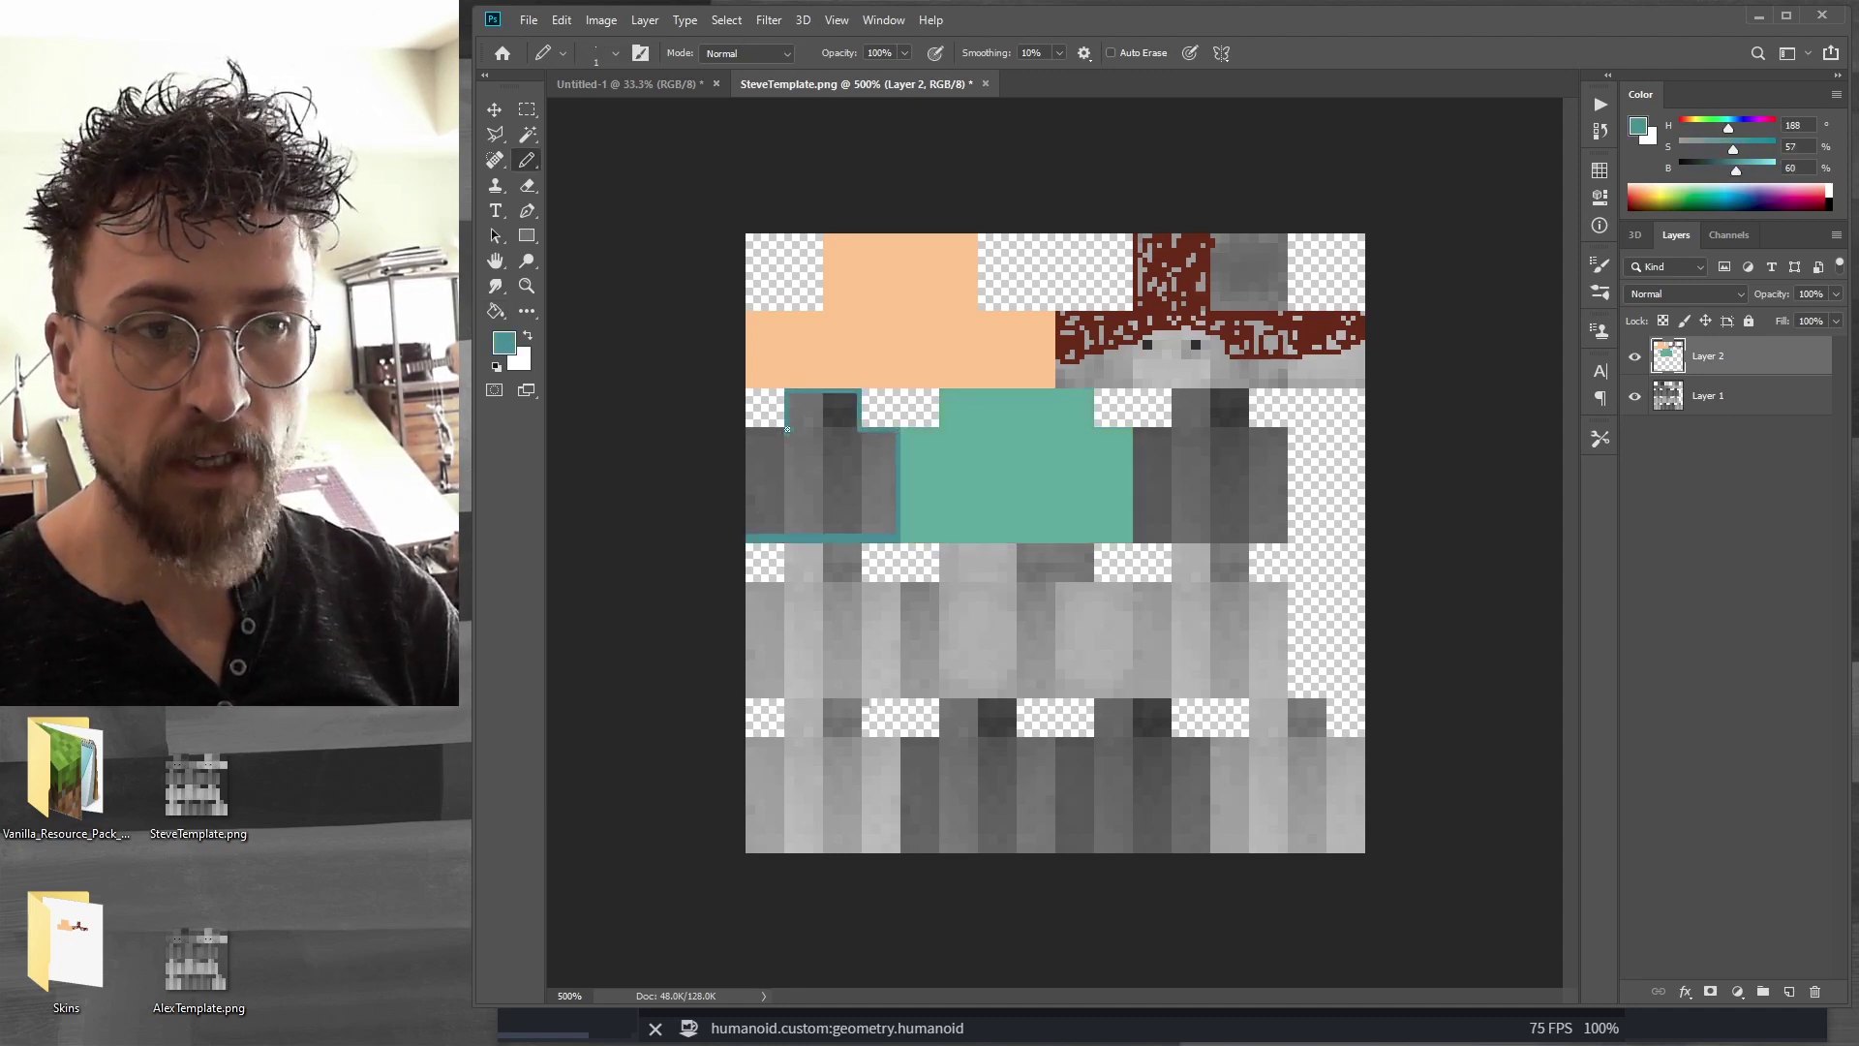
Fill the left arm area teal and outline the right arm area in blue-purple (H240)
key(g)
click(775, 441)
key(b)
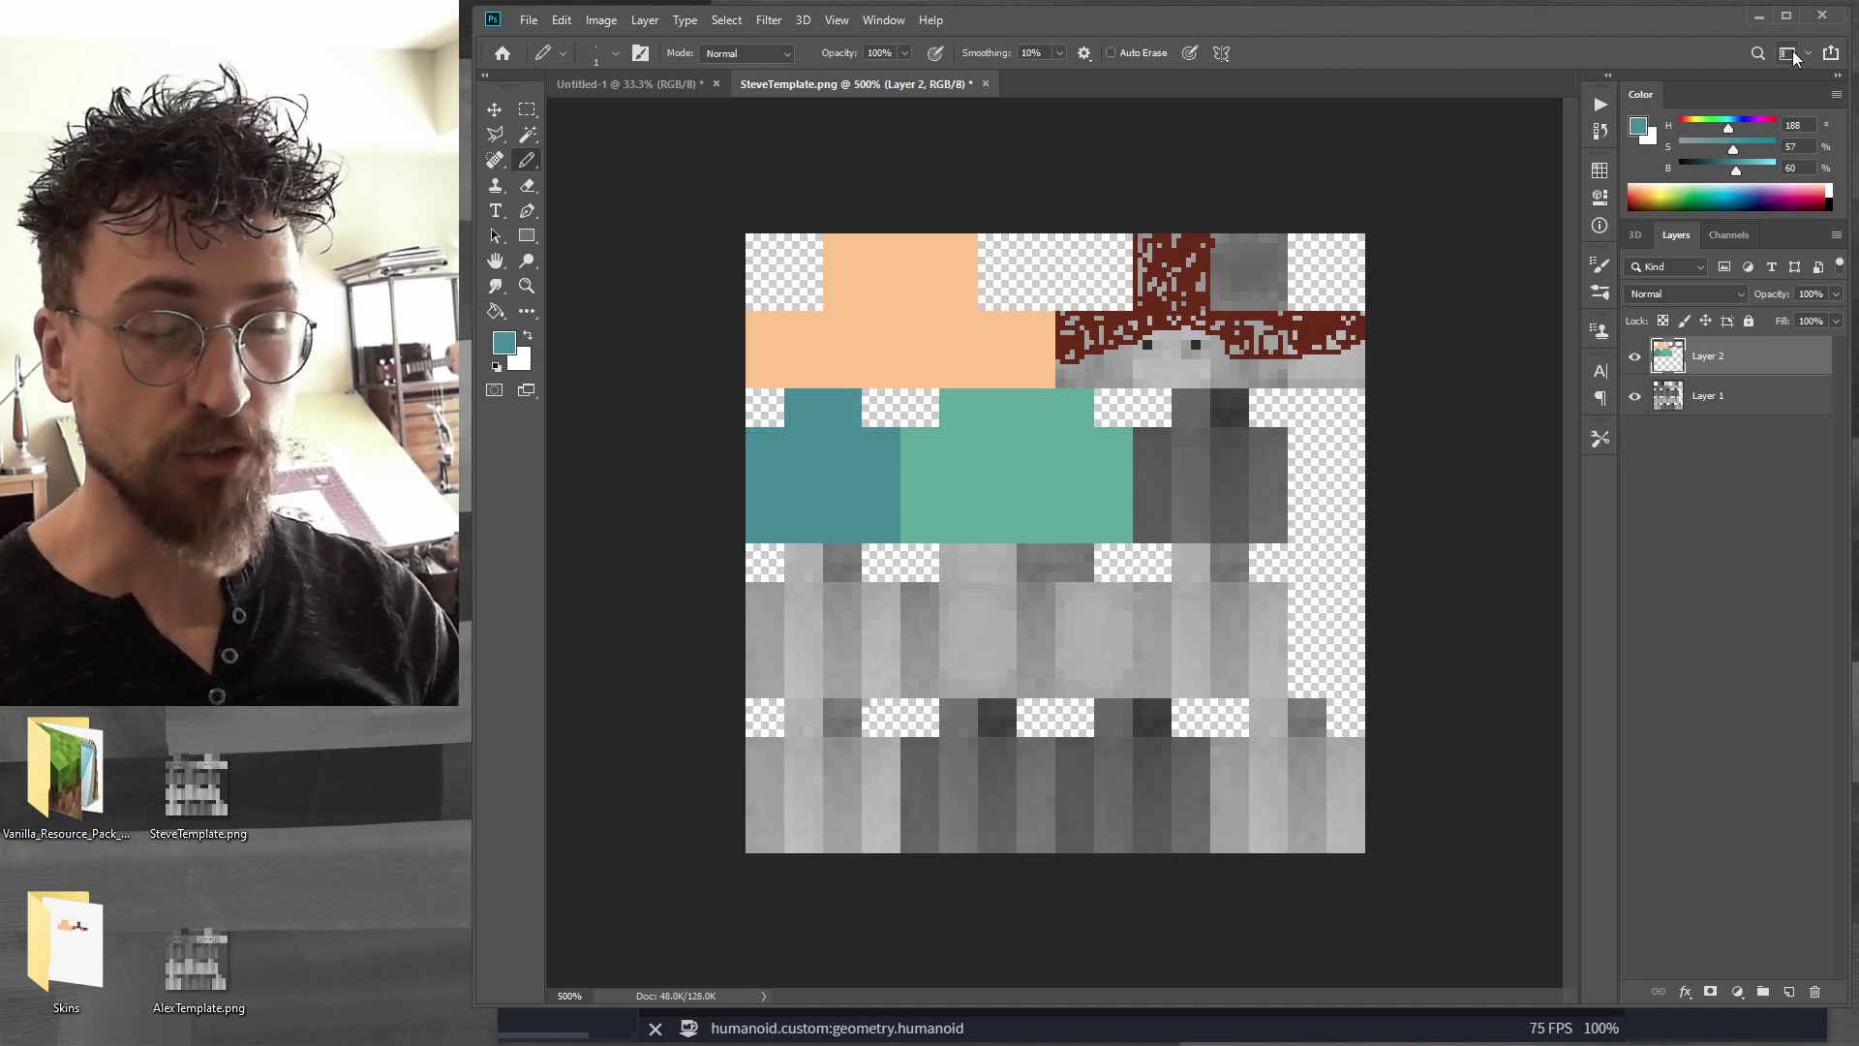
click(1742, 121)
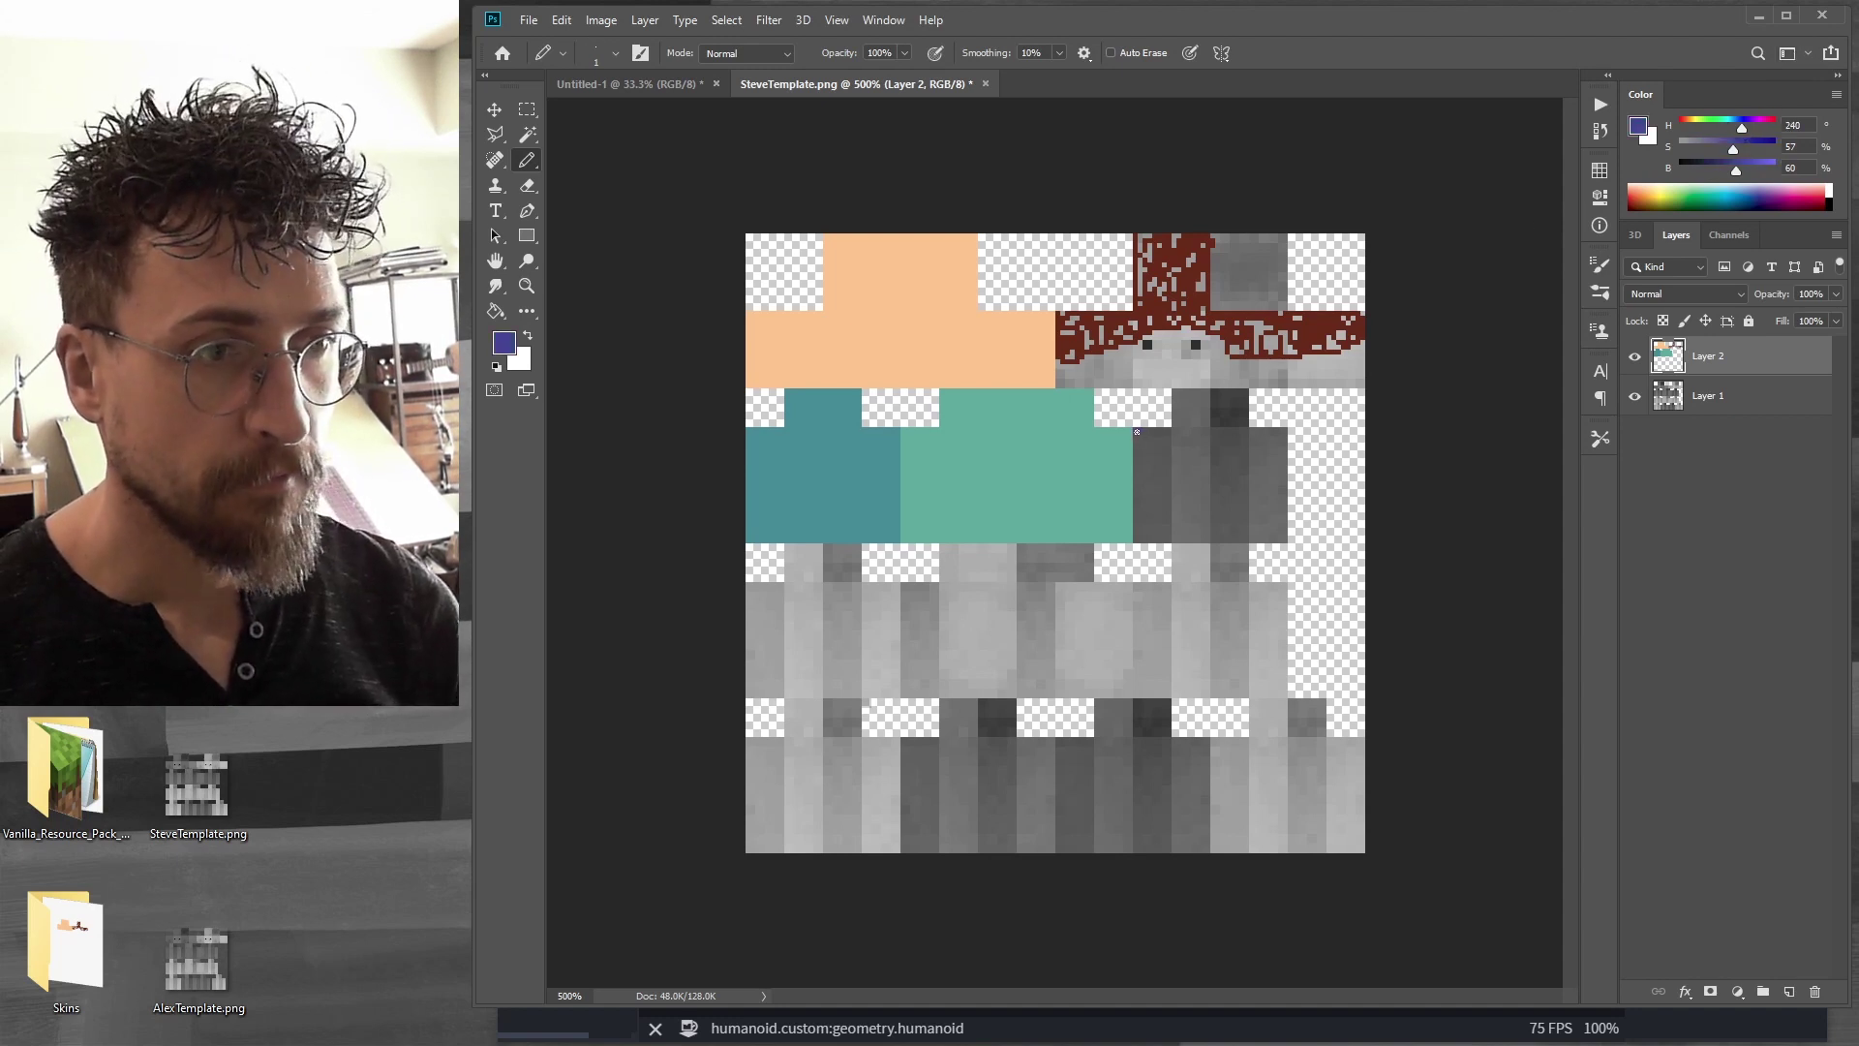
mouse_move(1136, 434)
mouse_down()
mouse_move(1134, 531)
mouse_move(1288, 534)
mouse_move(1284, 429)
mouse_move(1247, 432)
mouse_up()
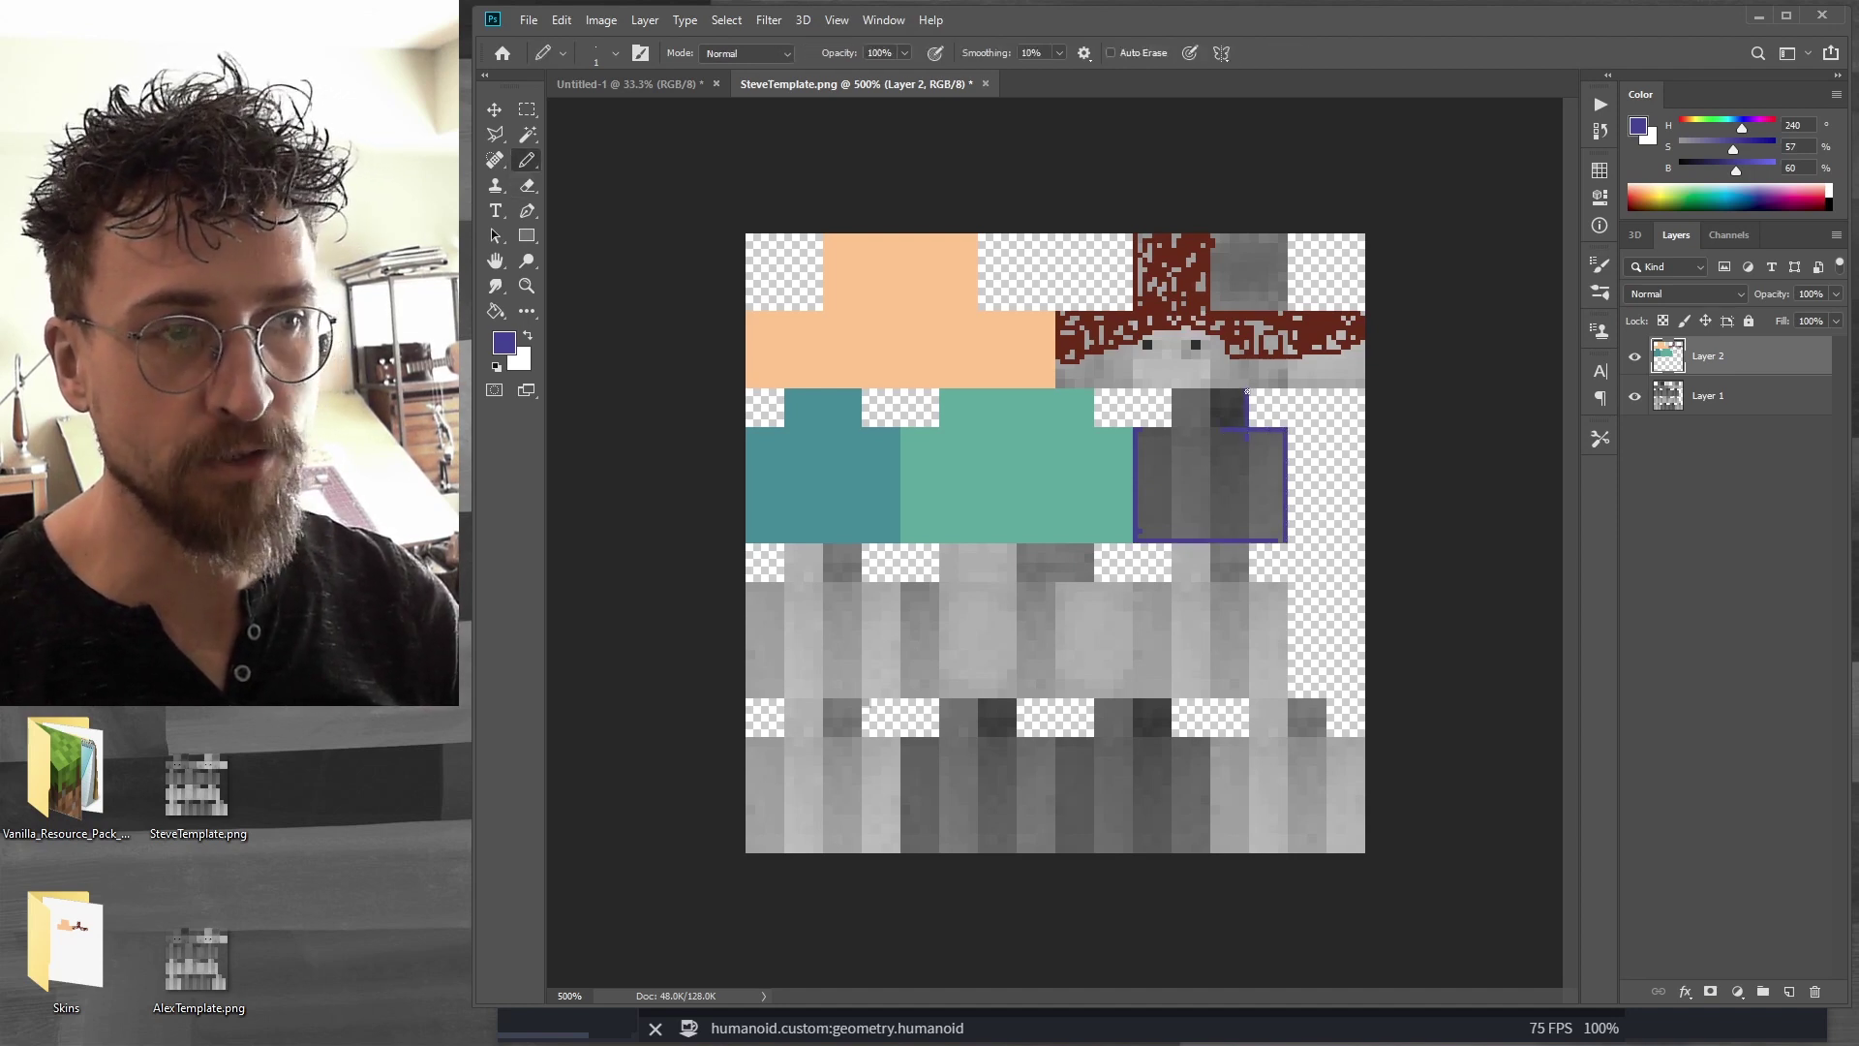
mouse_move(1247, 390)
mouse_down()
mouse_move(1188, 396)
mouse_move(1163, 432)
mouse_up()
Fill the right arm area blue-purple, then test a black scribble on the torso and undo it
key(g)
click(1264, 432)
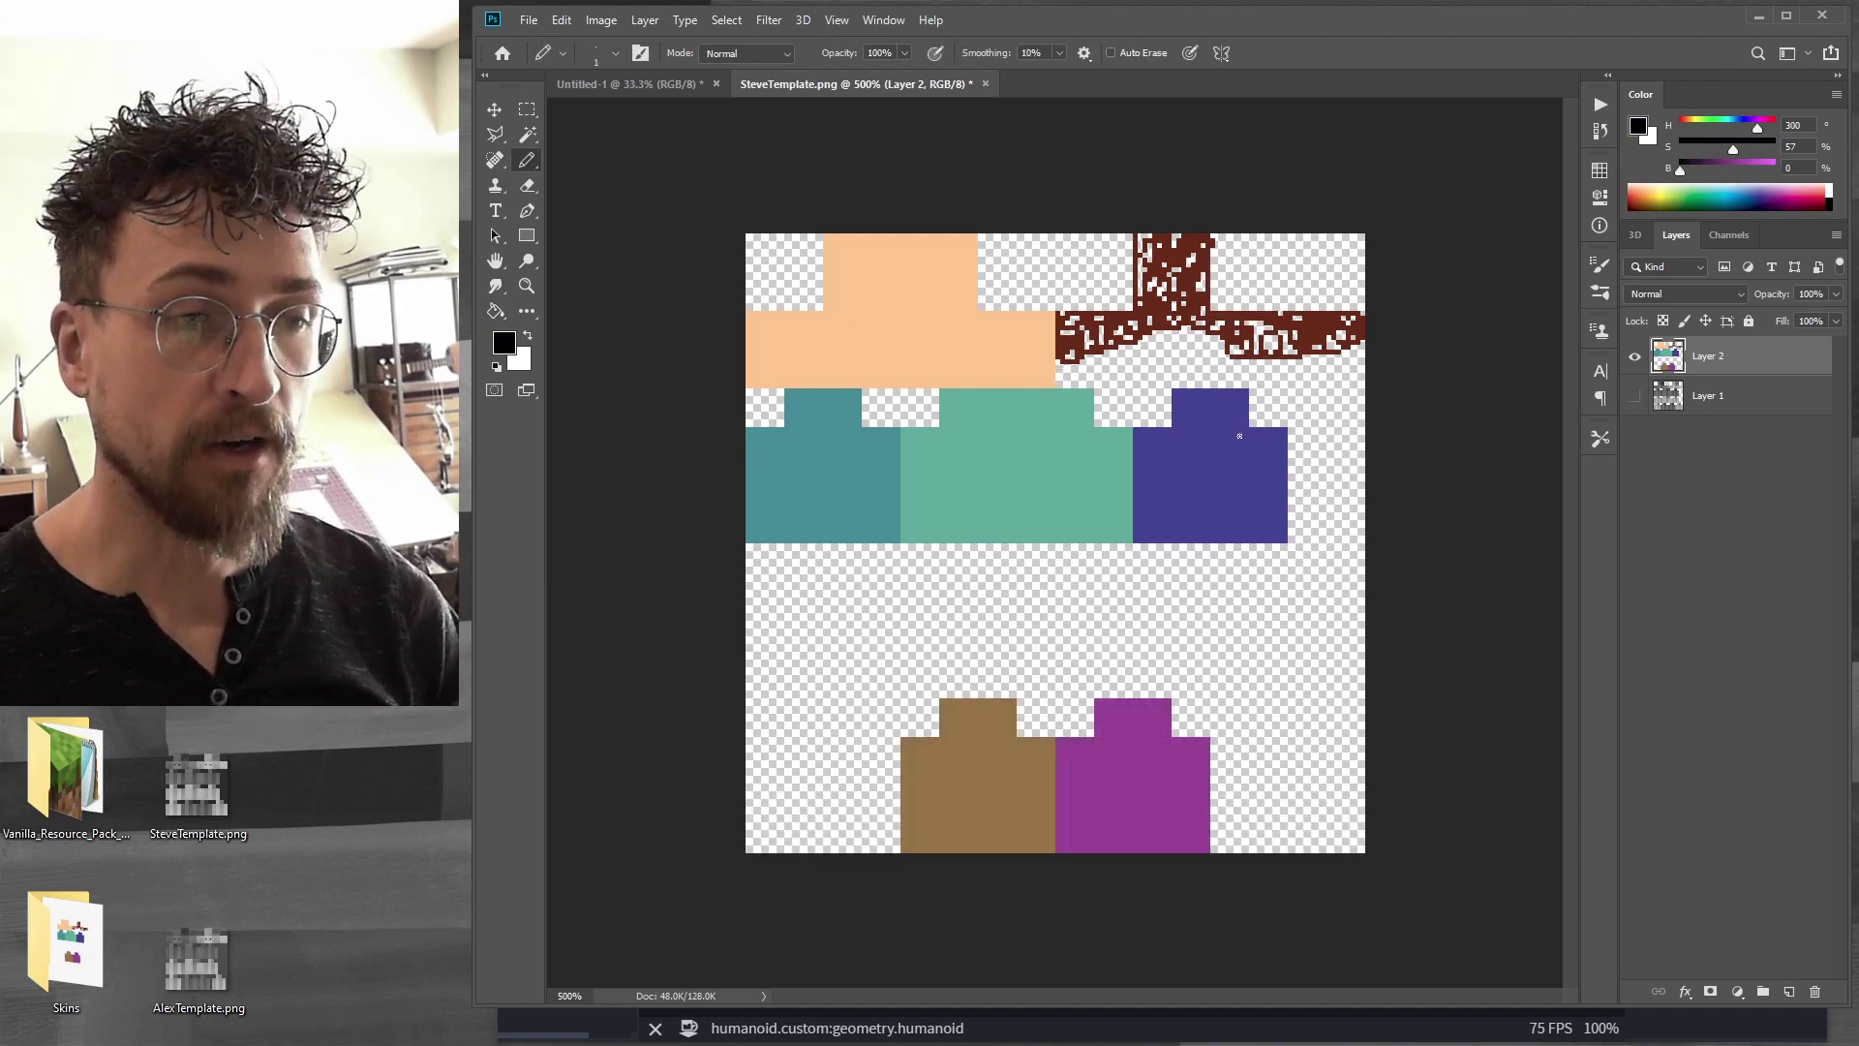
mouse_move(1012, 452)
mouse_down()
mouse_move(960, 482)
mouse_move(1014, 472)
mouse_move(972, 499)
mouse_up()
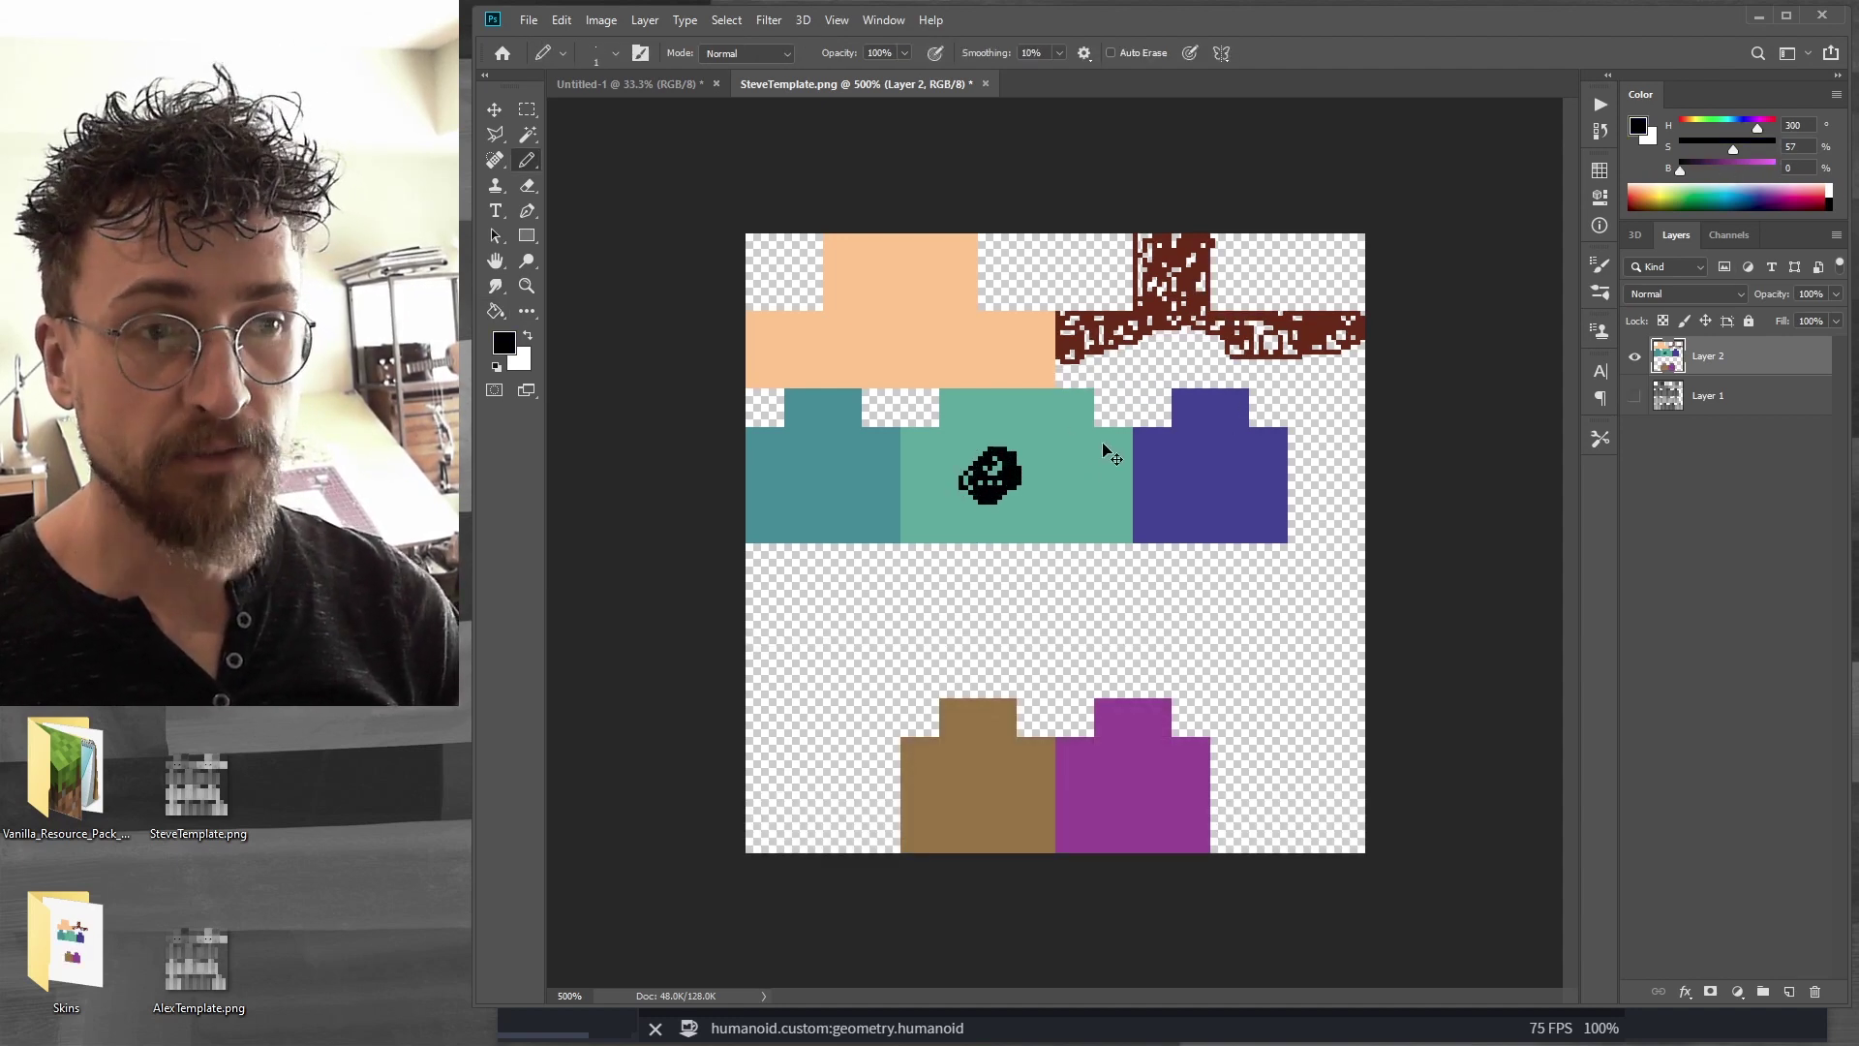
key(ctrl+z)
key(ctrl+z)
key(ctrl+z)
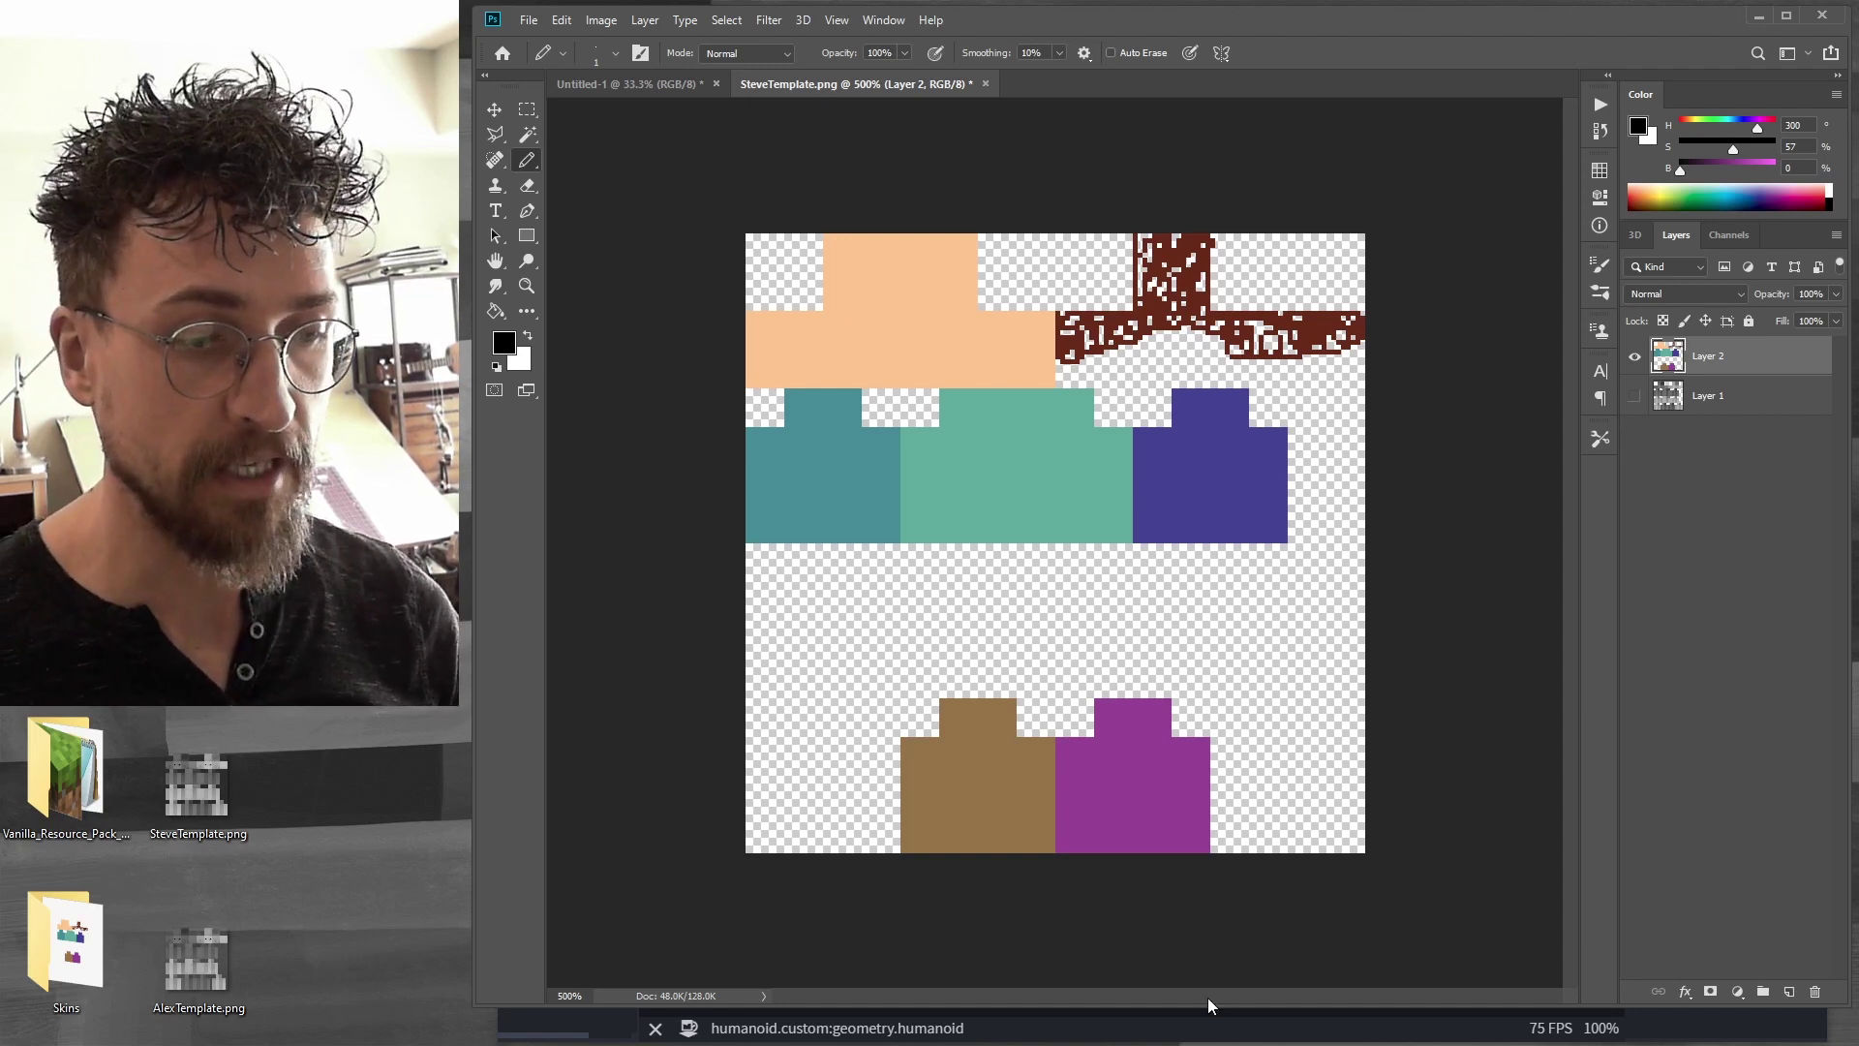
Check the newly coloured model in Blockbench, then return to Photoshop
key(alt+Tab)
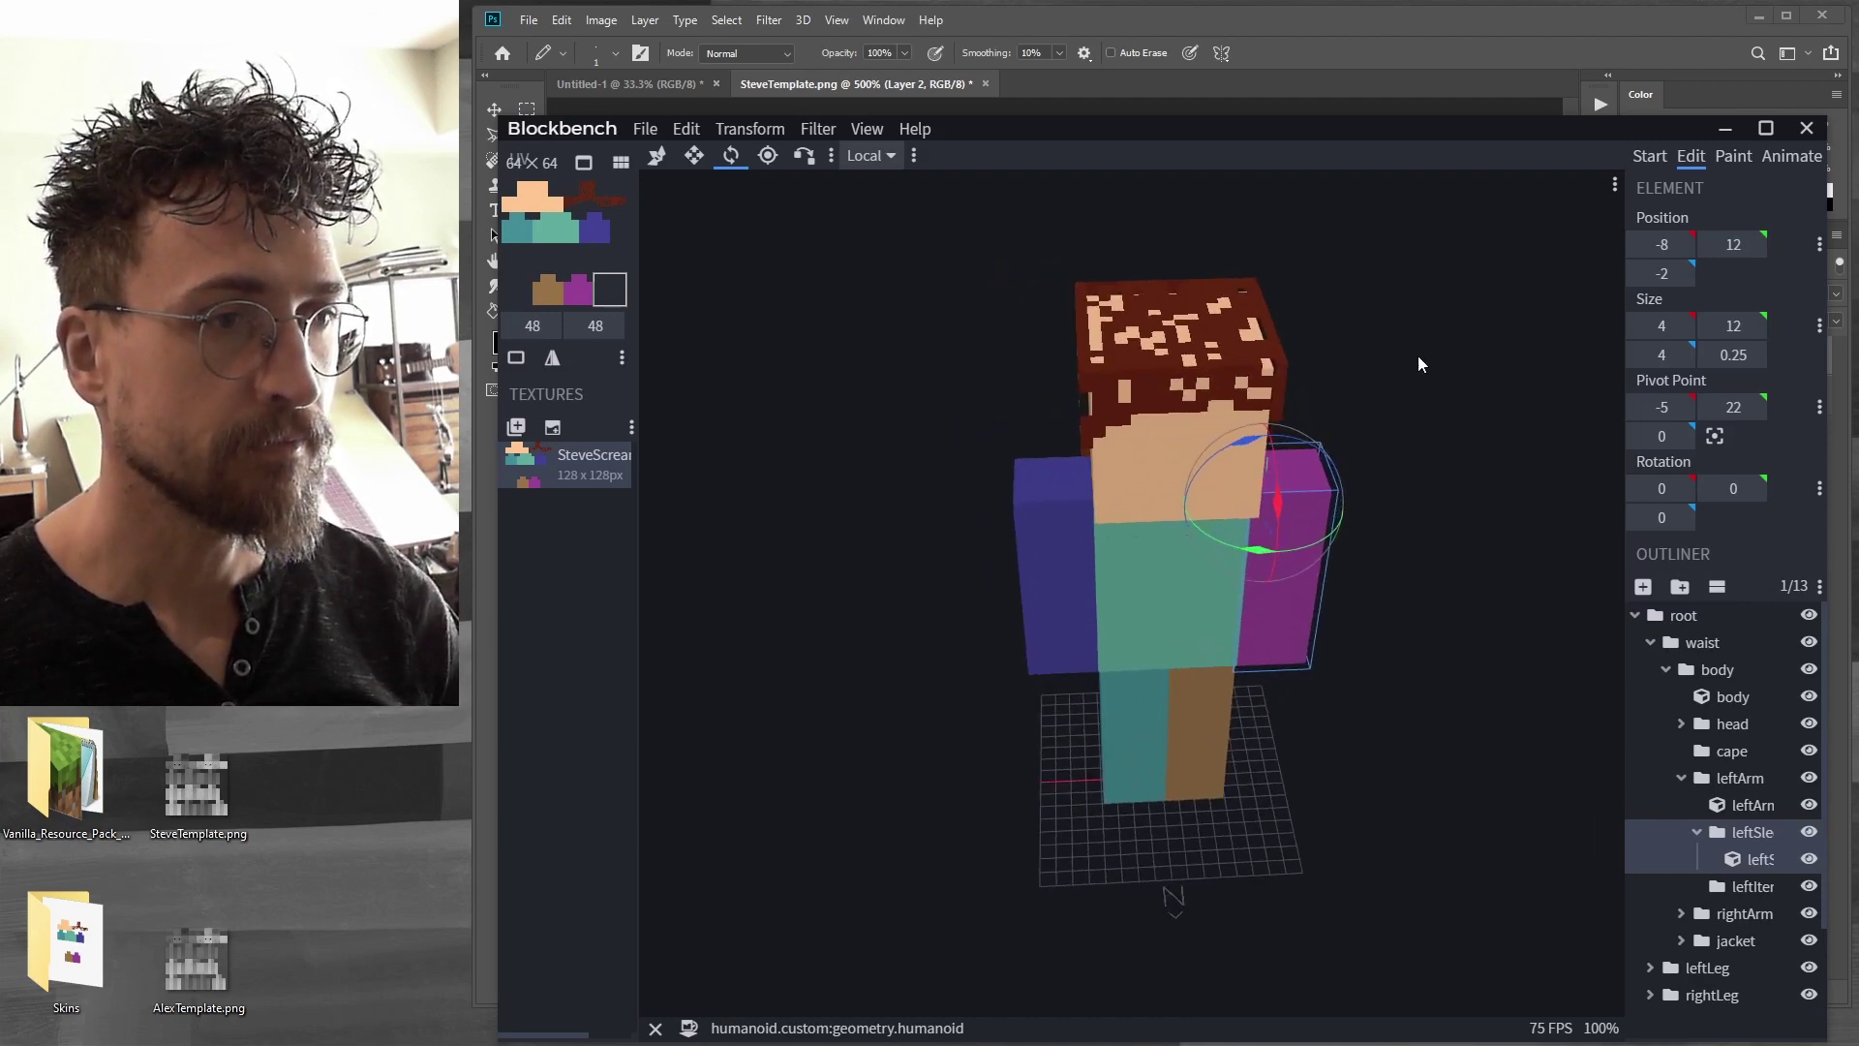
click(1582, 31)
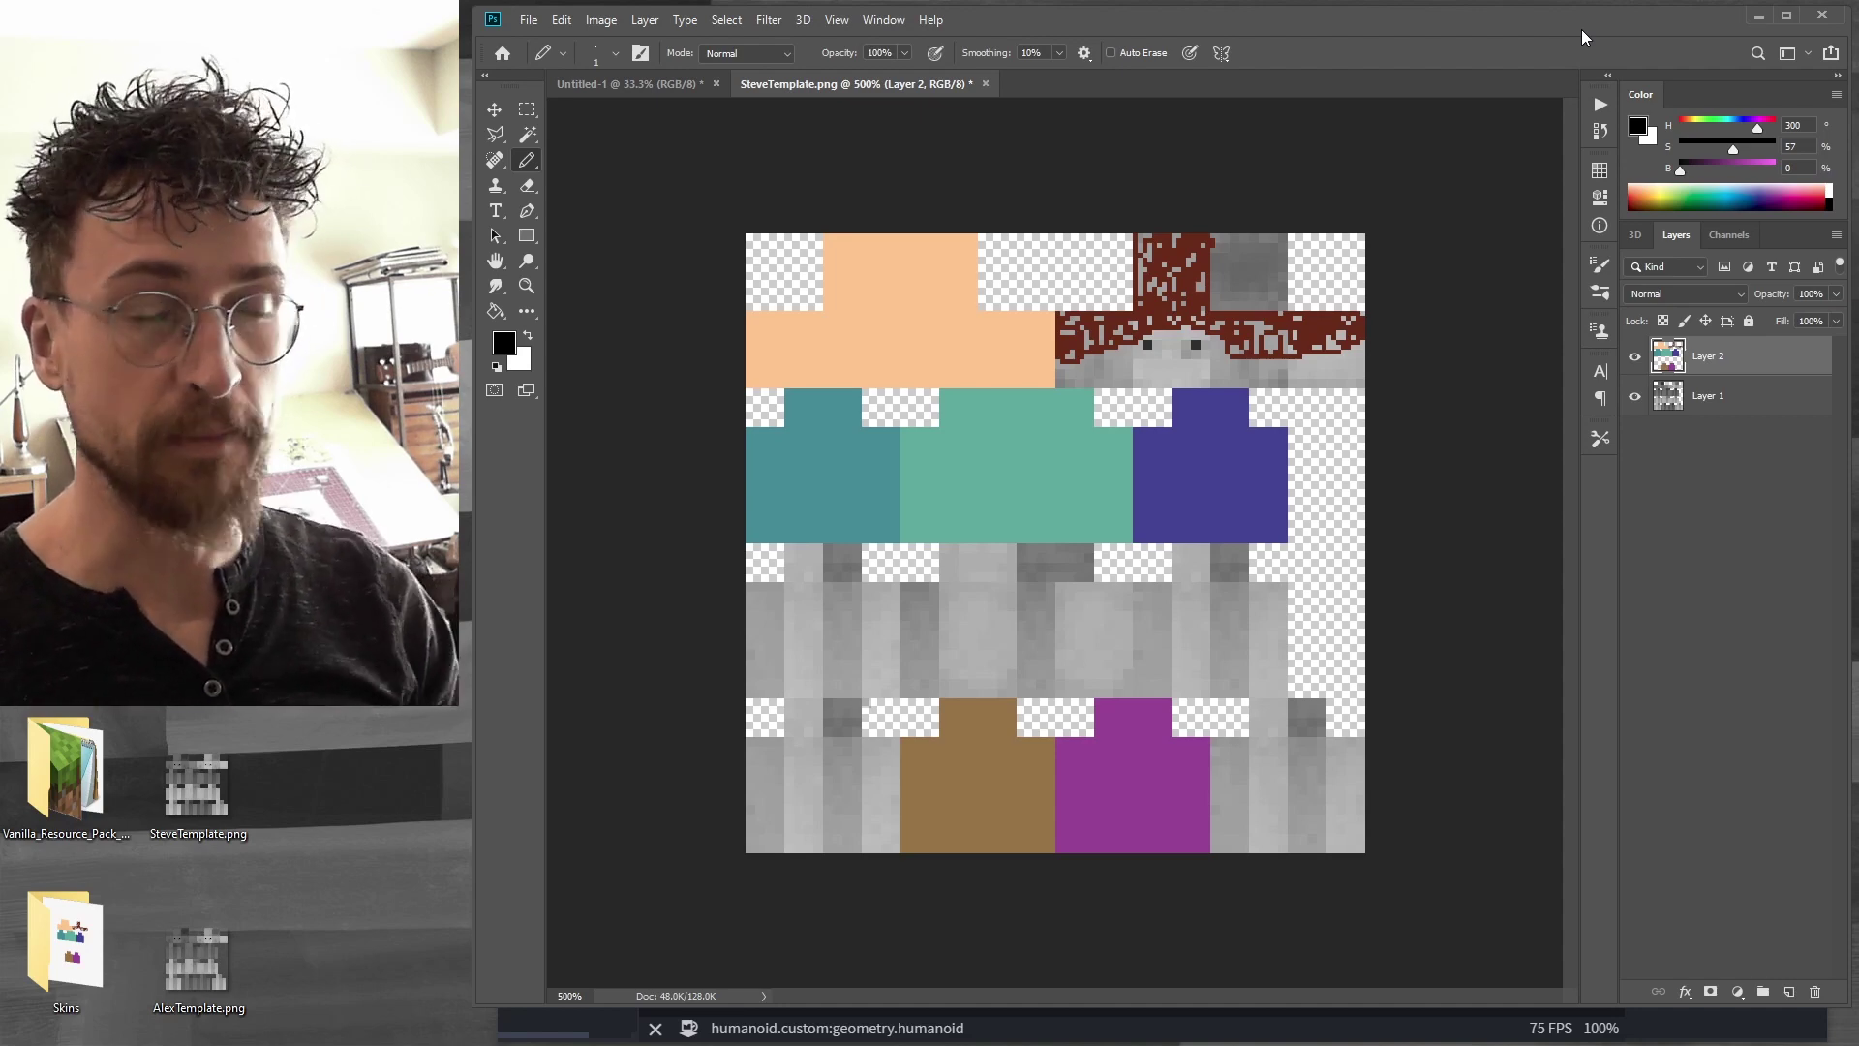
Paint a dark teal leg bar and small square using the torso teal at Brightness 35, then hide Layer 1
alt+click(883, 447)
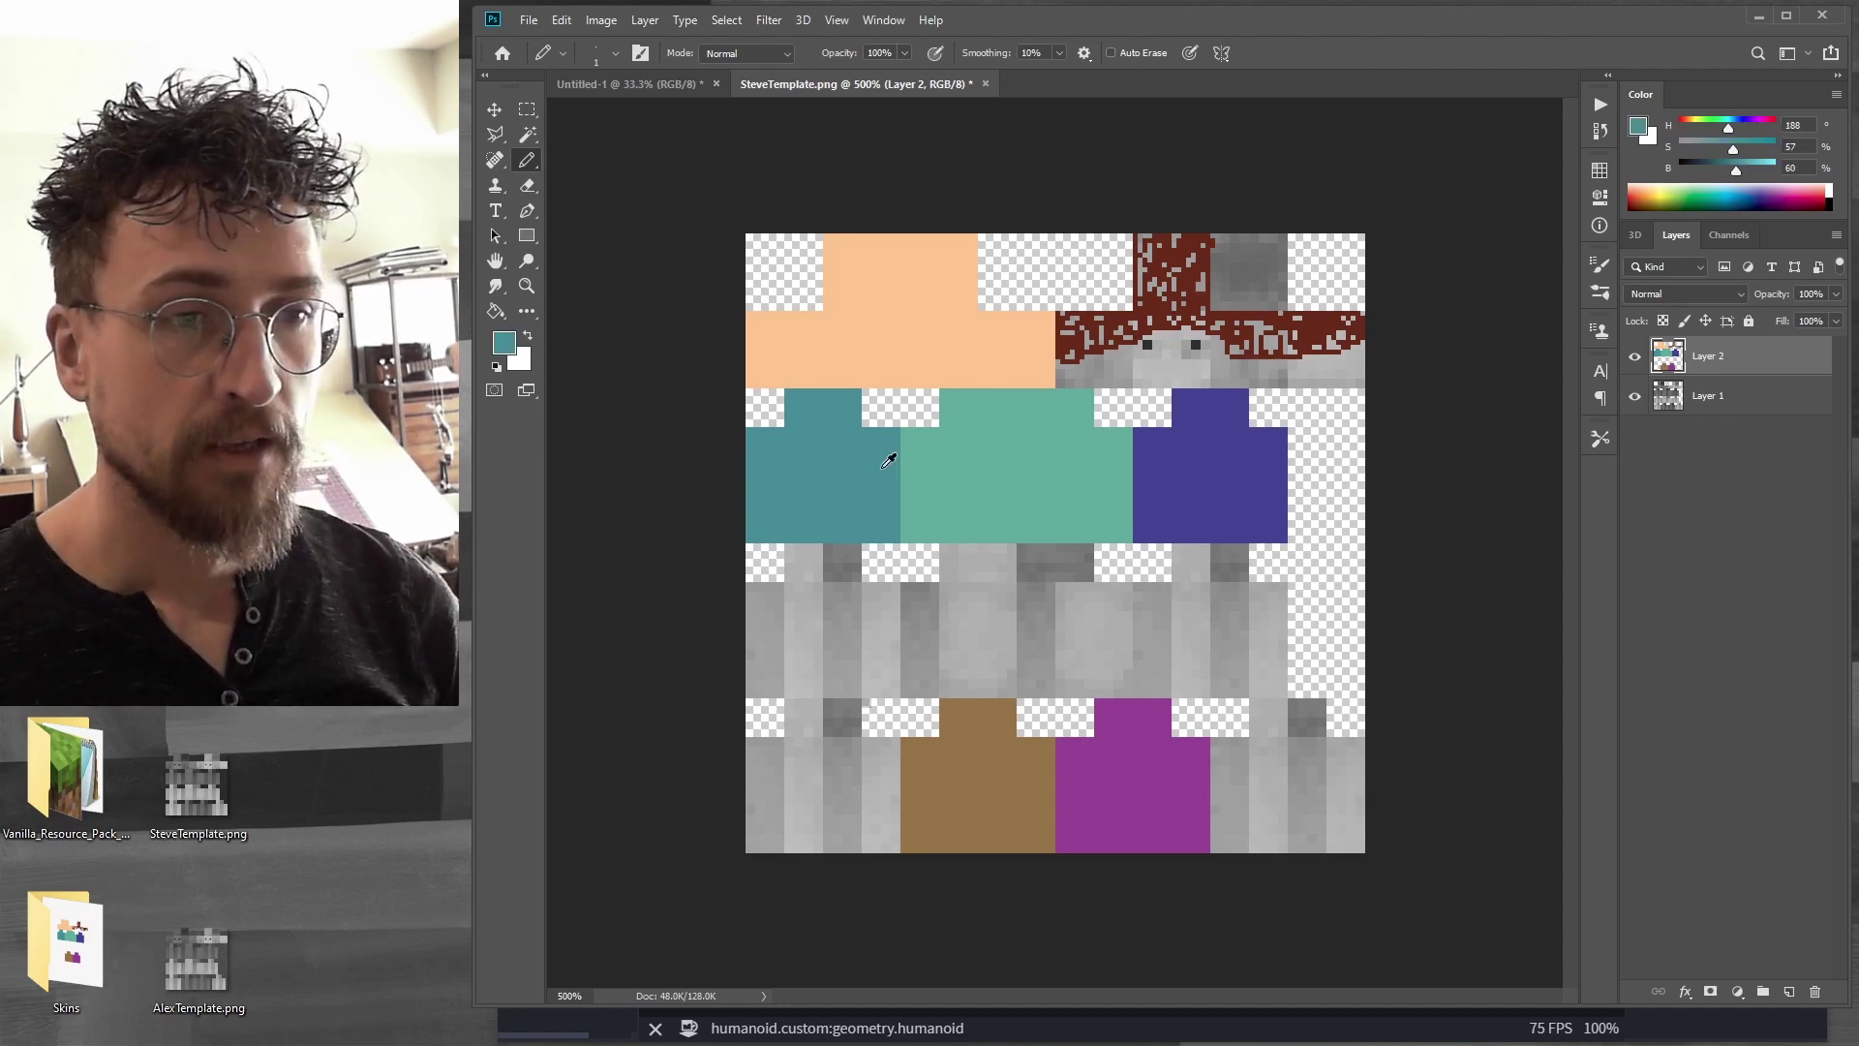
click(1713, 162)
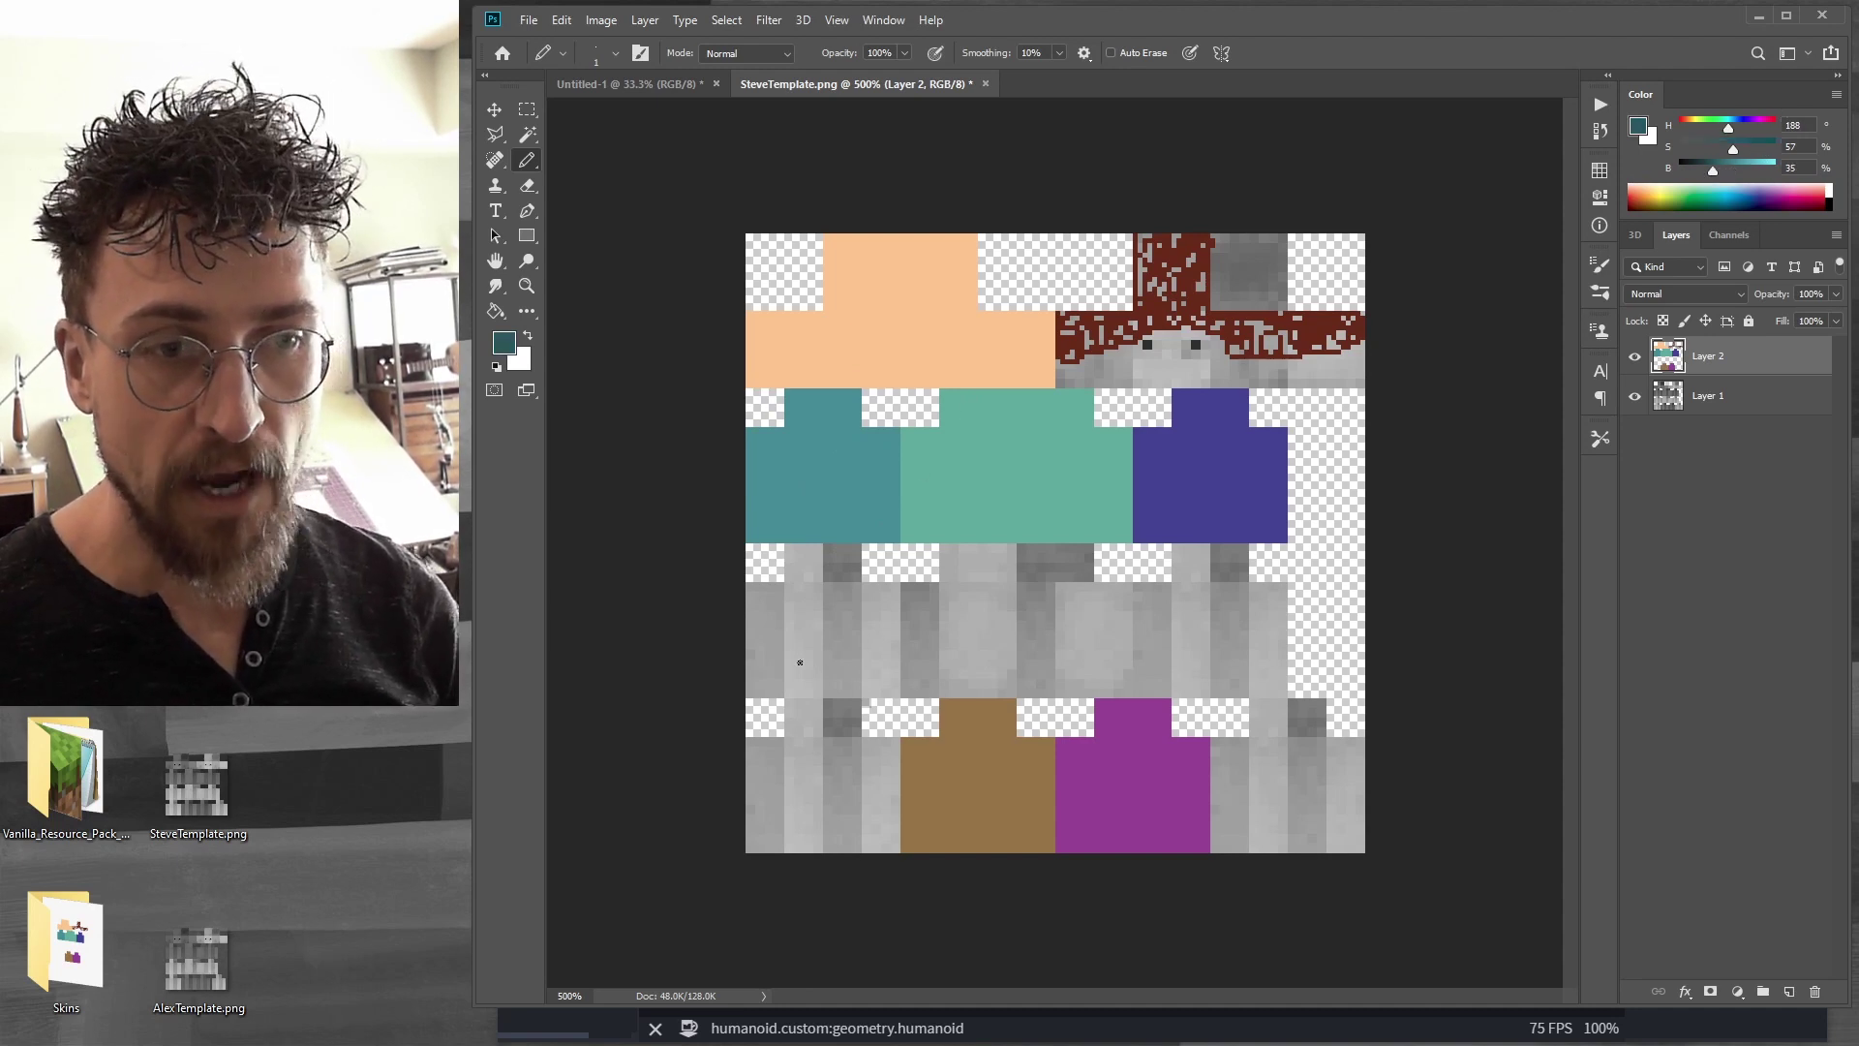
drag(900, 663, 746, 662)
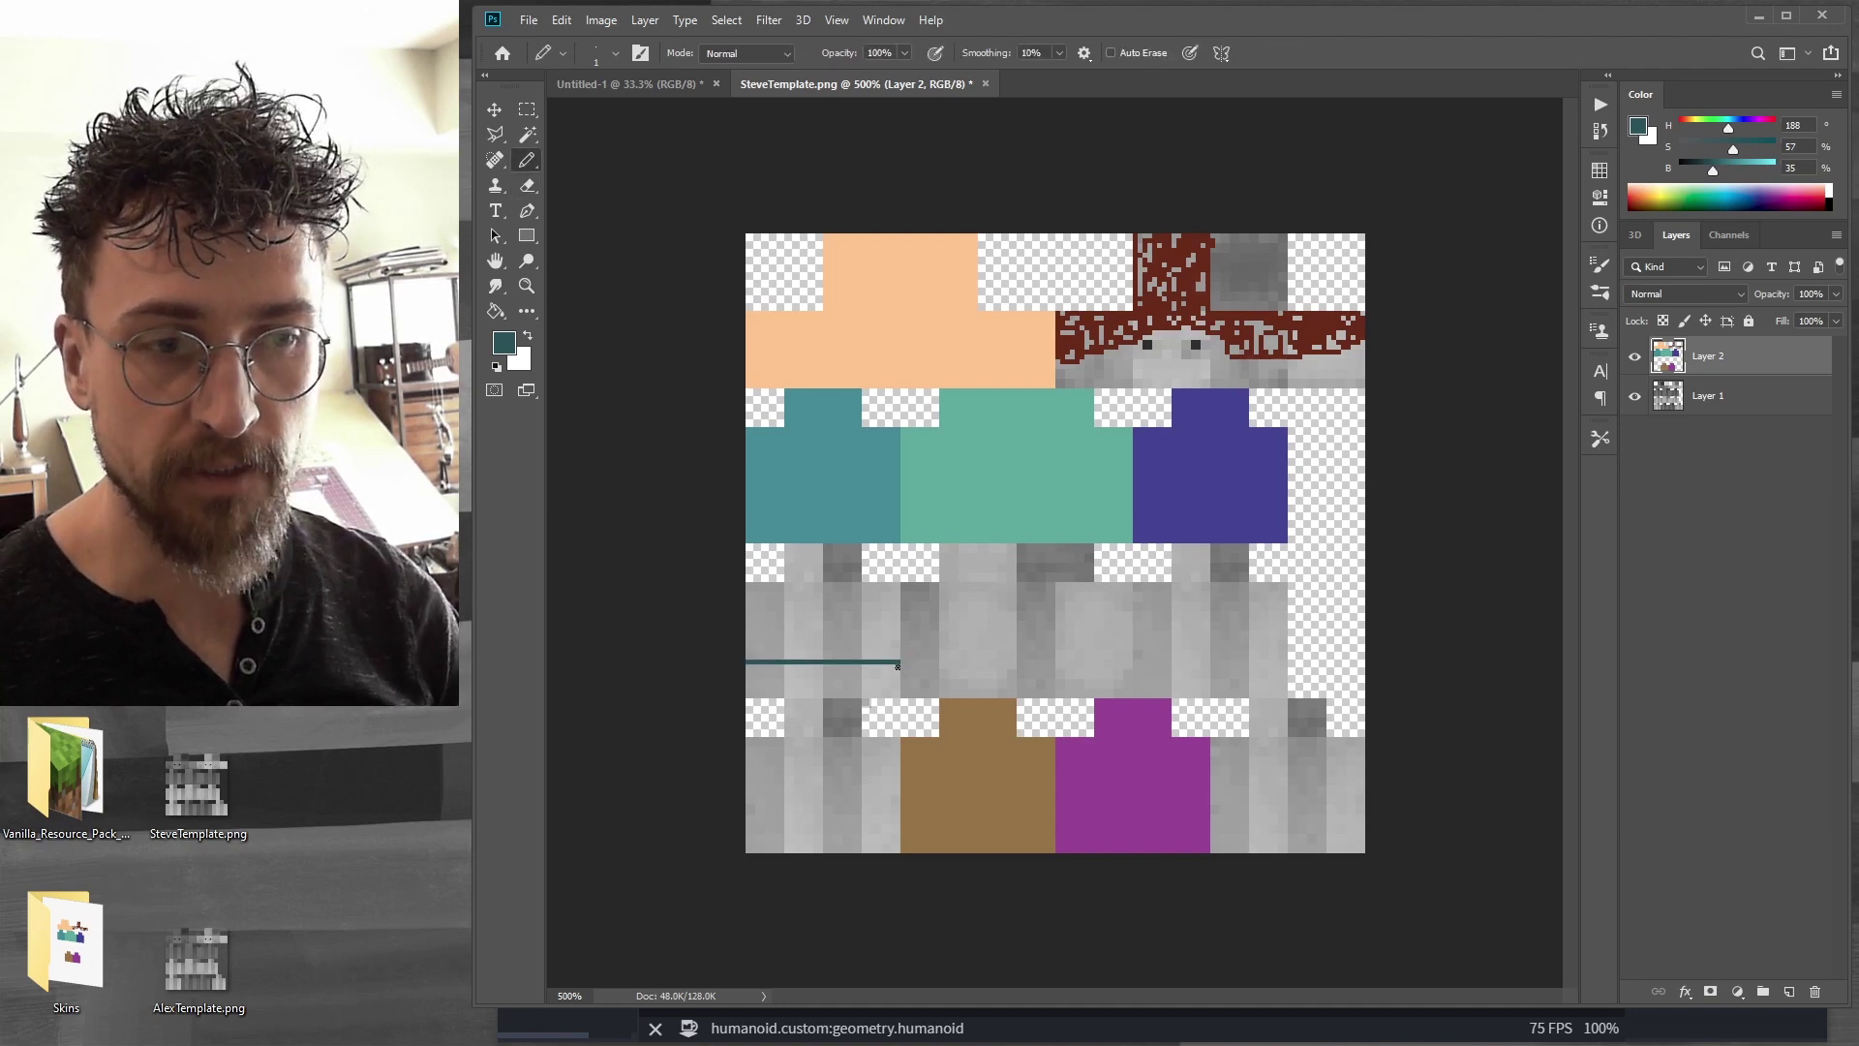
mouse_move(897, 668)
mouse_down()
mouse_move(897, 695)
mouse_move(746, 695)
mouse_move(892, 678)
mouse_up()
mouse_move(827, 547)
mouse_down()
mouse_move(826, 579)
mouse_move(827, 548)
mouse_move(856, 576)
mouse_up()
click(1634, 395)
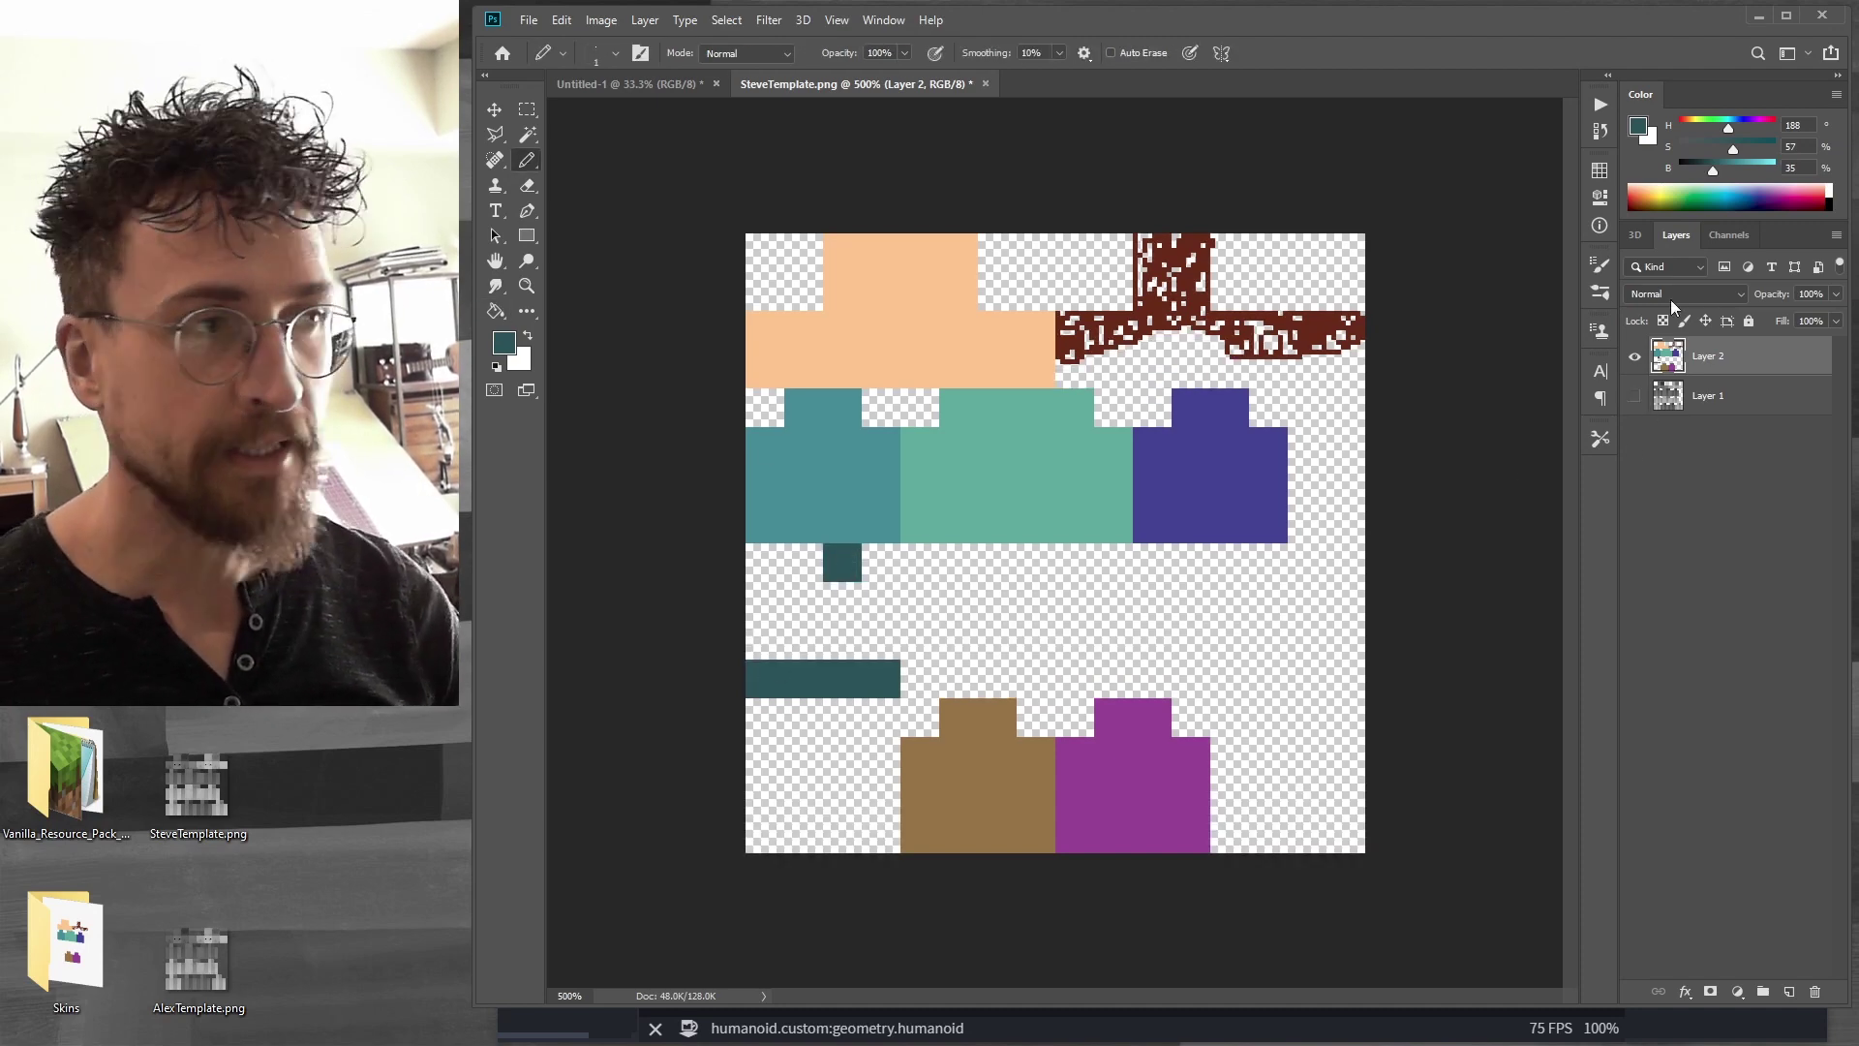
key(ctrl+alt+shift+s)
Save the texture for web, overwriting SteveScream.png
key(Return)
click(1015, 322)
click(1359, 531)
click(1365, 511)
Orbit and zoom the Blockbench model to inspect the dark teal leg block, then return to Photoshop
key(alt+Tab)
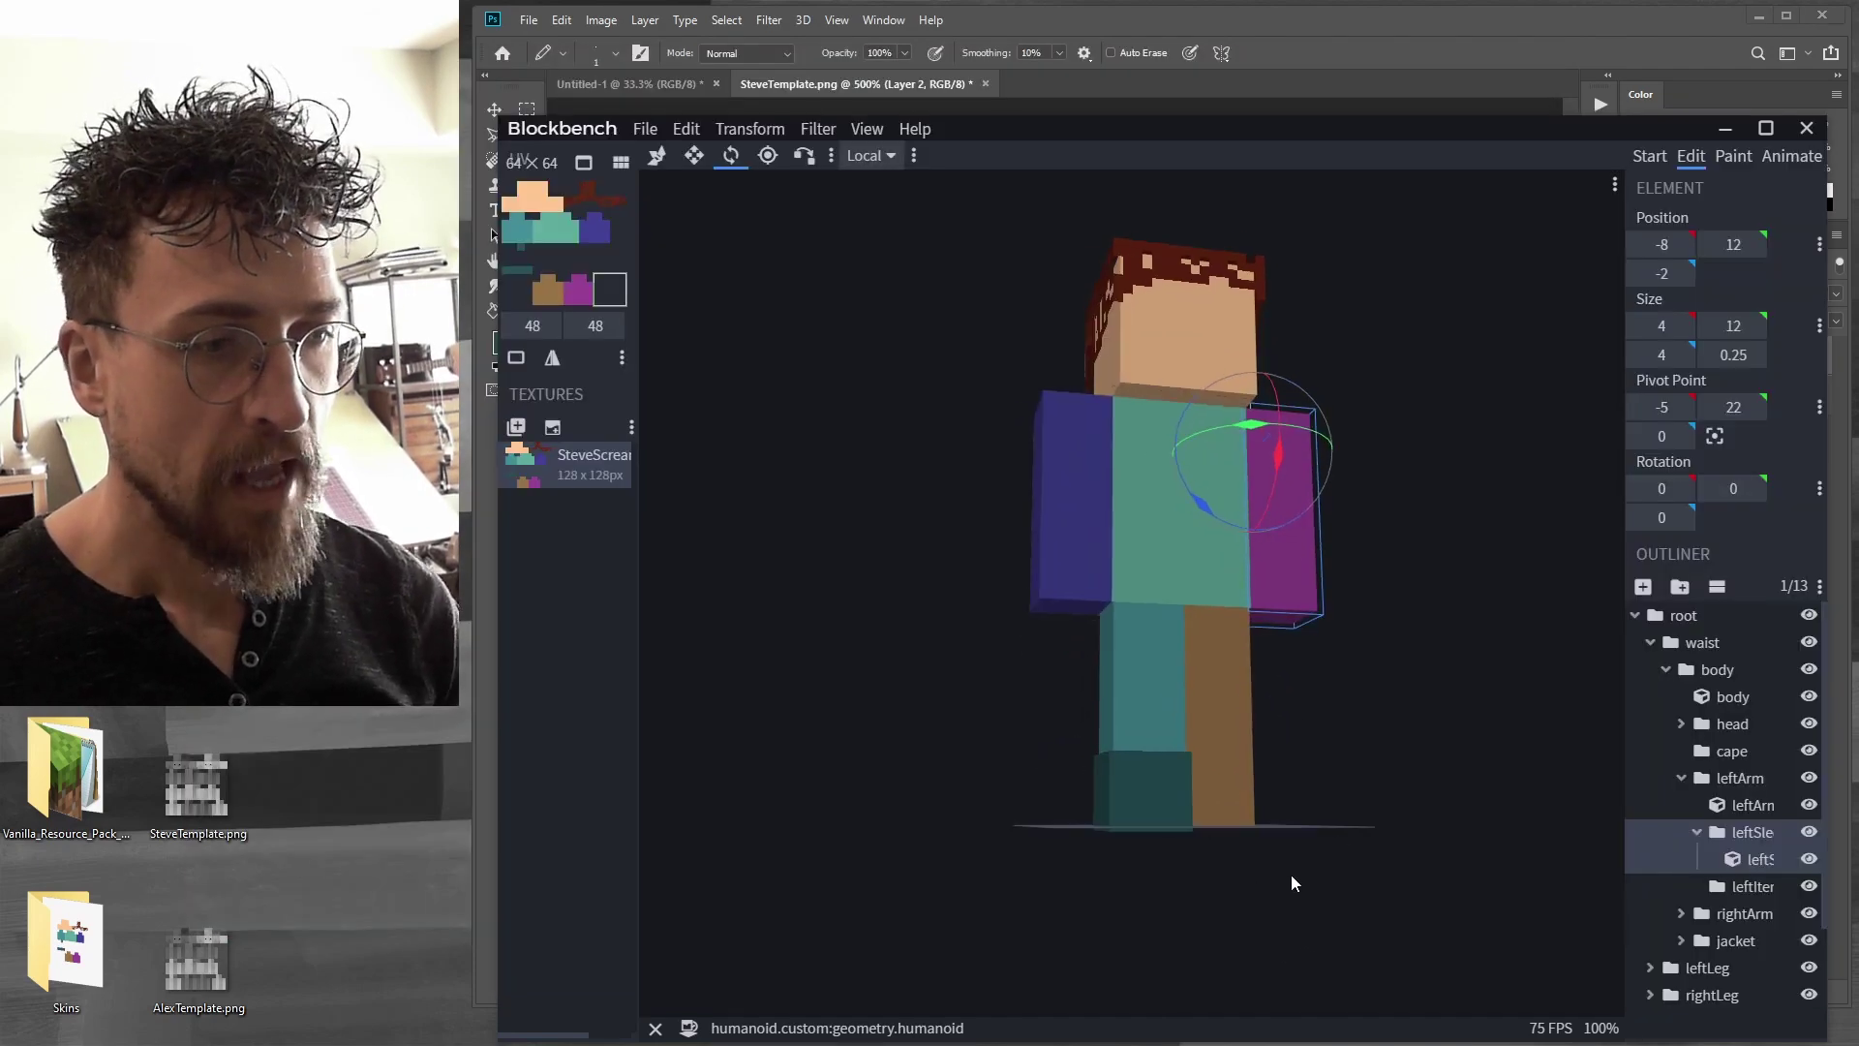
drag(1309, 876, 1365, 885)
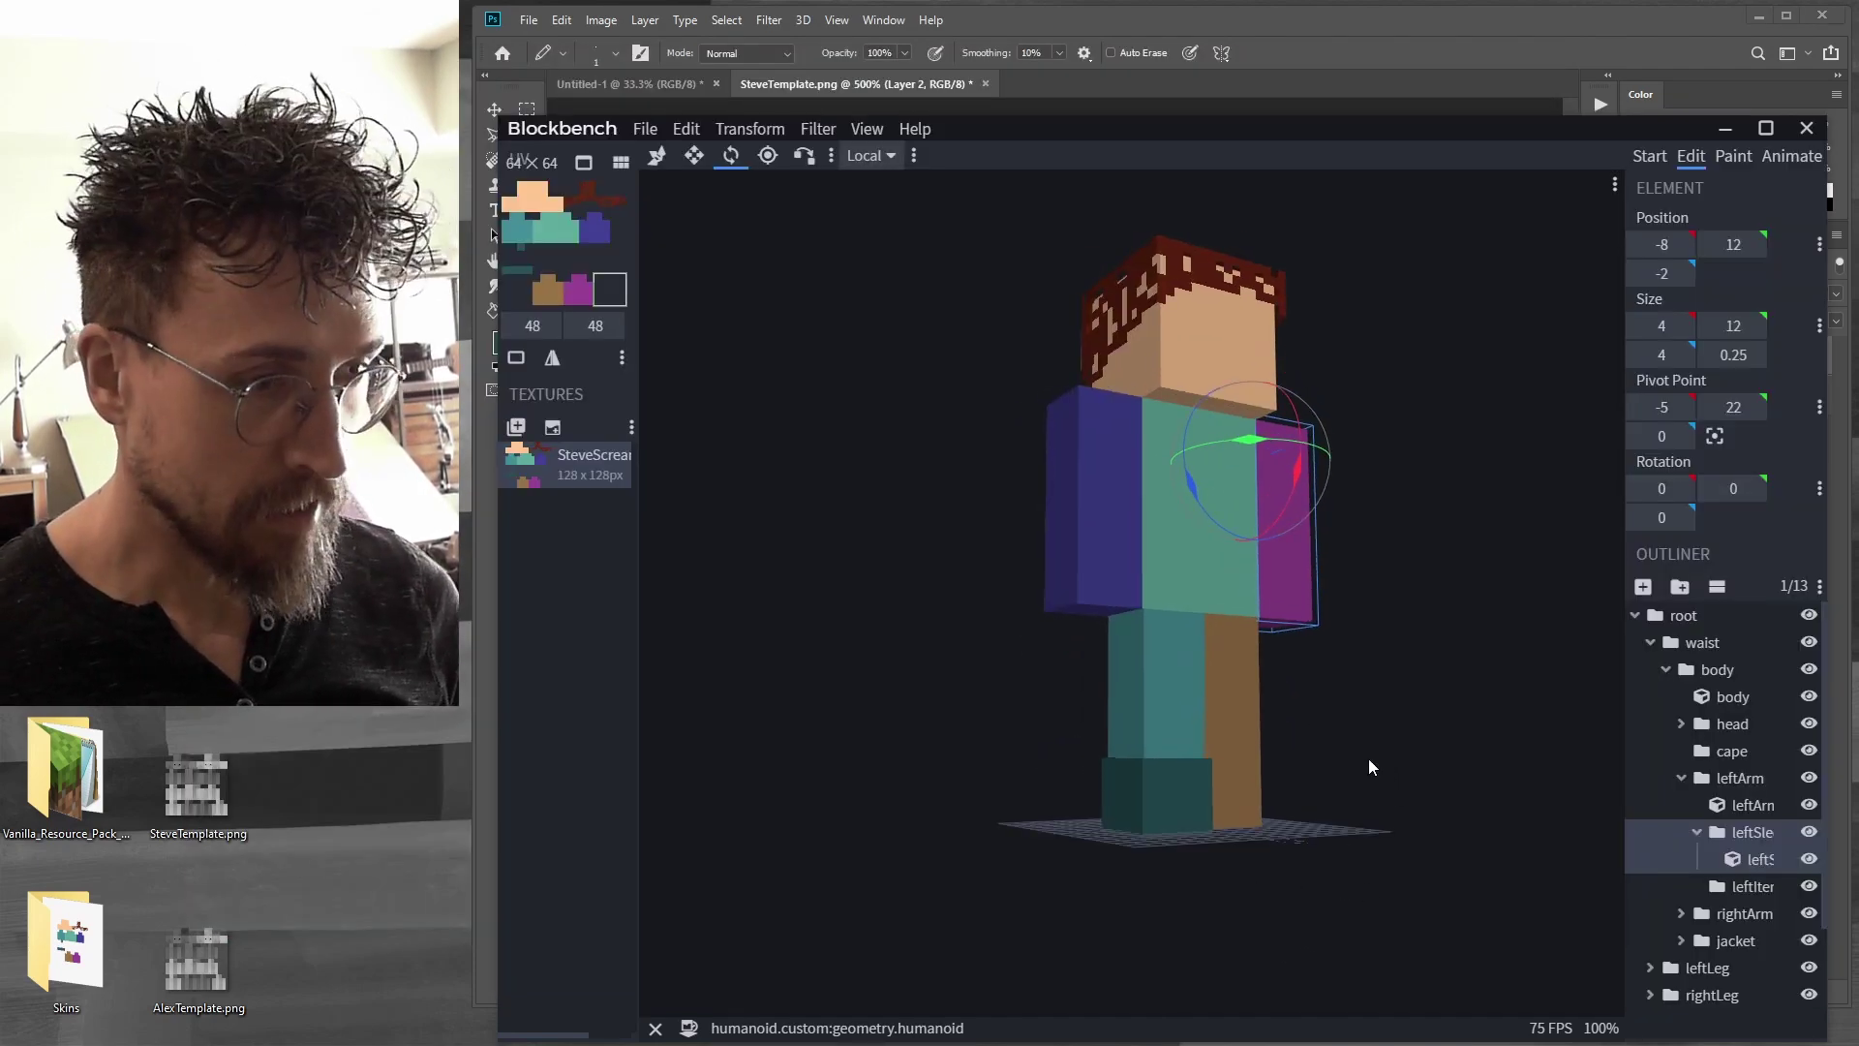
scroll(1279, 905, up, 5)
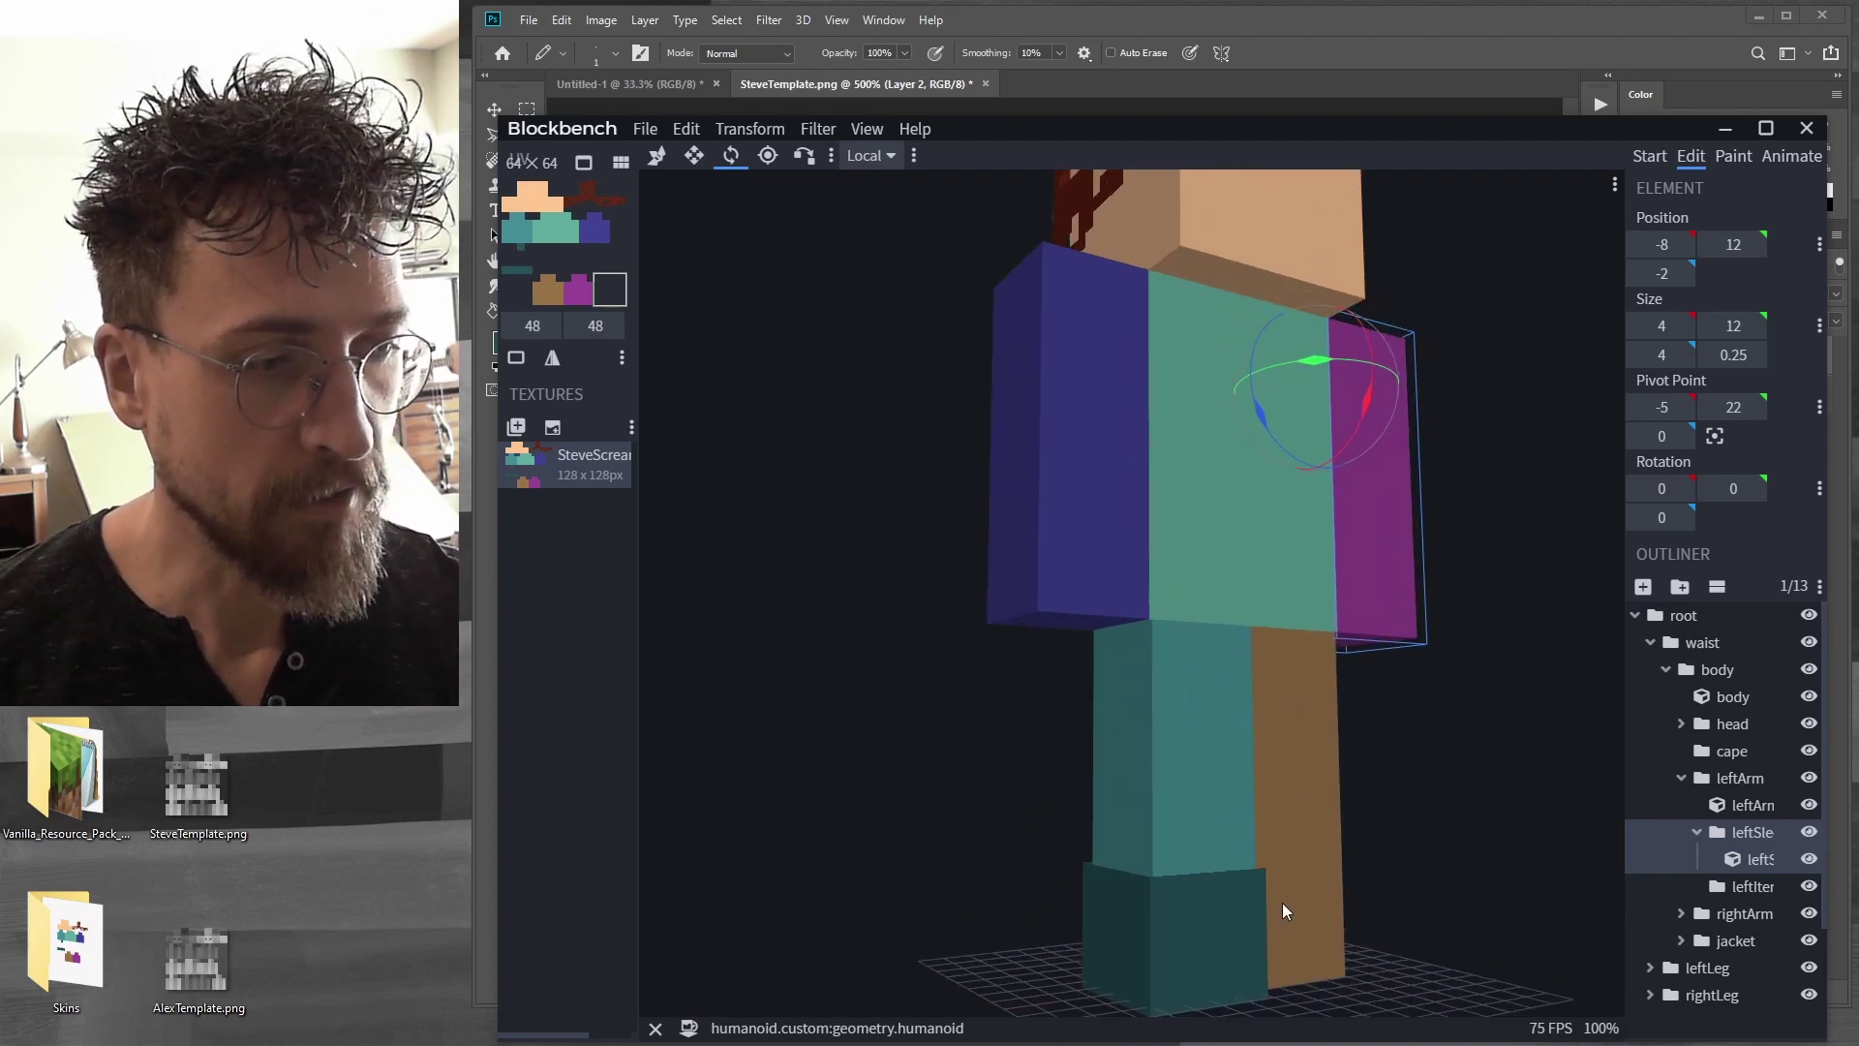
drag(1489, 858, 1432, 552)
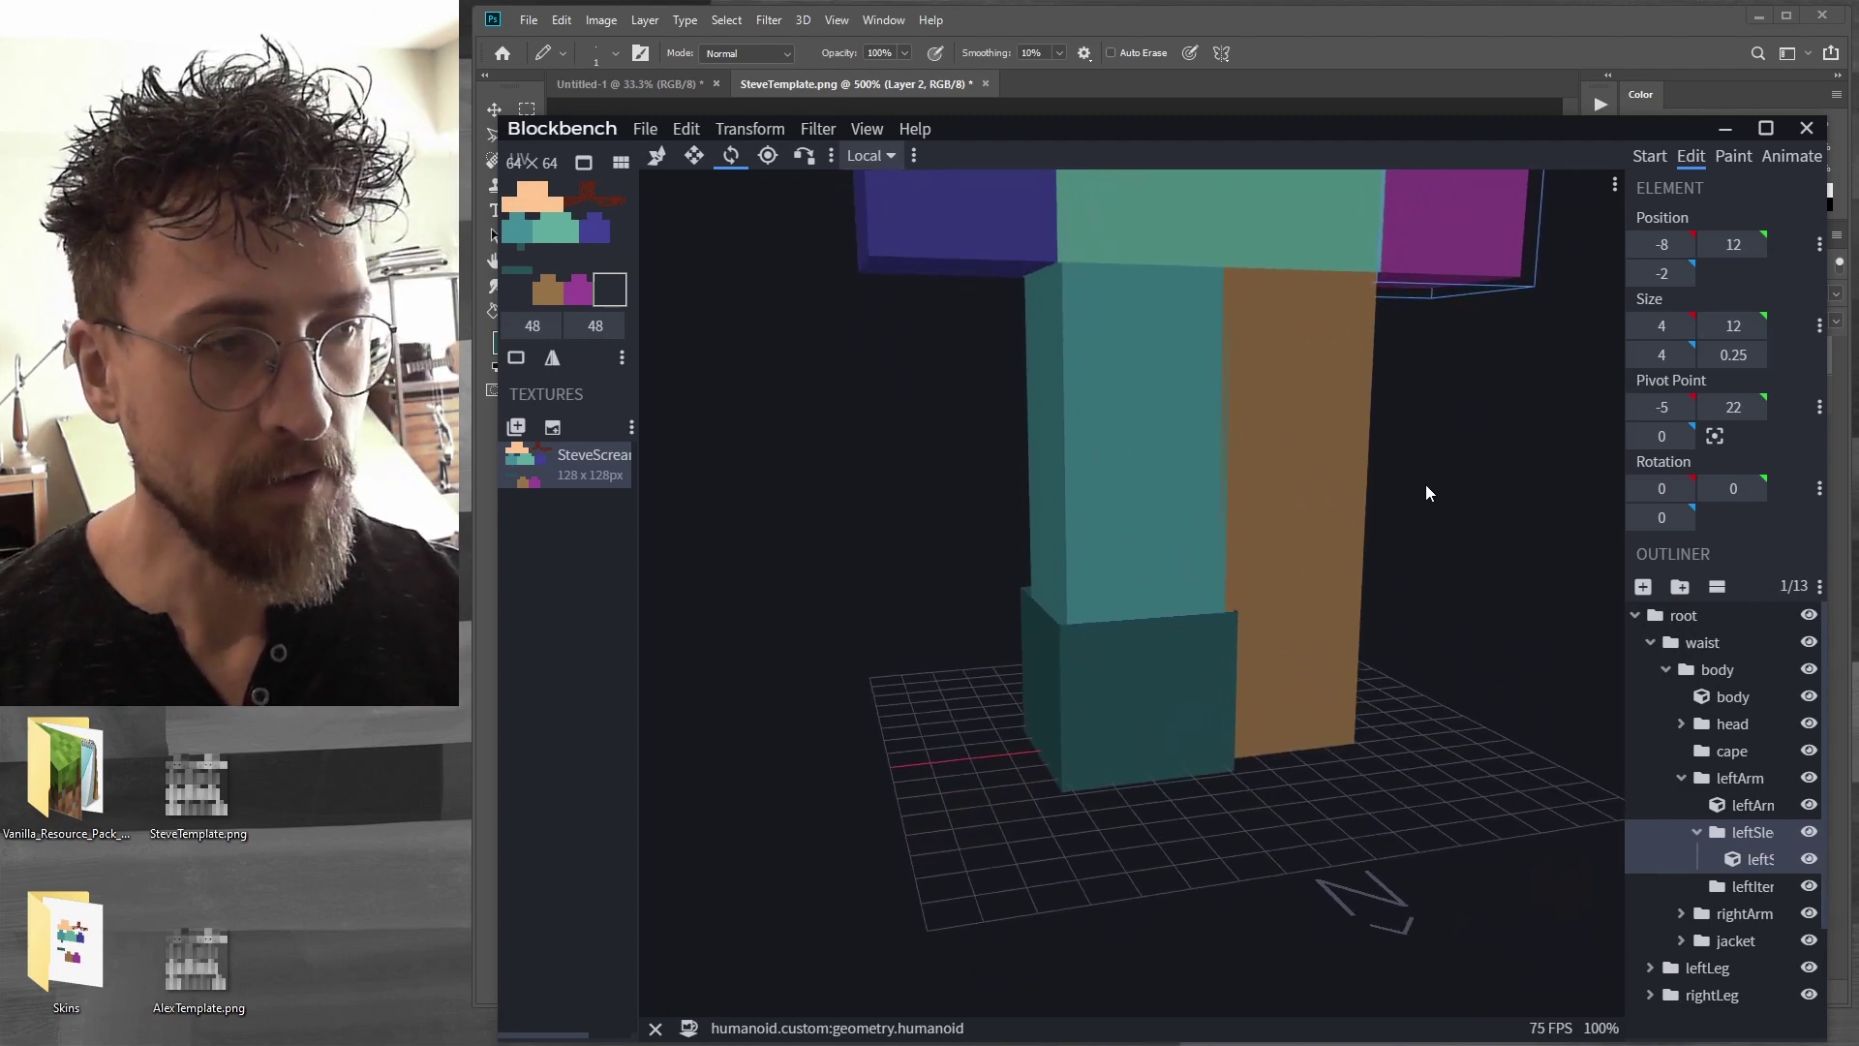
click(1404, 67)
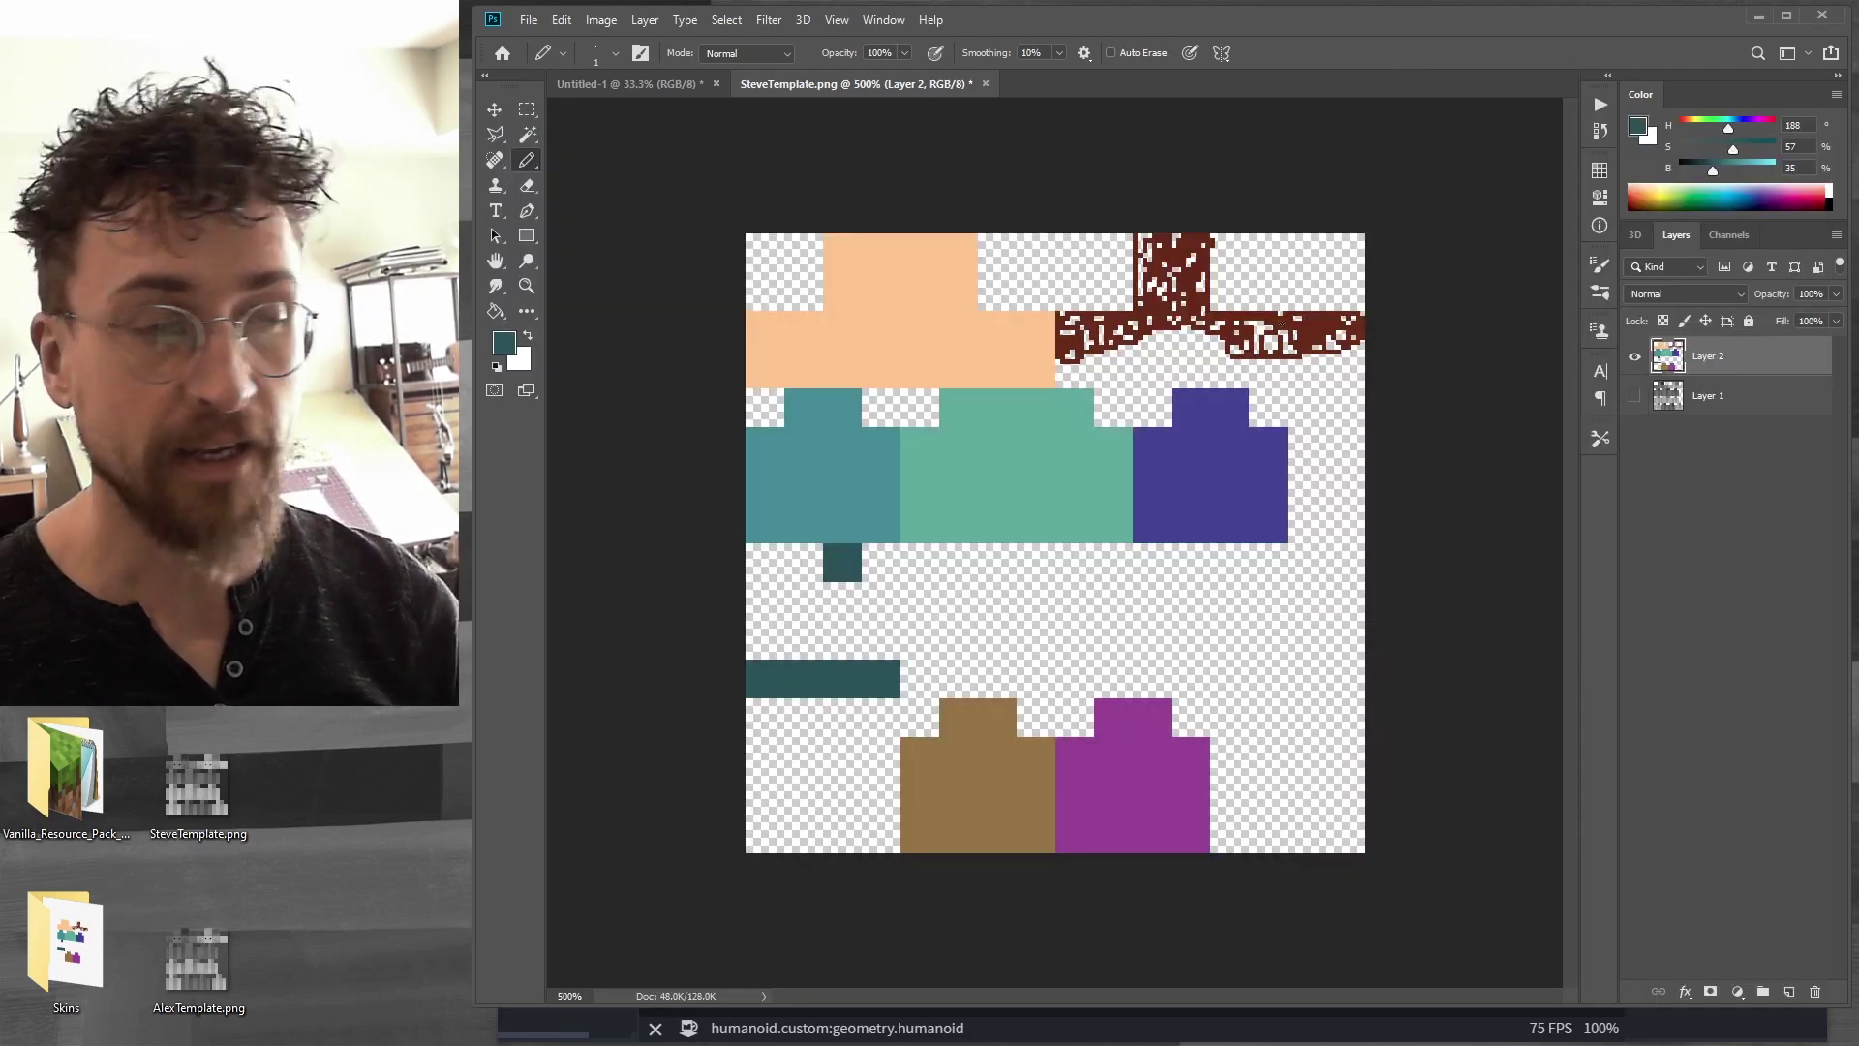
Undo the dark teal bar and small square
key(ctrl+z)
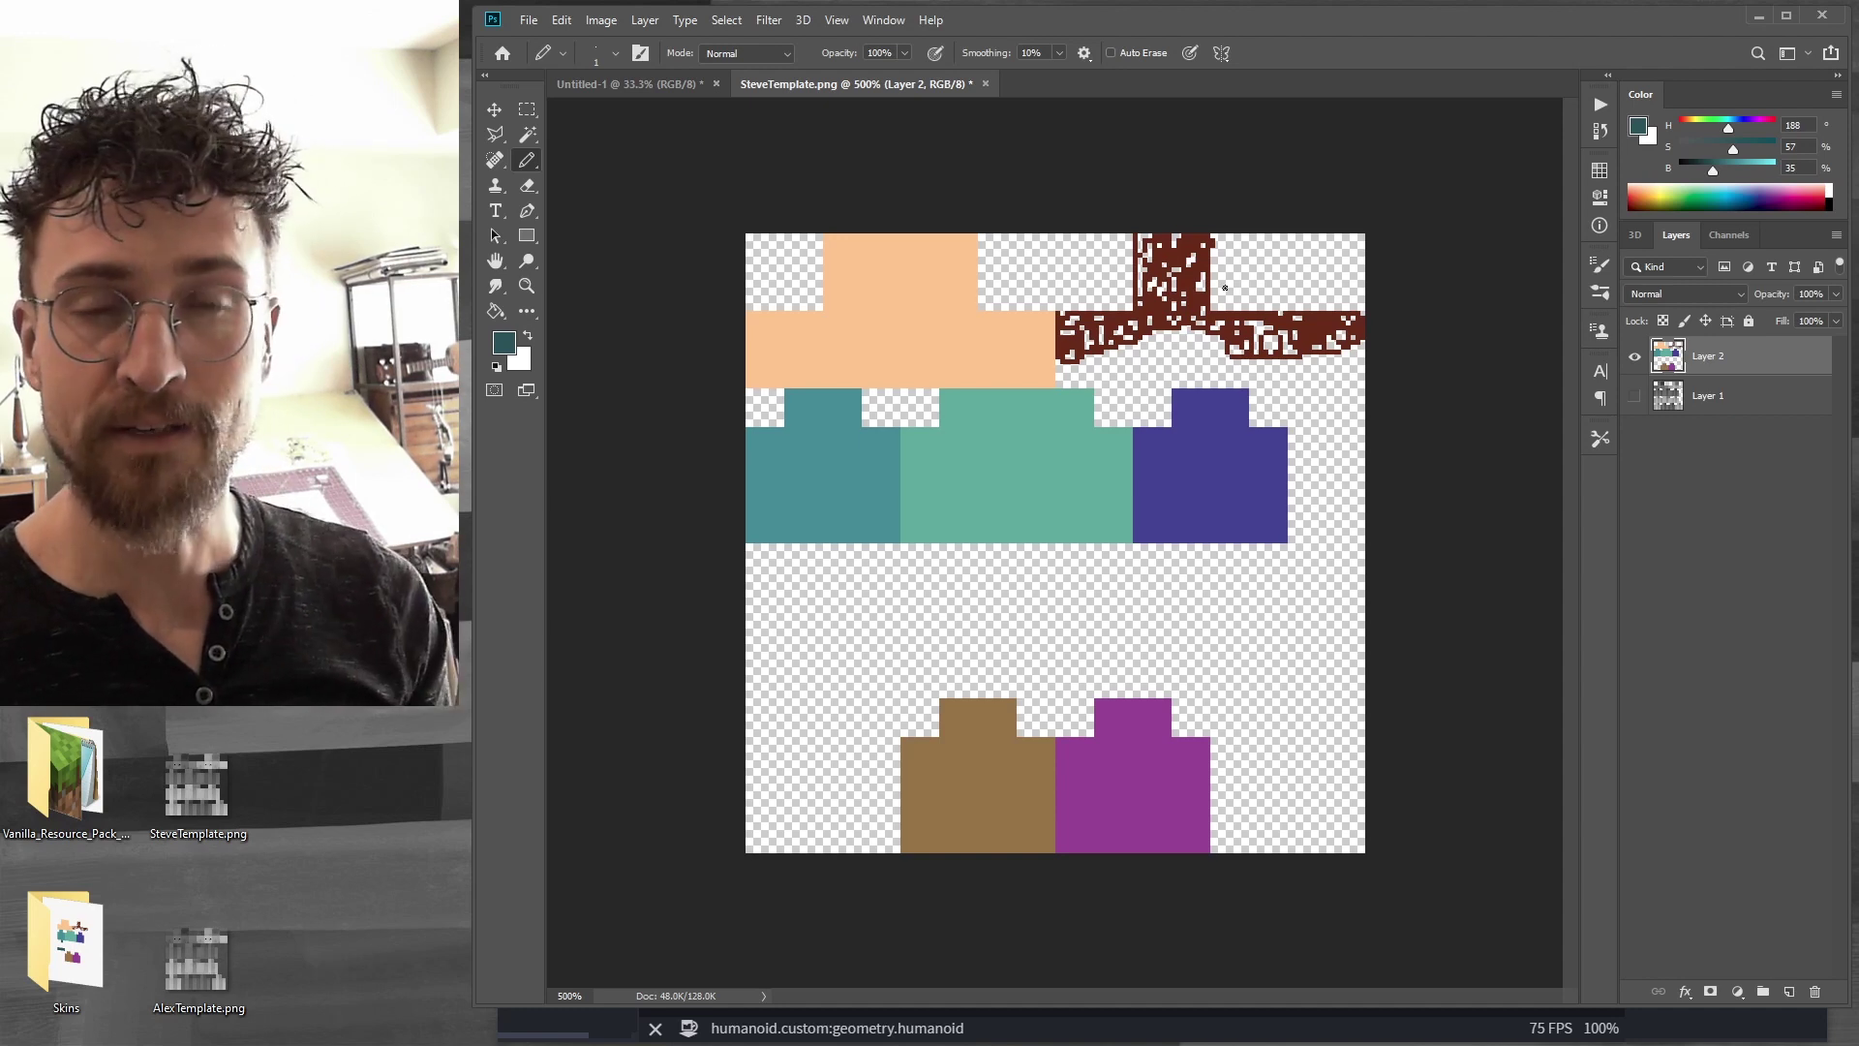
Open the recent file _AhhhhhhhhHD.psd and toggle its _b template layer on, then off
click(529, 20)
click(822, 116)
key(z)
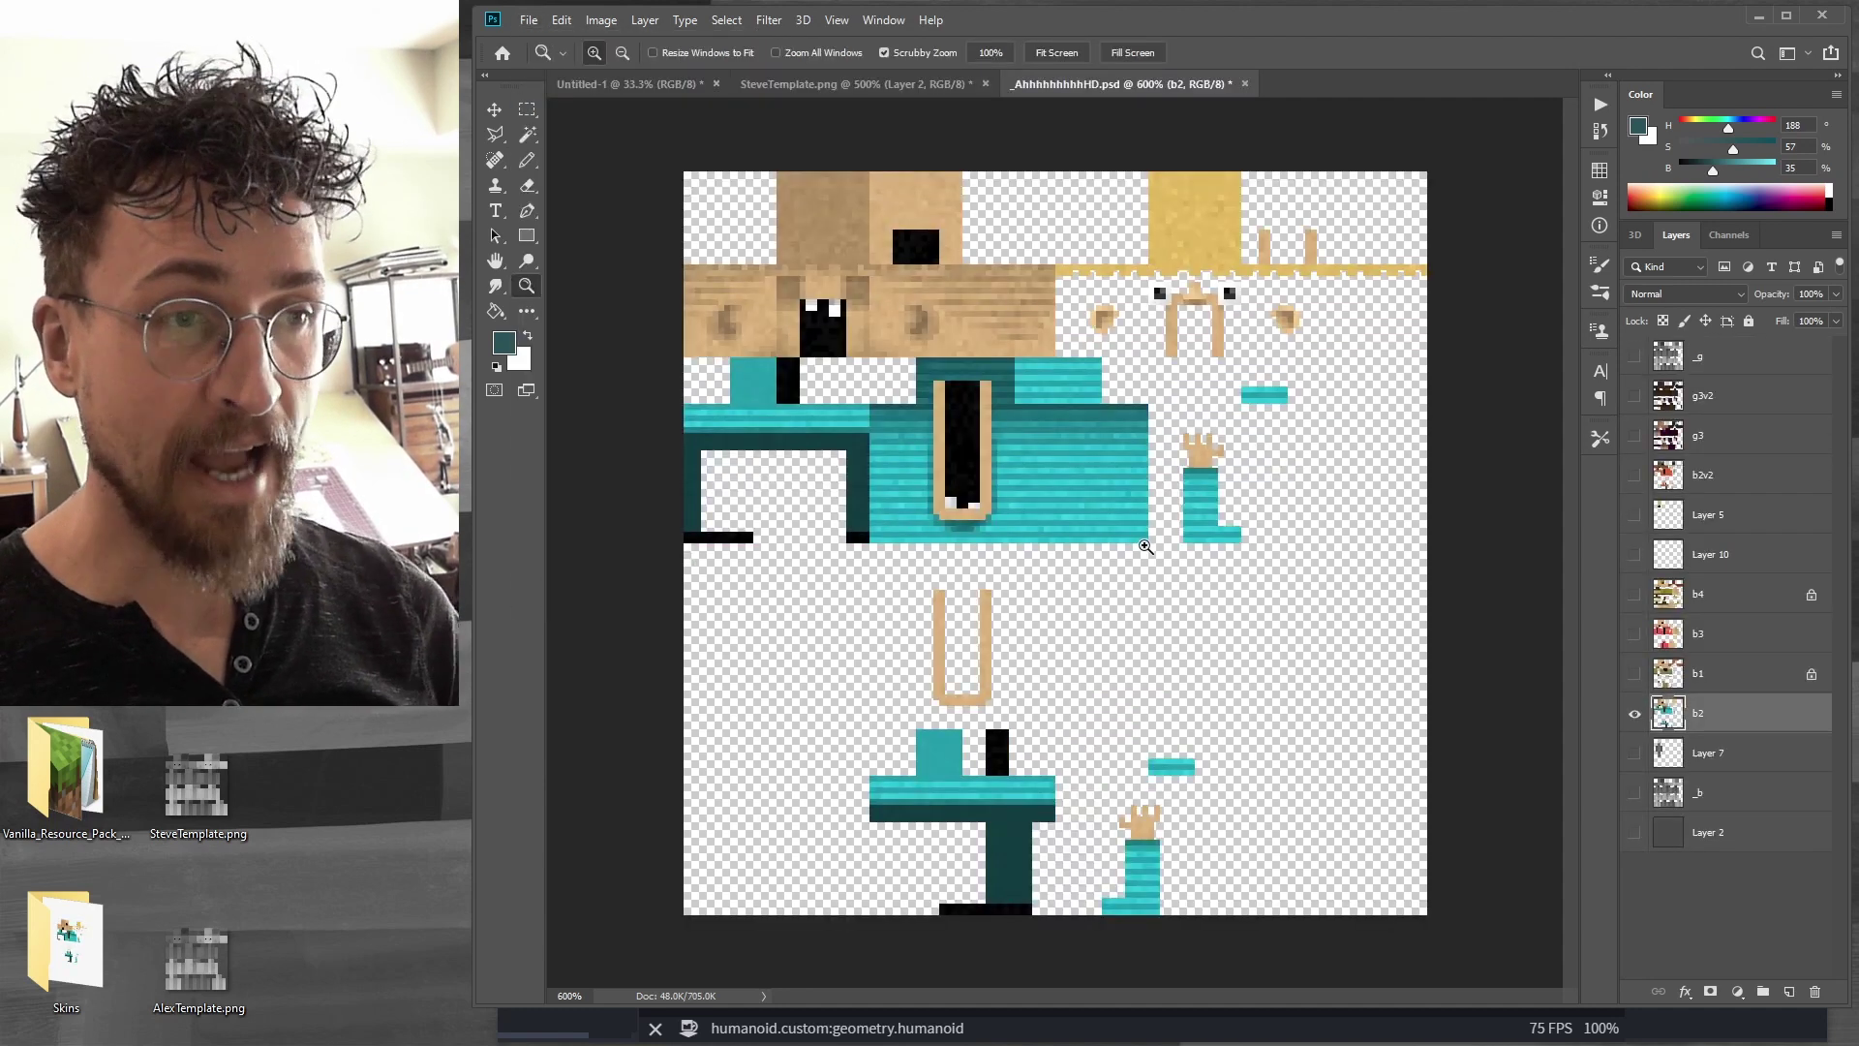
click(1634, 792)
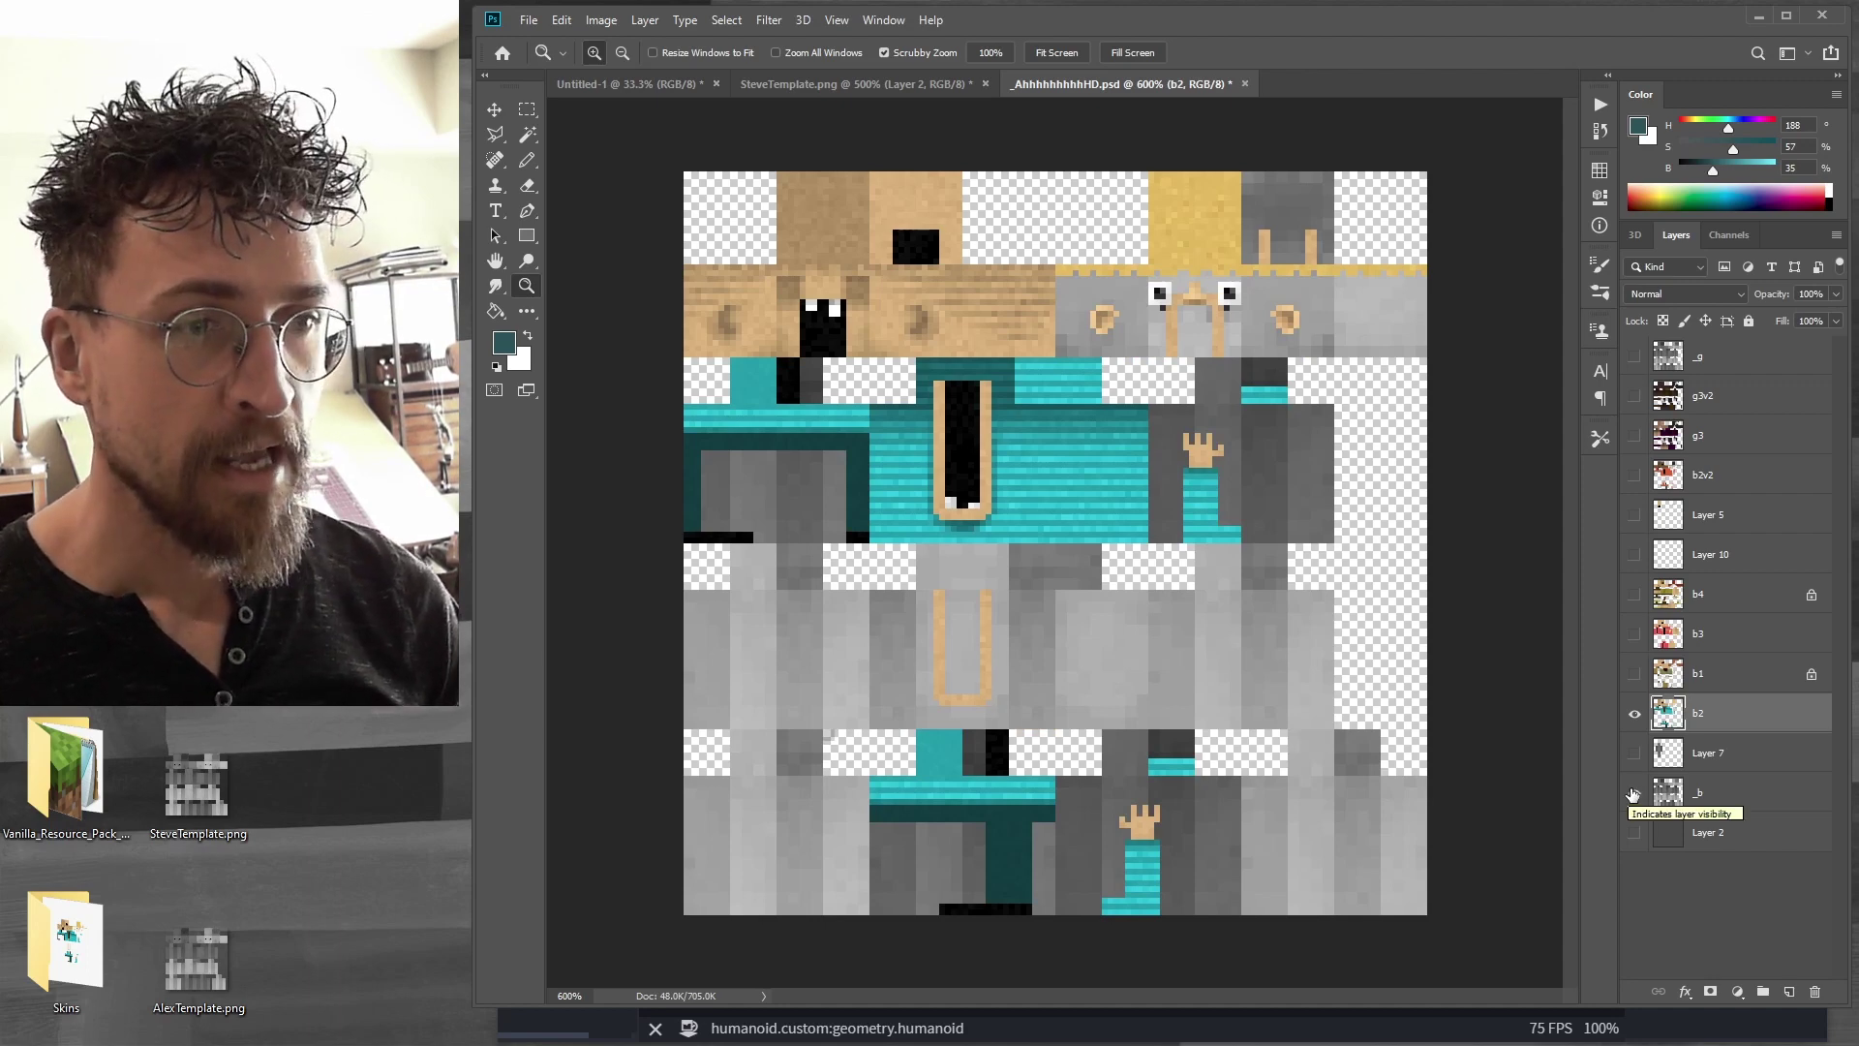
click(1632, 792)
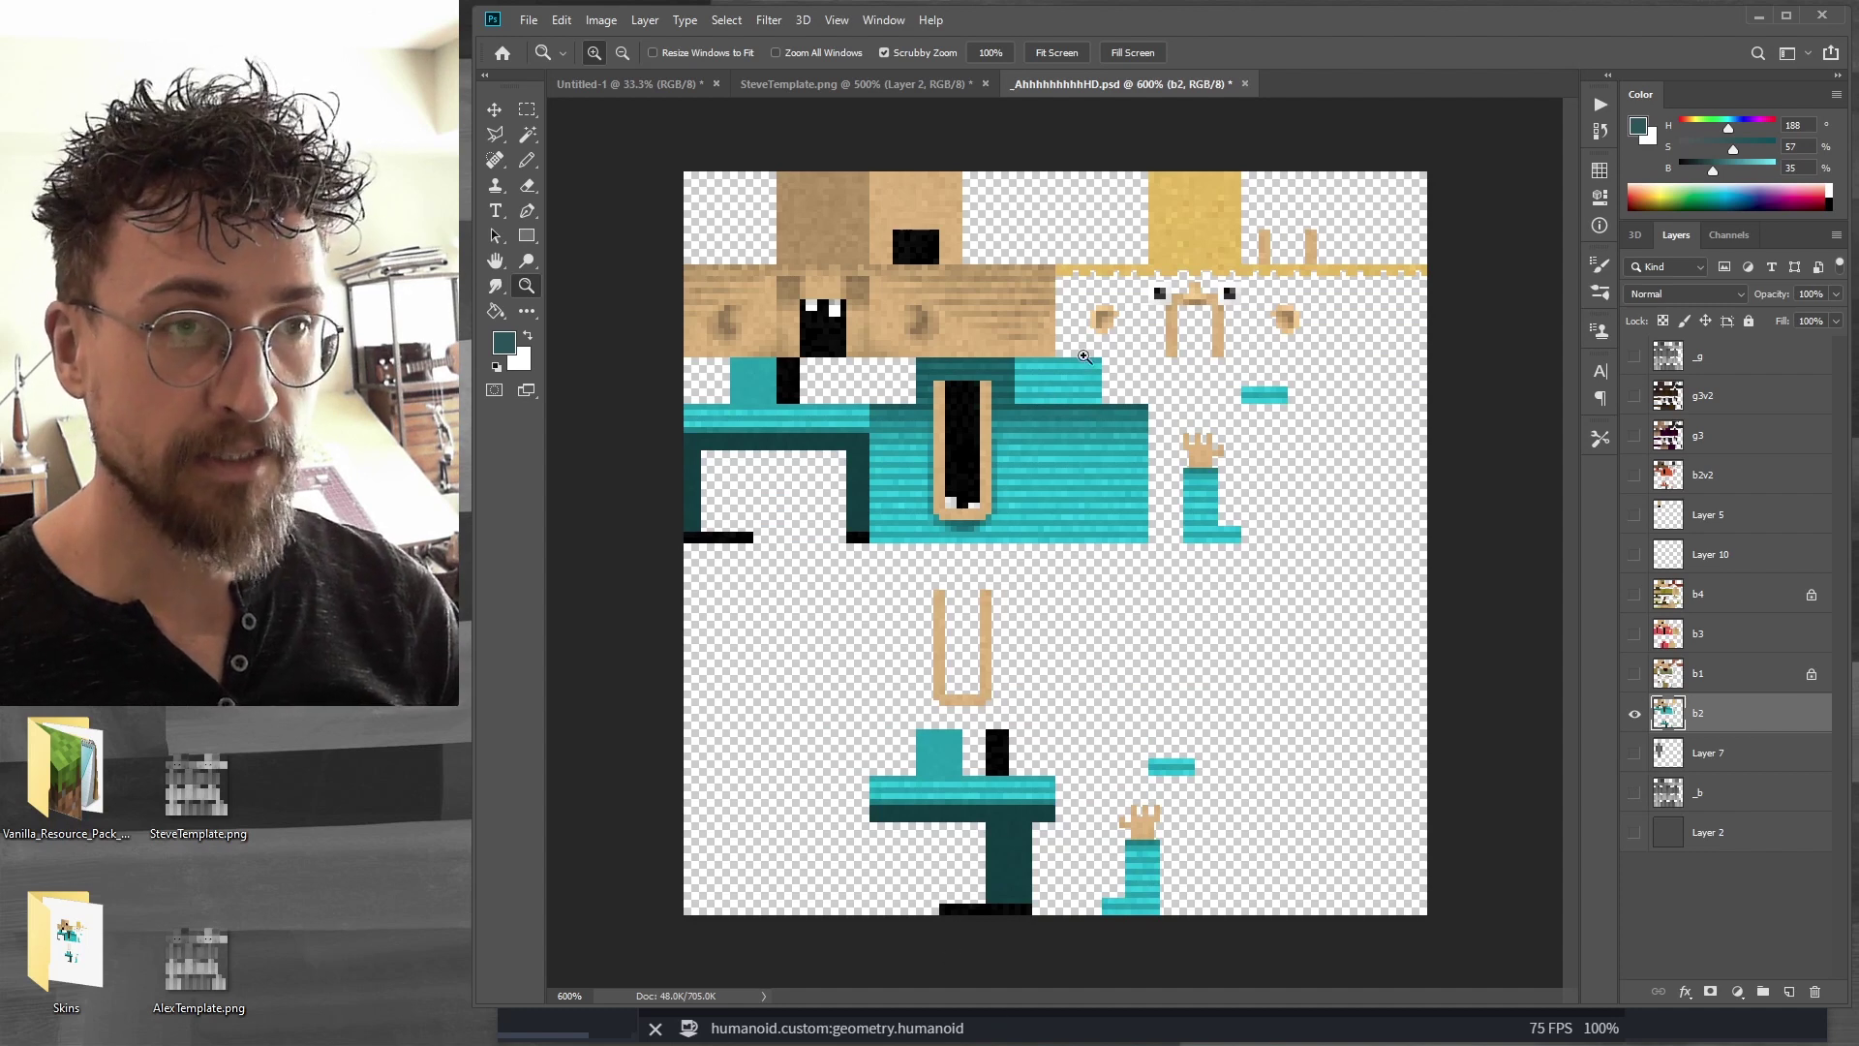
click(1035, 1028)
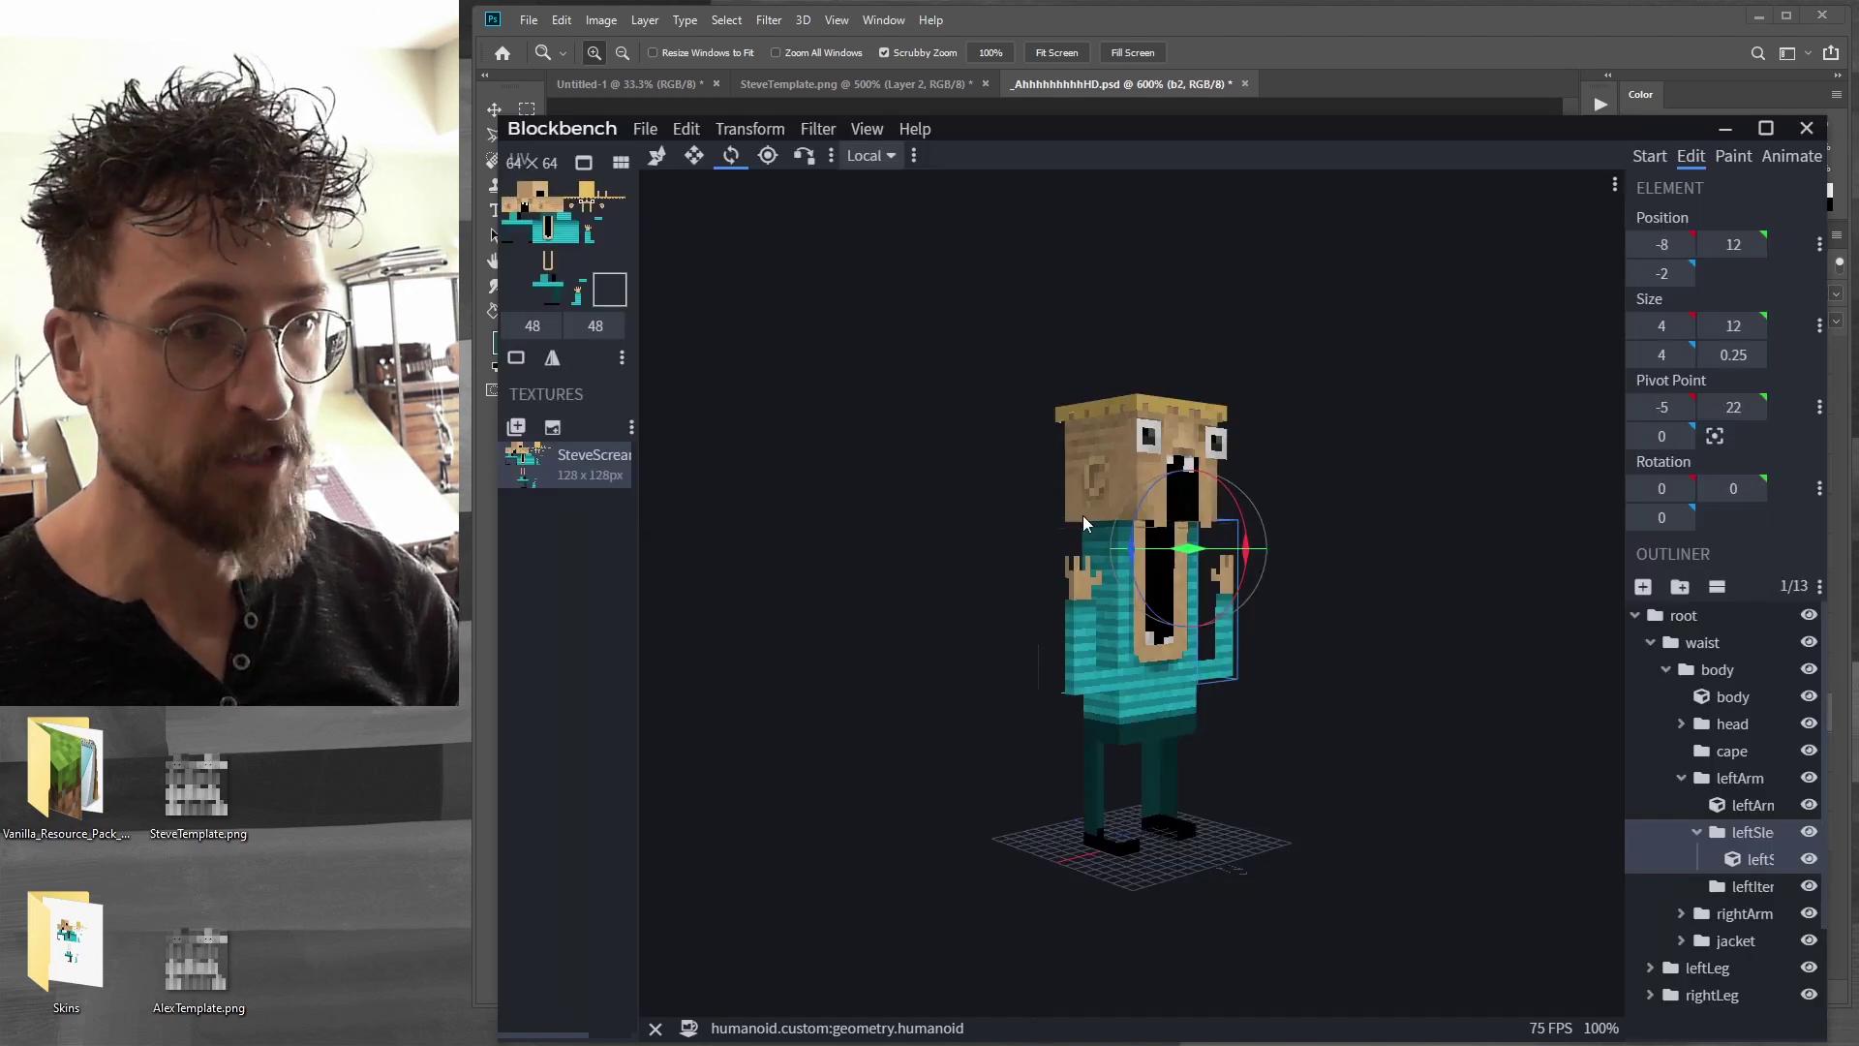
drag(1013, 583, 1268, 479)
click(1271, 27)
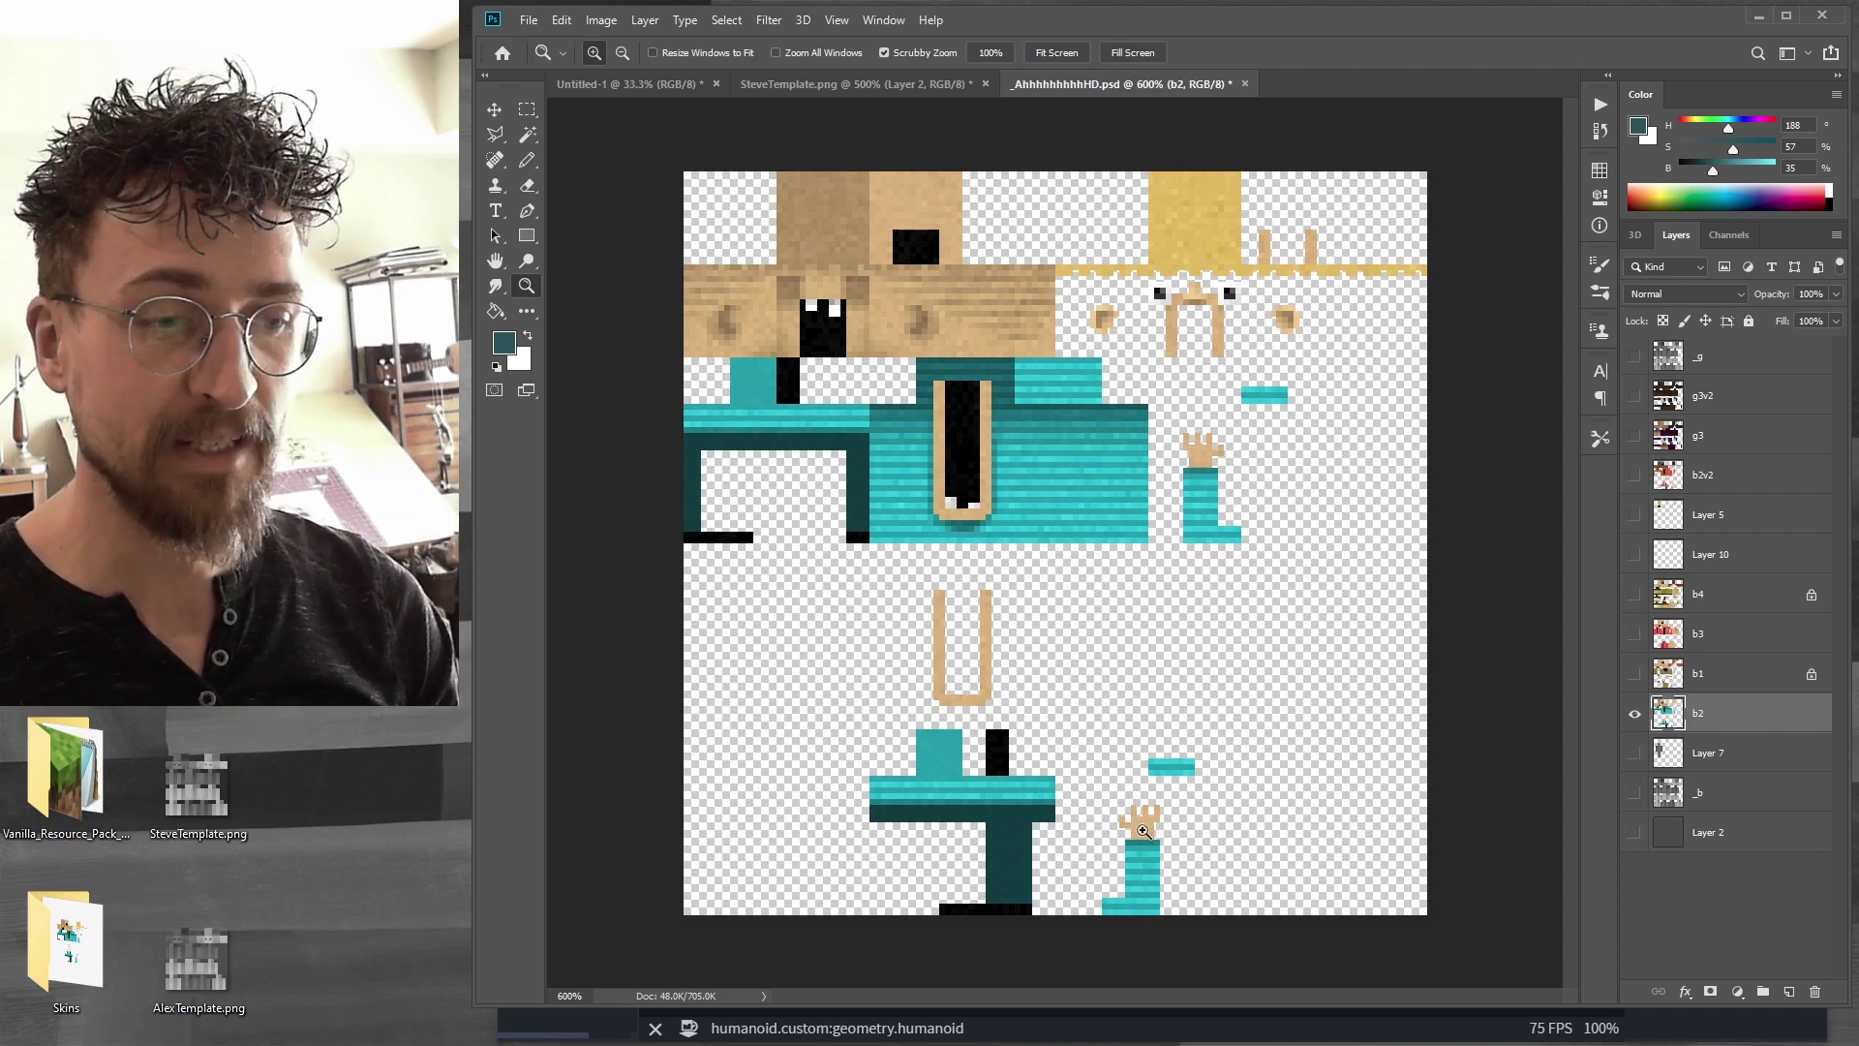
click(1077, 1036)
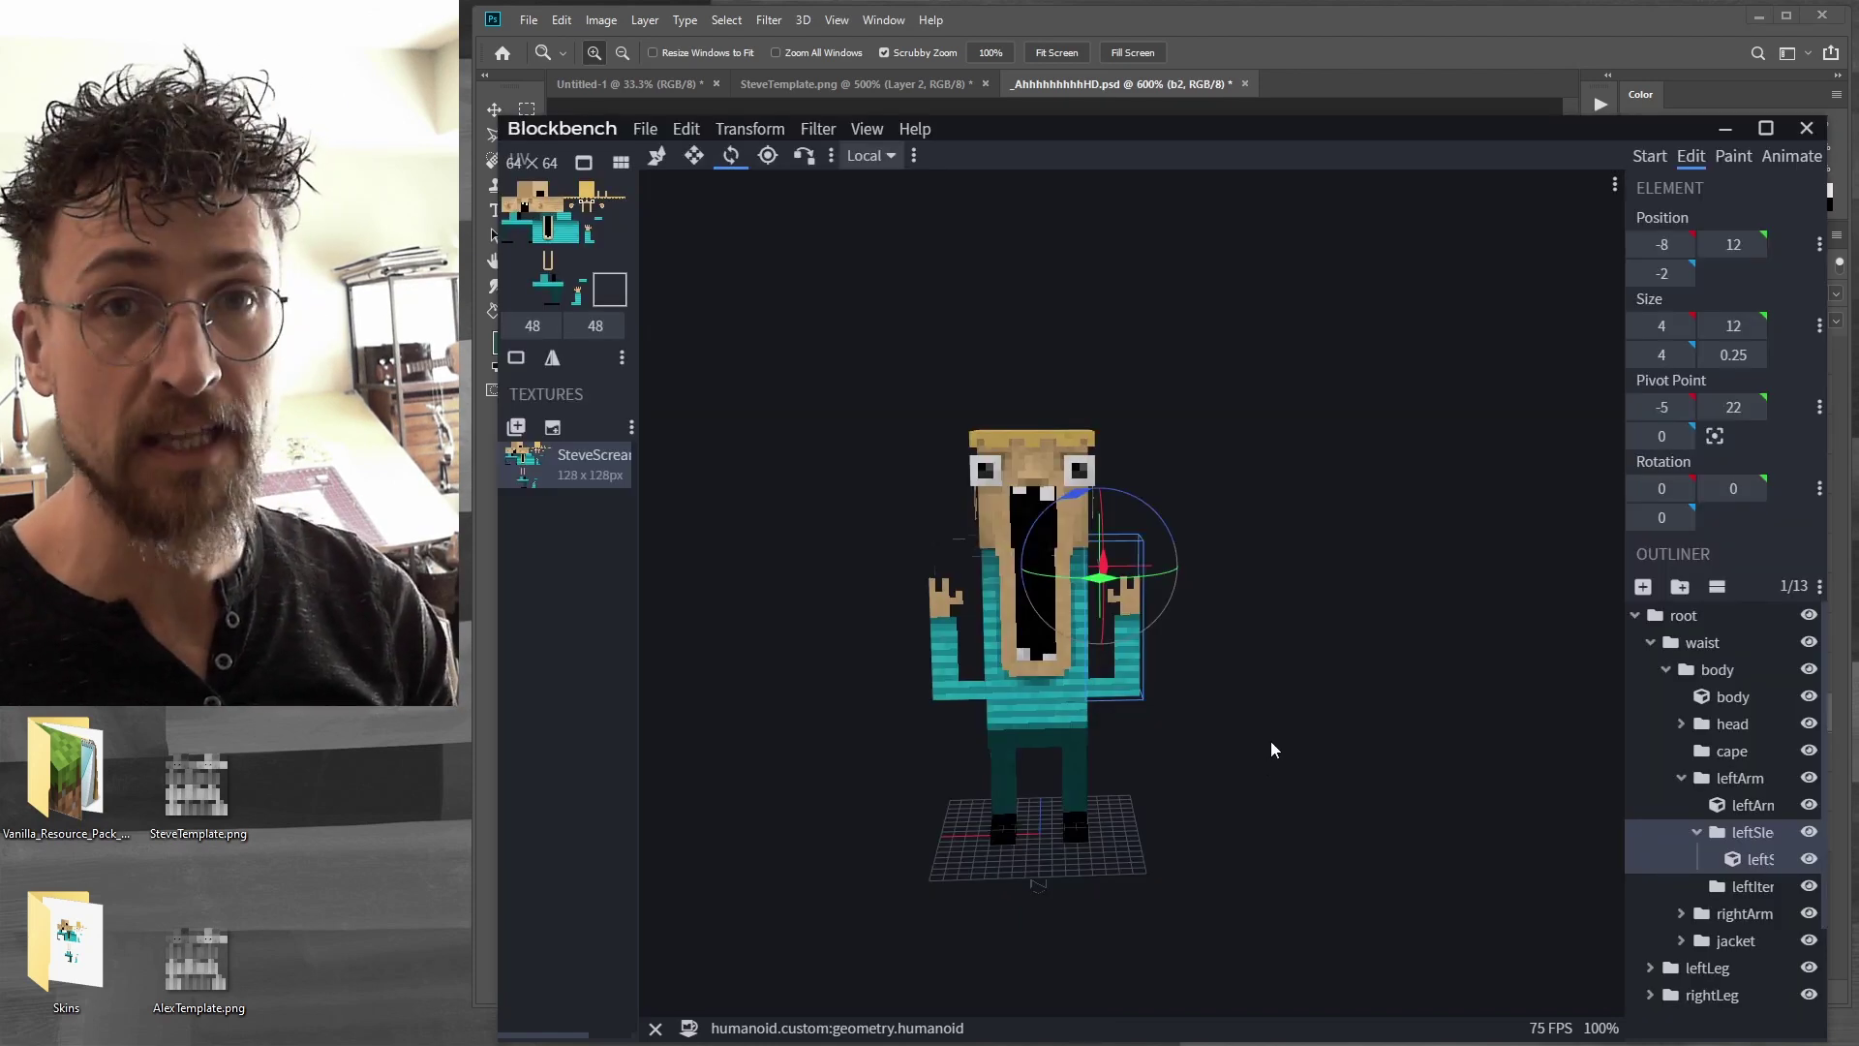
drag(1267, 809, 1458, 550)
scroll(1458, 550, up, 5)
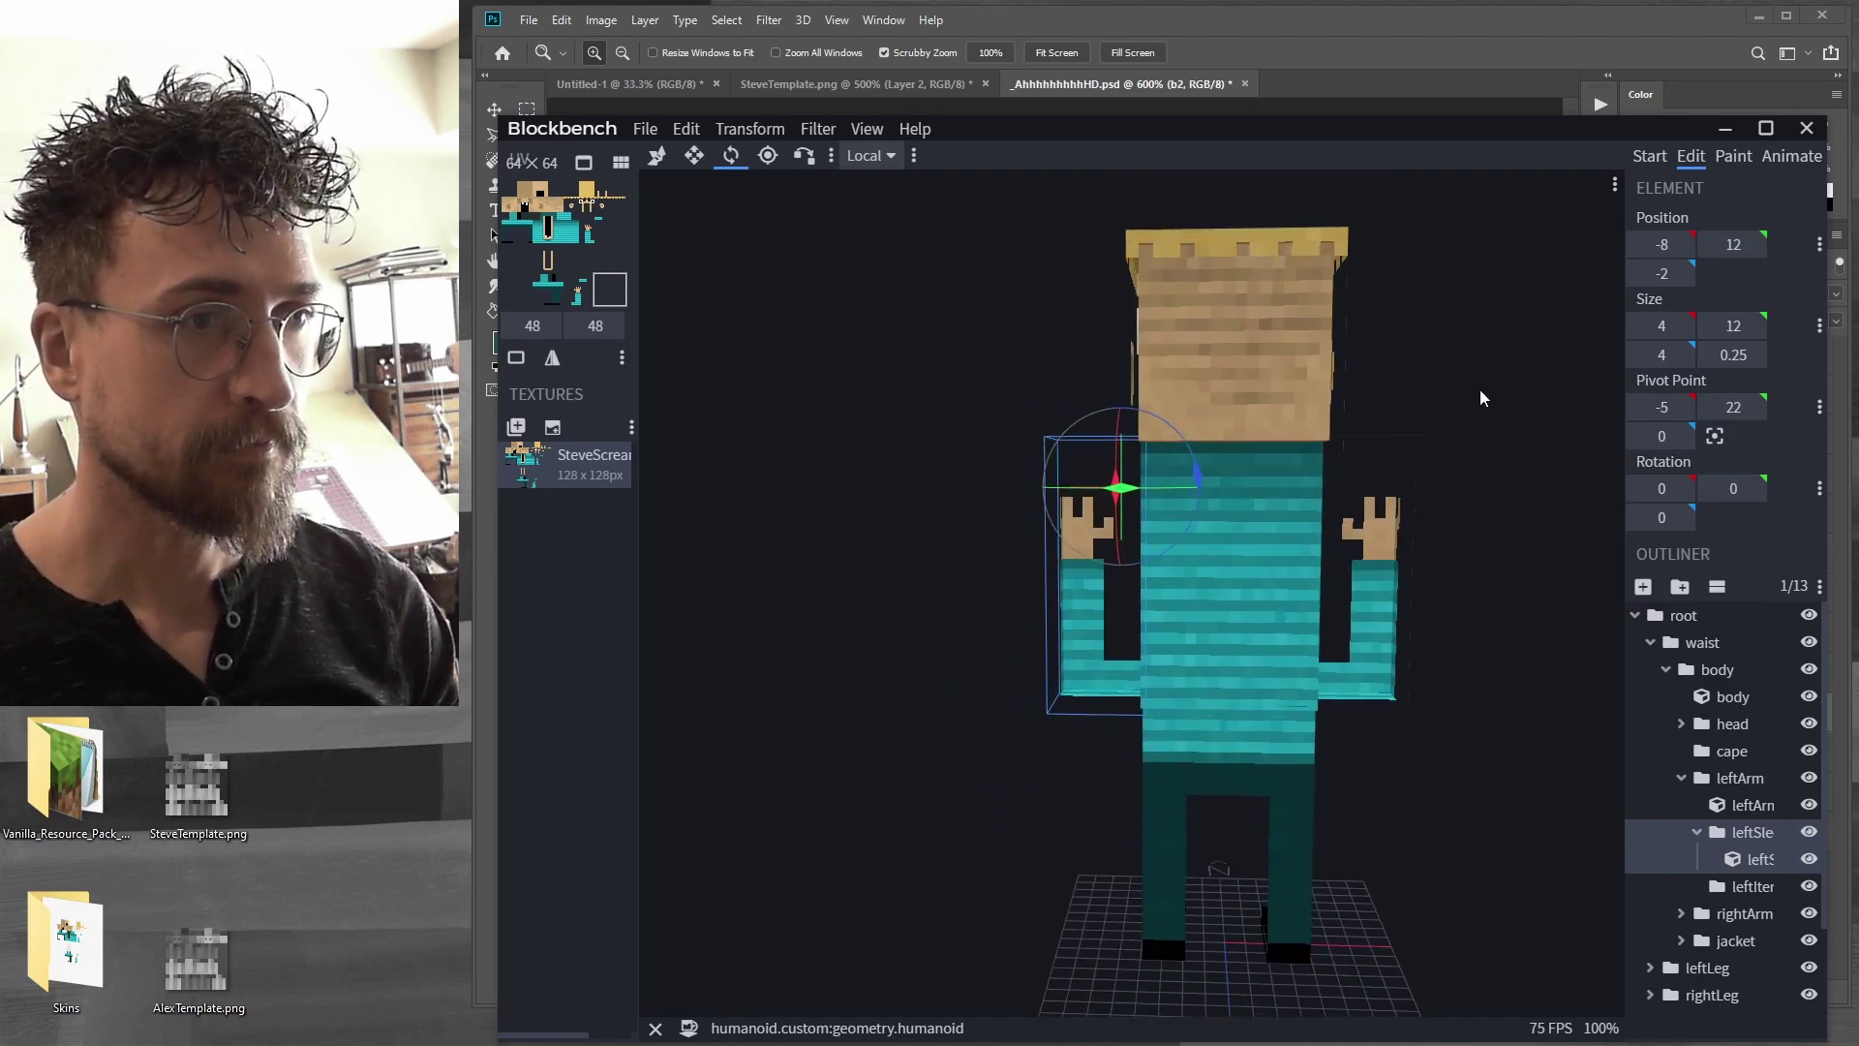
drag(1485, 350, 873, 428)
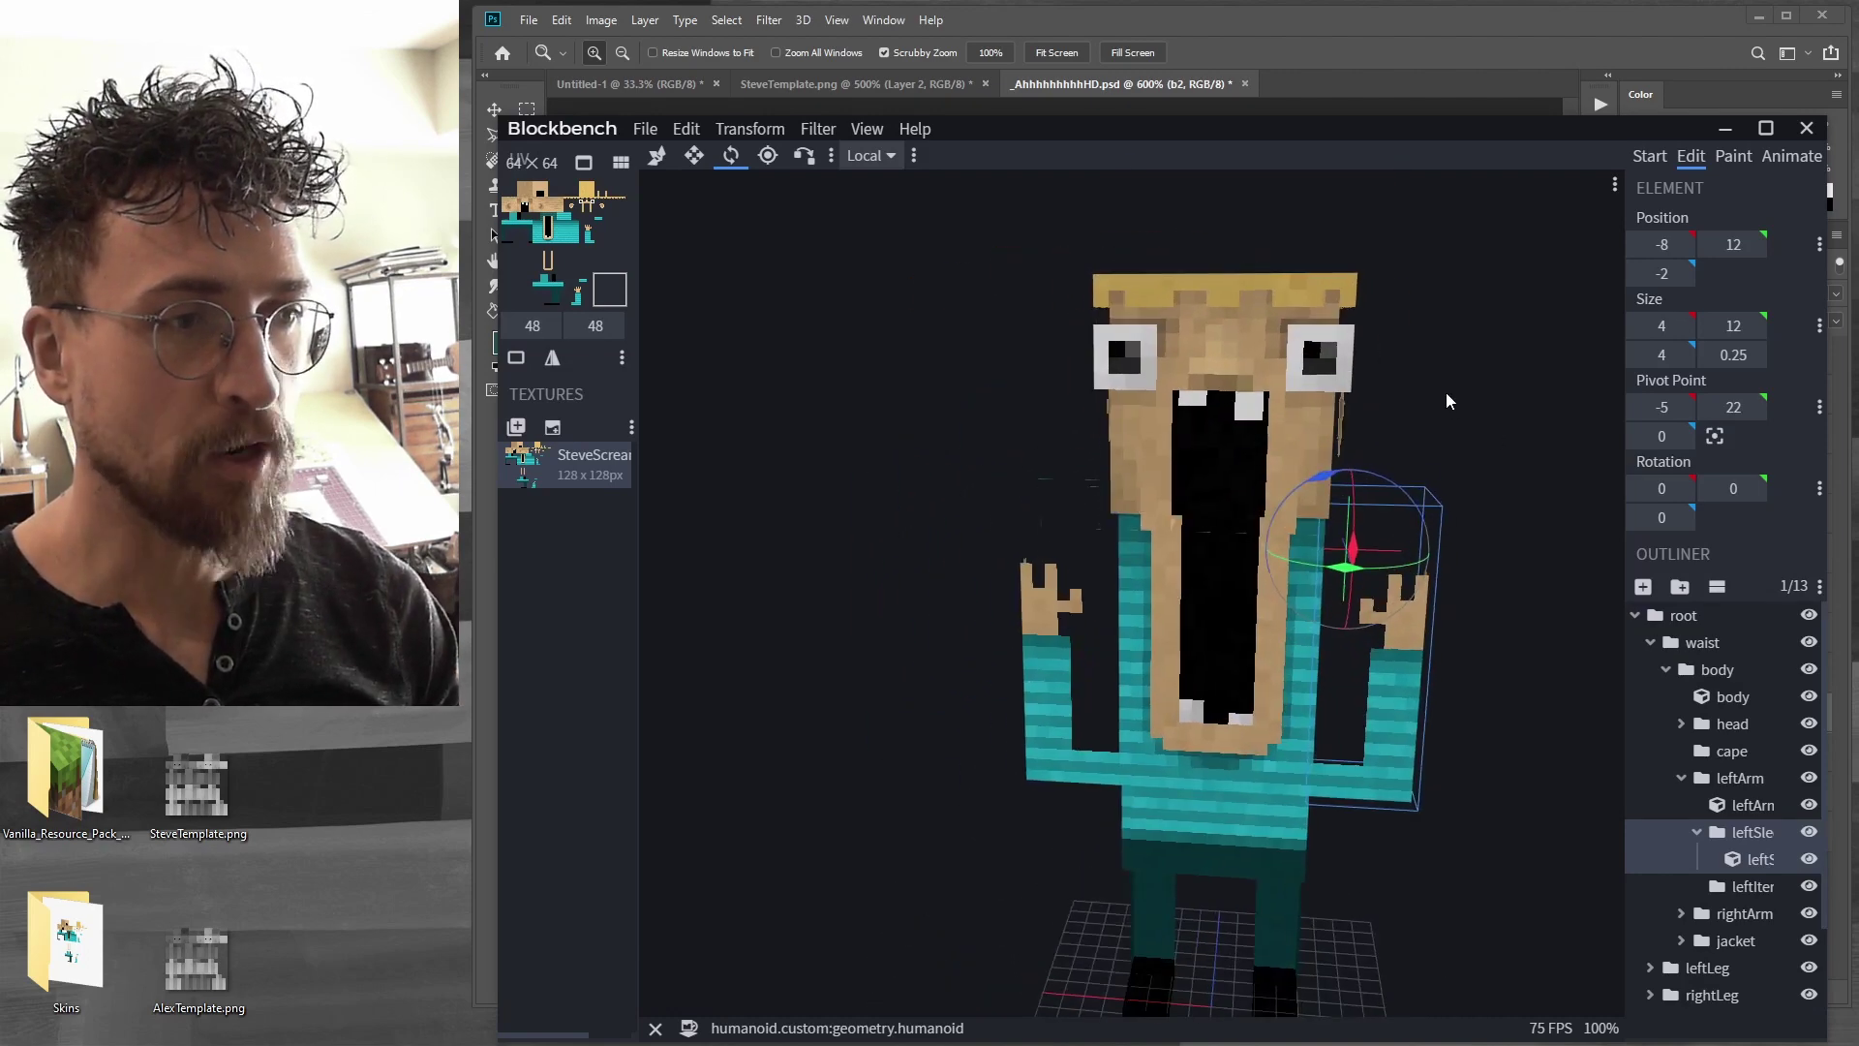
drag(1435, 392, 1234, 364)
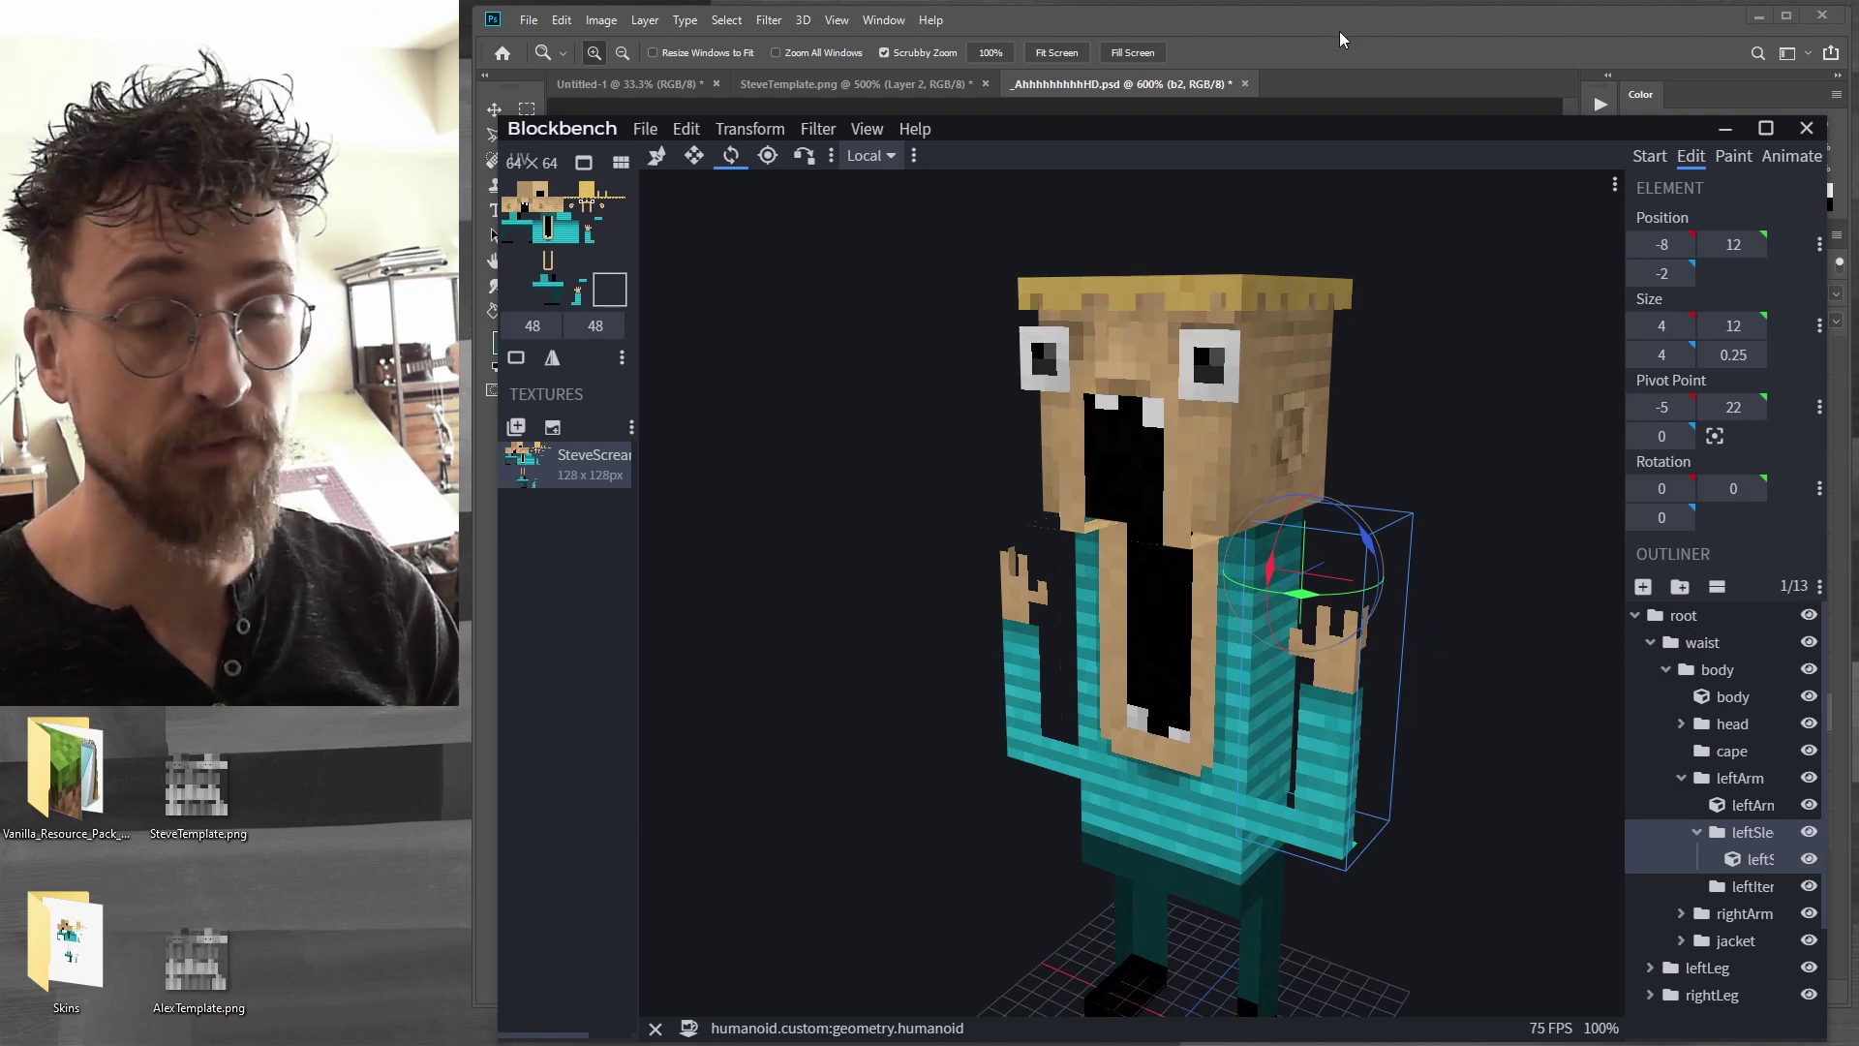
click(1294, 44)
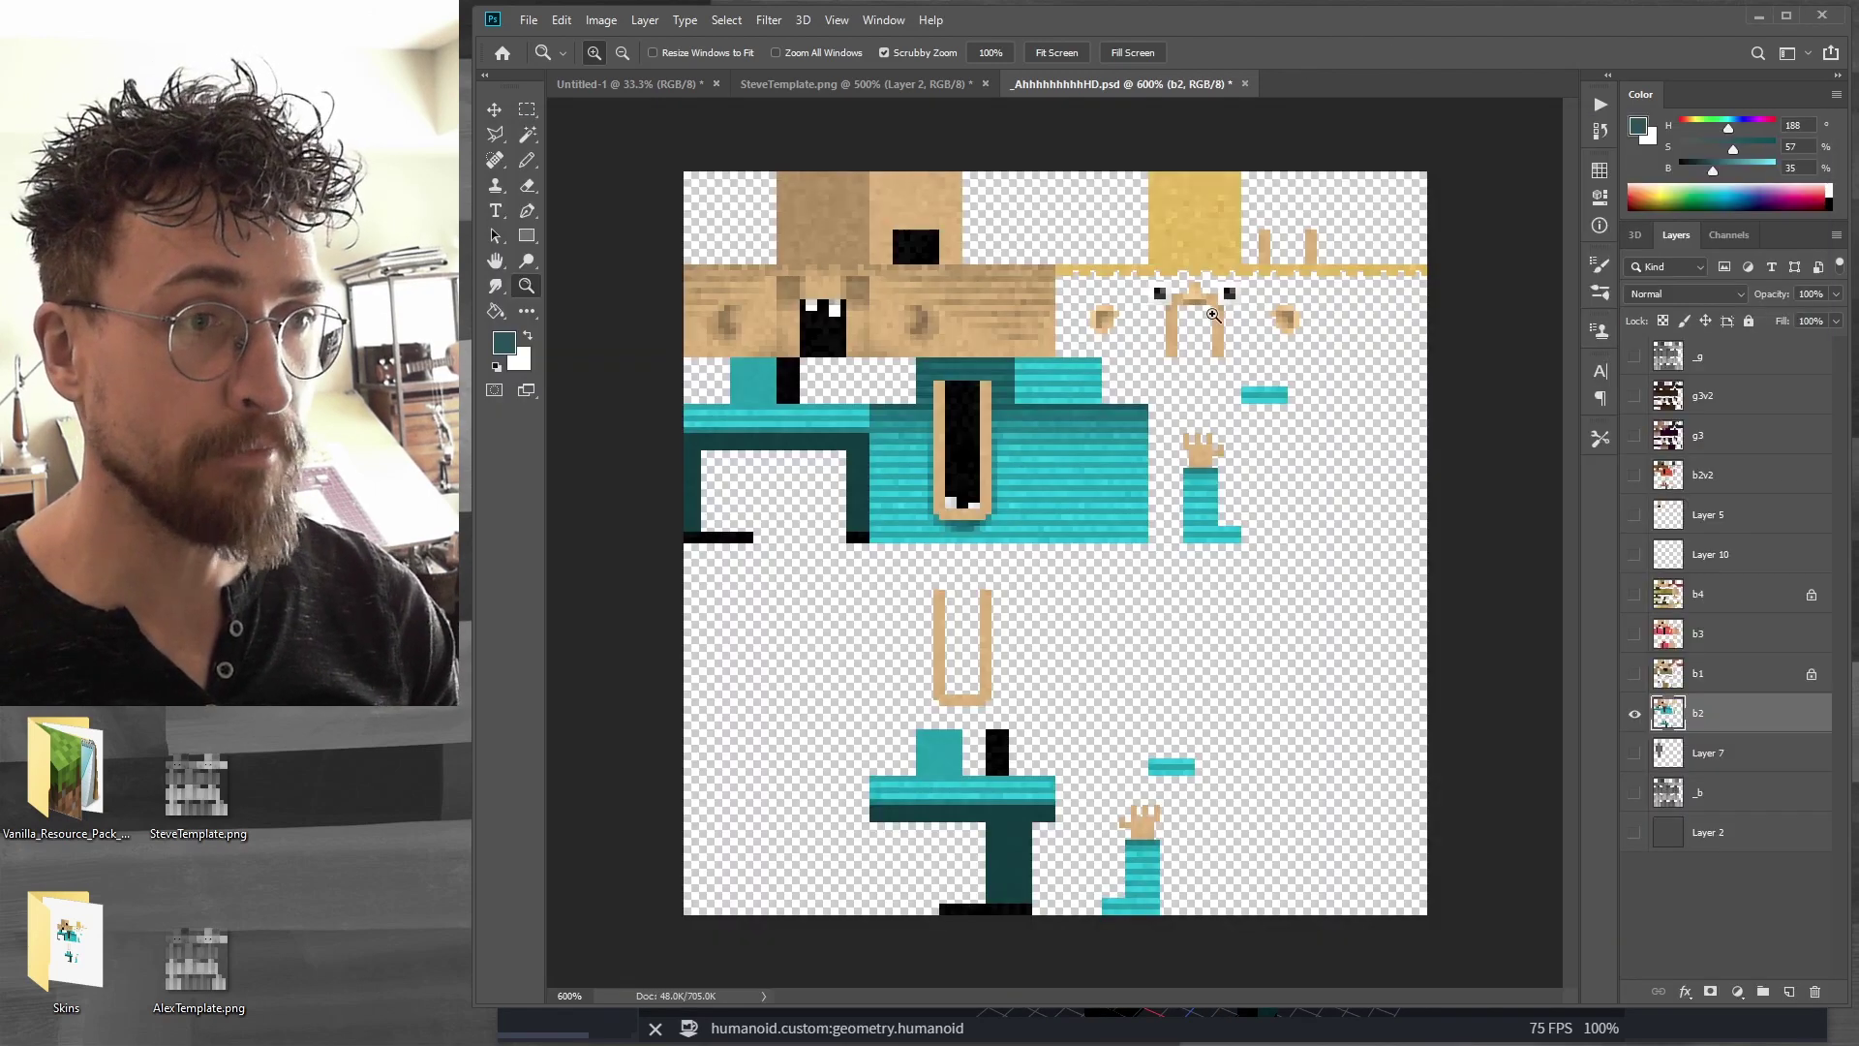
drag(1220, 331, 1307, 382)
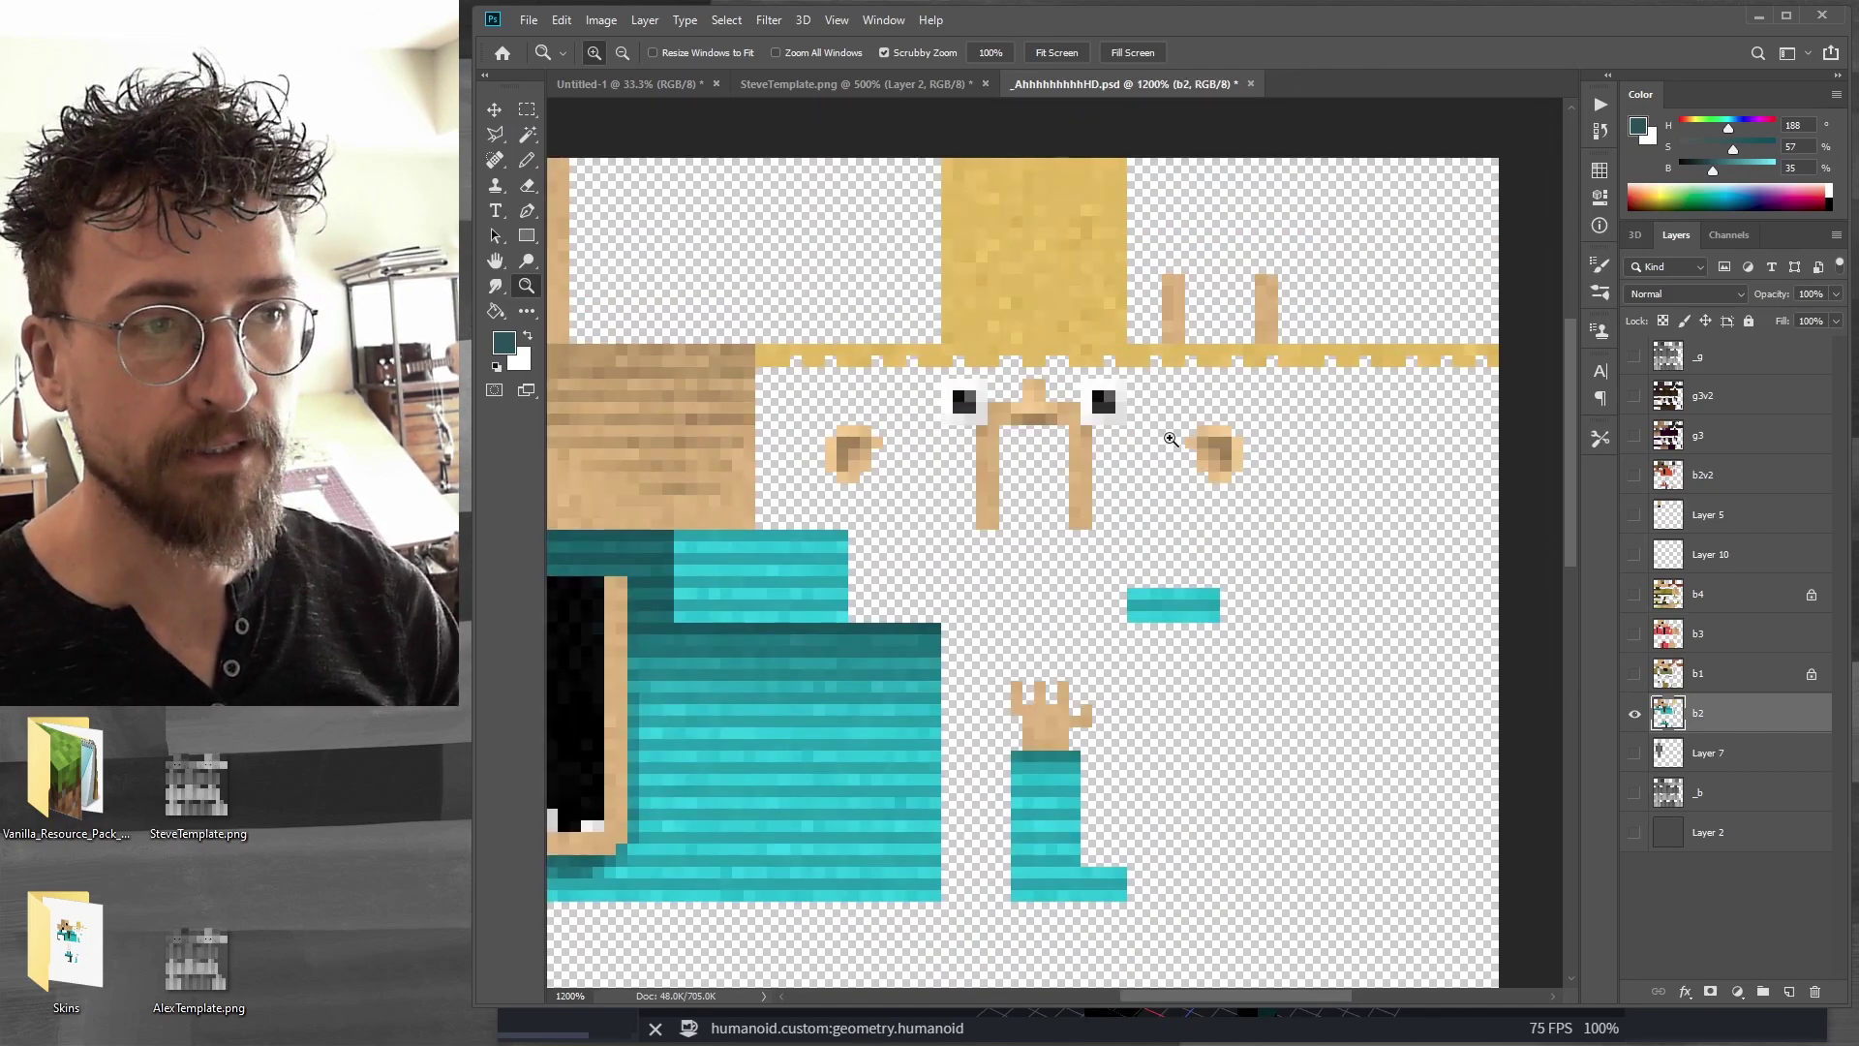
drag(1171, 440, 1391, 370)
key(alt+Tab)
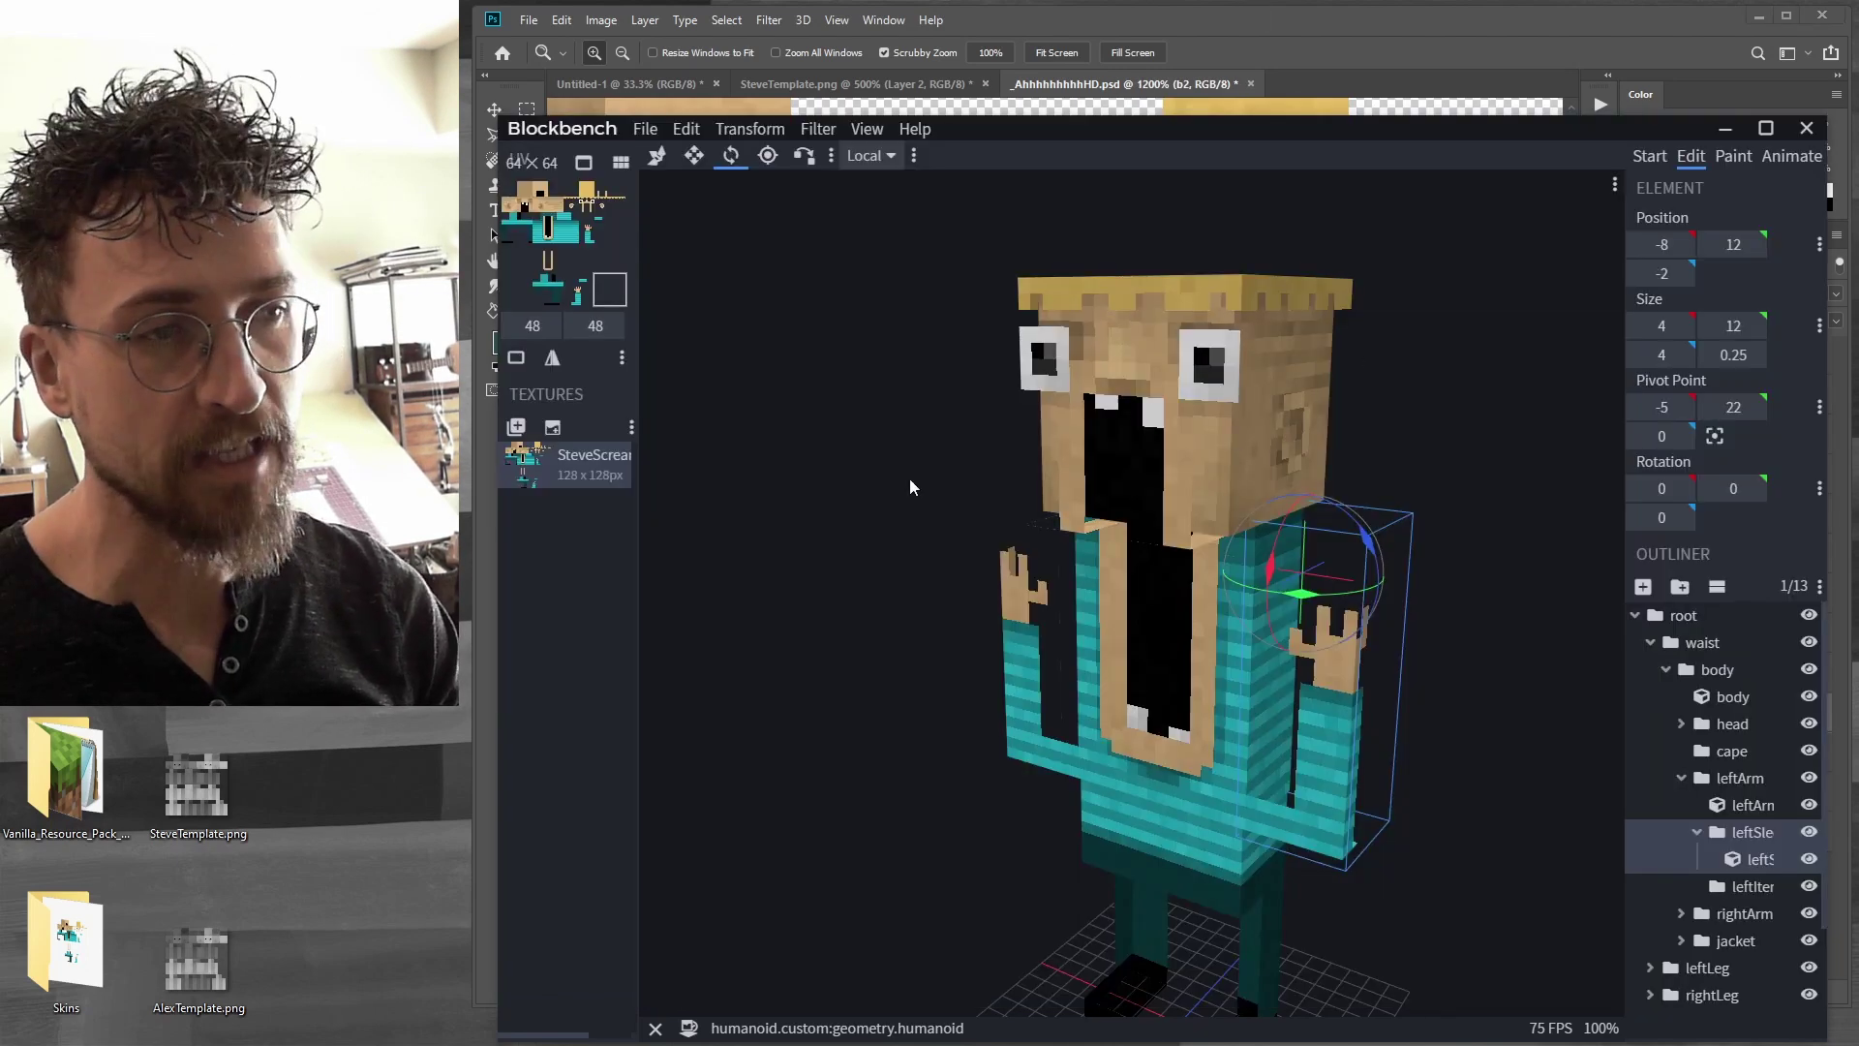
Orbit the peach-skinned template model in Blockbench to view its front and left side
drag(944, 620, 887, 492)
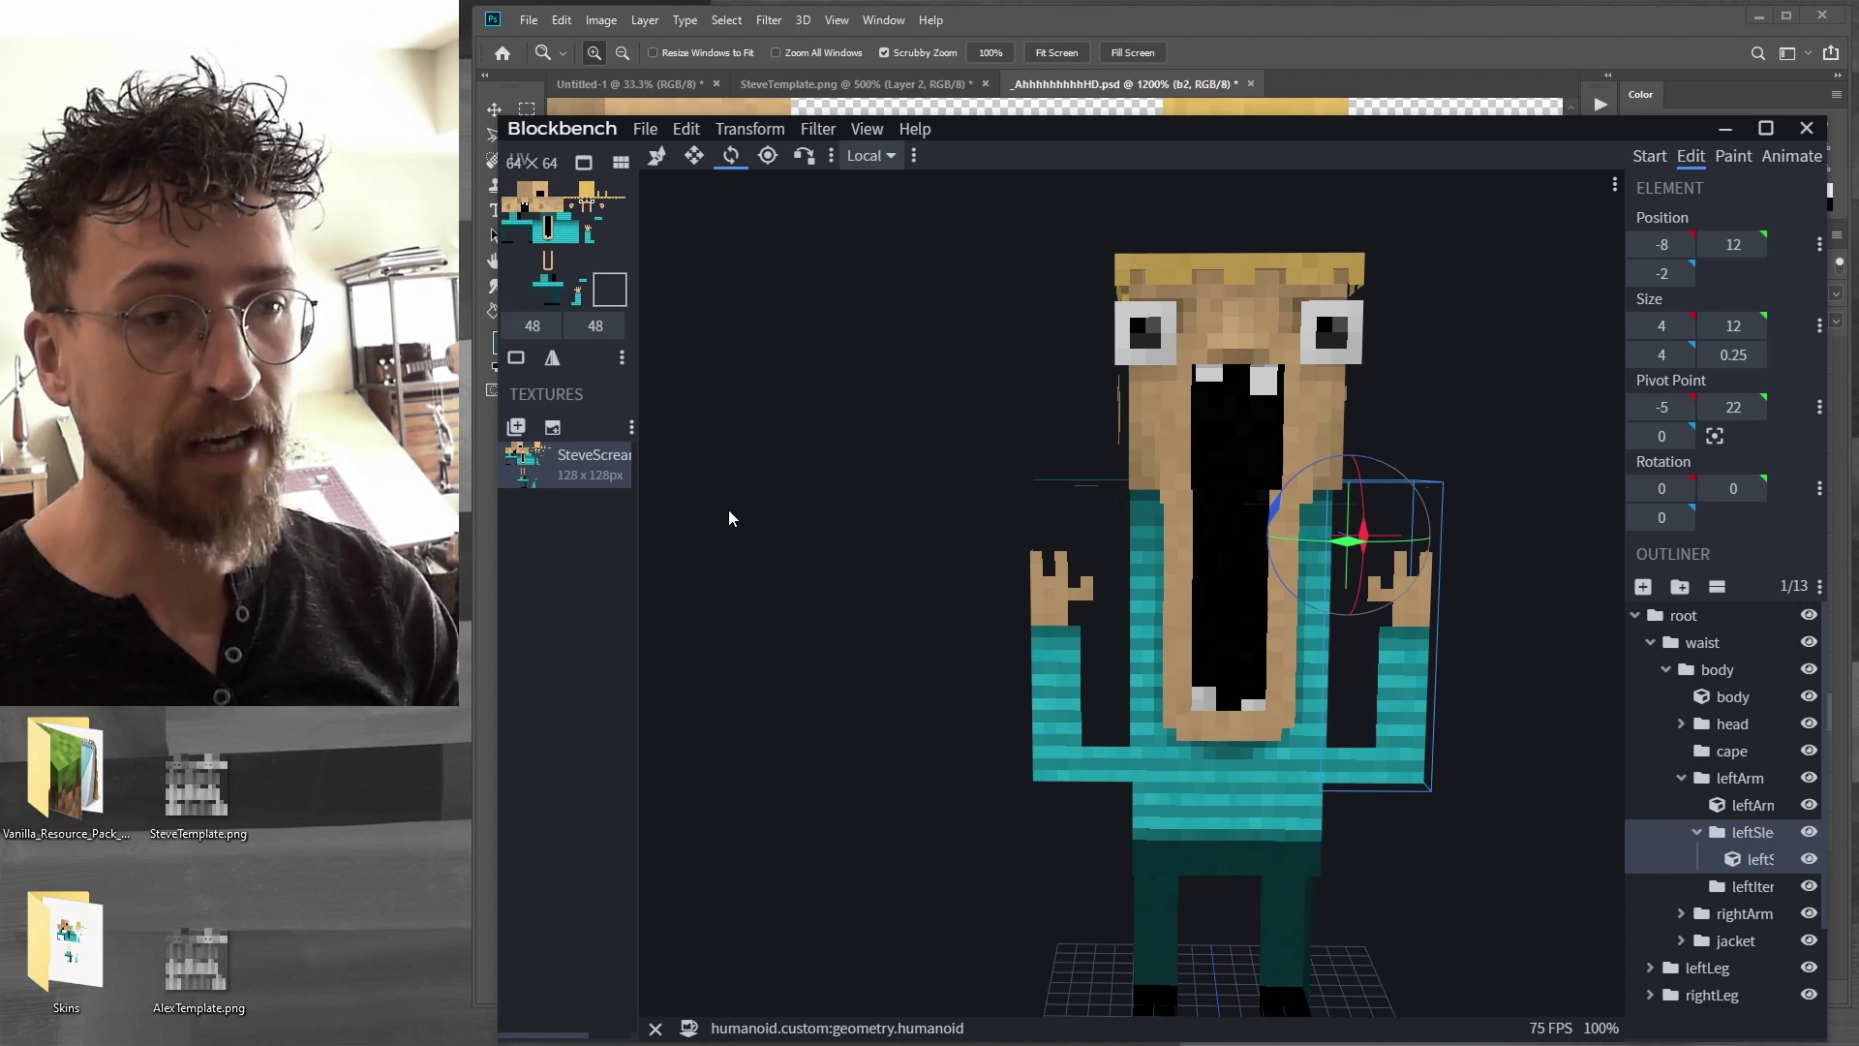
drag(729, 506, 747, 514)
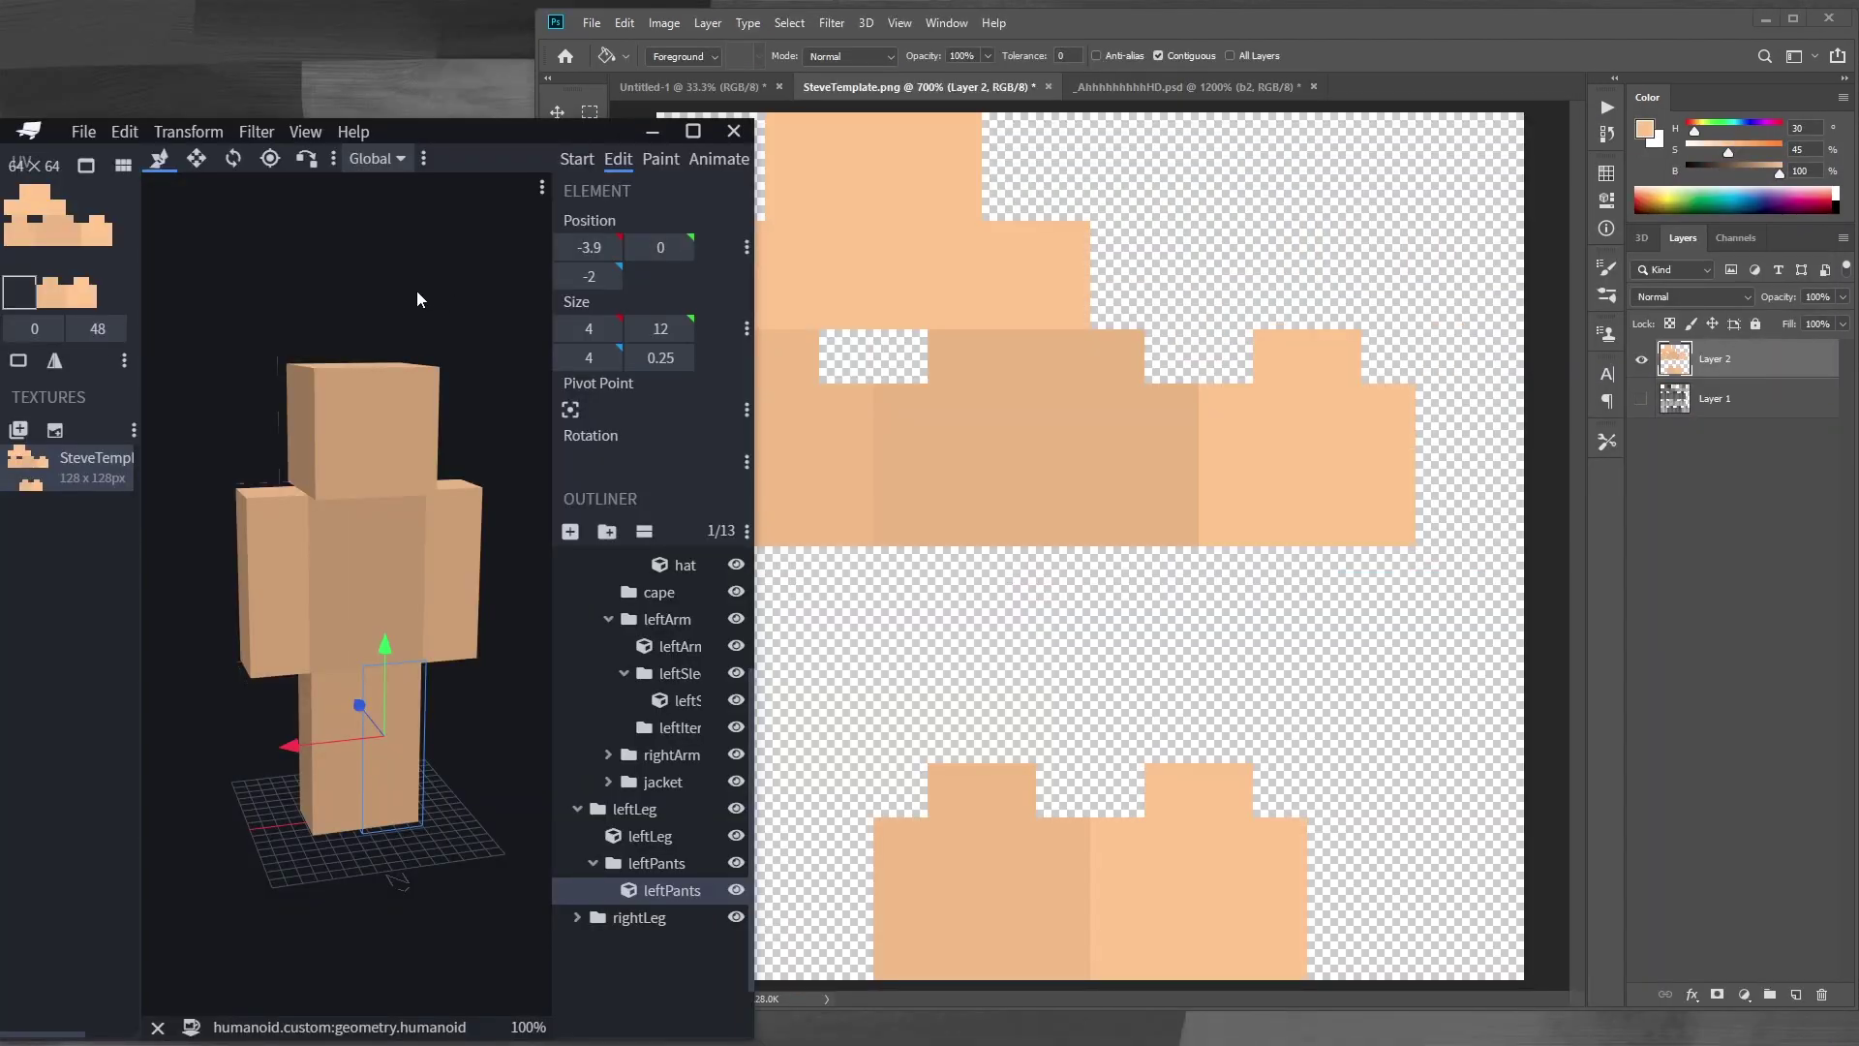
mouse_move(416, 298)
mouse_down()
mouse_move(403, 282)
mouse_move(443, 303)
mouse_up()
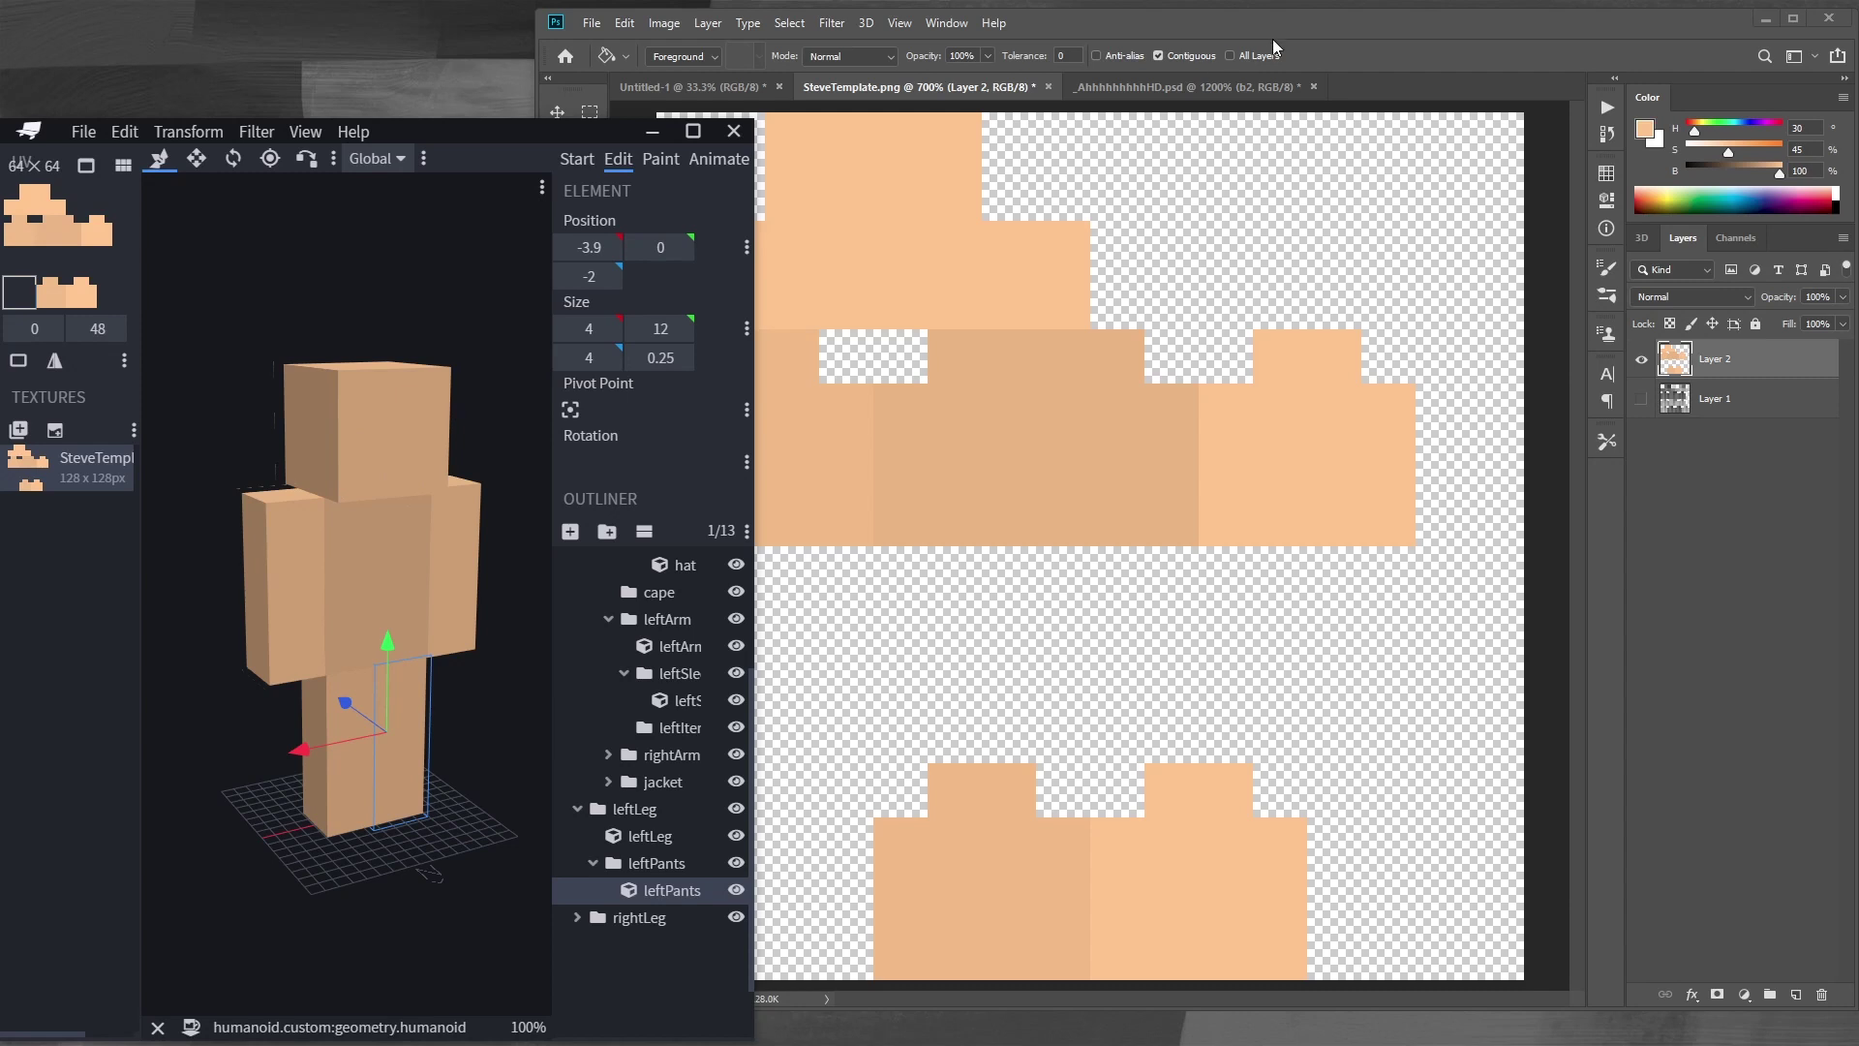
Show the grey reference layer in Photoshop and pick brown as the painting colour
click(1351, 43)
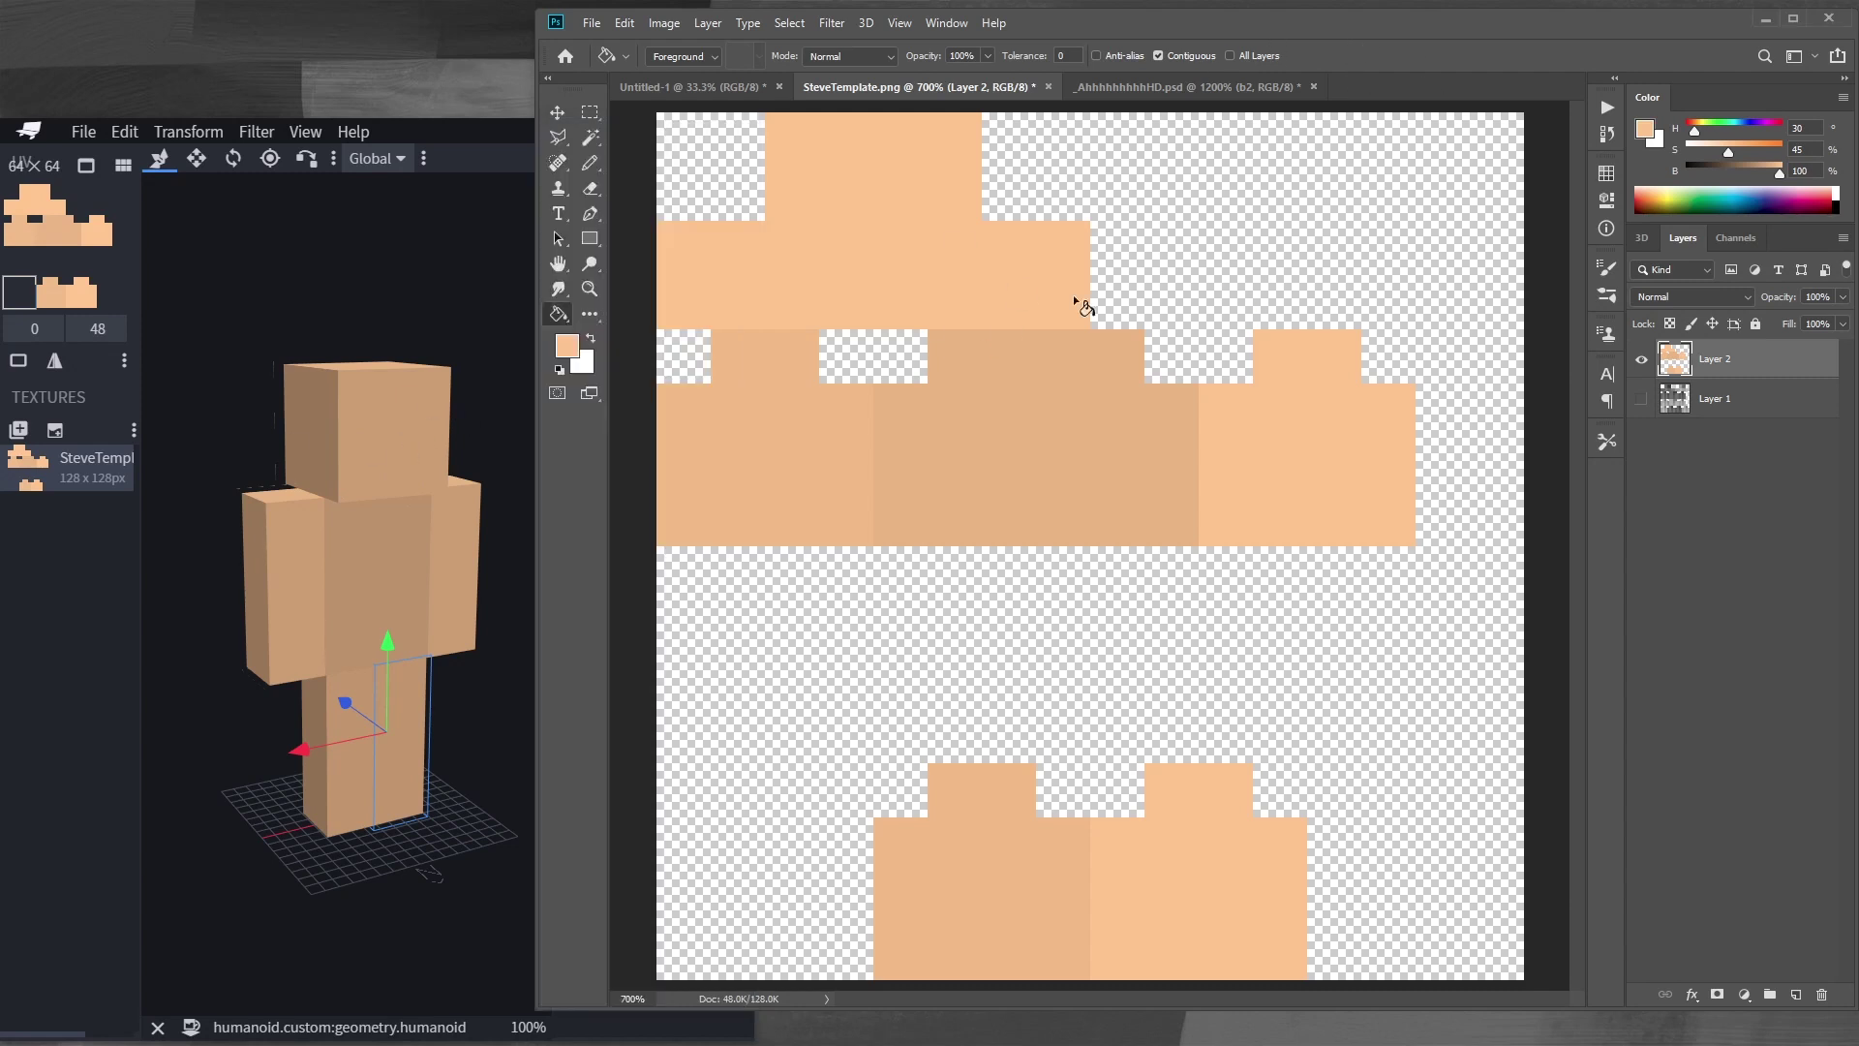
click(483, 155)
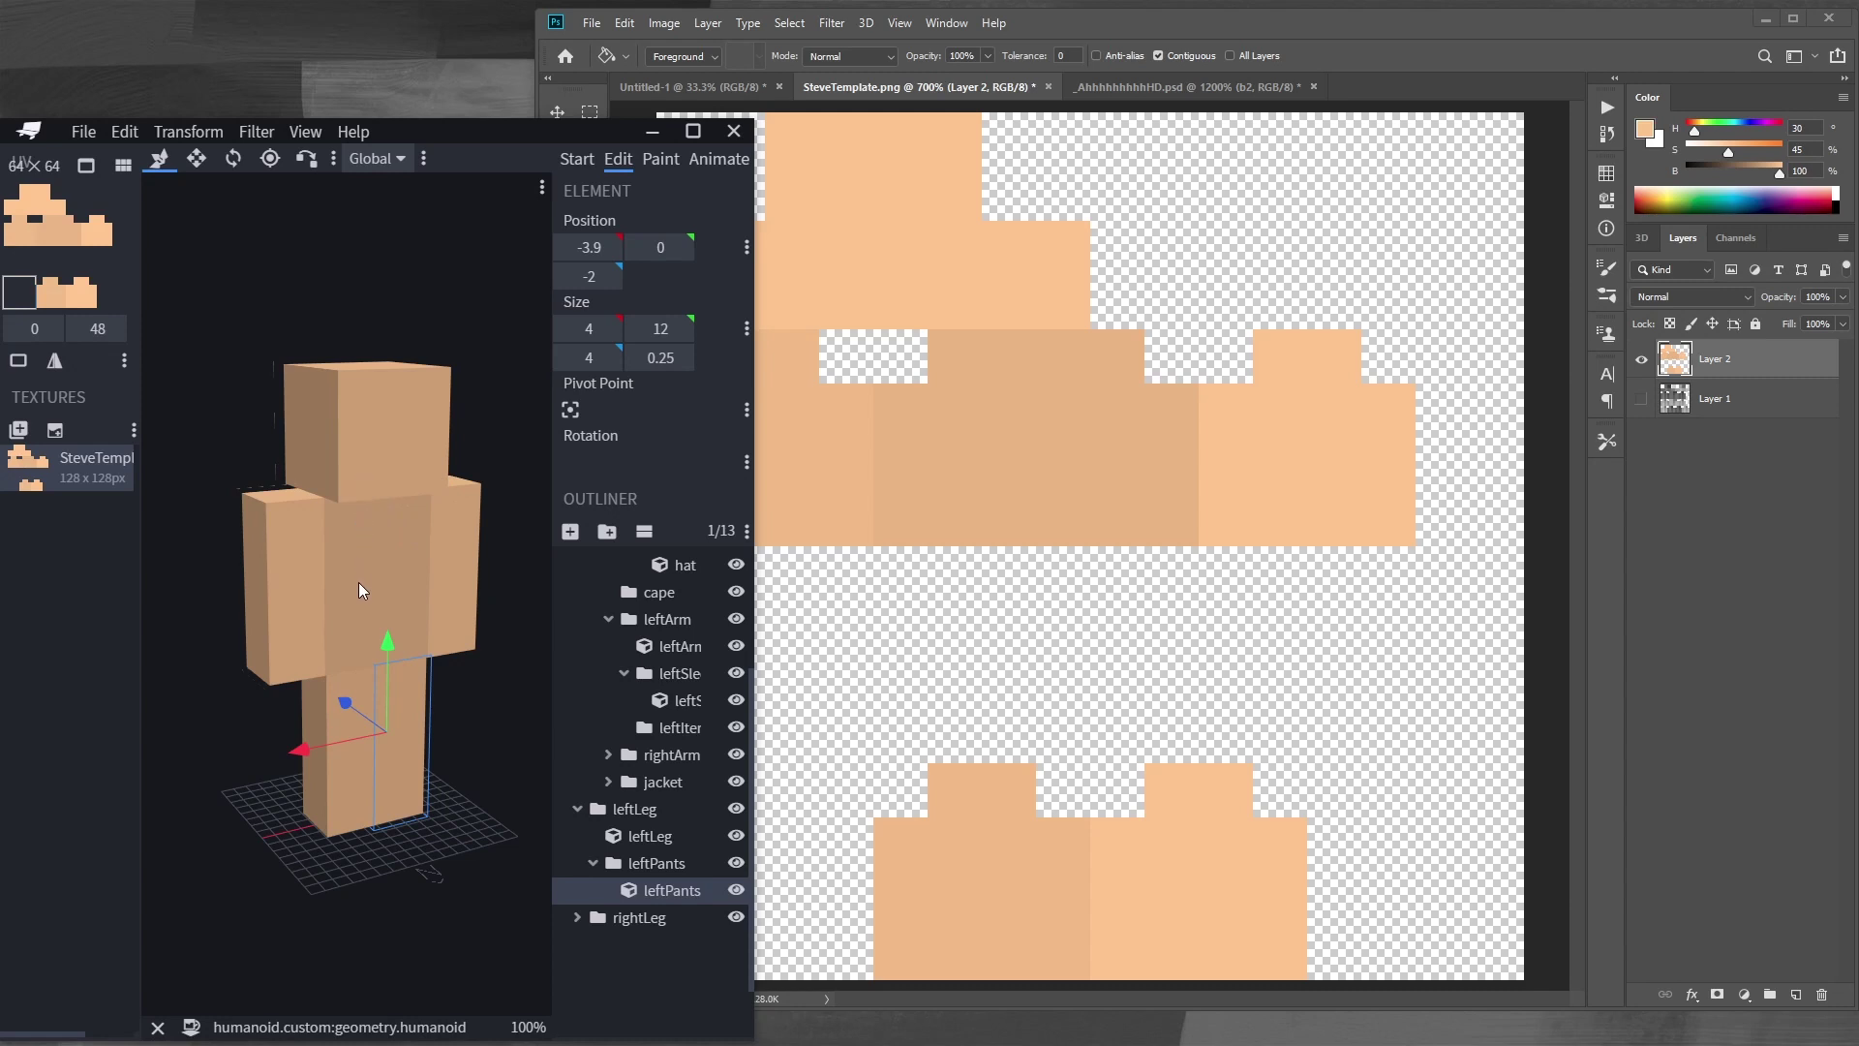
click(1345, 37)
click(1739, 167)
click(1641, 397)
Scribble brown hair pixels with the Pencil across the top-right hat area
drag(1258, 233, 1216, 312)
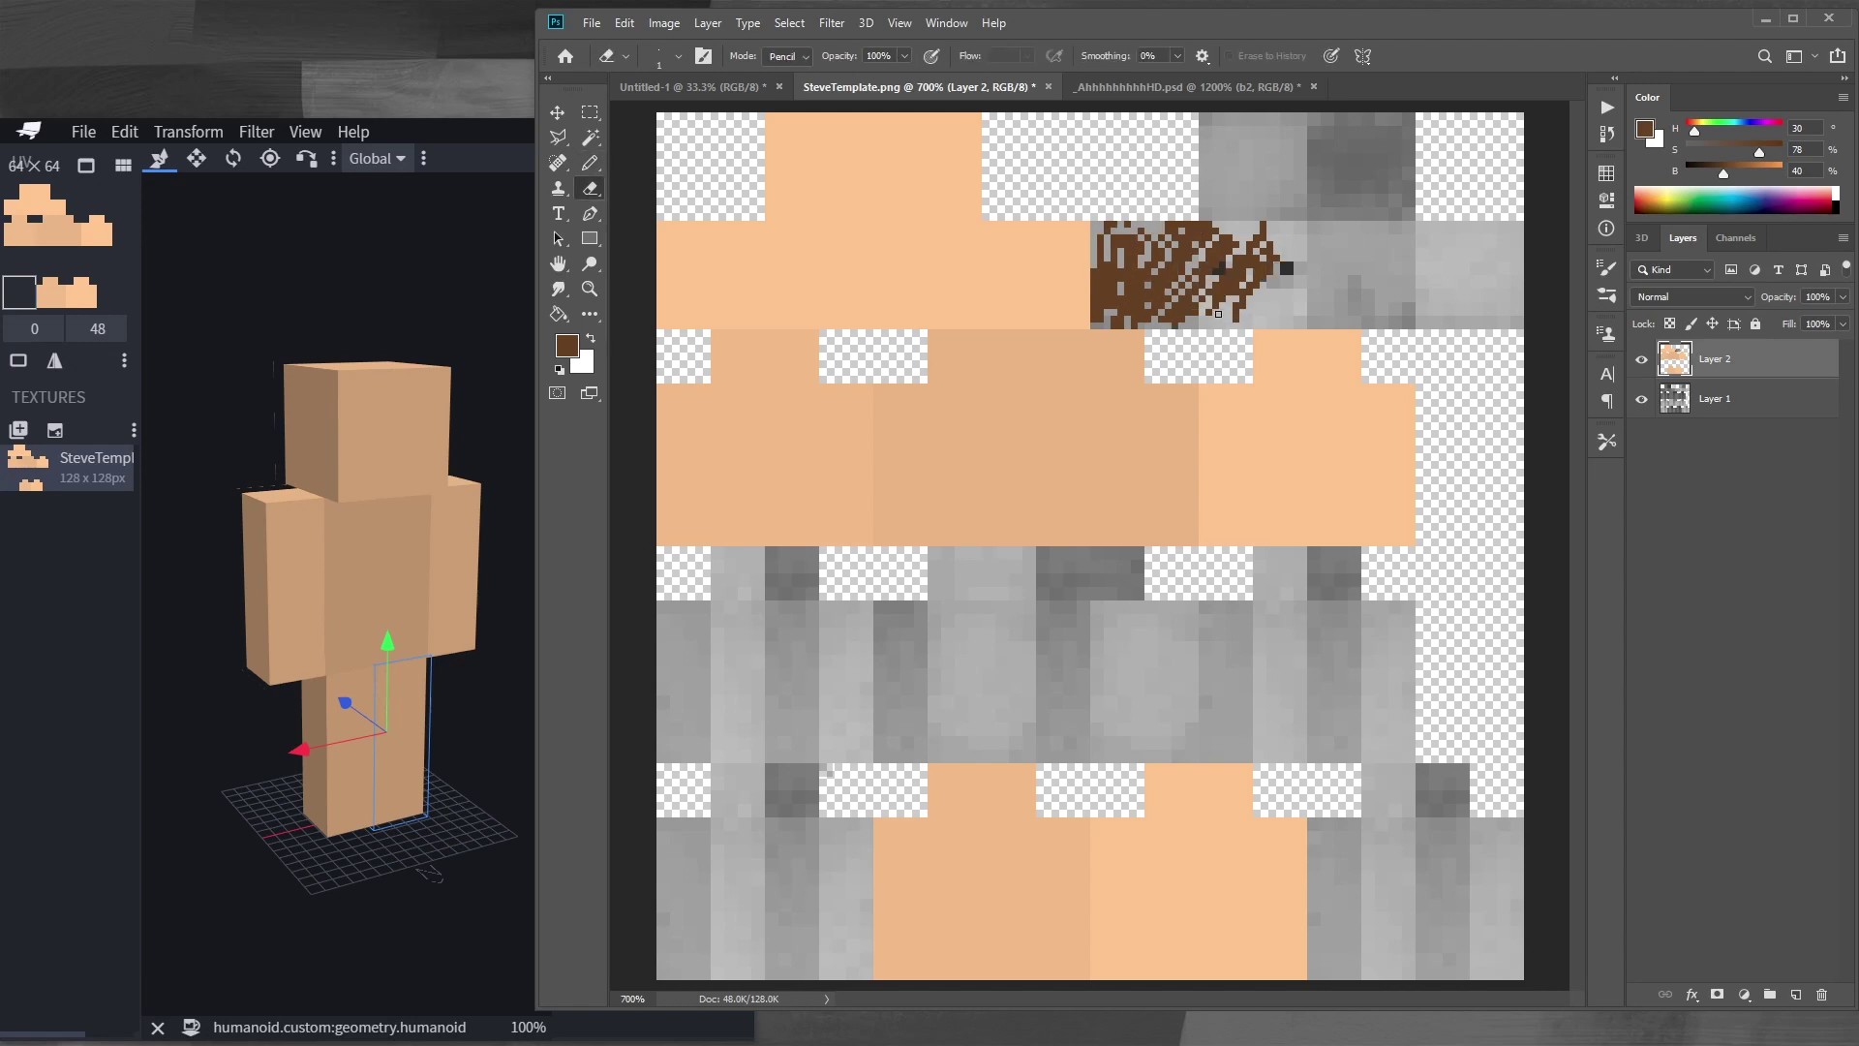
drag(1323, 290, 1288, 237)
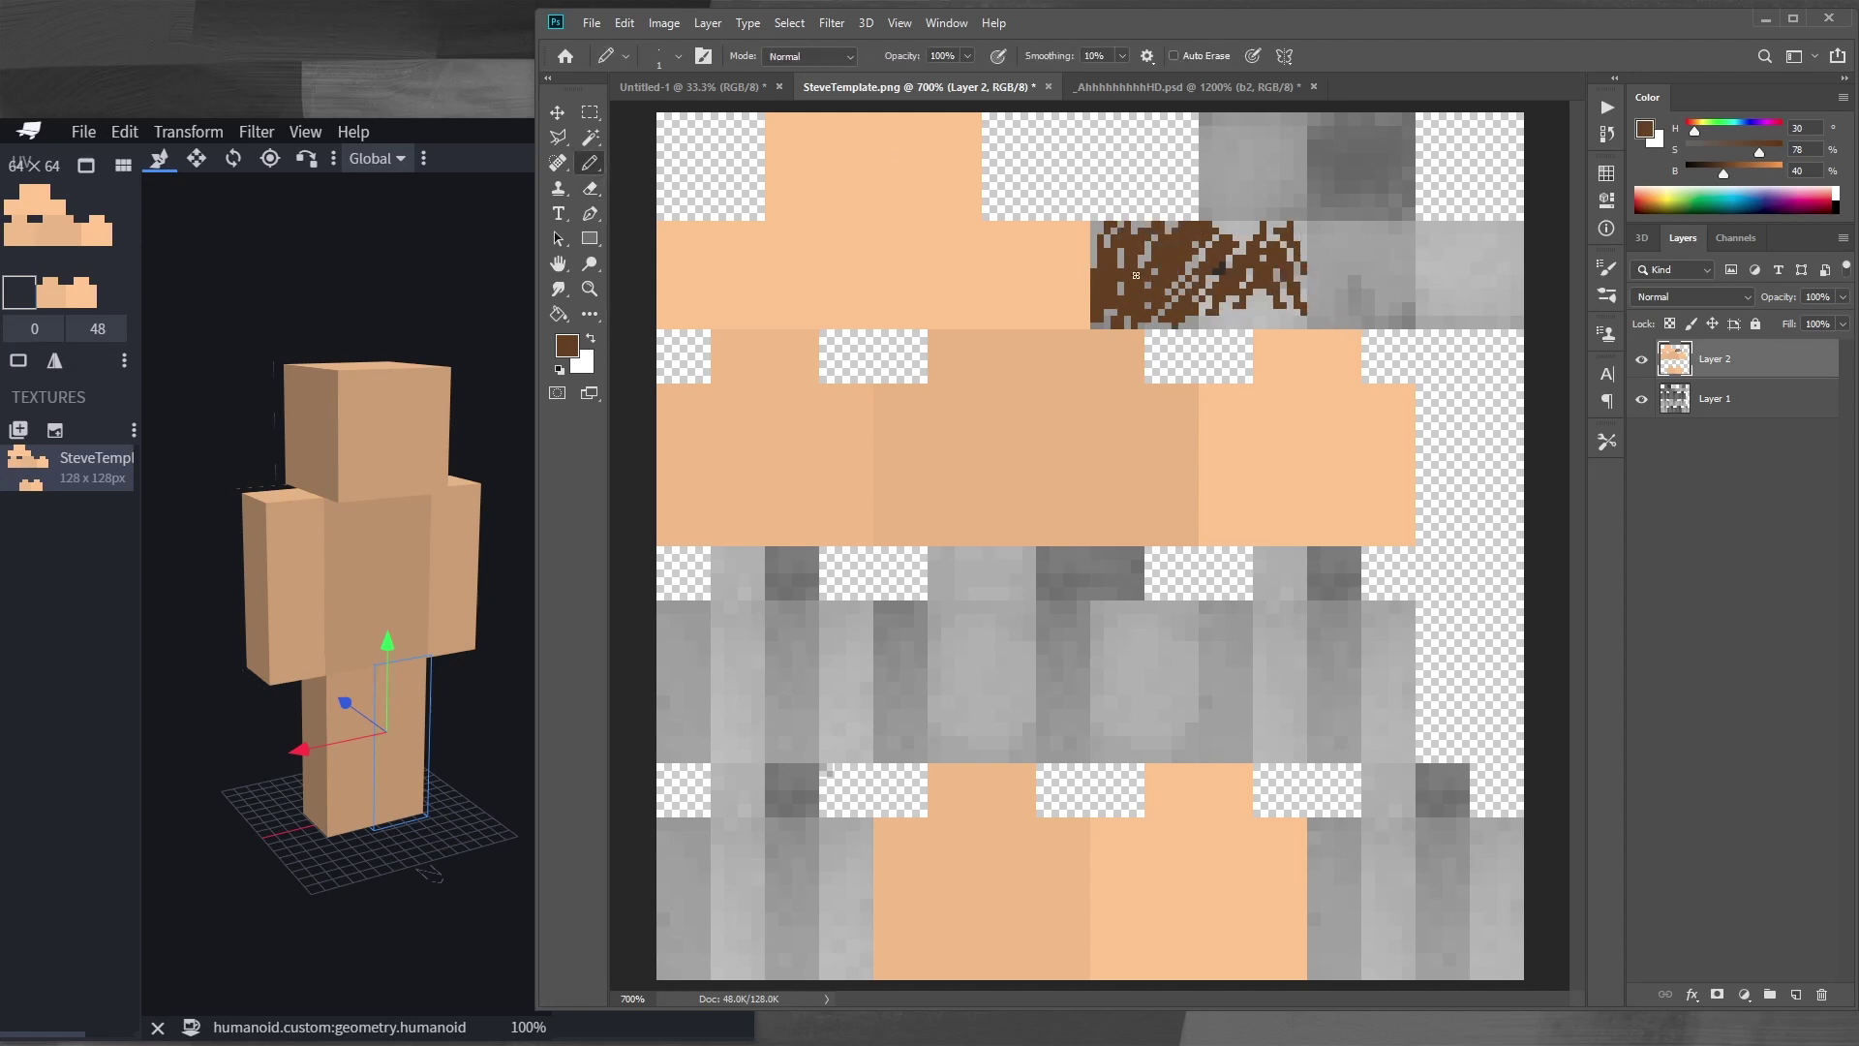
mouse_move(1414, 325)
mouse_down()
mouse_move(1336, 232)
mouse_move(1220, 208)
mouse_move(1307, 145)
mouse_up()
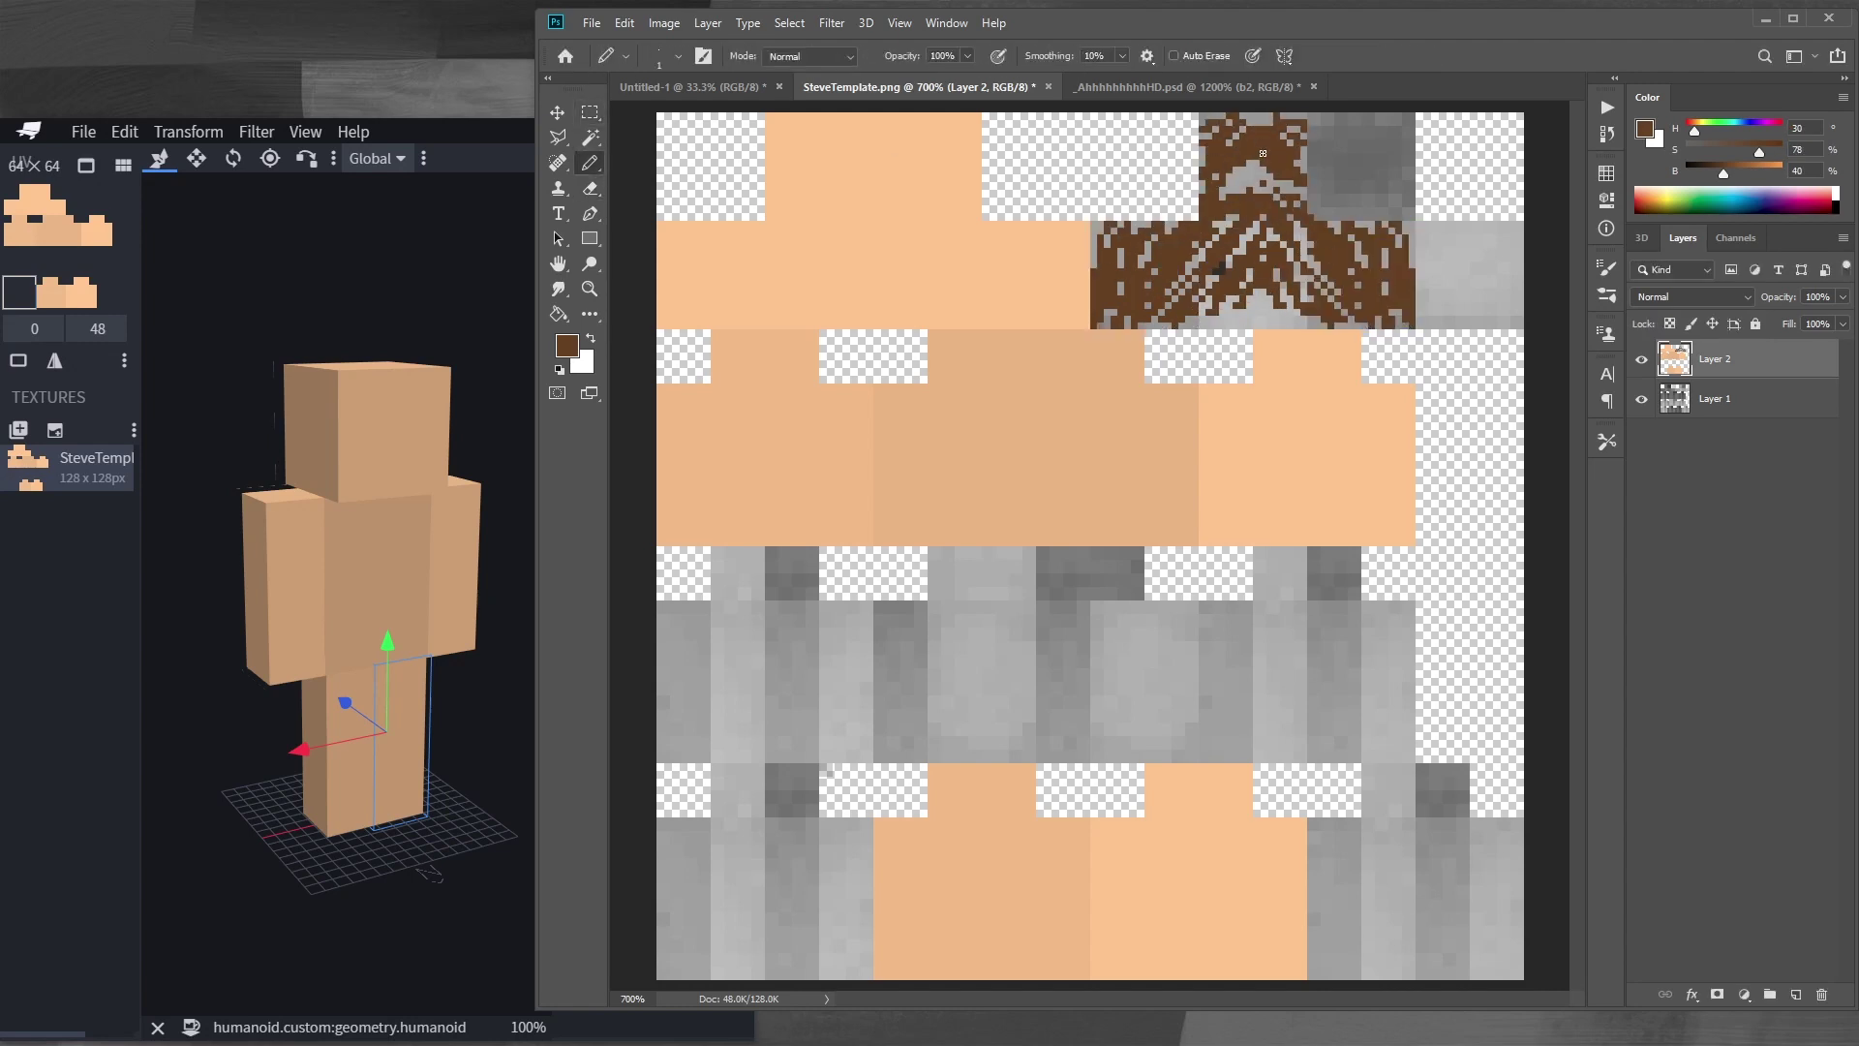
mouse_move(1416, 240)
mouse_down()
mouse_move(1472, 290)
mouse_move(1462, 325)
mouse_move(1433, 254)
mouse_up()
key(e)
key(b)
click(1640, 398)
Paint dark brown hair over the head area, then set the eraser and white colour
click(381, 272)
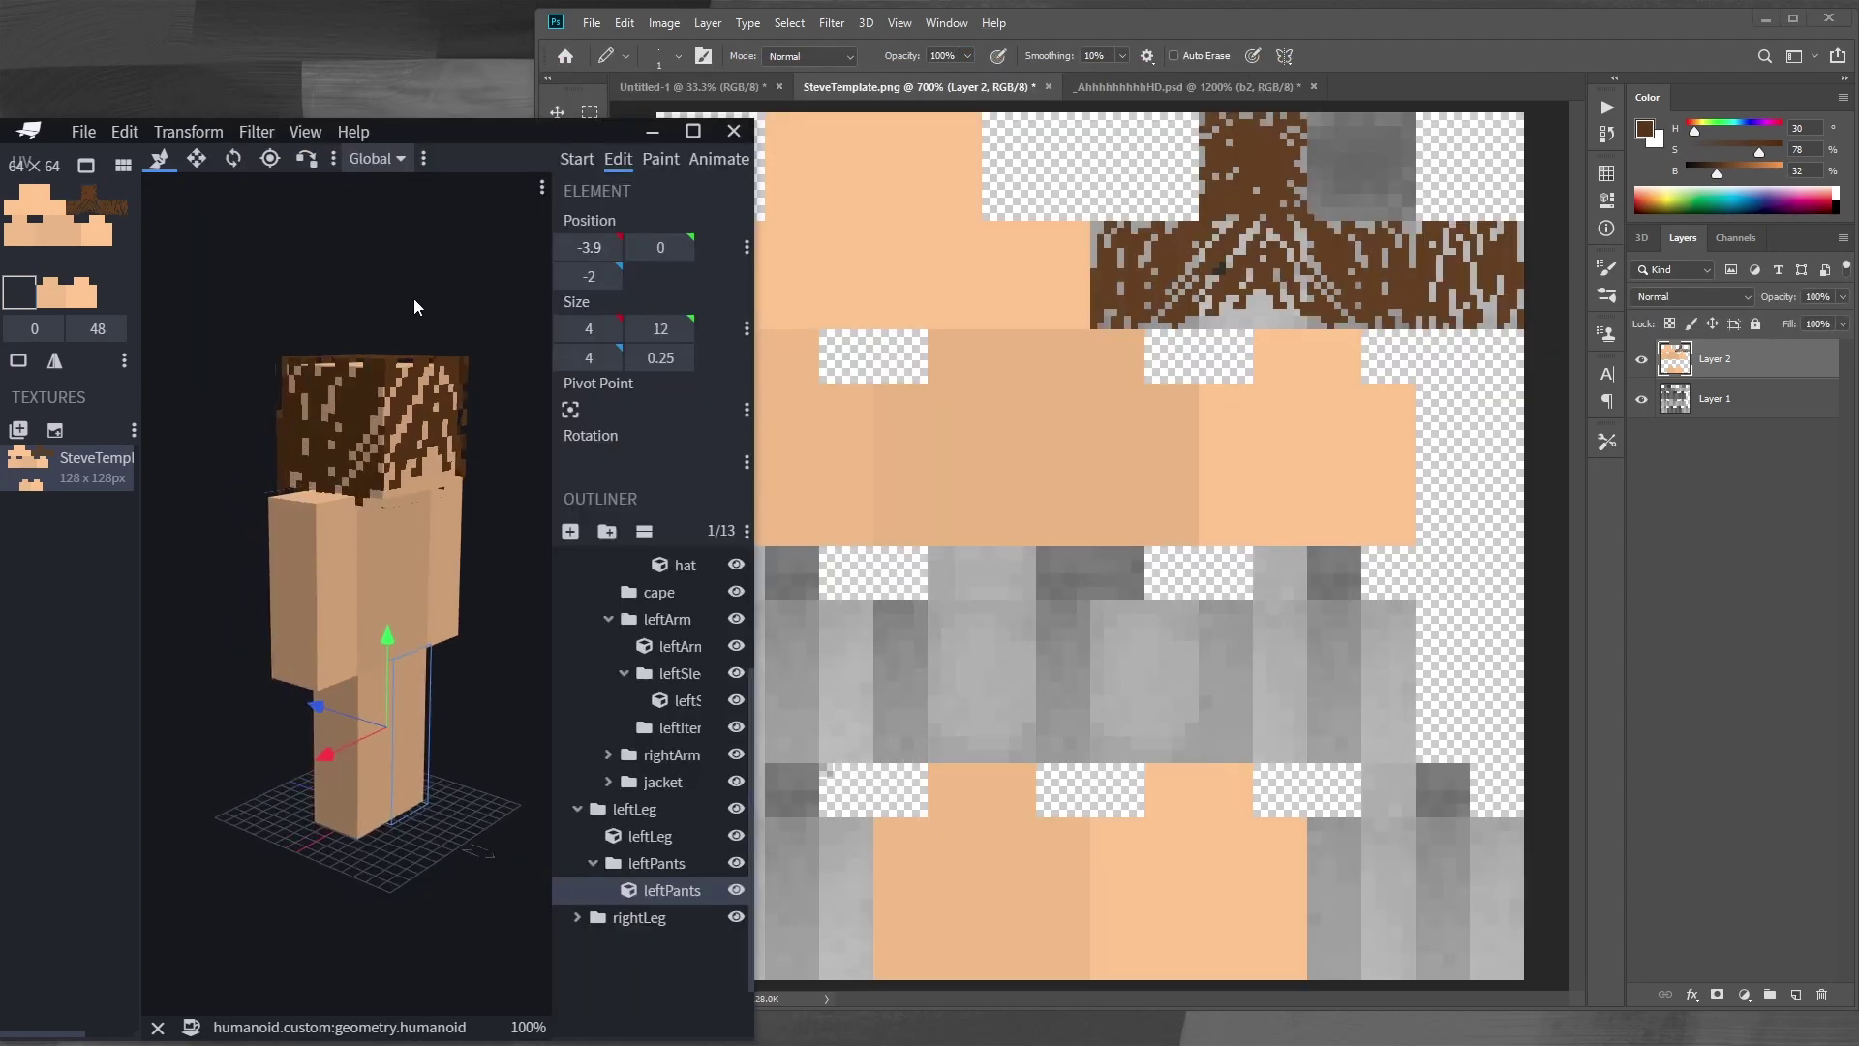
drag(381, 288, 482, 383)
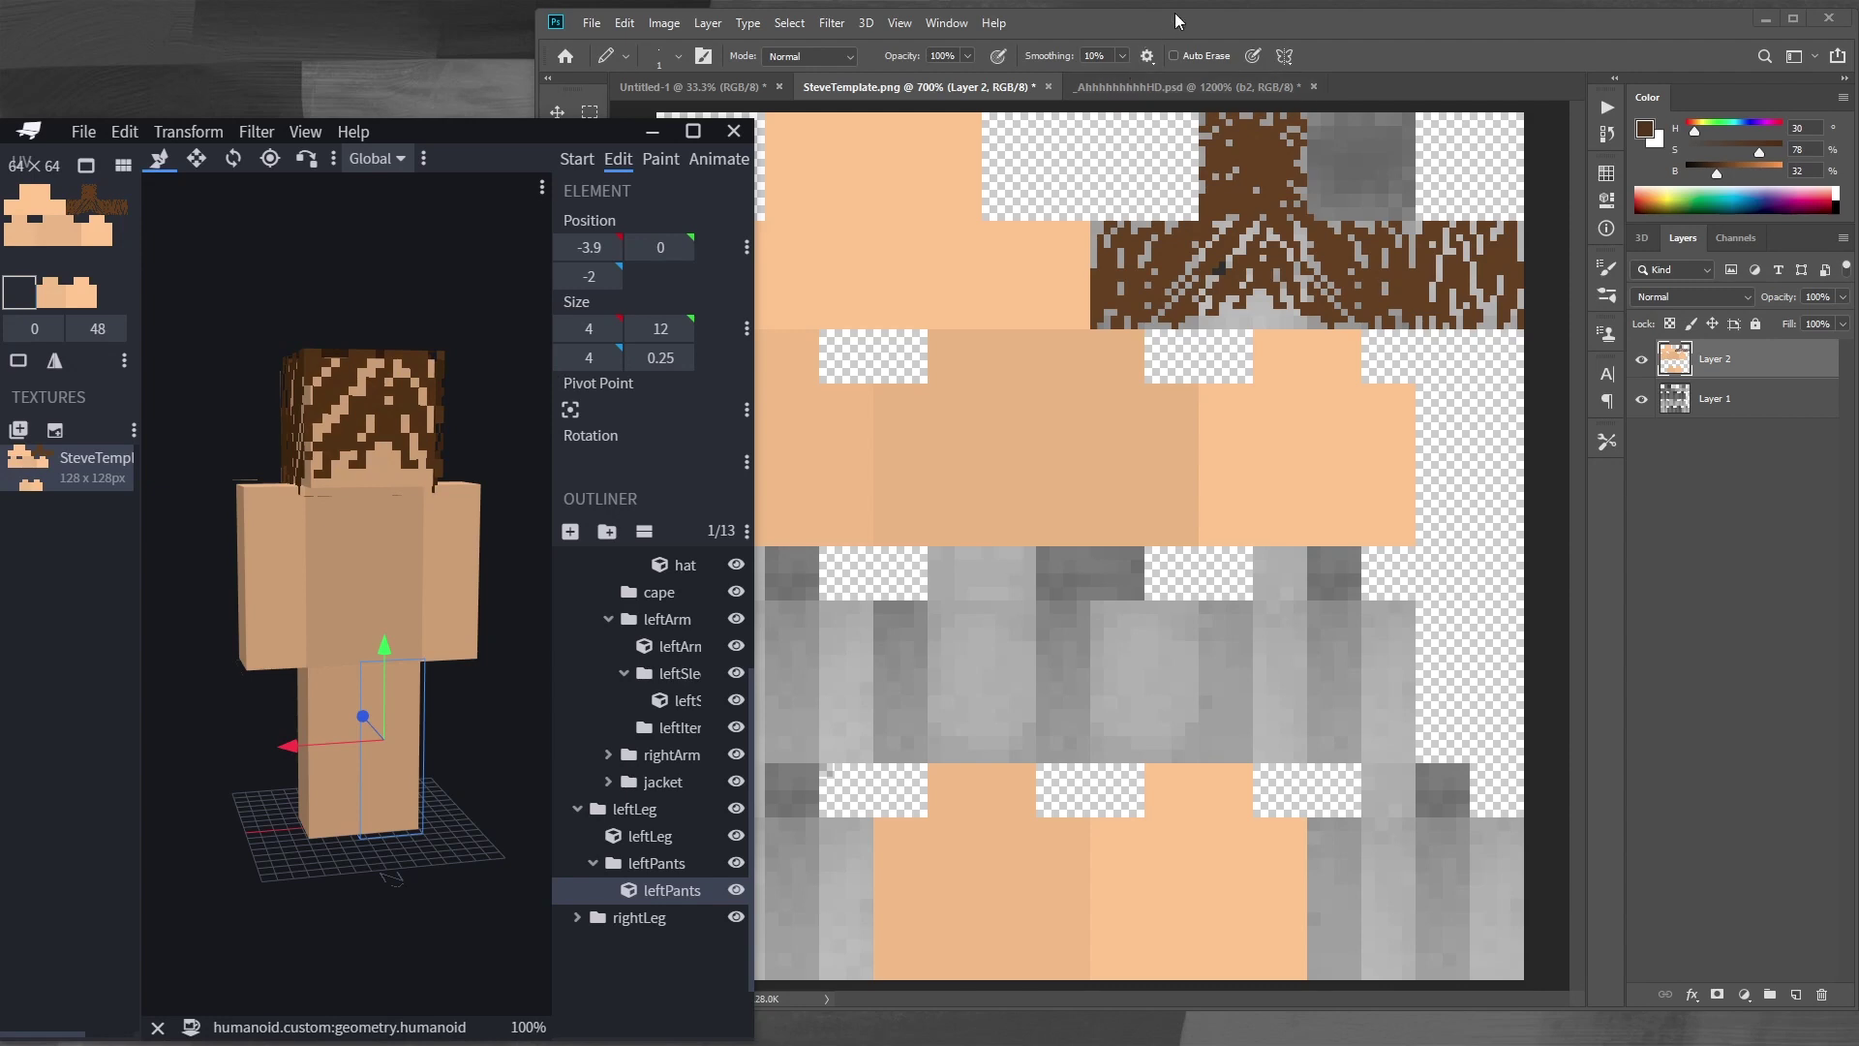
click(1123, 39)
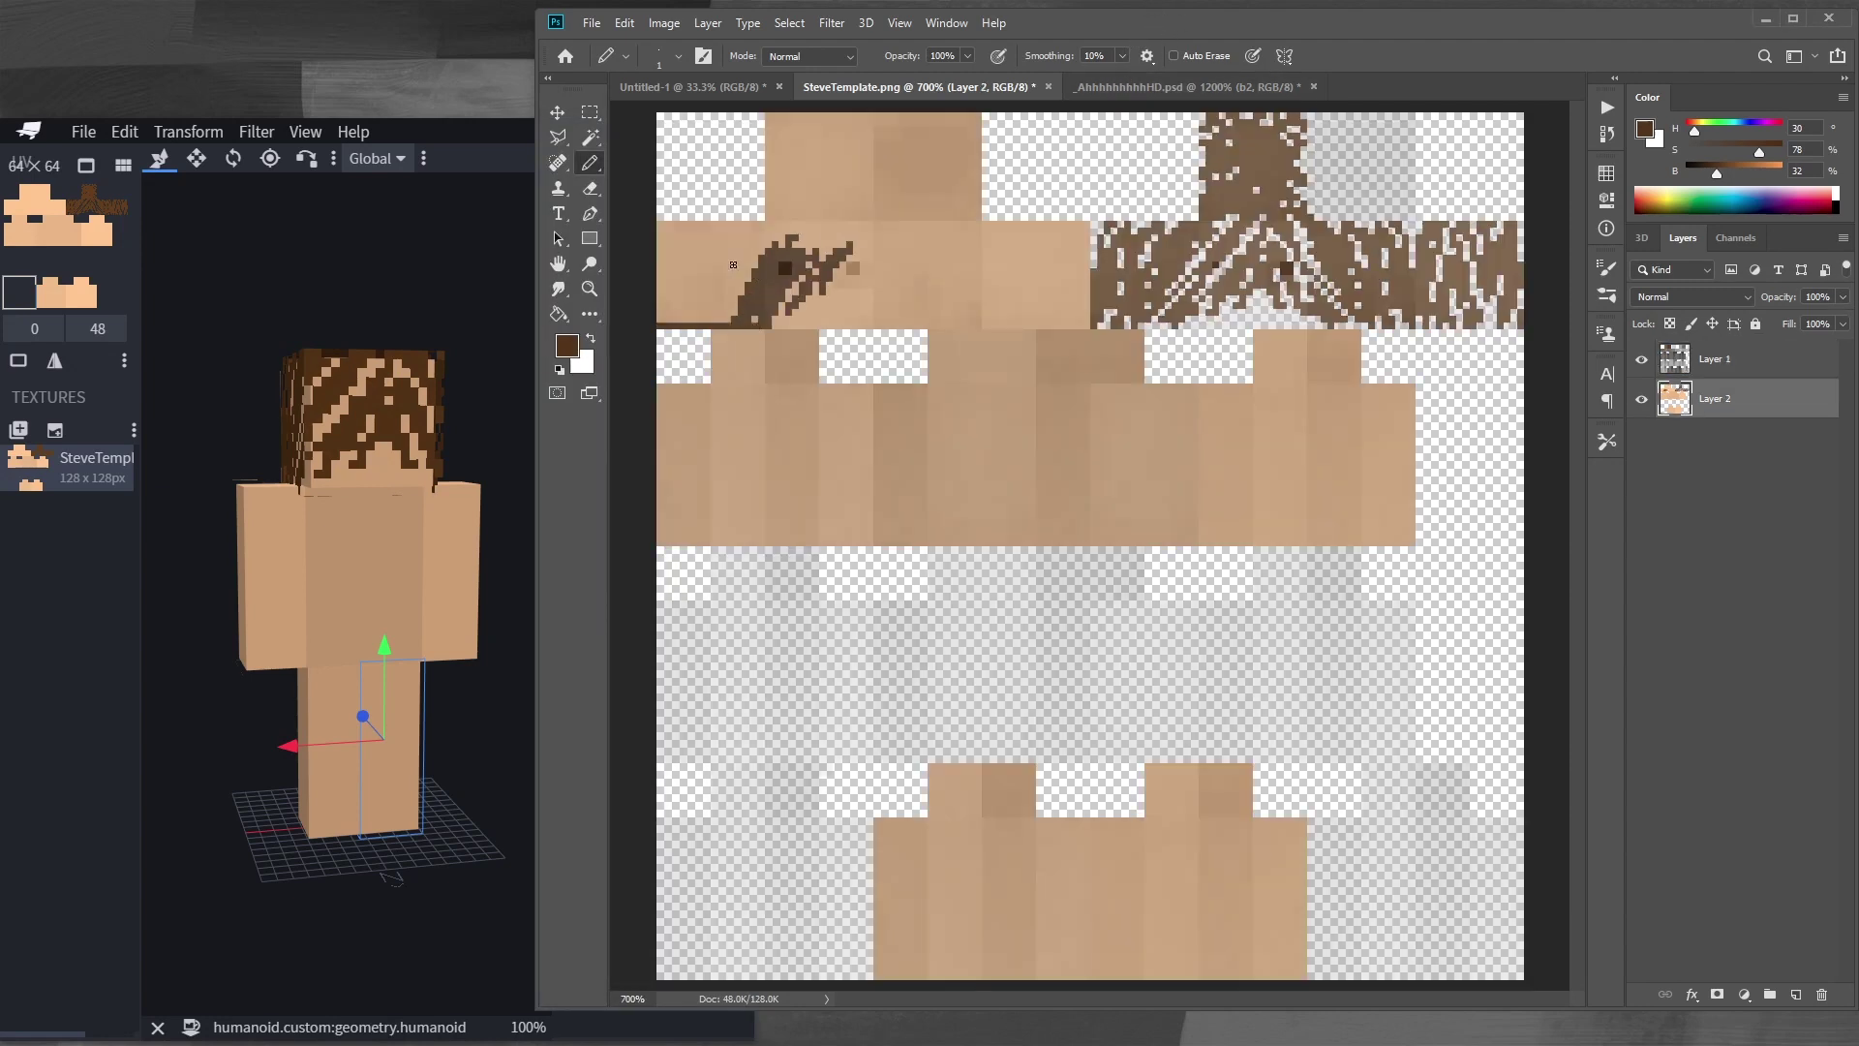
drag(755, 320, 872, 252)
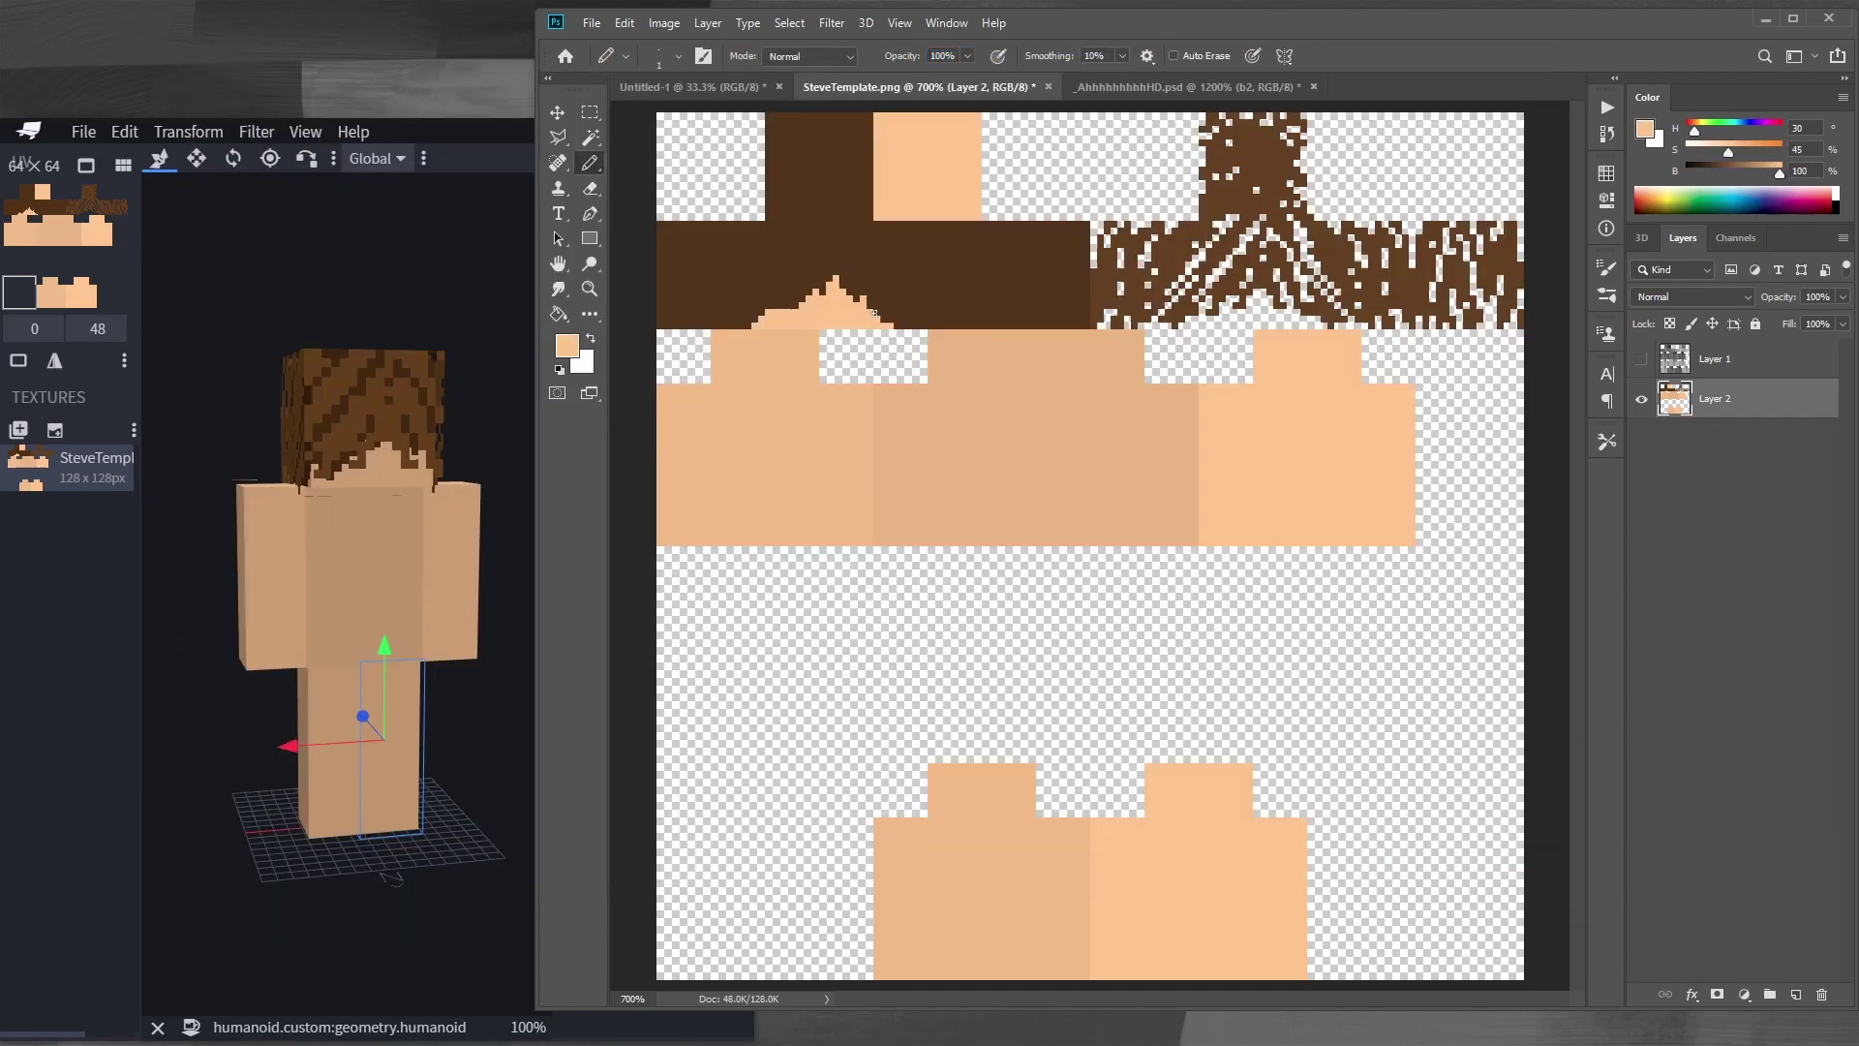
click(1641, 359)
key(e)
key(x)
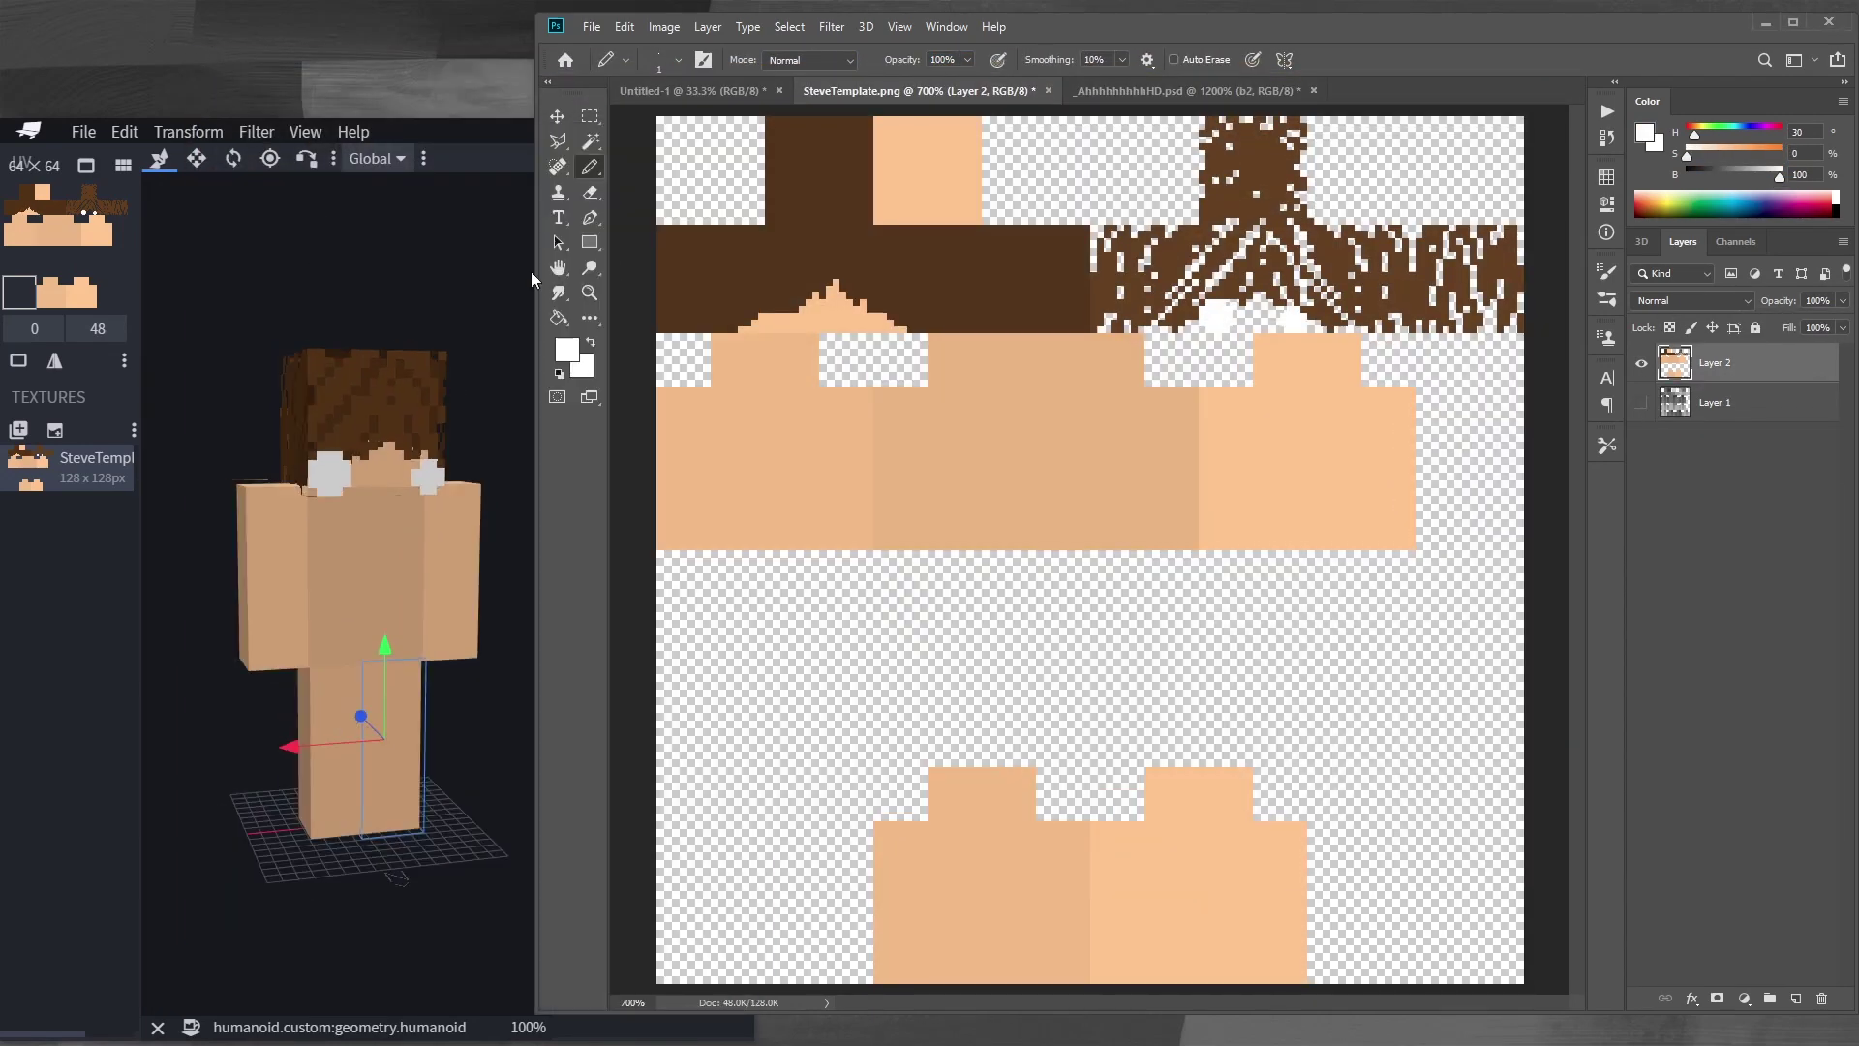
Re-export the texture with Save for Web, overwriting SteveTemplate.png
click(407, 259)
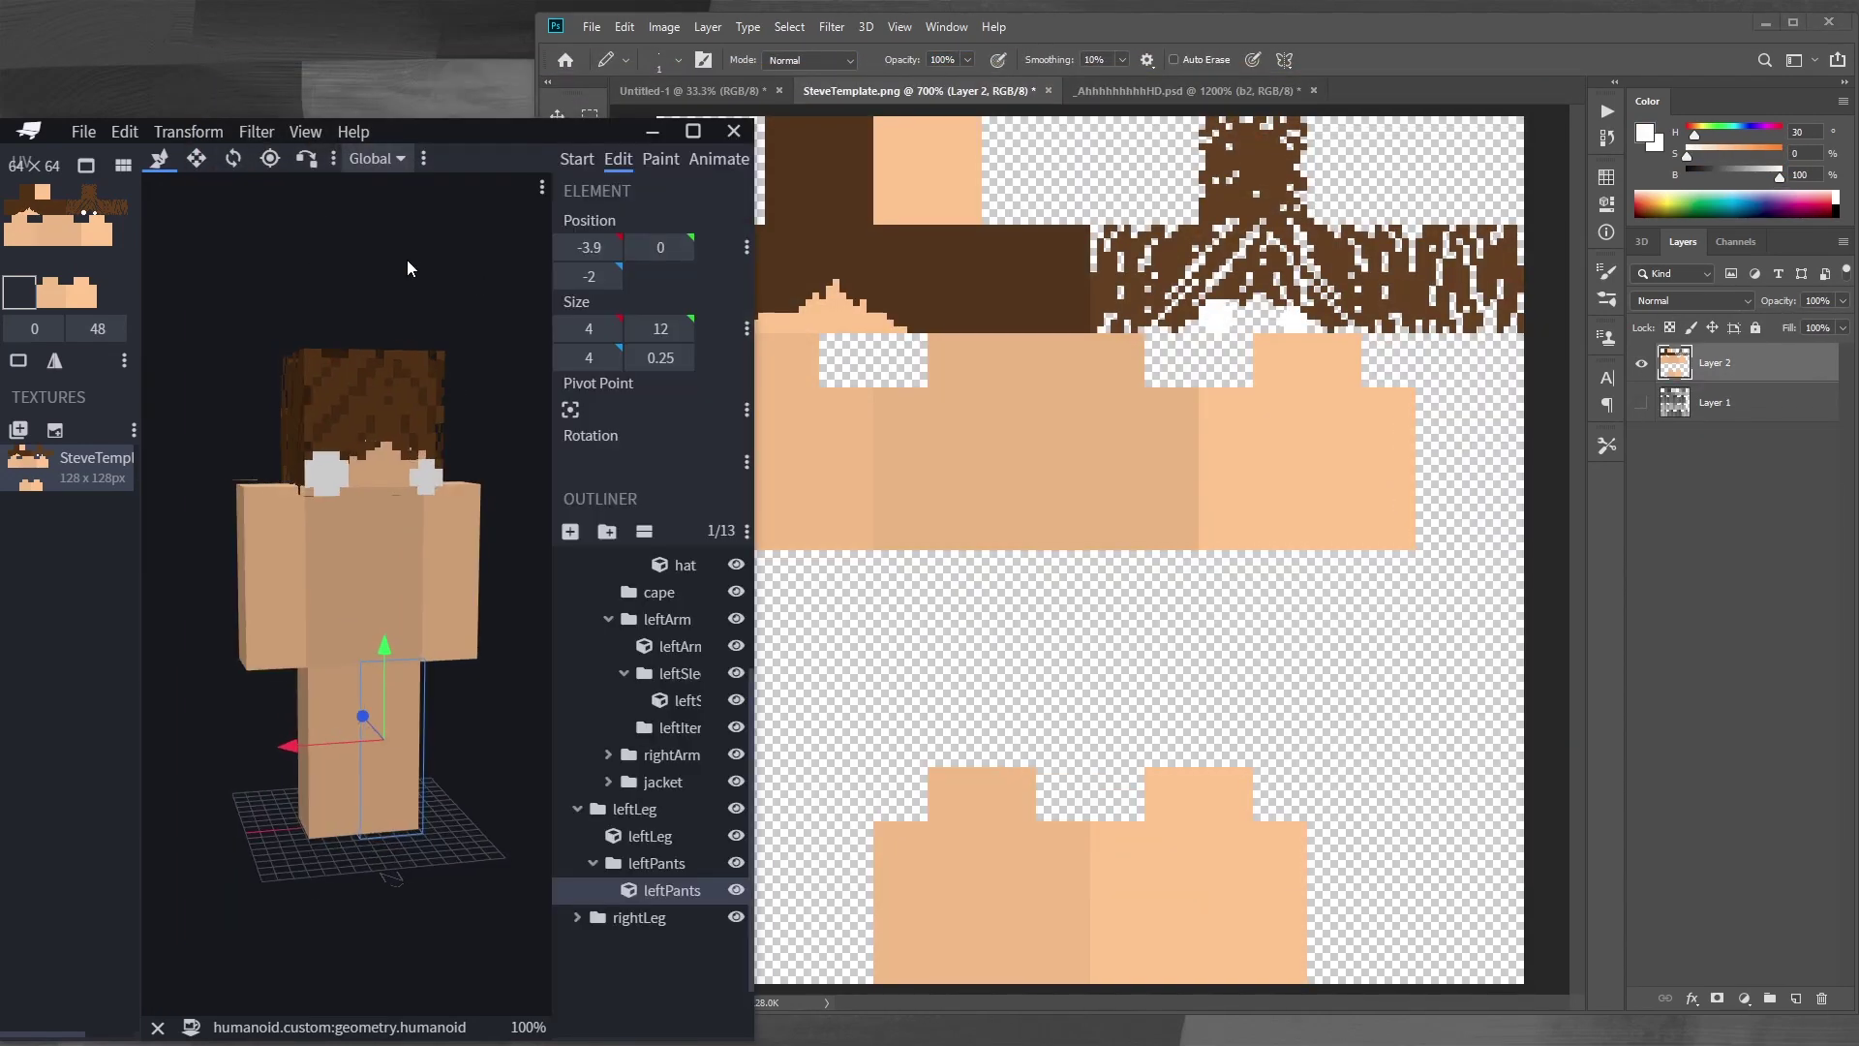
click(1071, 25)
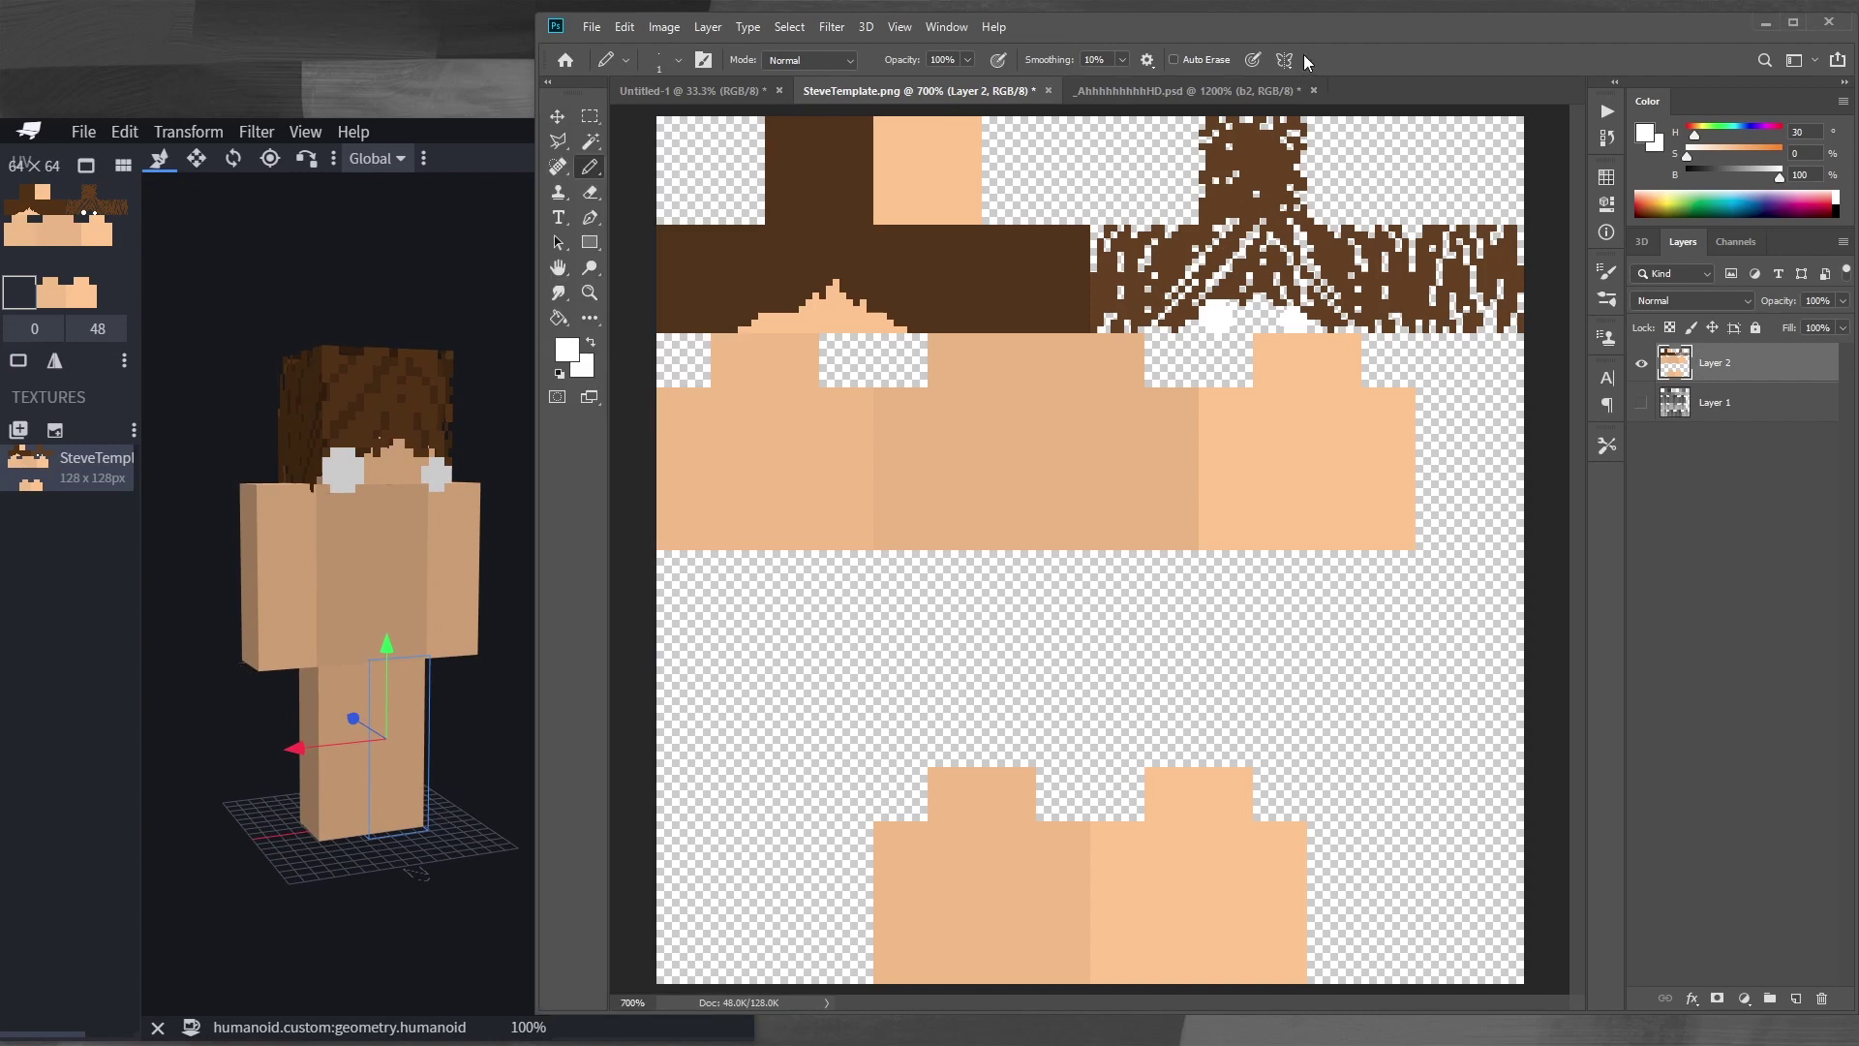
key(ctrl+alt+shift+s)
key(Return)
key(Return)
key(Return)
Orbit the Blockbench model to check the new hair and white eye patches
click(450, 286)
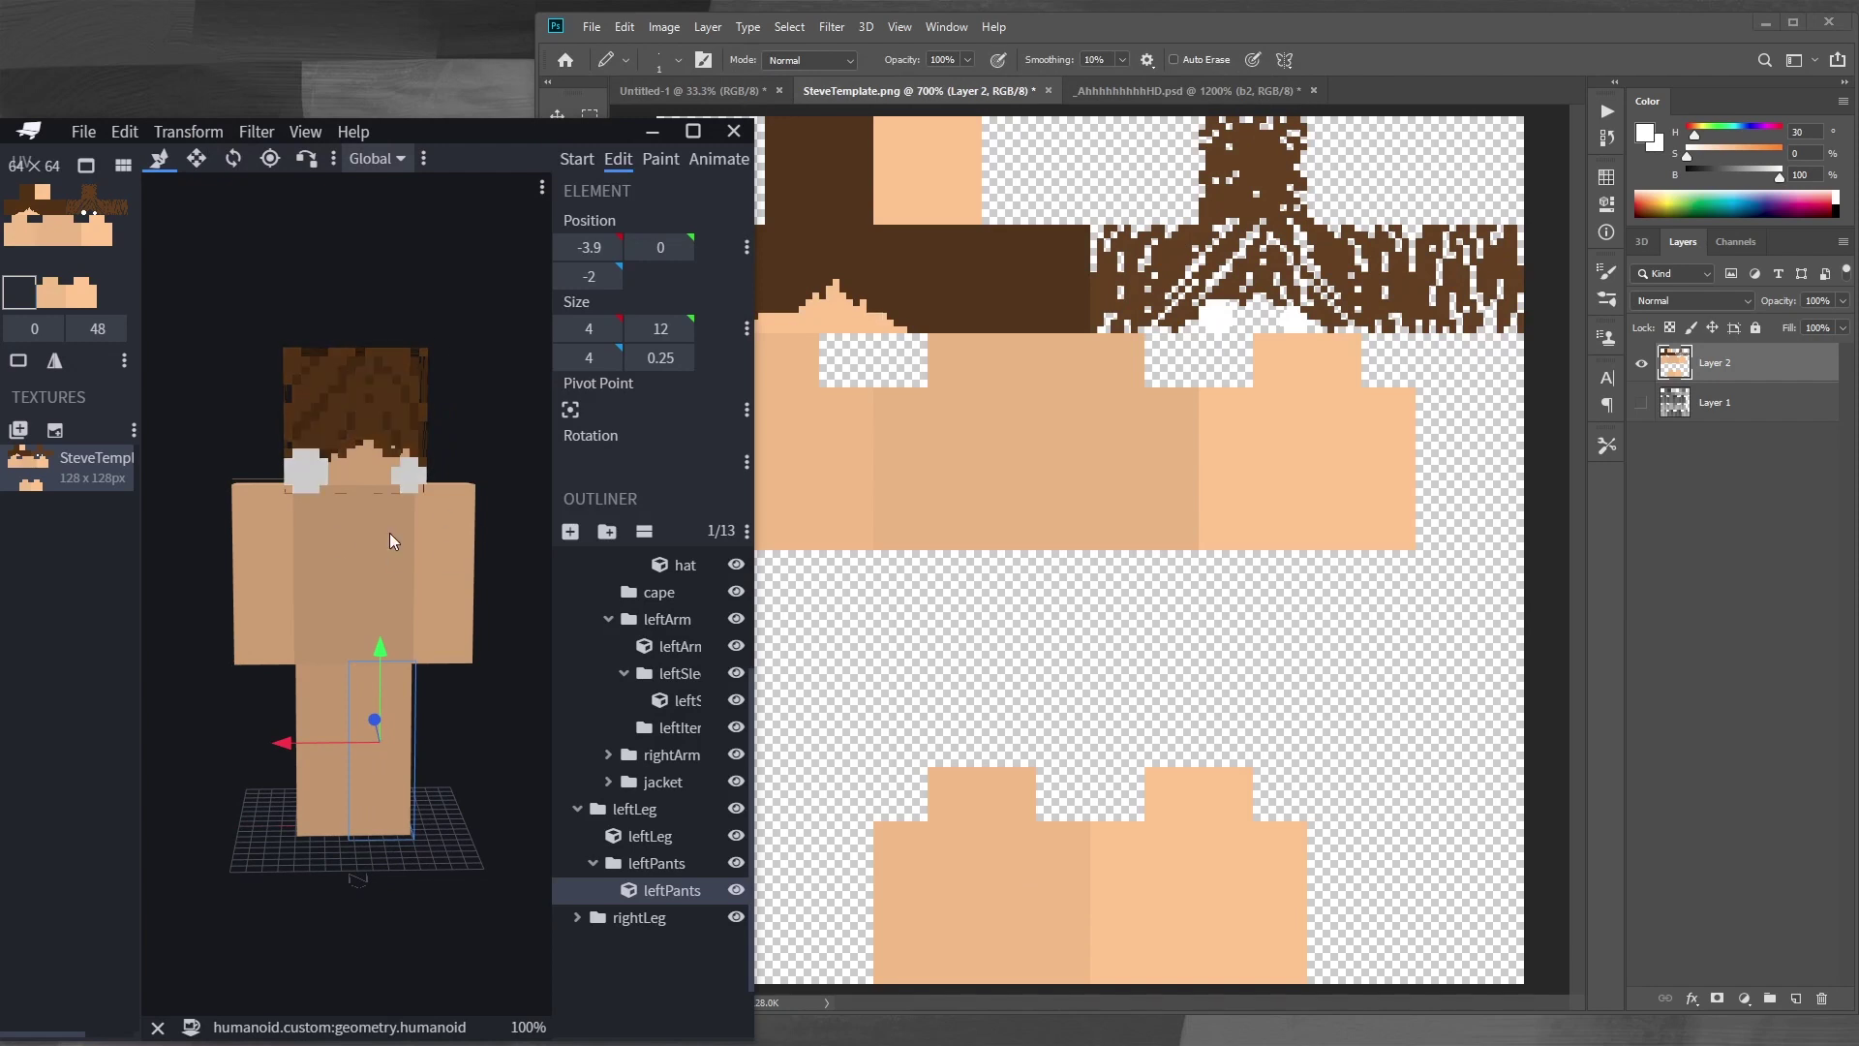
drag(415, 287, 1116, 201)
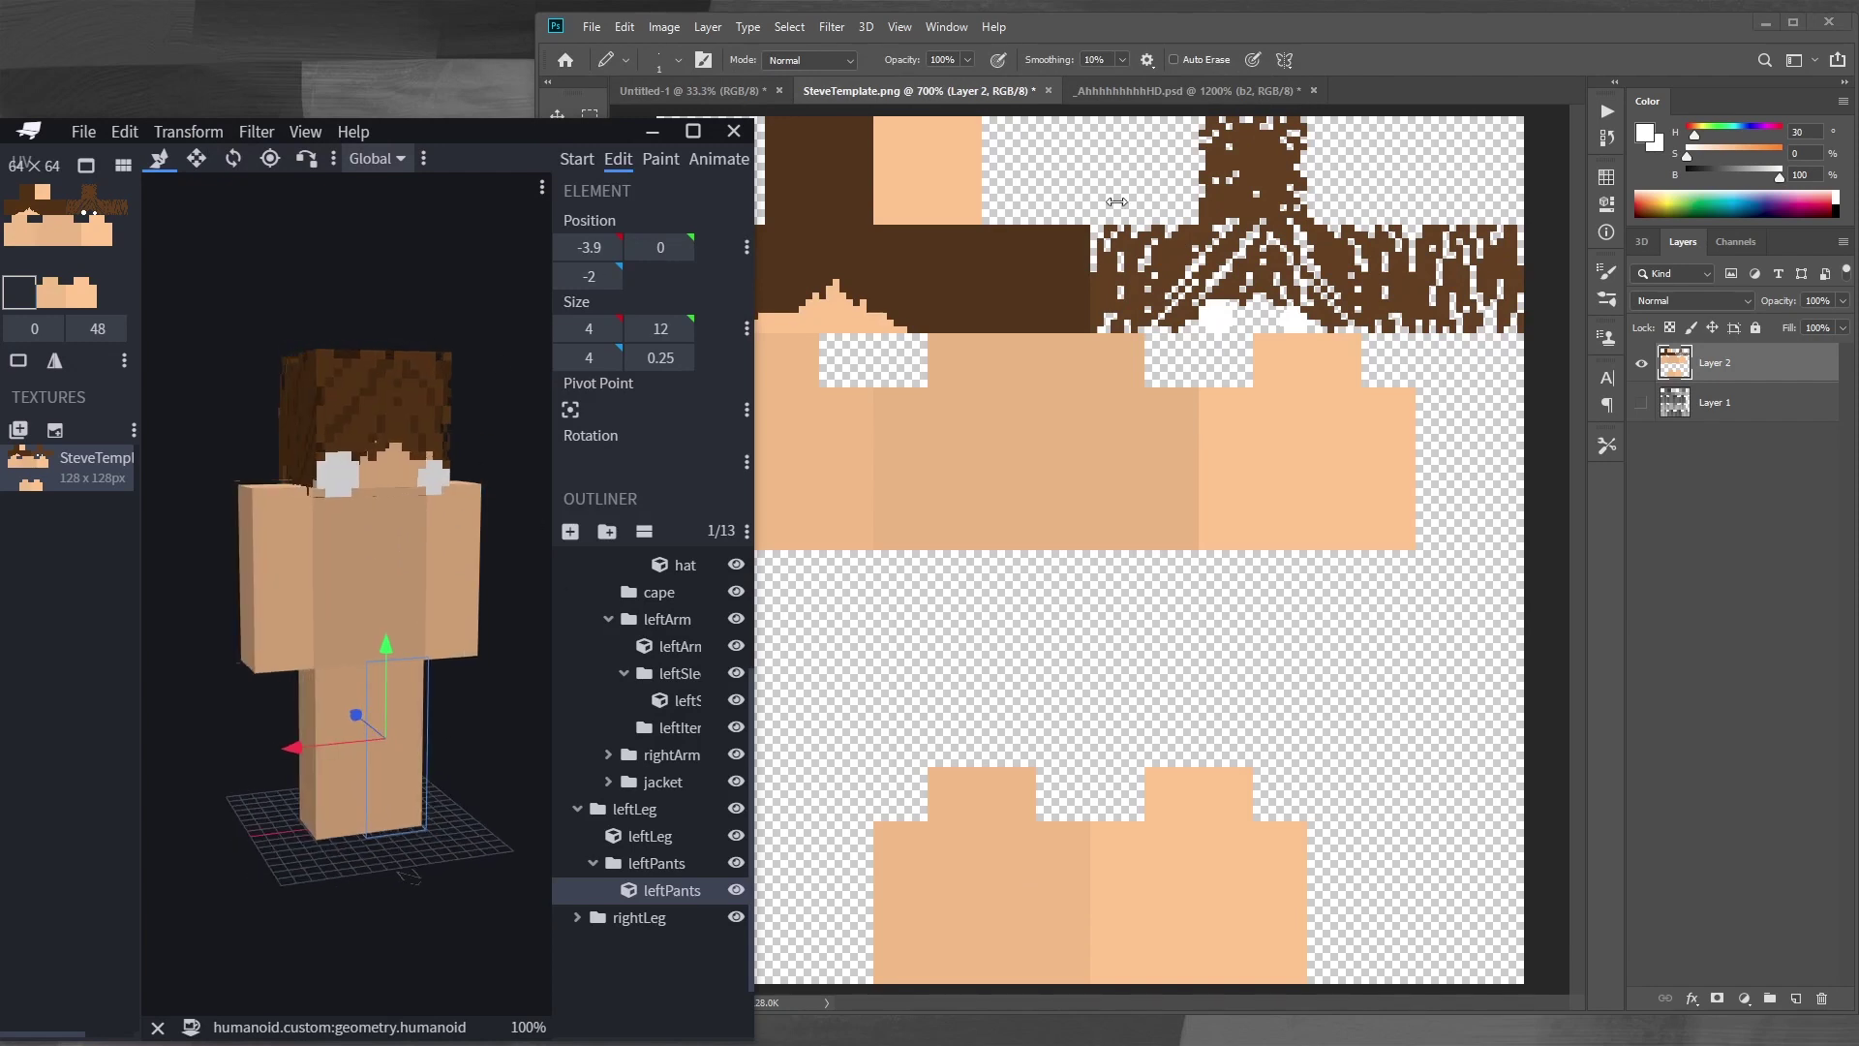
click(1362, 61)
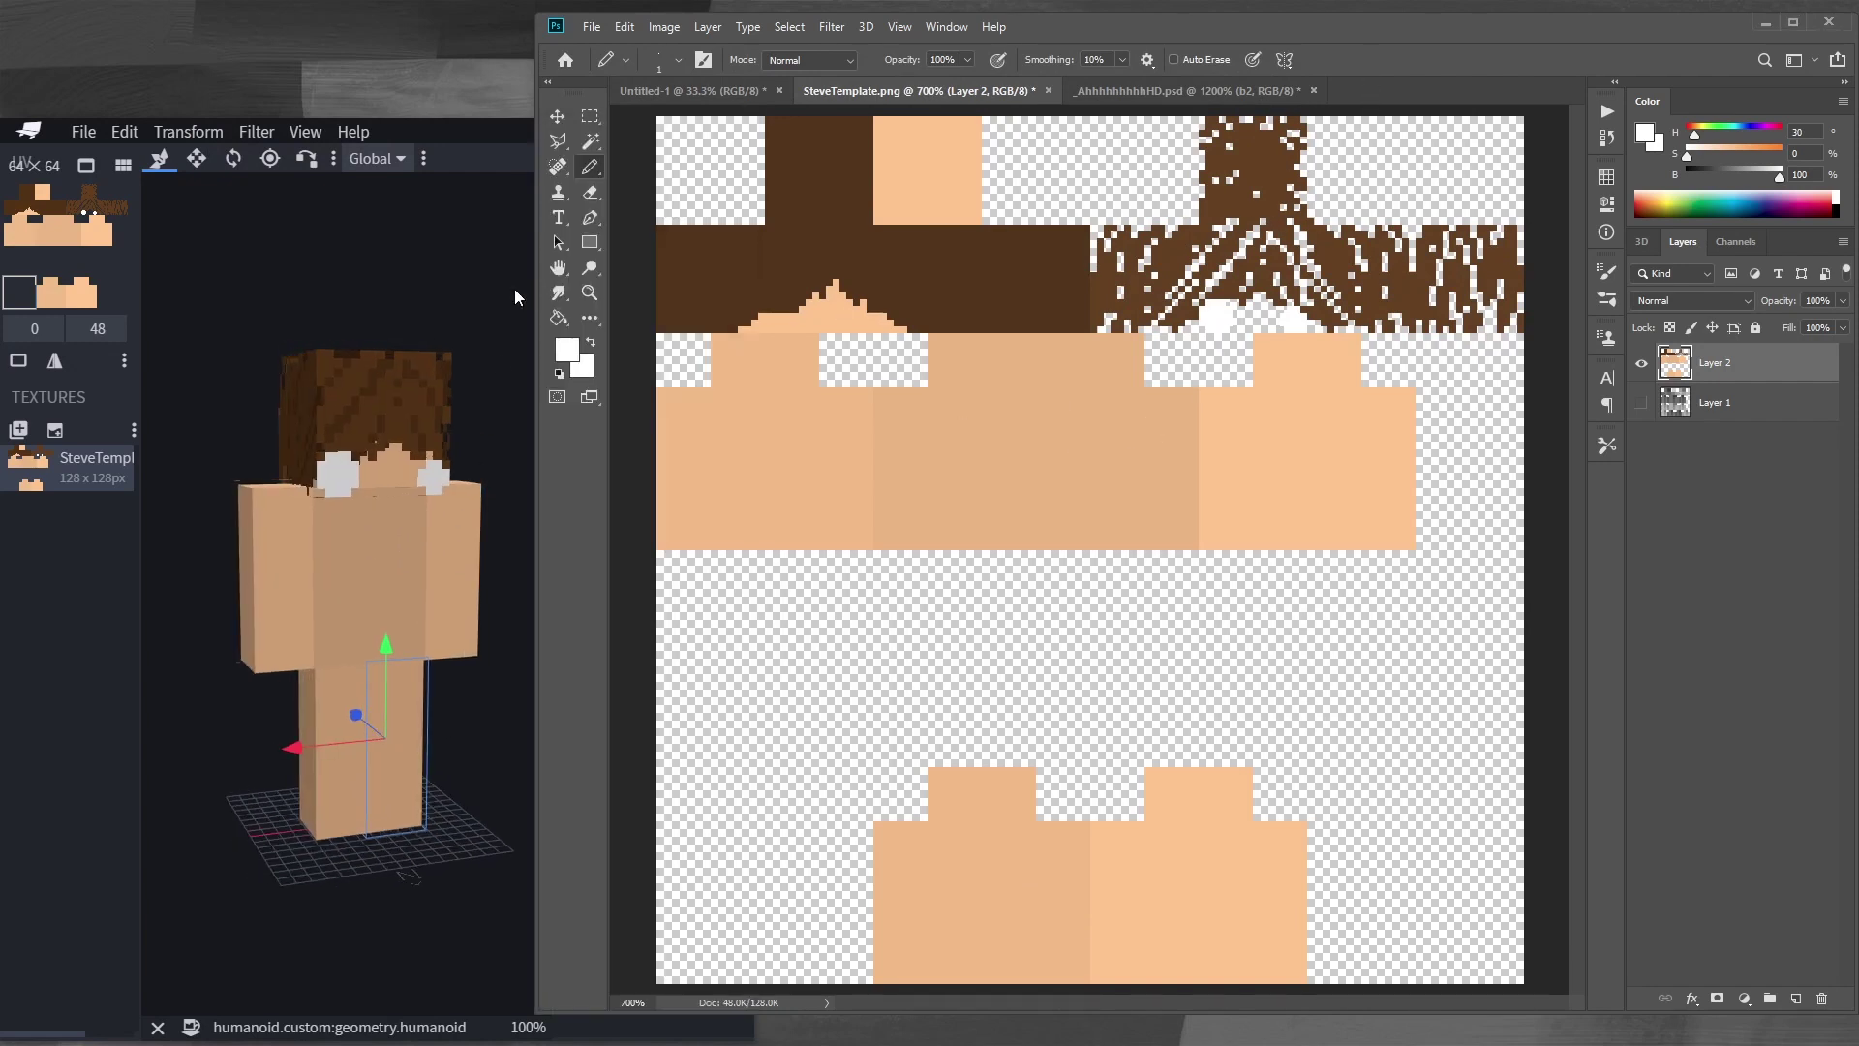
click(429, 303)
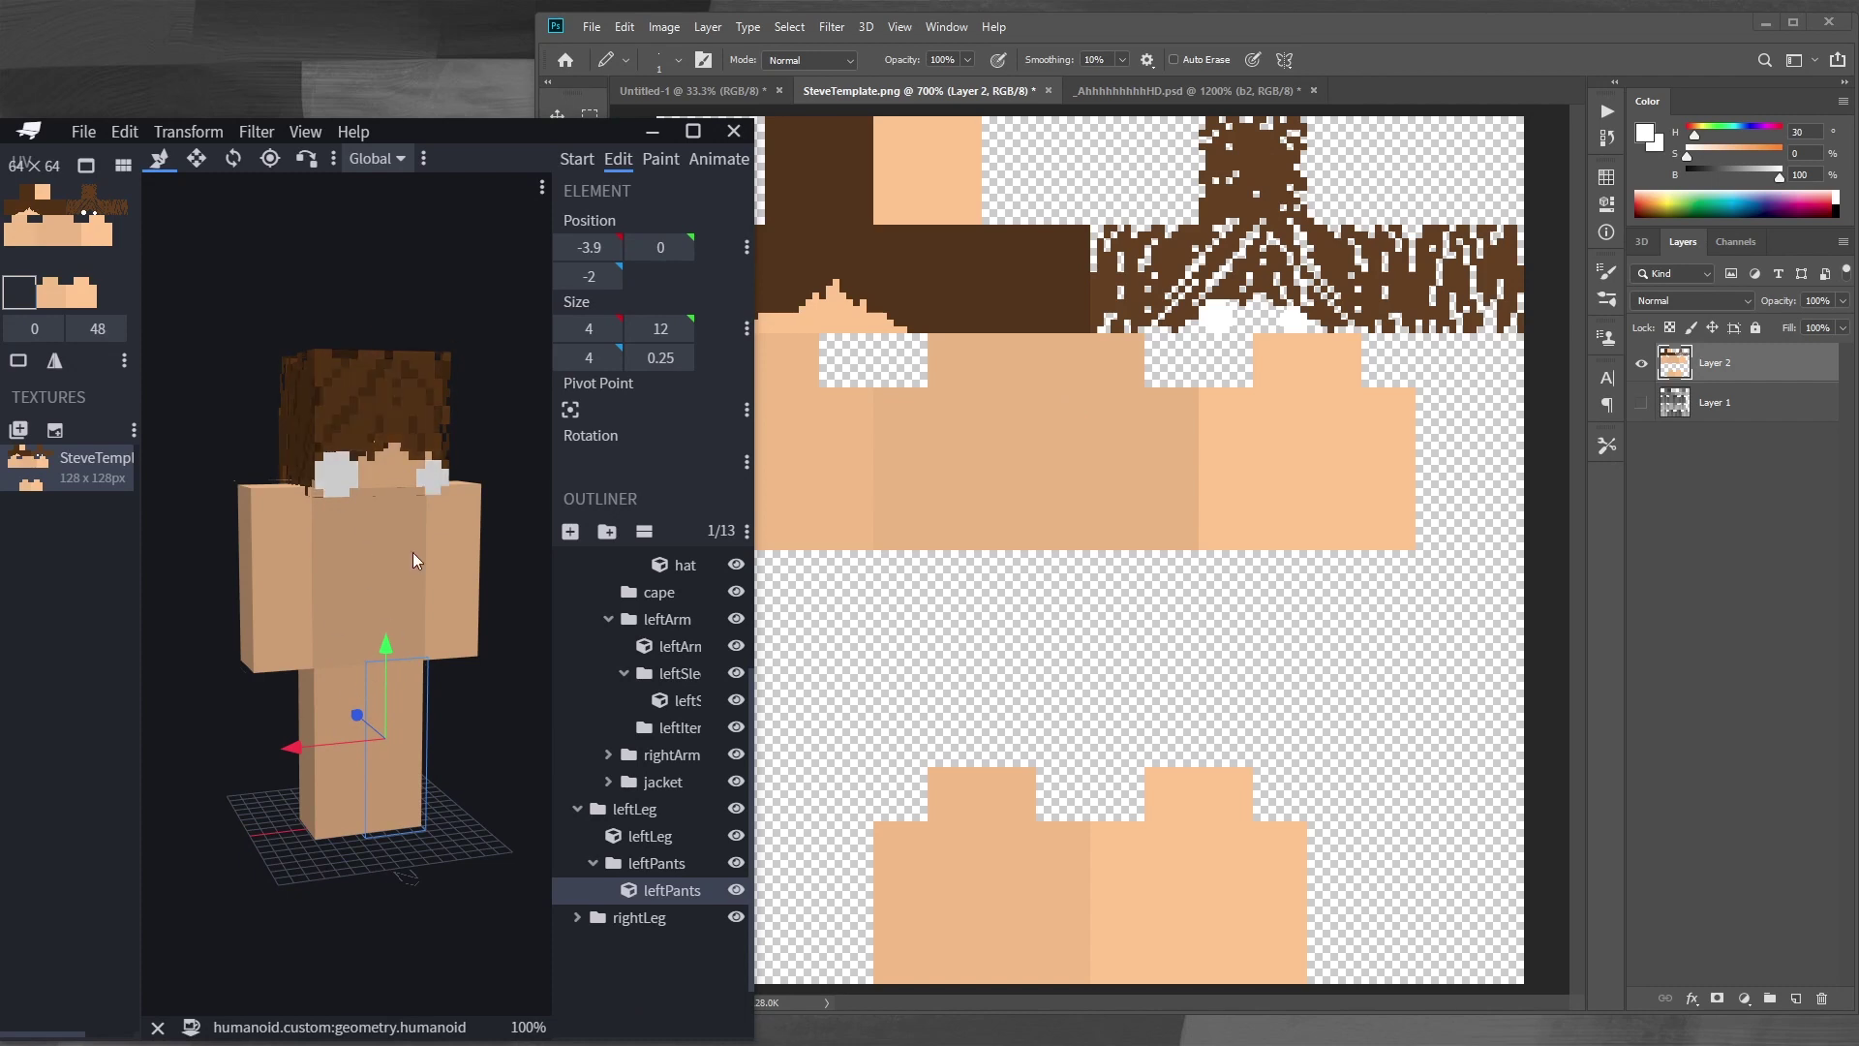
Position the black mouth oval onto the face of the skin template
click(1307, 32)
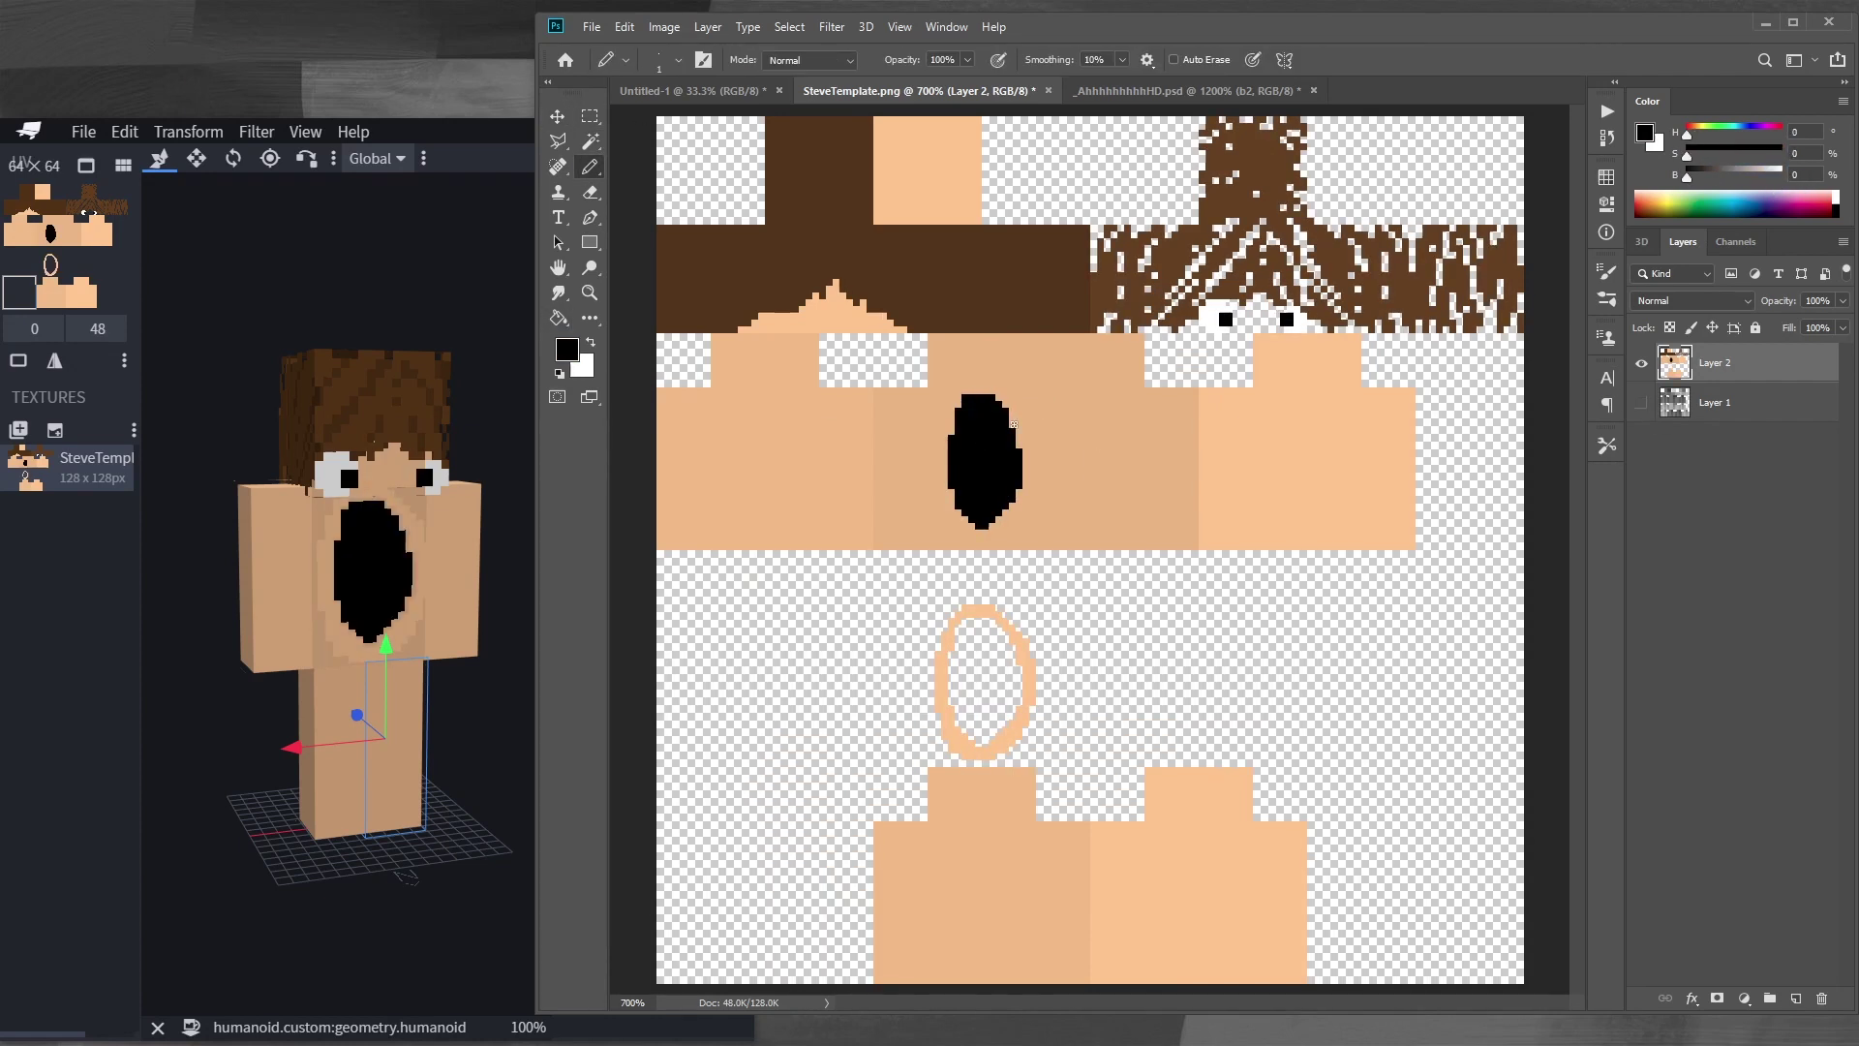
drag(982, 474, 982, 475)
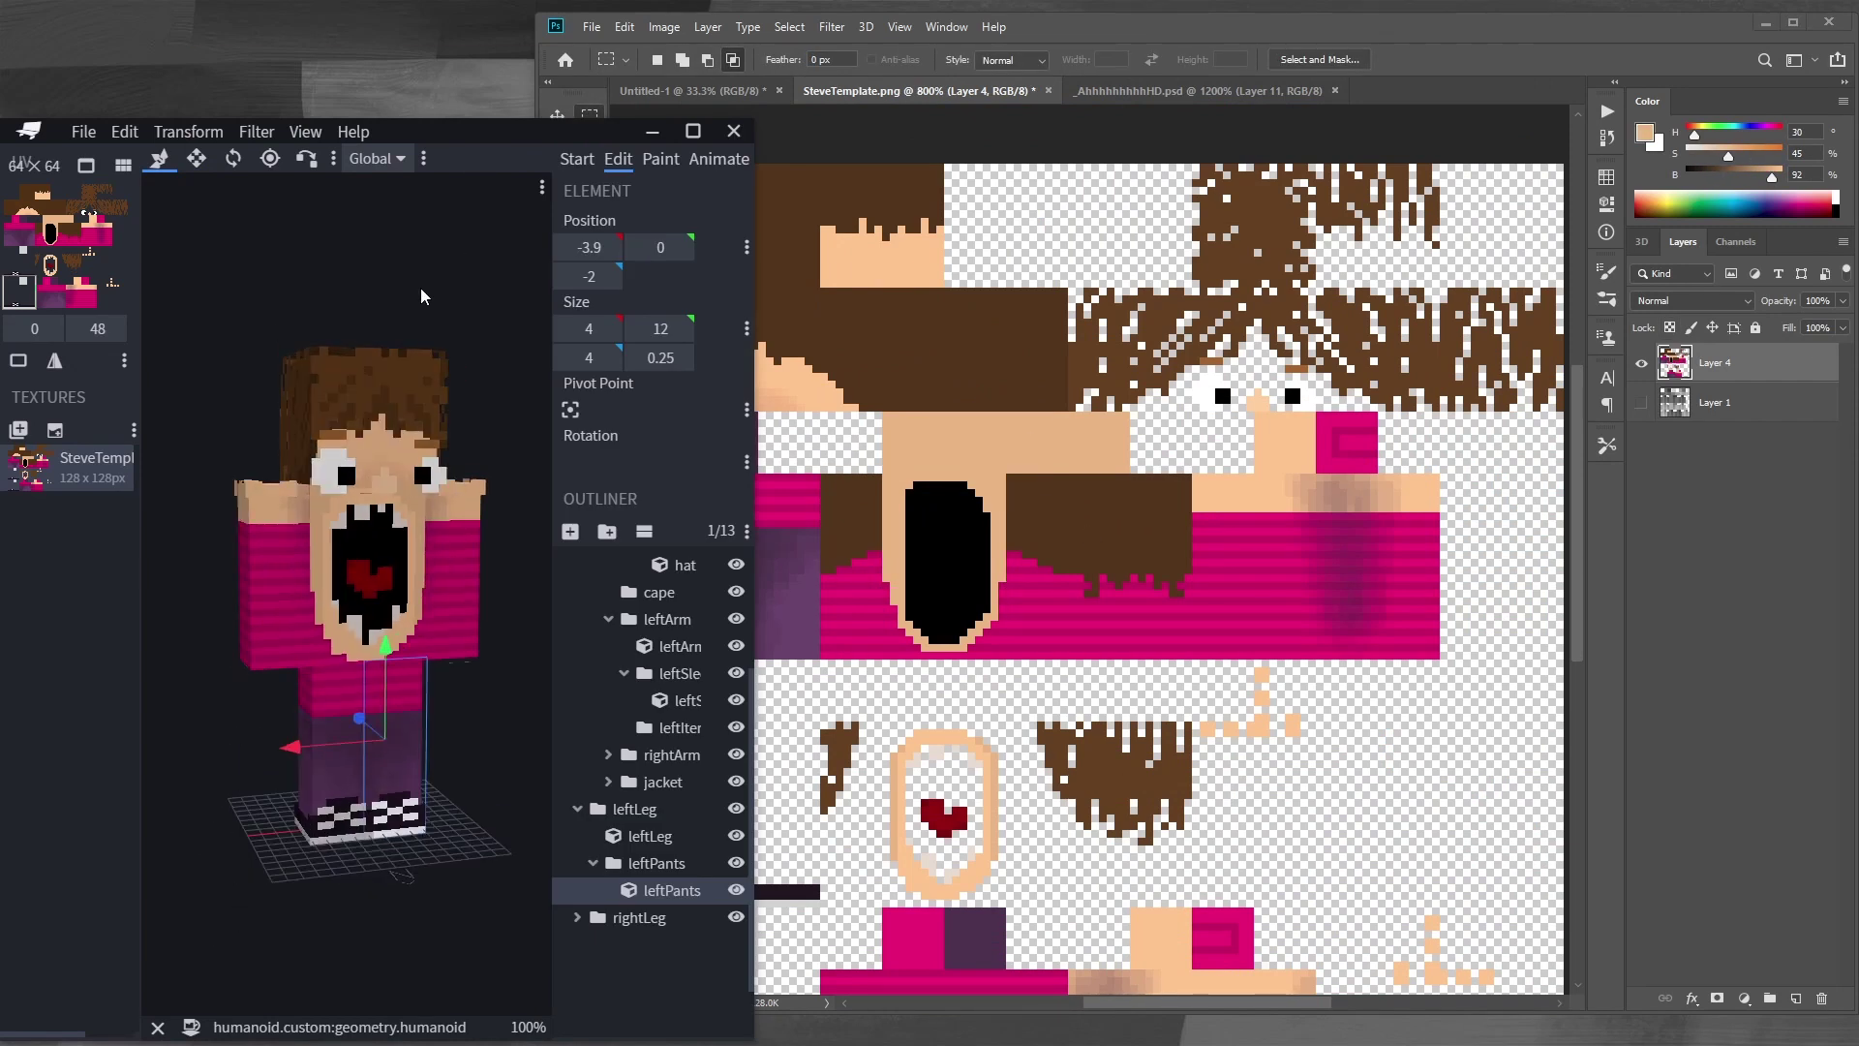
Orbit and zoom the Blockbench model to inspect the hair, shirt and trousers front and back
drag(419, 299, 414, 333)
drag(405, 235, 392, 241)
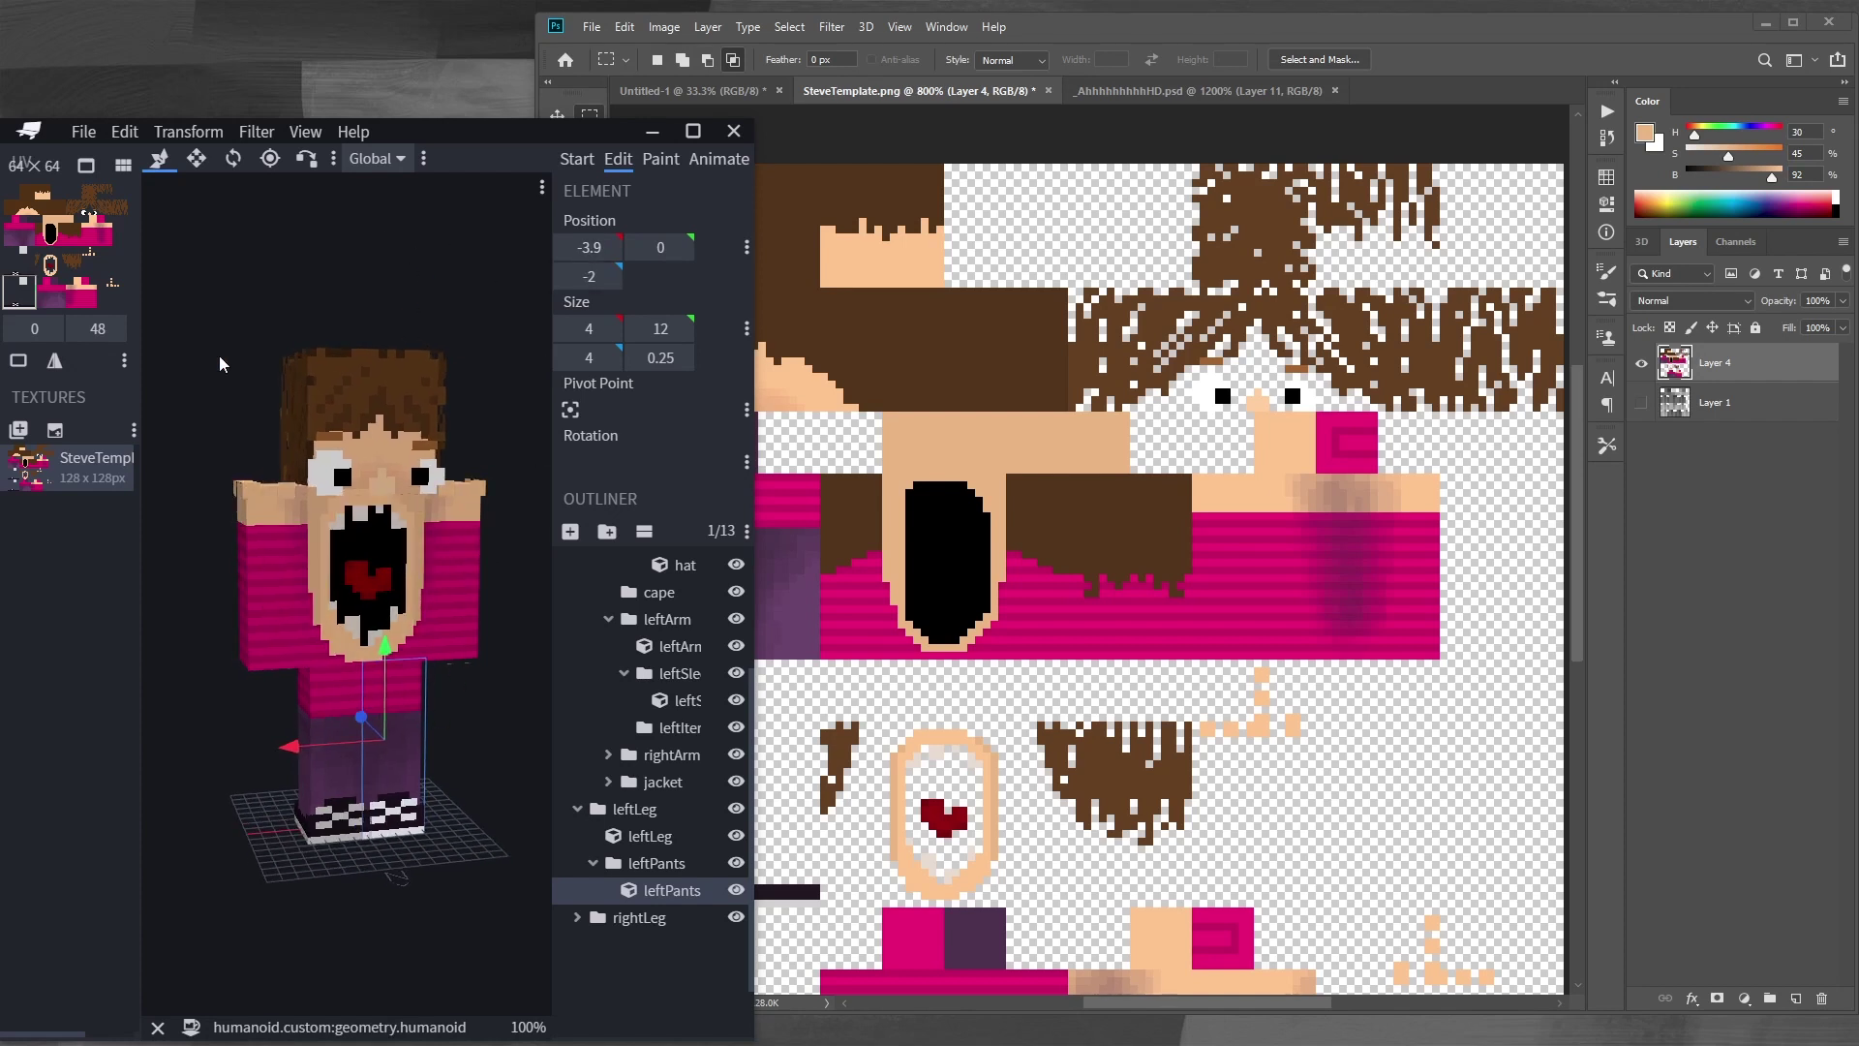
drag(217, 350, 236, 444)
drag(171, 748, 193, 786)
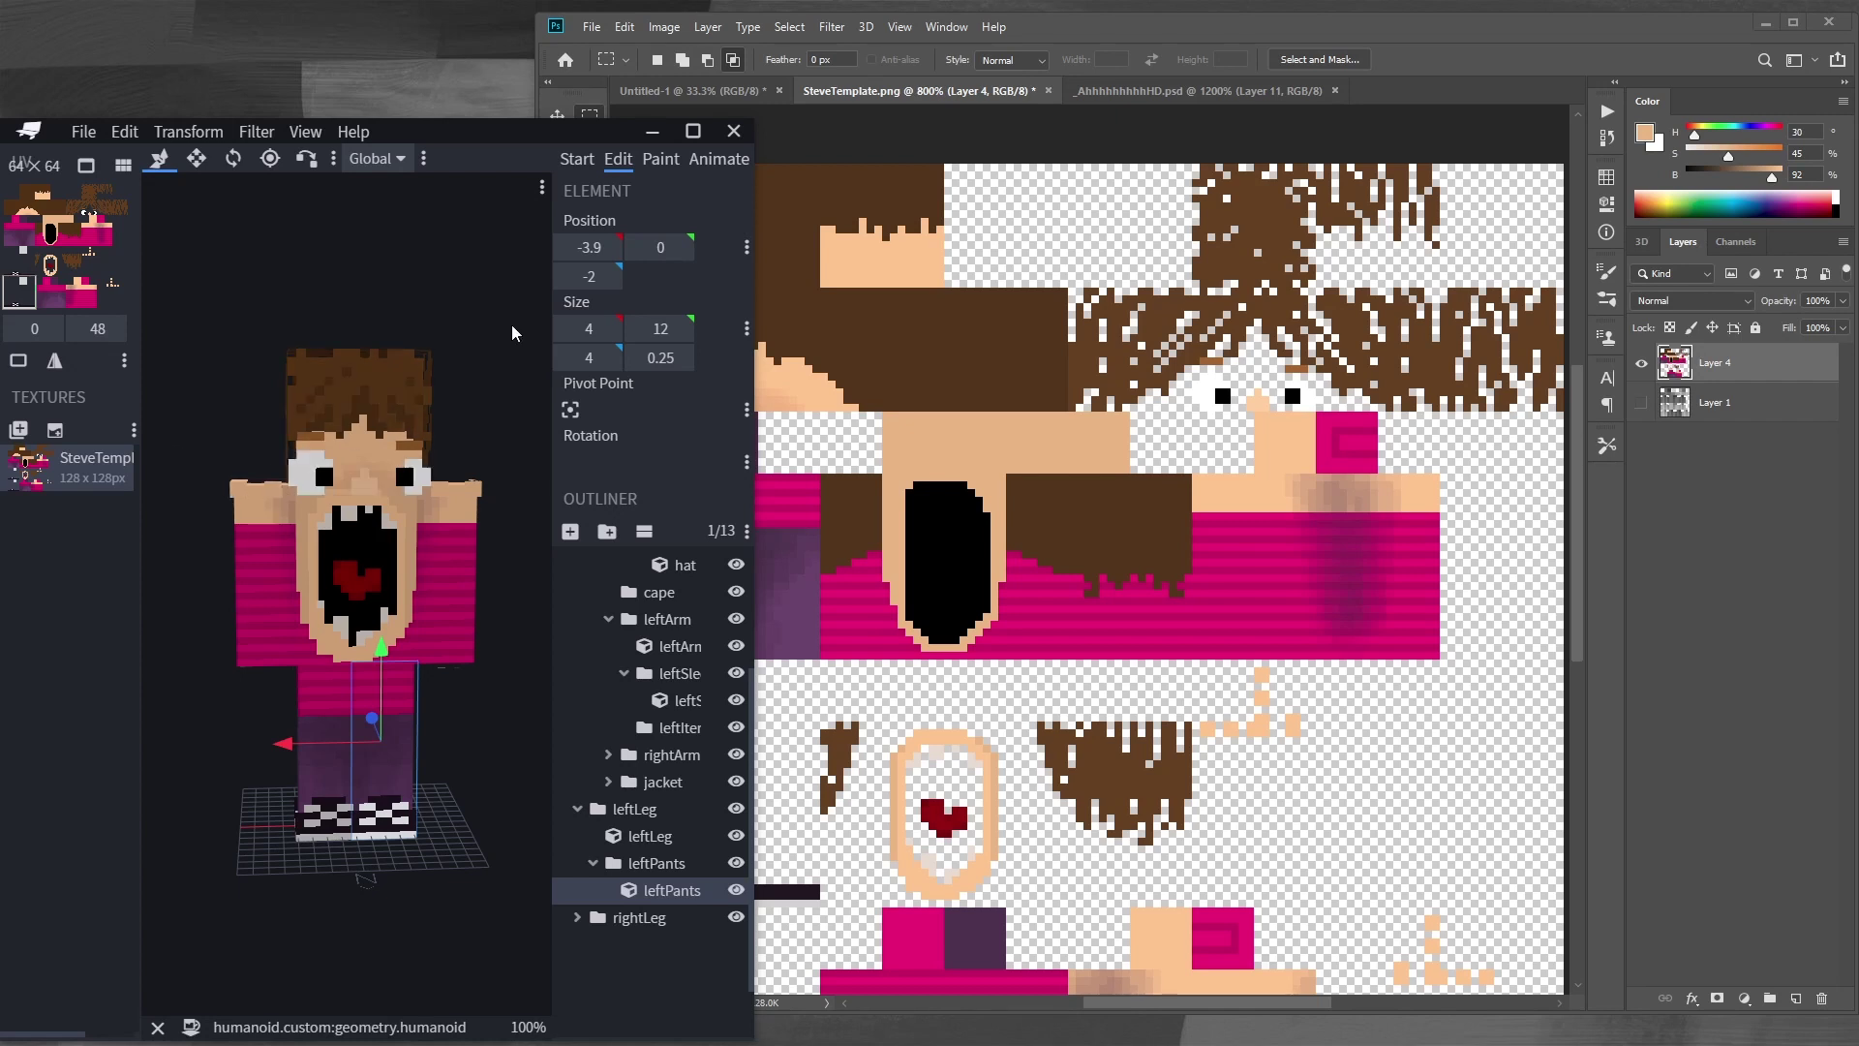
drag(376, 269, 429, 404)
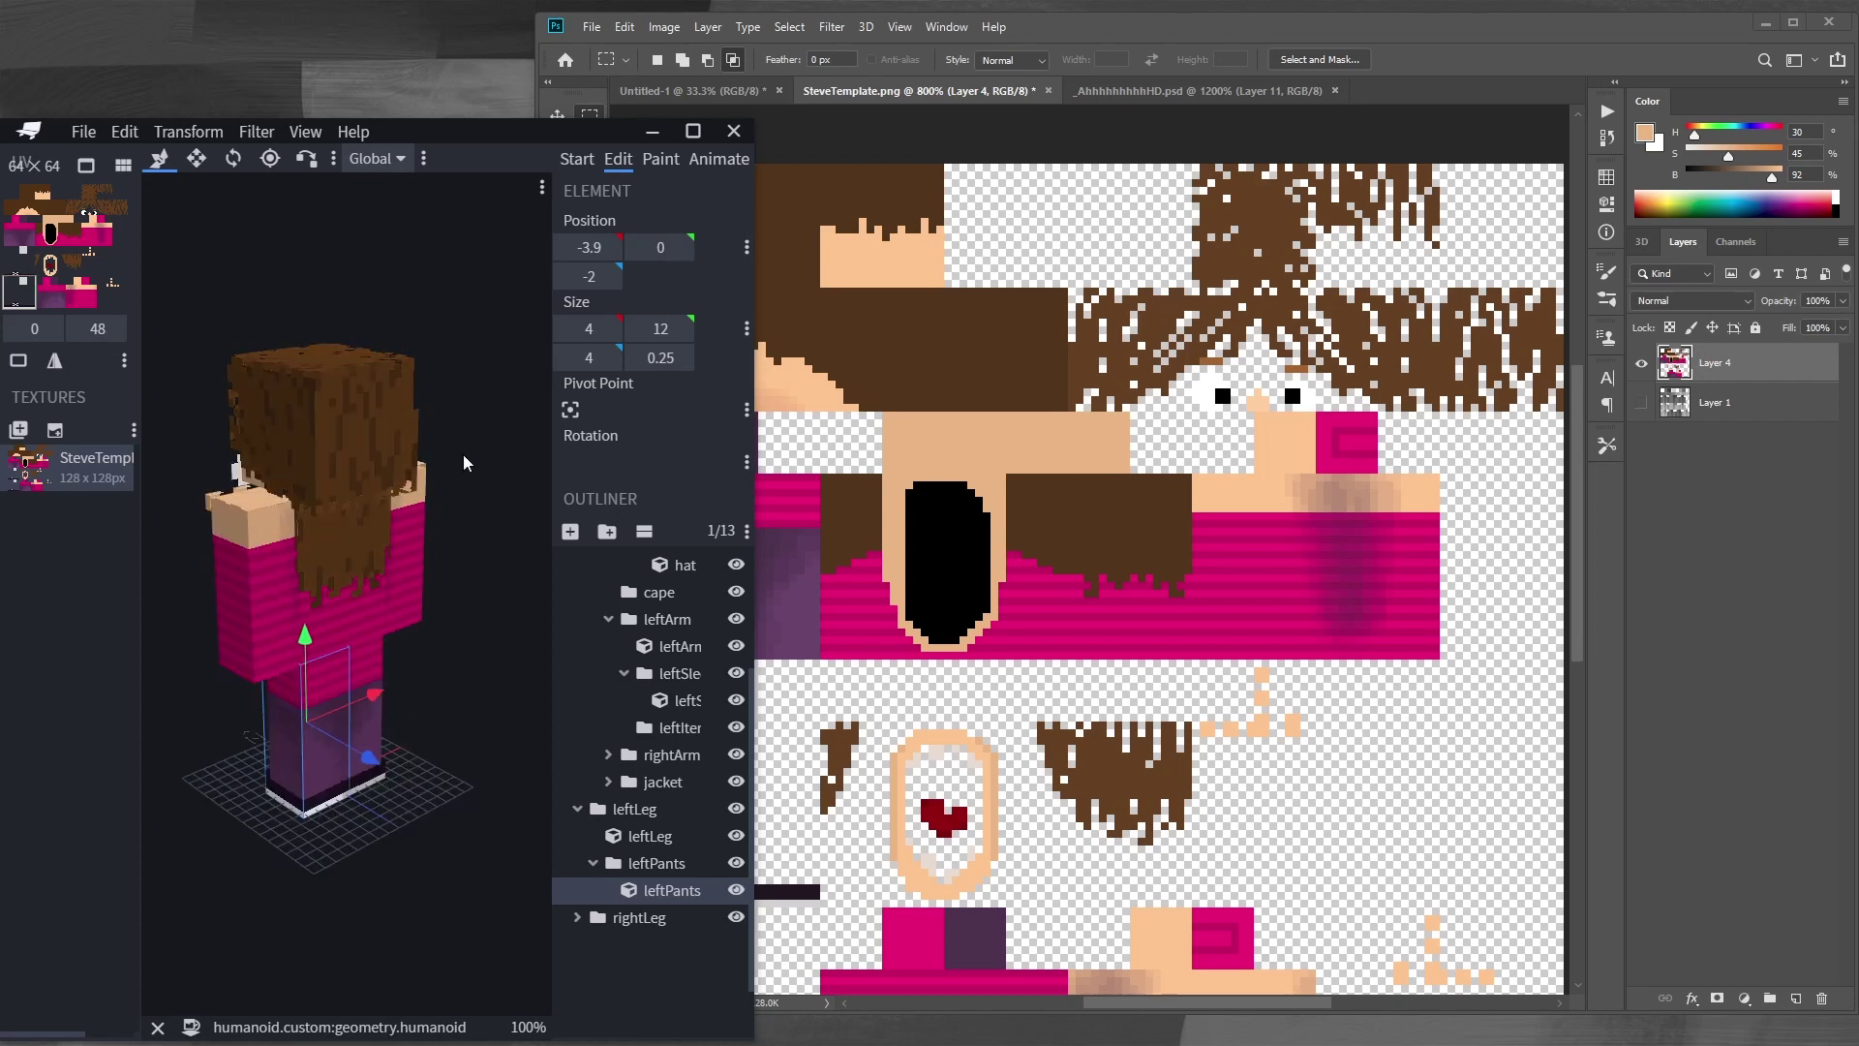
drag(457, 436, 493, 409)
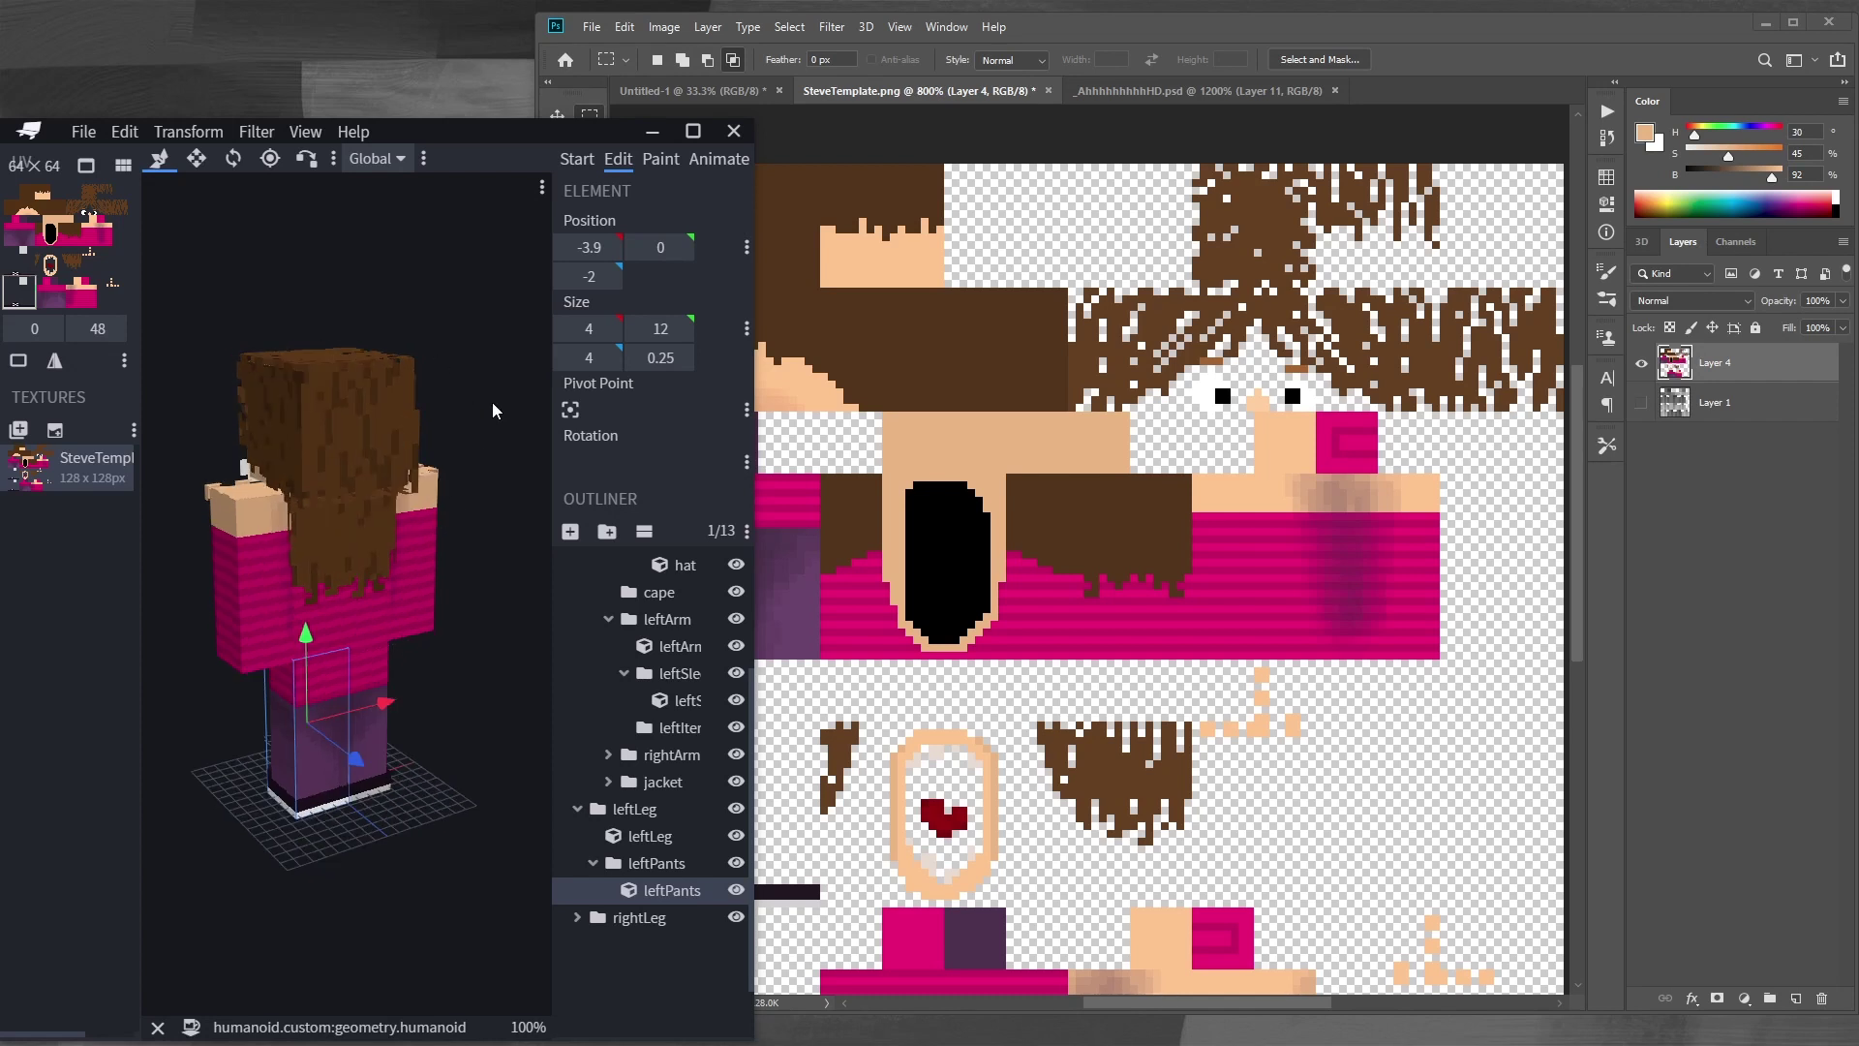
scroll(498, 403, up, 3)
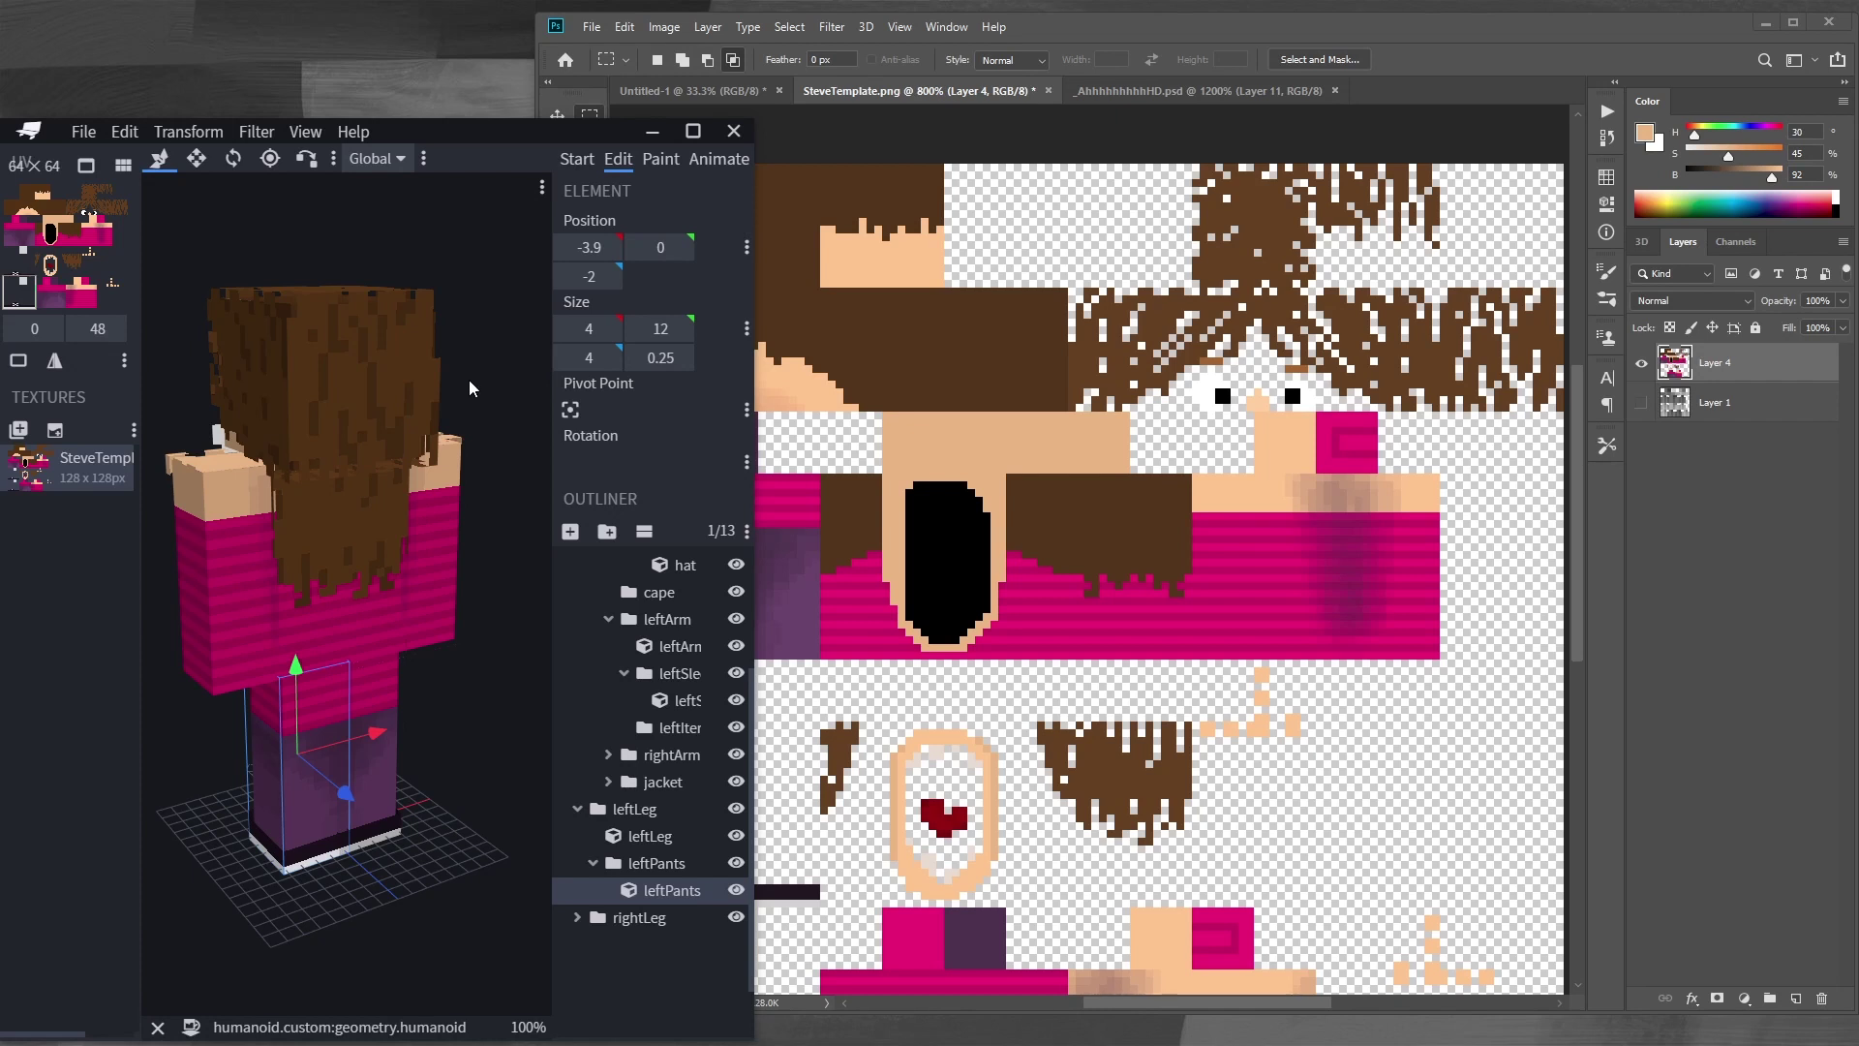
Apply Gaussian, monochromatic Add Noise to the skin texture
click(1224, 39)
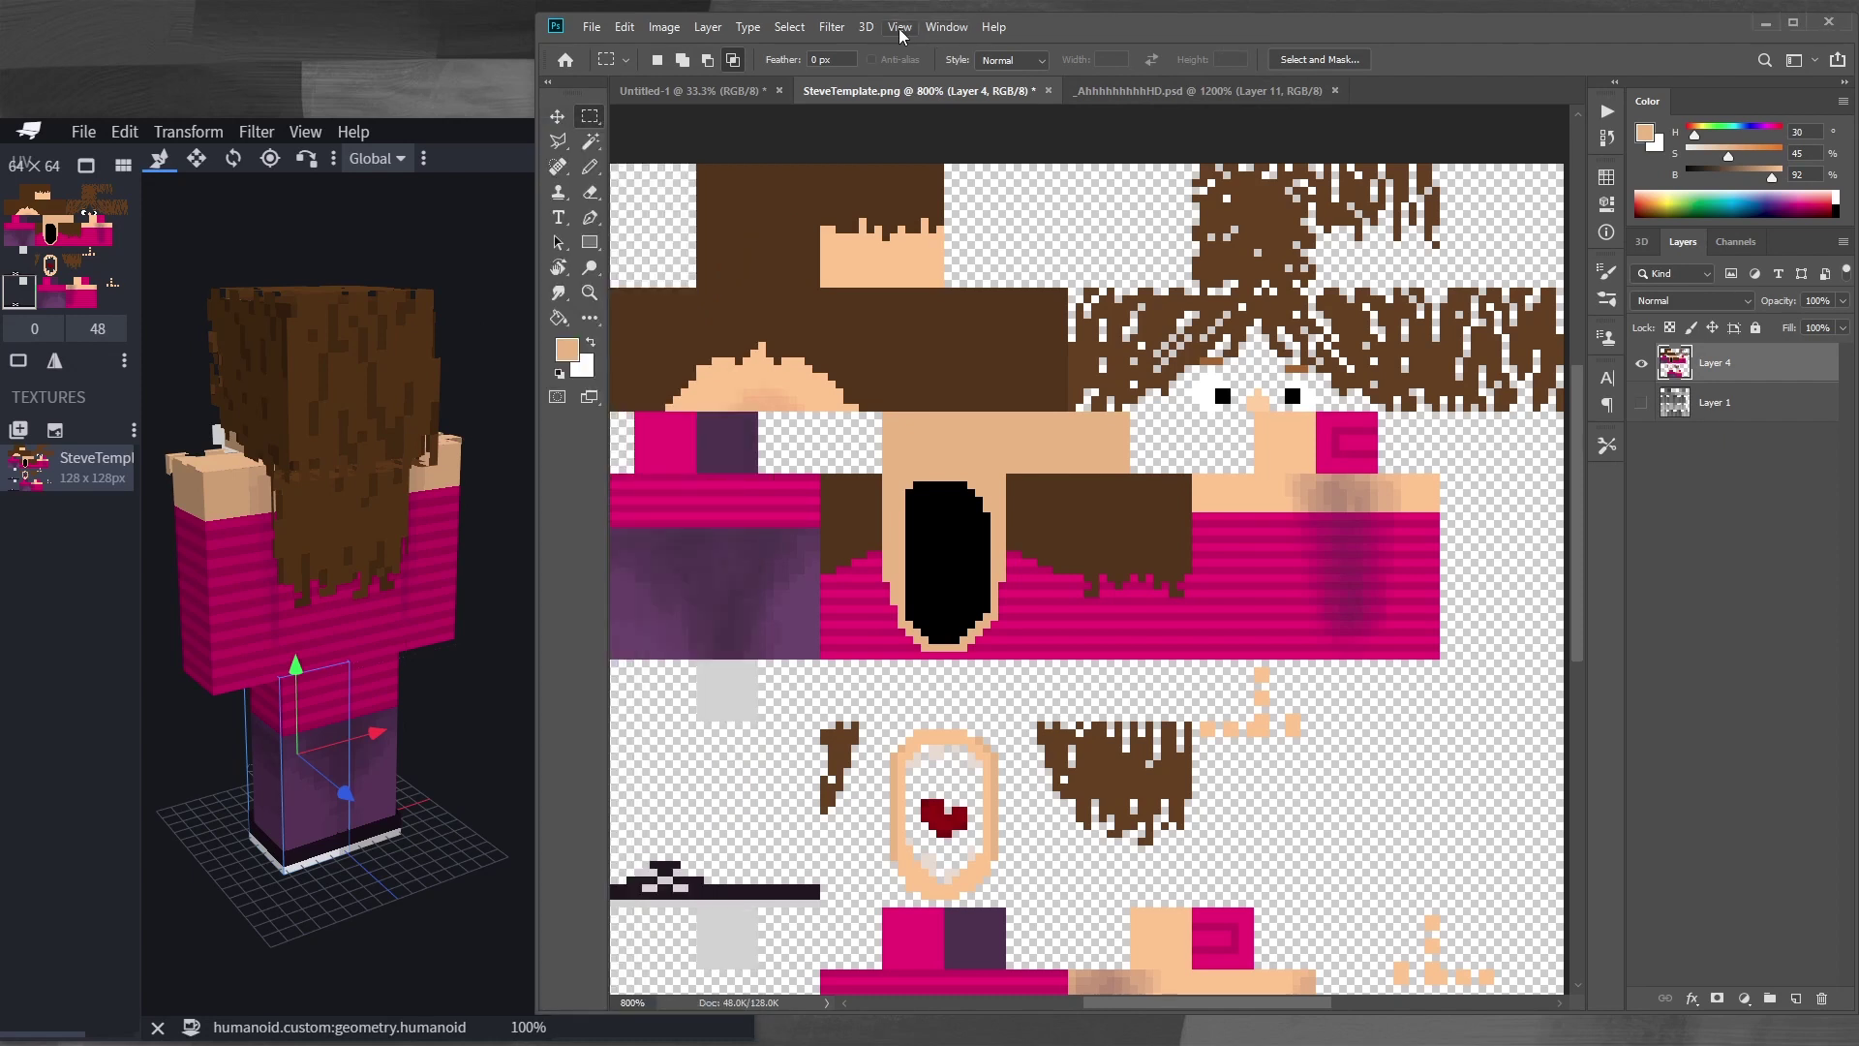
click(832, 26)
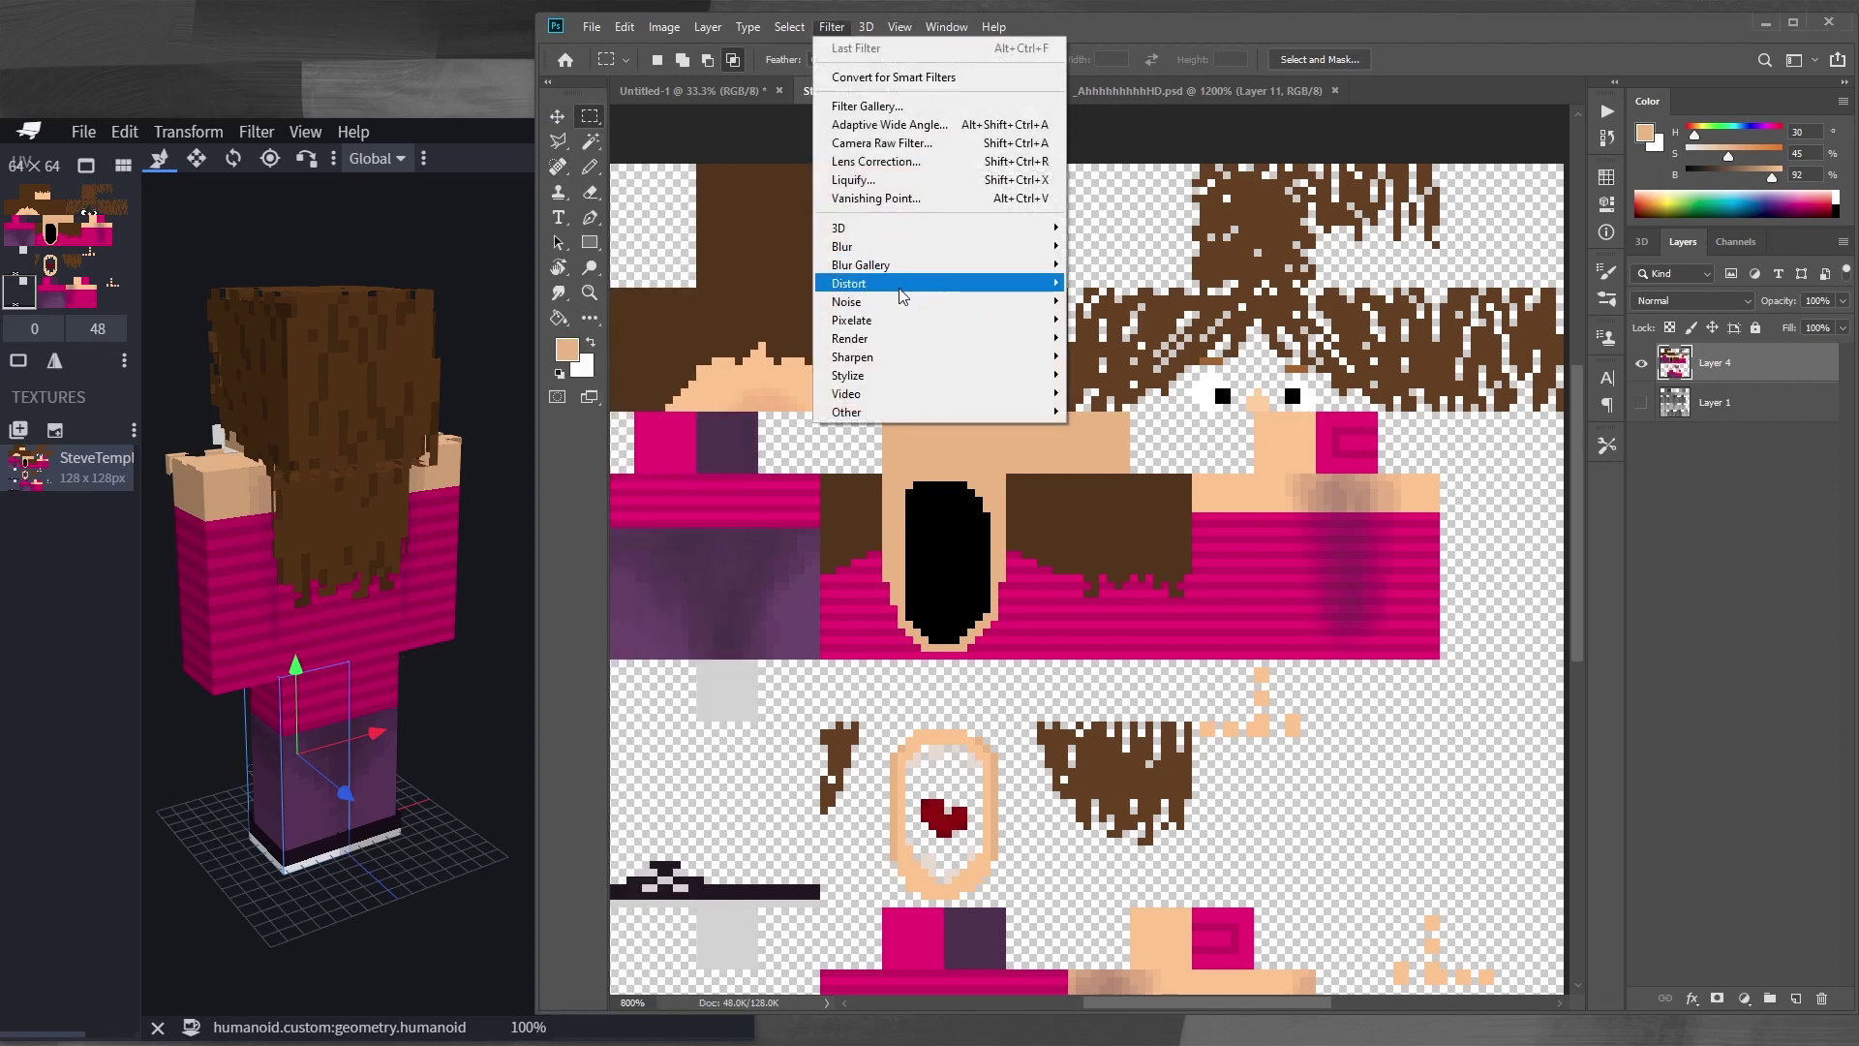
click(1104, 301)
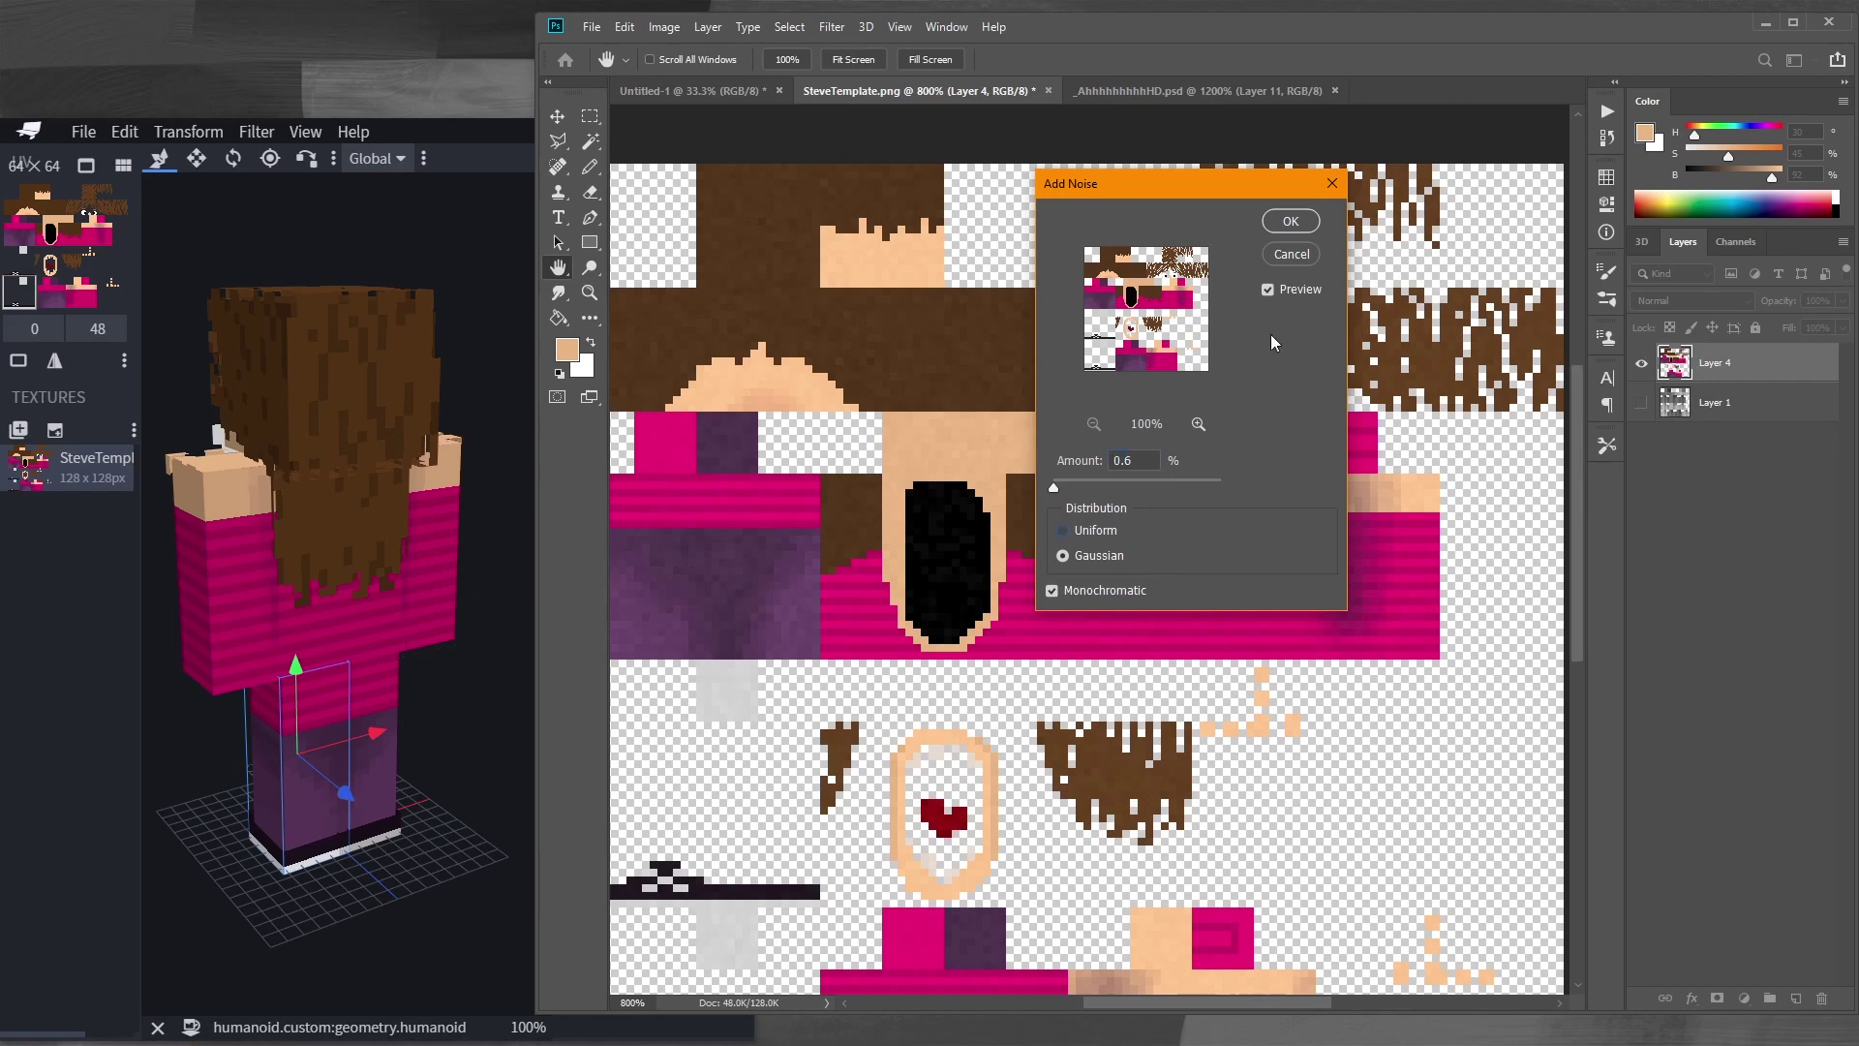
click(1294, 224)
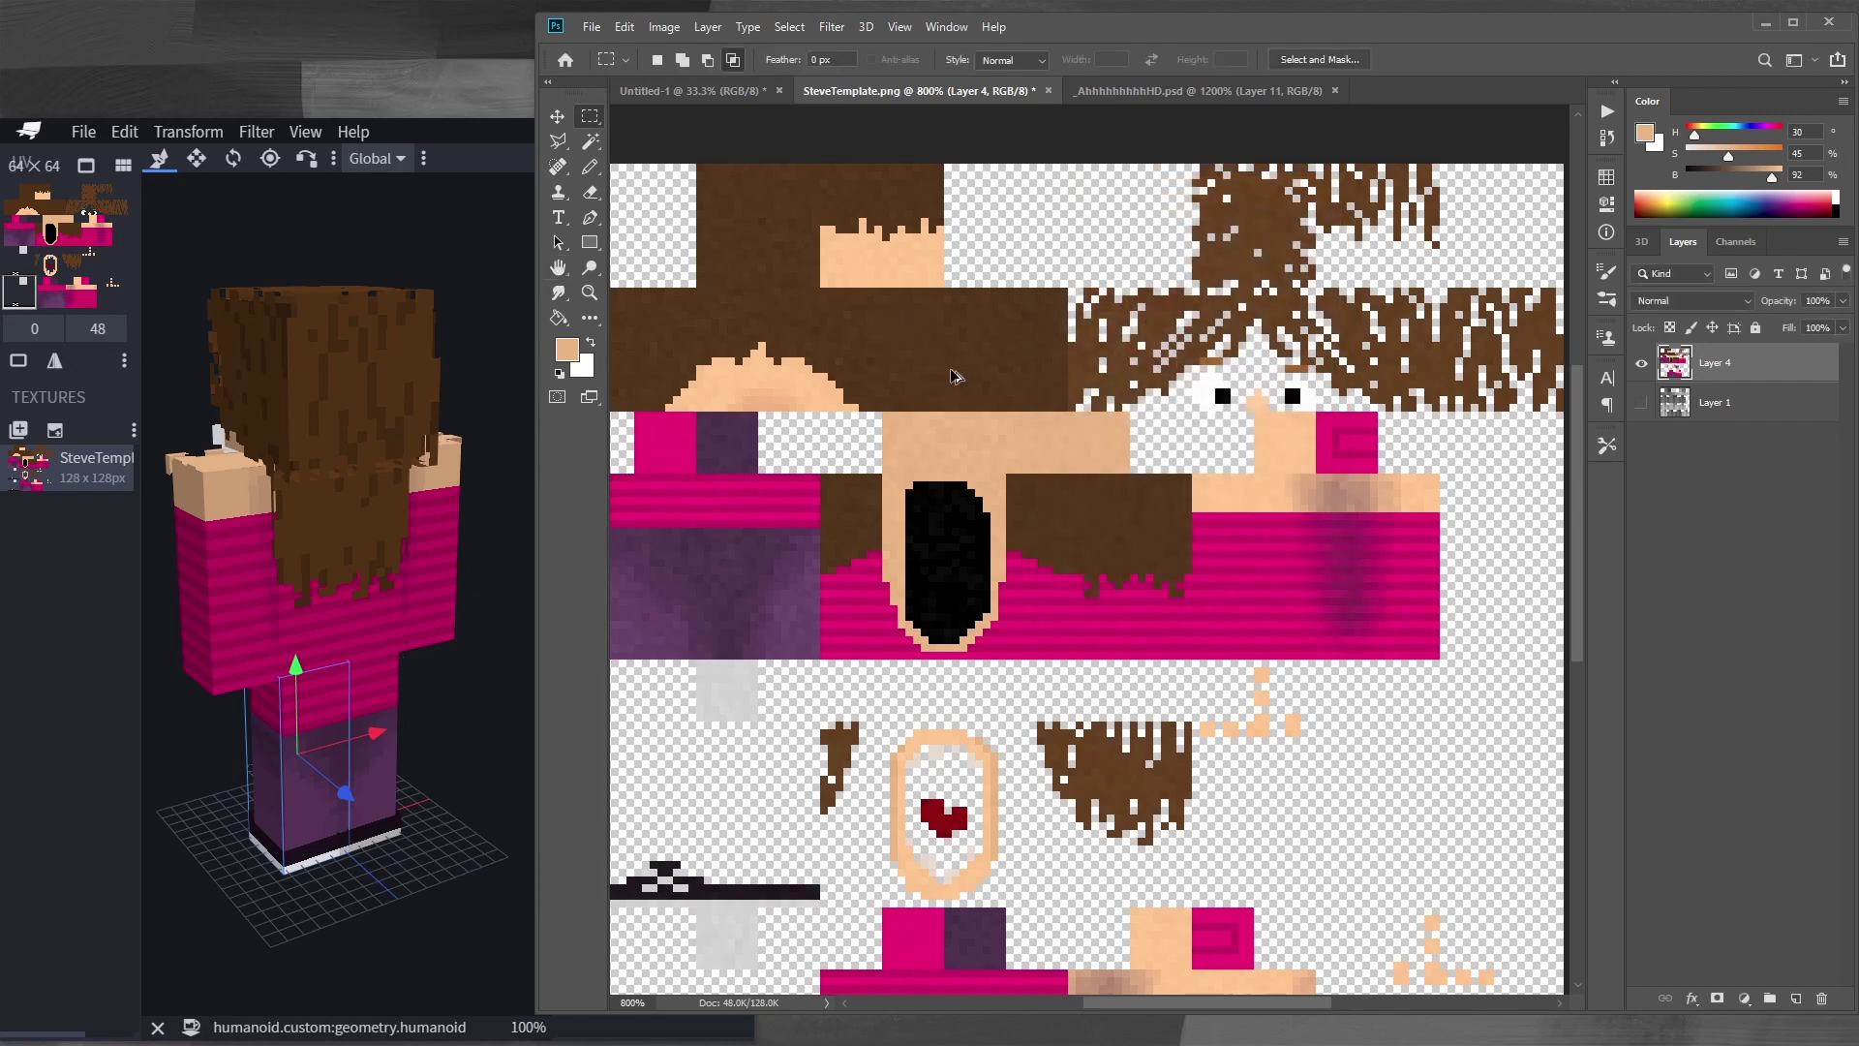
Save the noisy texture for web as PNG-24 and check it on the Blockbench model
key(ctrl+alt+shift+s)
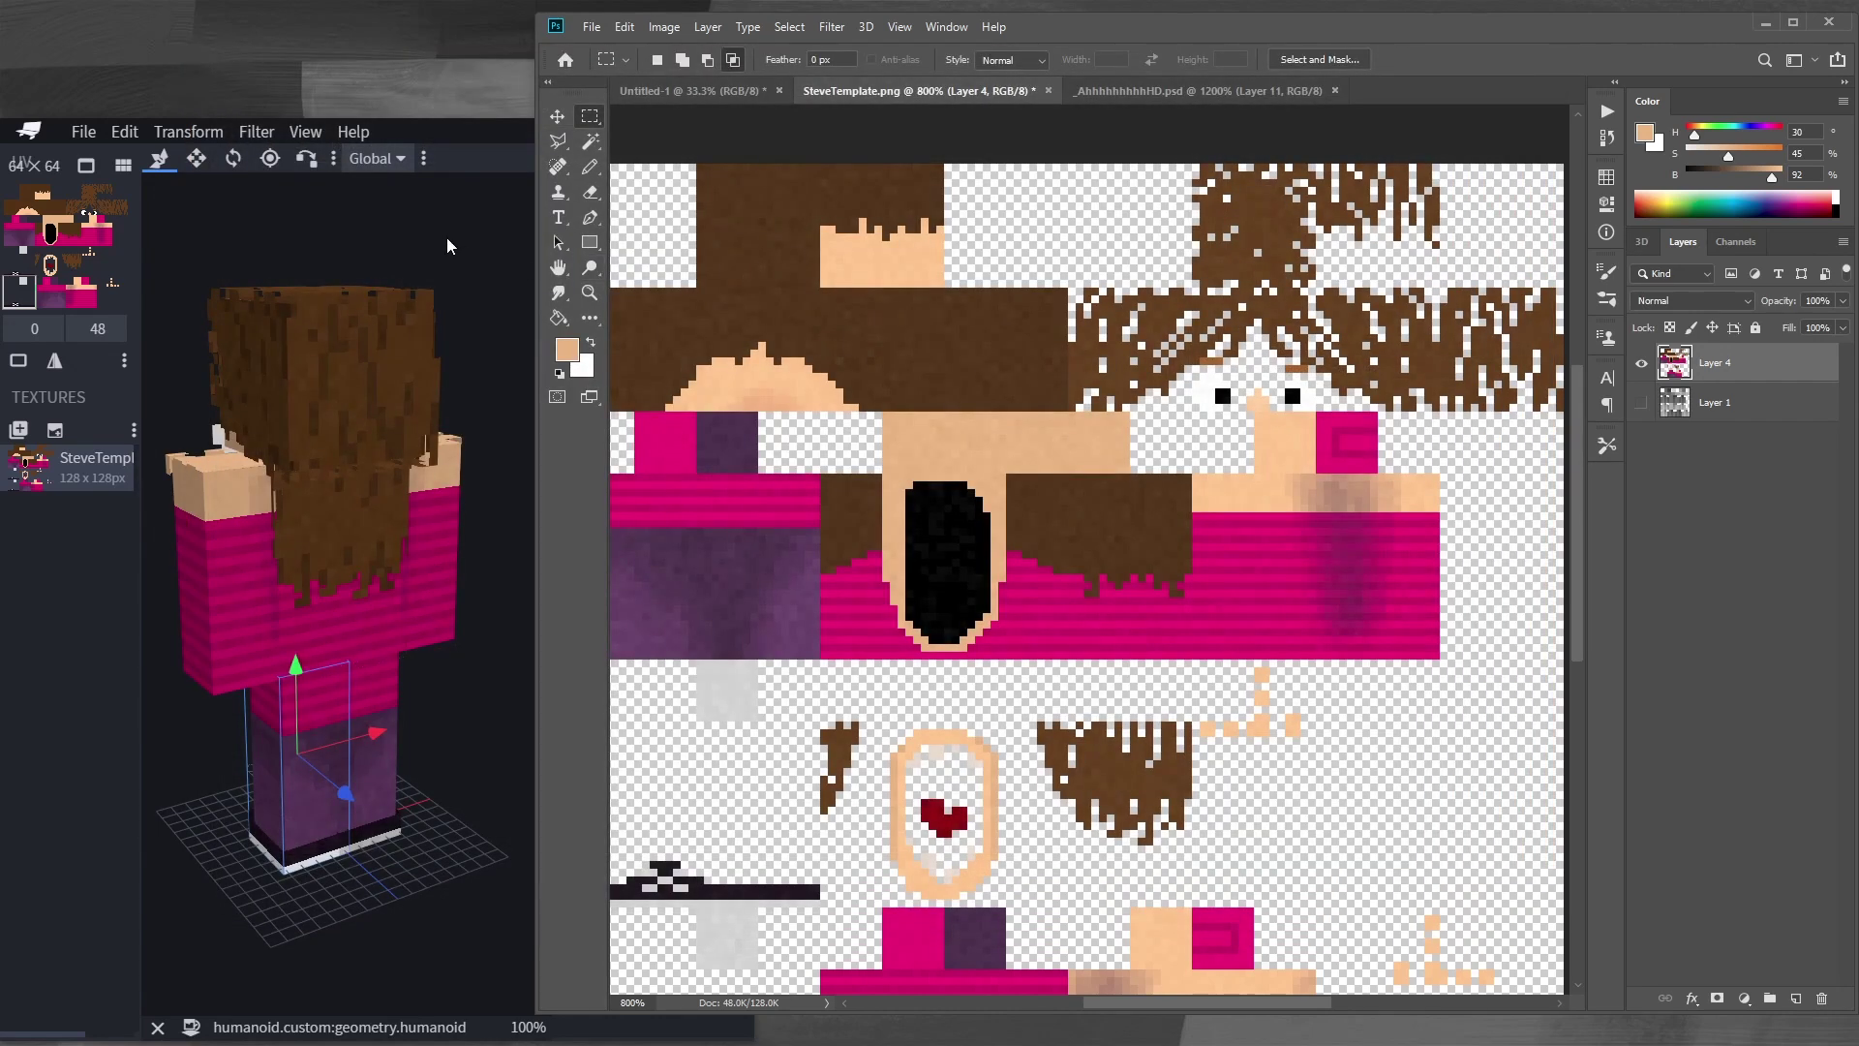
click(383, 310)
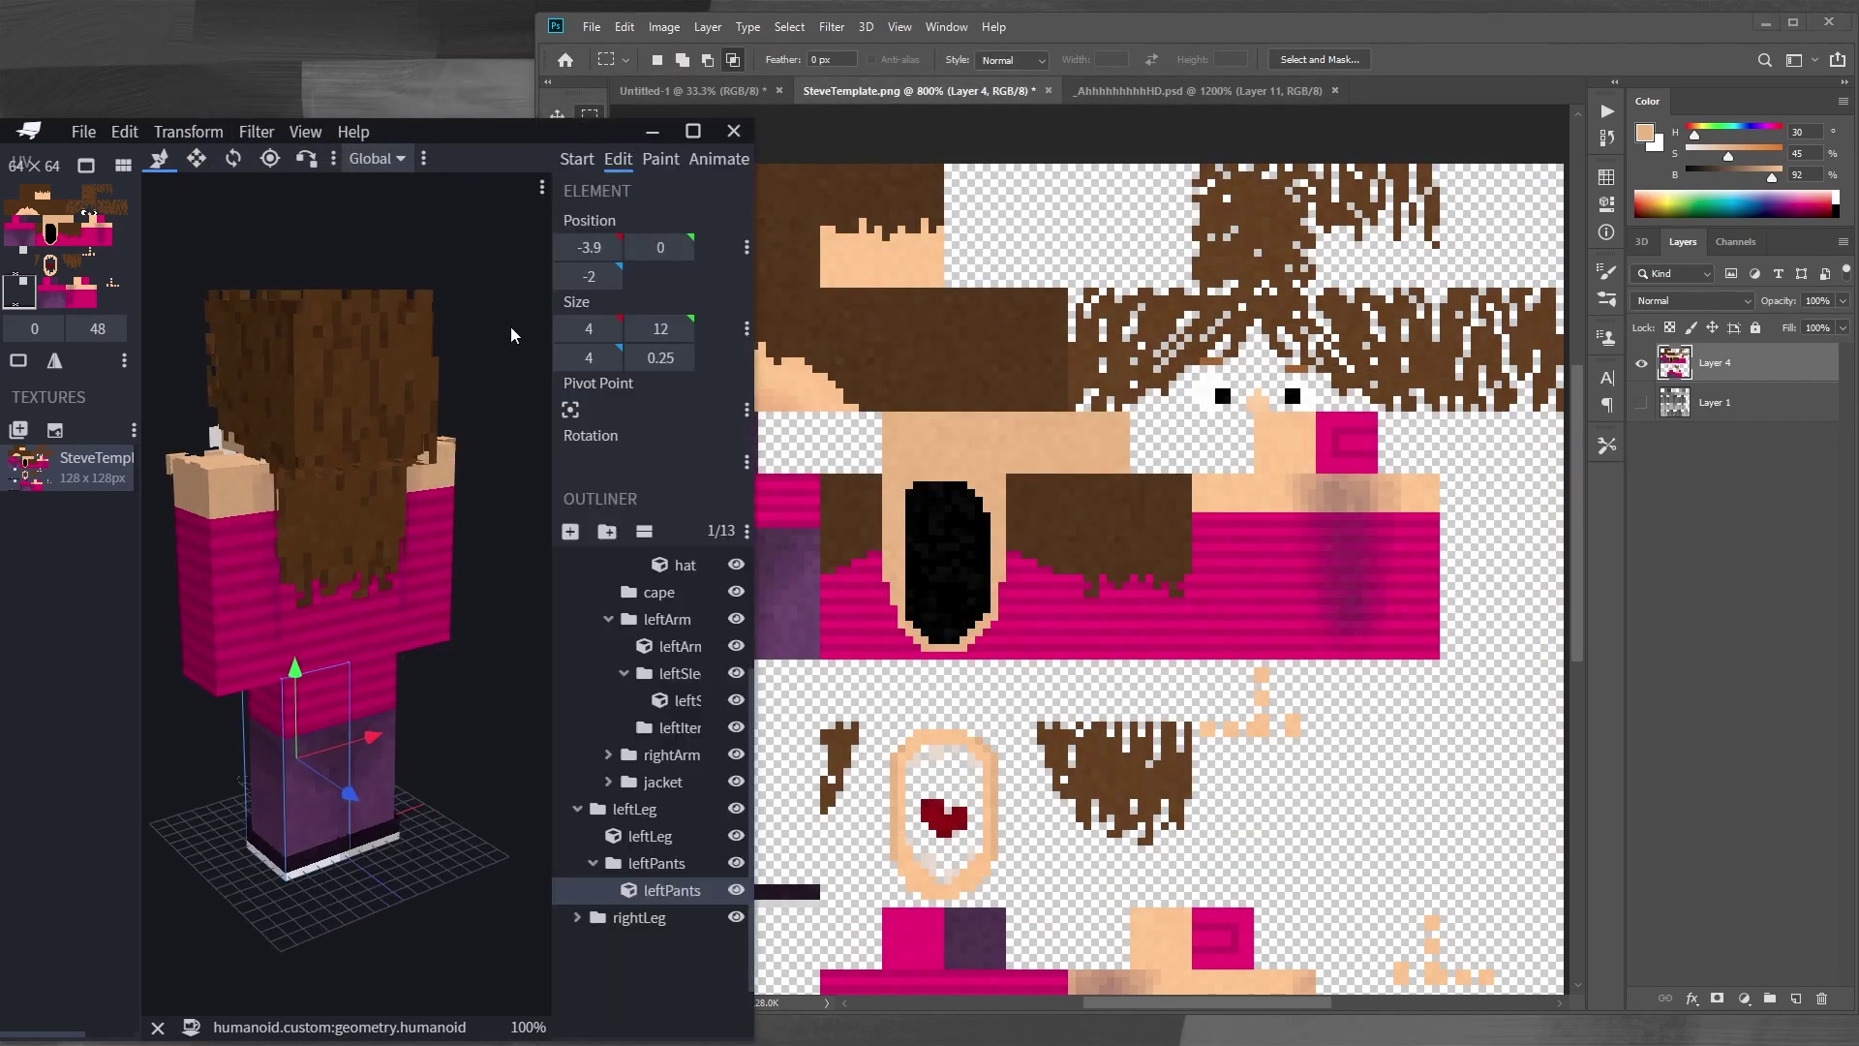
mouse_move(539, 339)
mouse_down()
mouse_move(514, 341)
mouse_move(516, 366)
mouse_move(531, 345)
mouse_up()
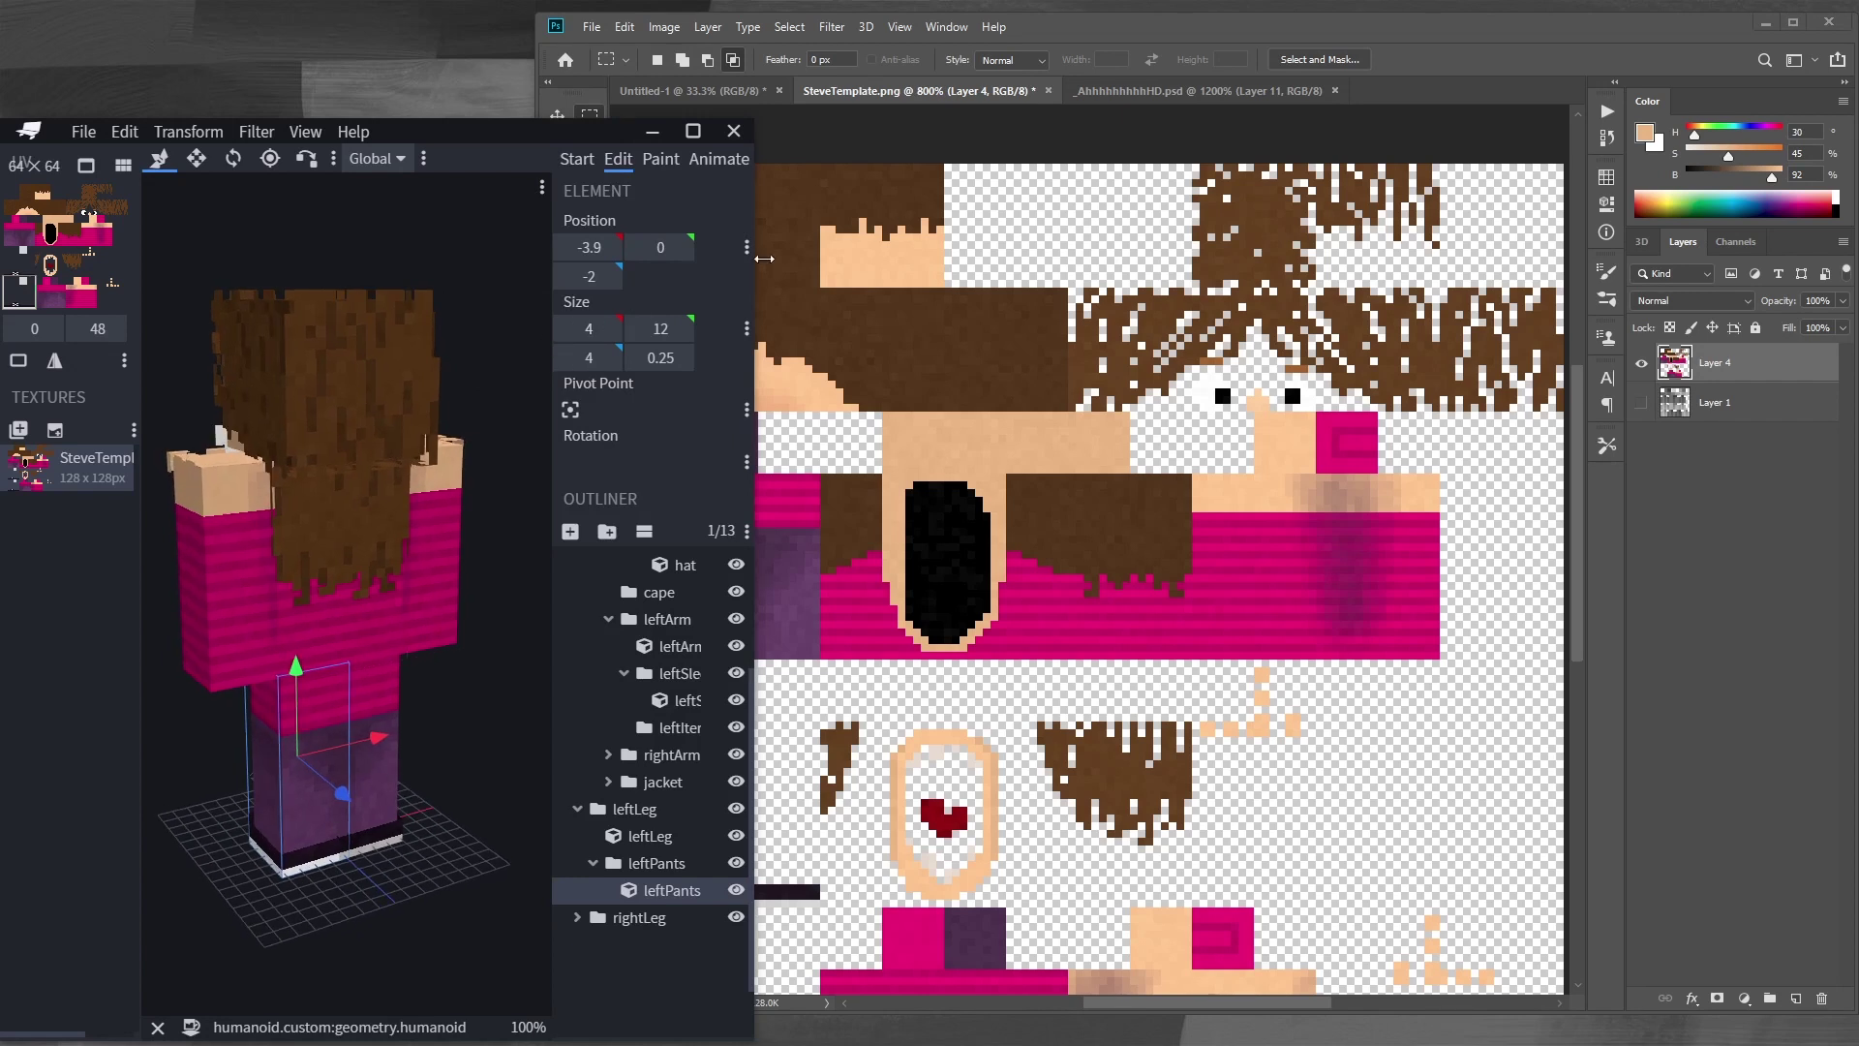
mouse_move(390, 230)
mouse_down()
mouse_move(566, 224)
mouse_move(484, 238)
mouse_up()
Sample a darker hair brown with the Pencil, re-save the texture, and return to Blockbench
click(1302, 327)
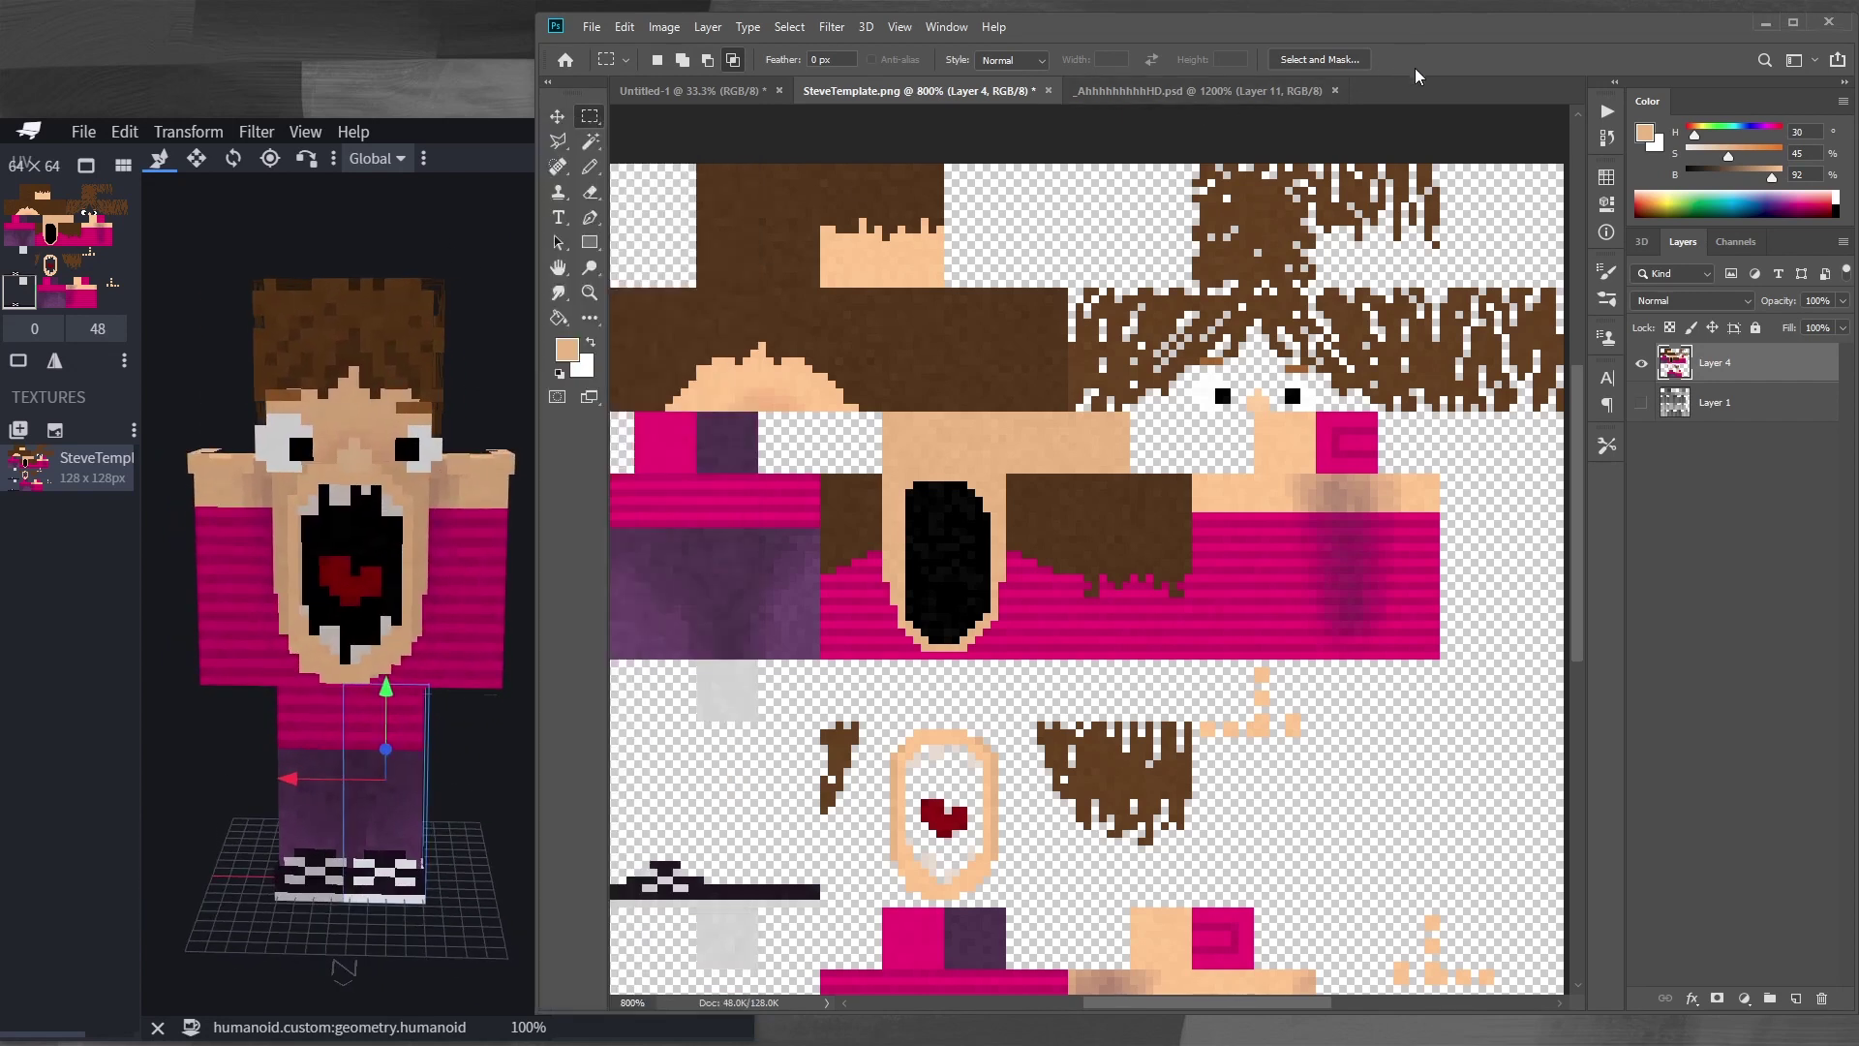
key(b)
alt+click(1302, 328)
alt+click(1215, 331)
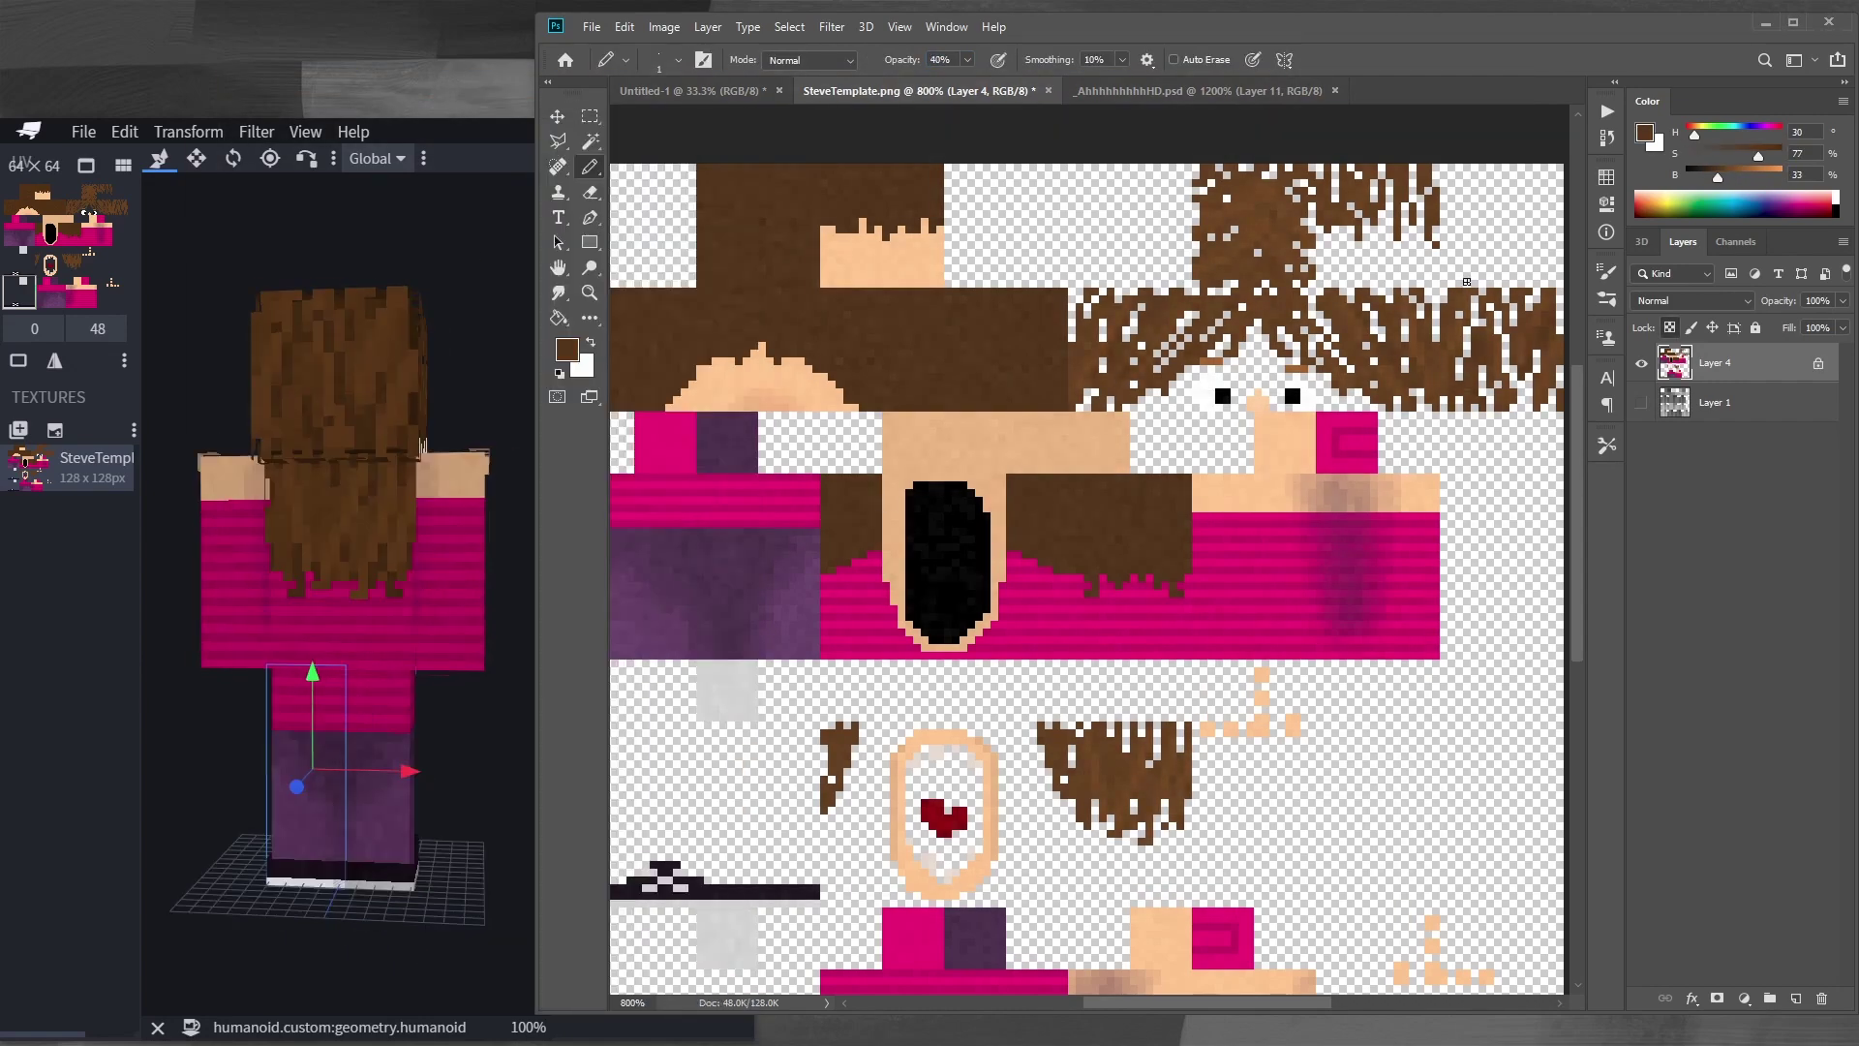
key(ctrl+alt+shift+s)
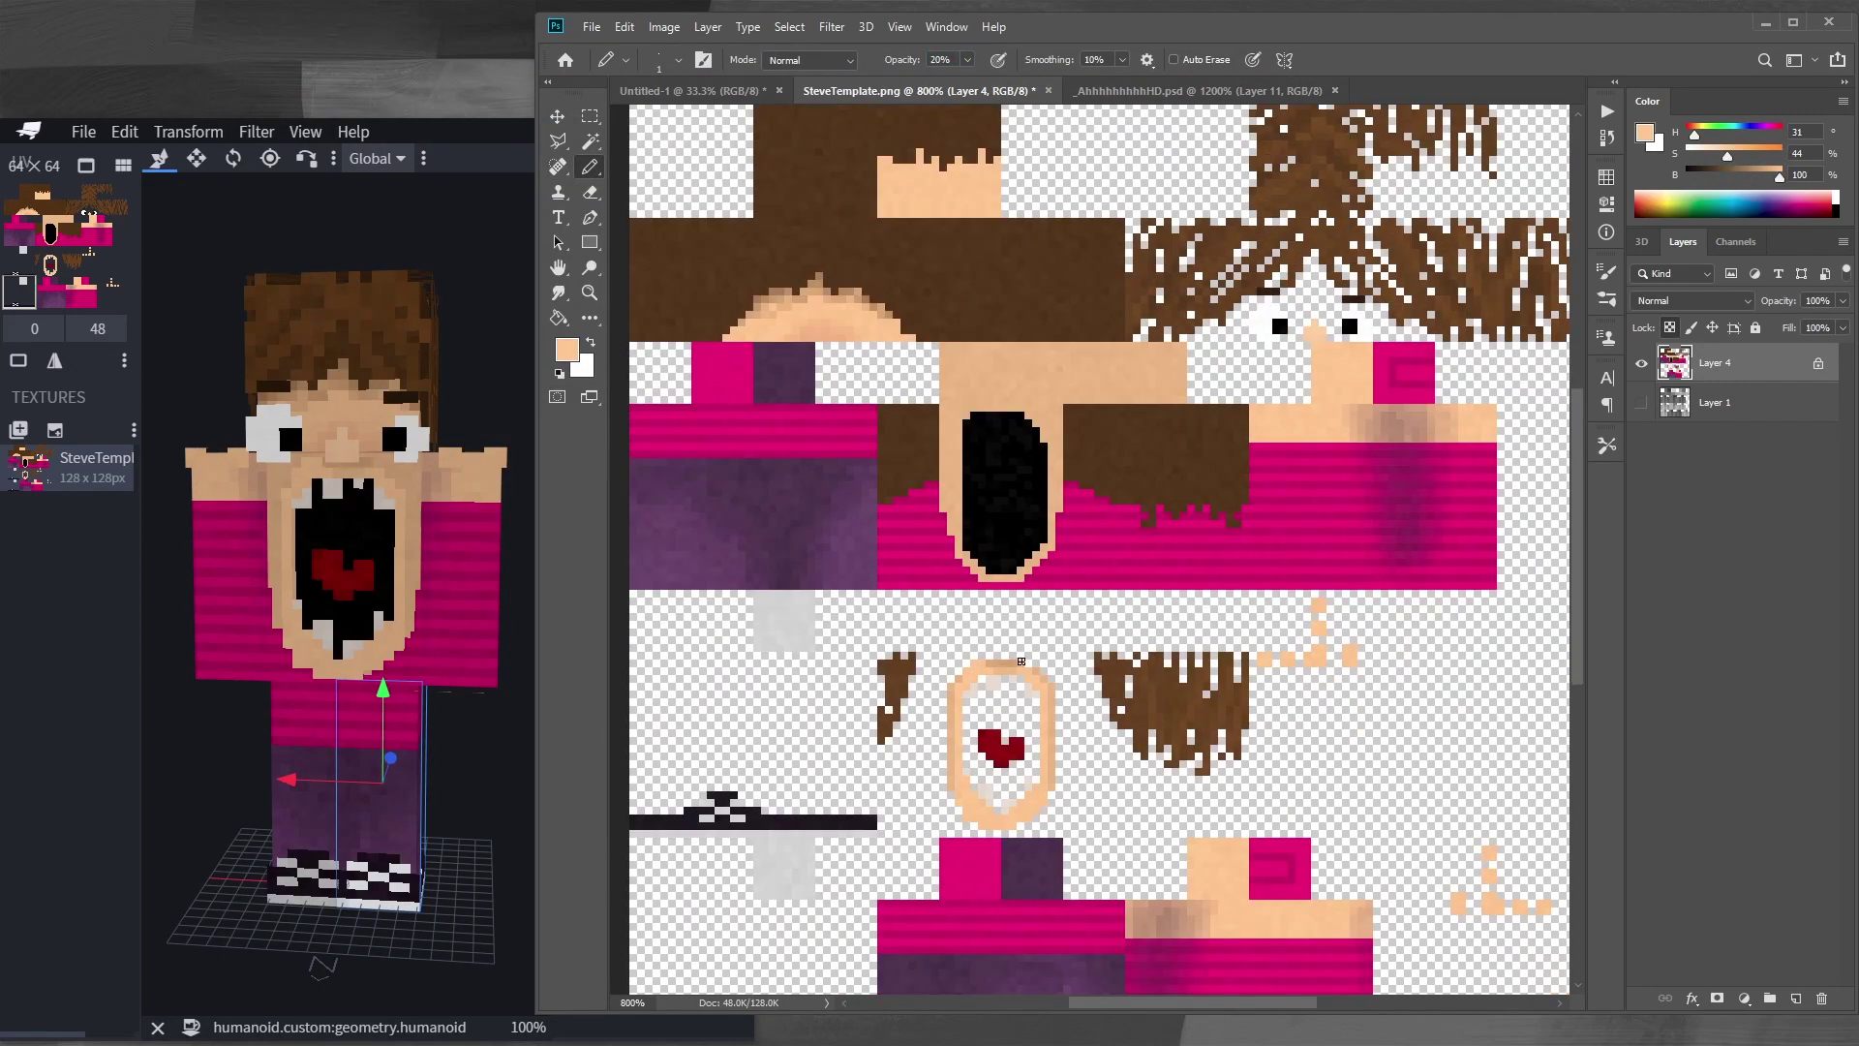
key(Escape)
scroll(1136, 335, down, 3)
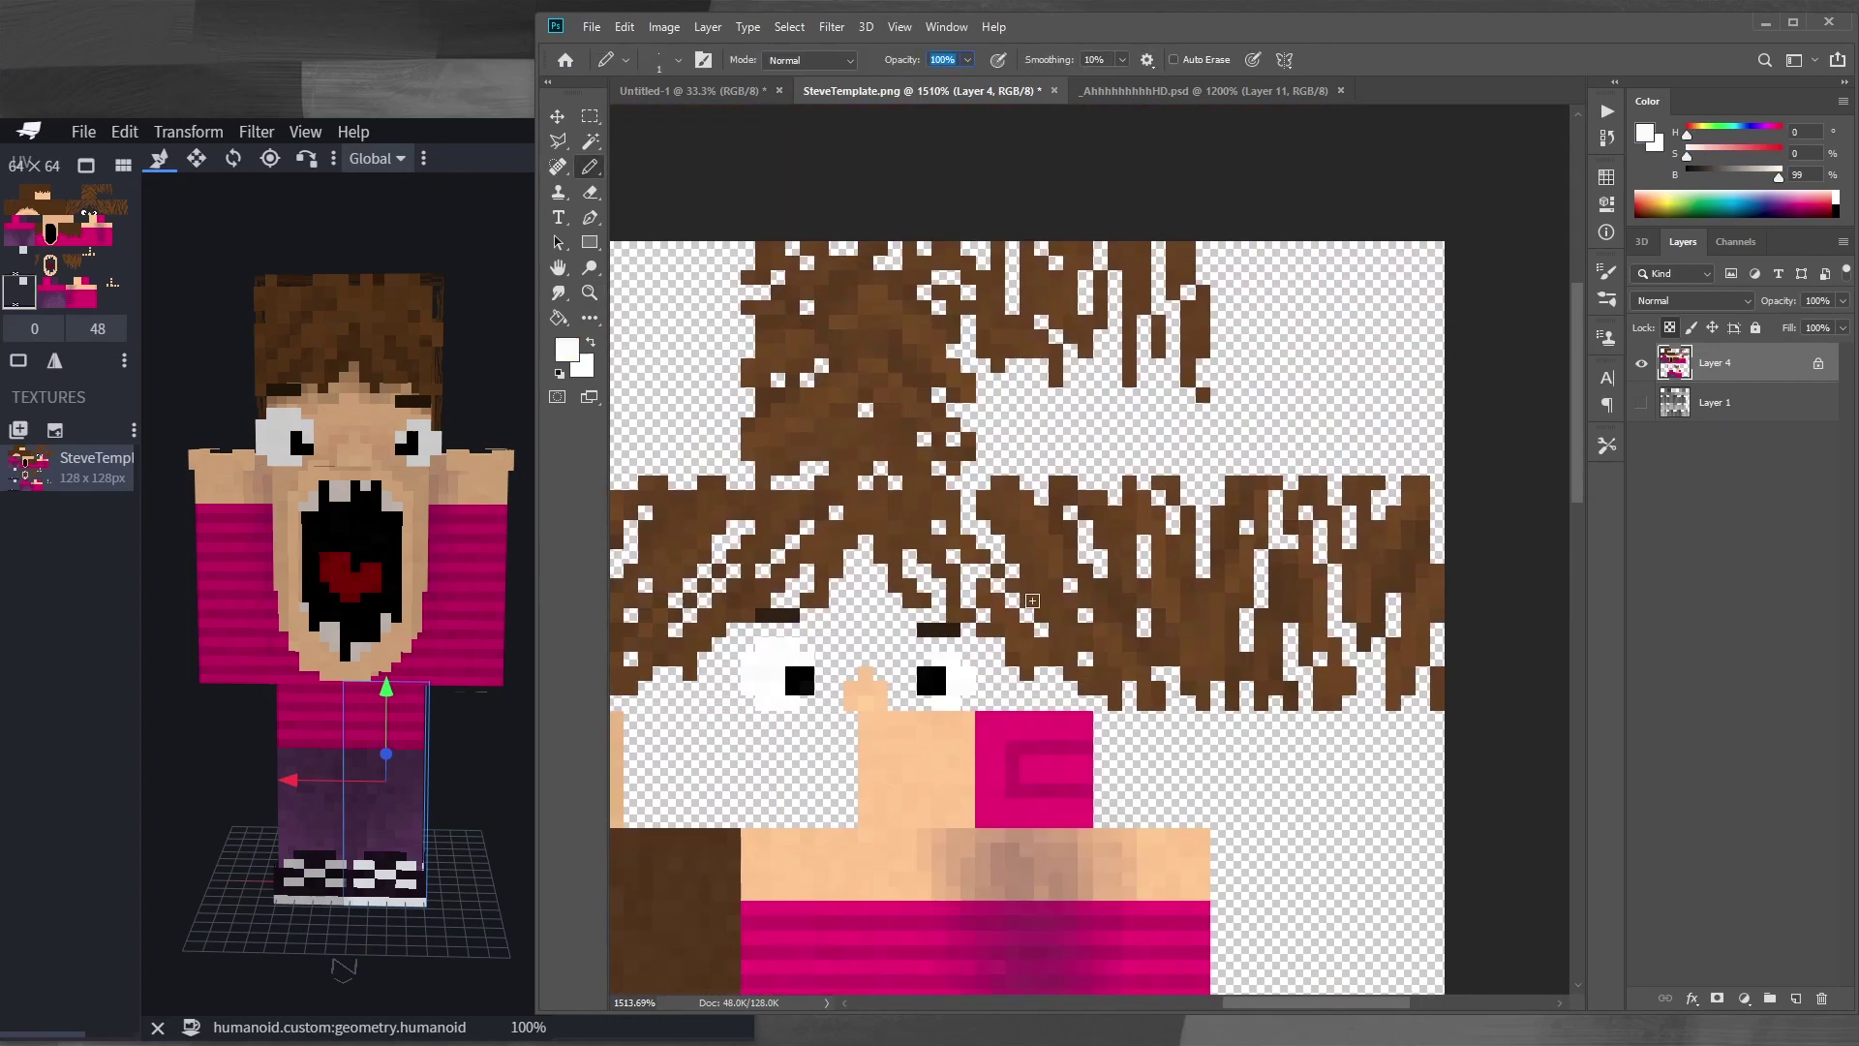
alt+click(943, 699)
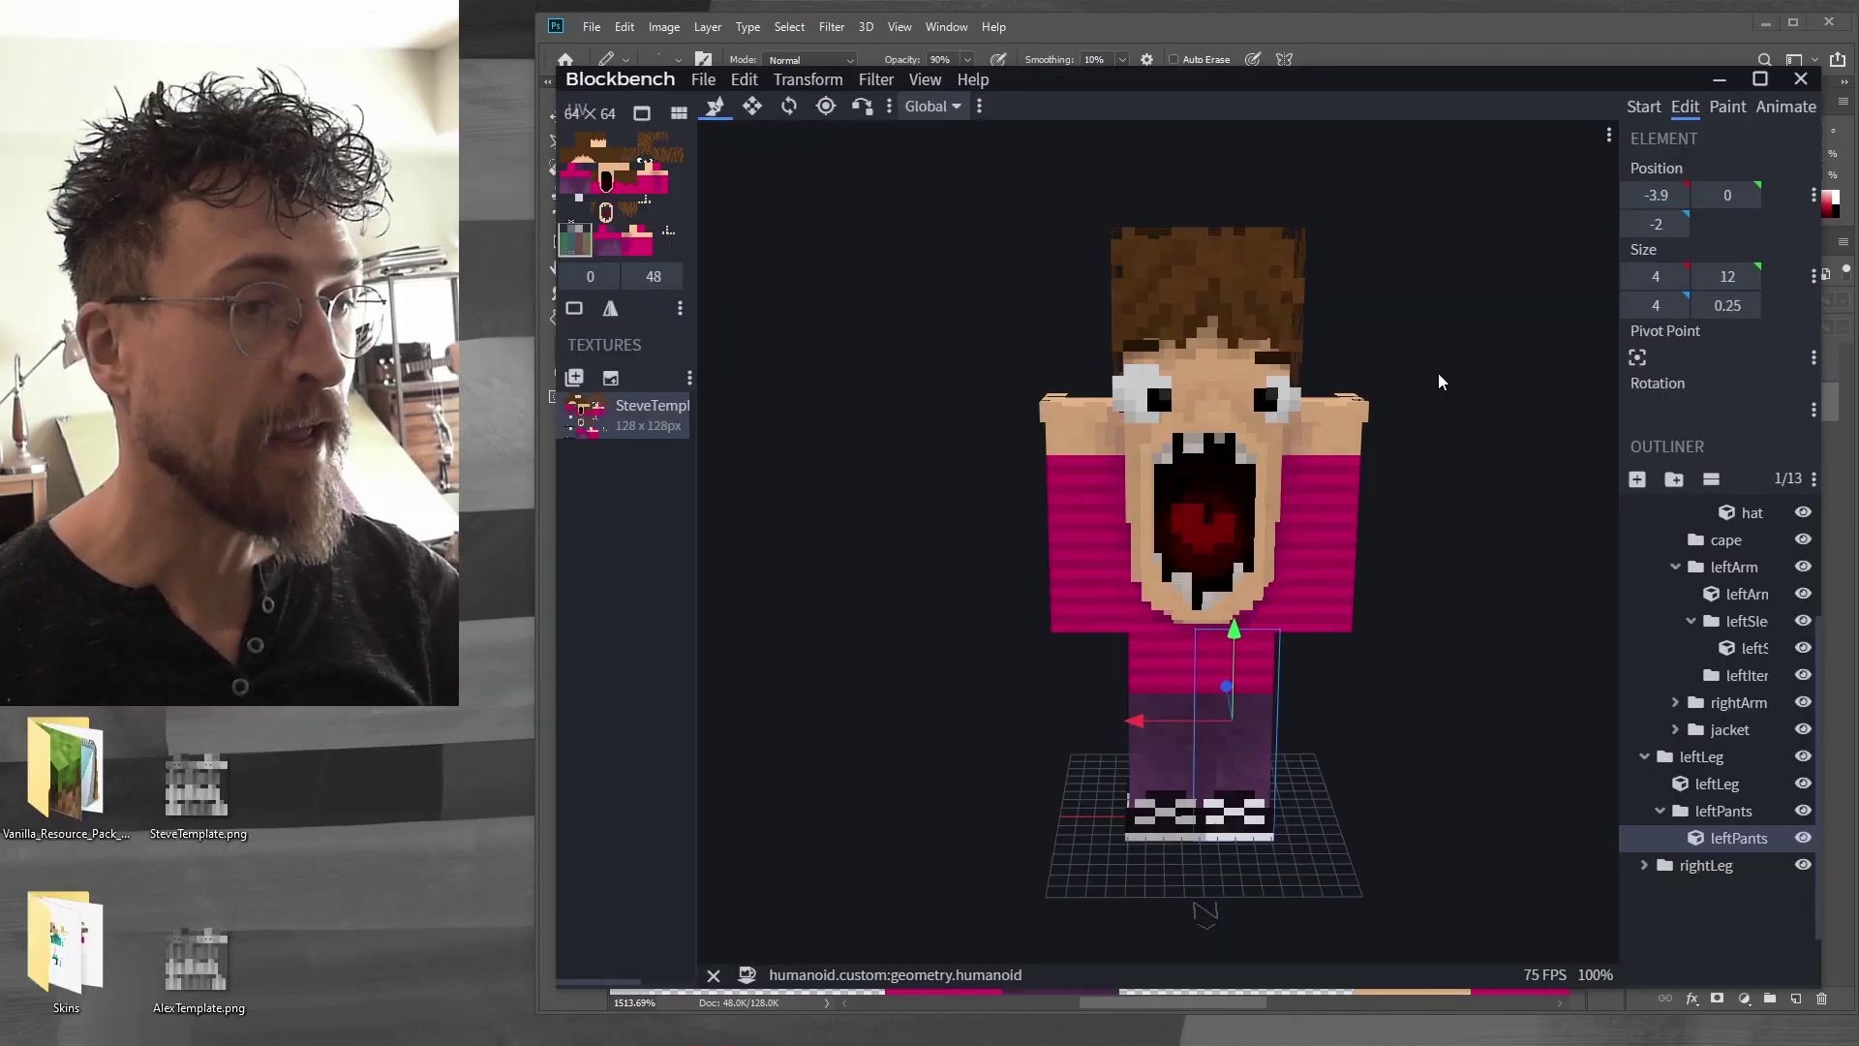
drag(1477, 389, 1853, 460)
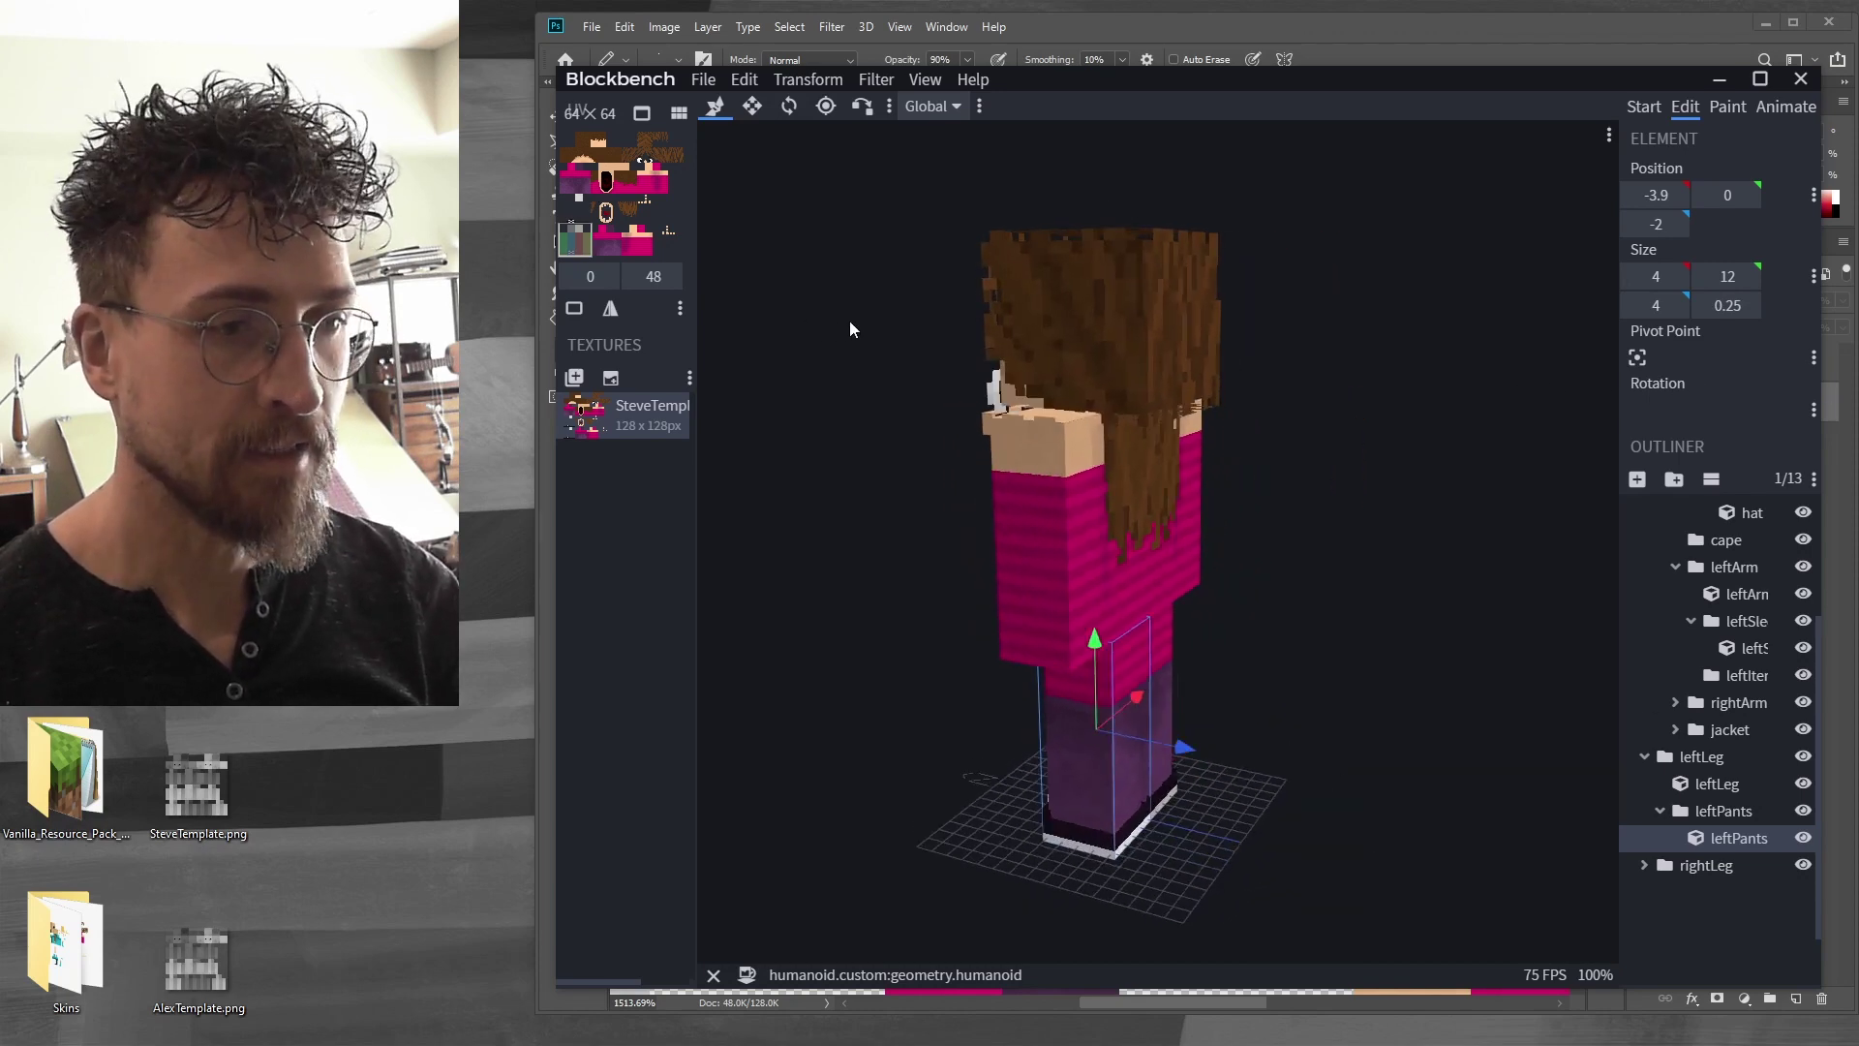
drag(857, 329, 1132, 315)
drag(1430, 494, 1495, 467)
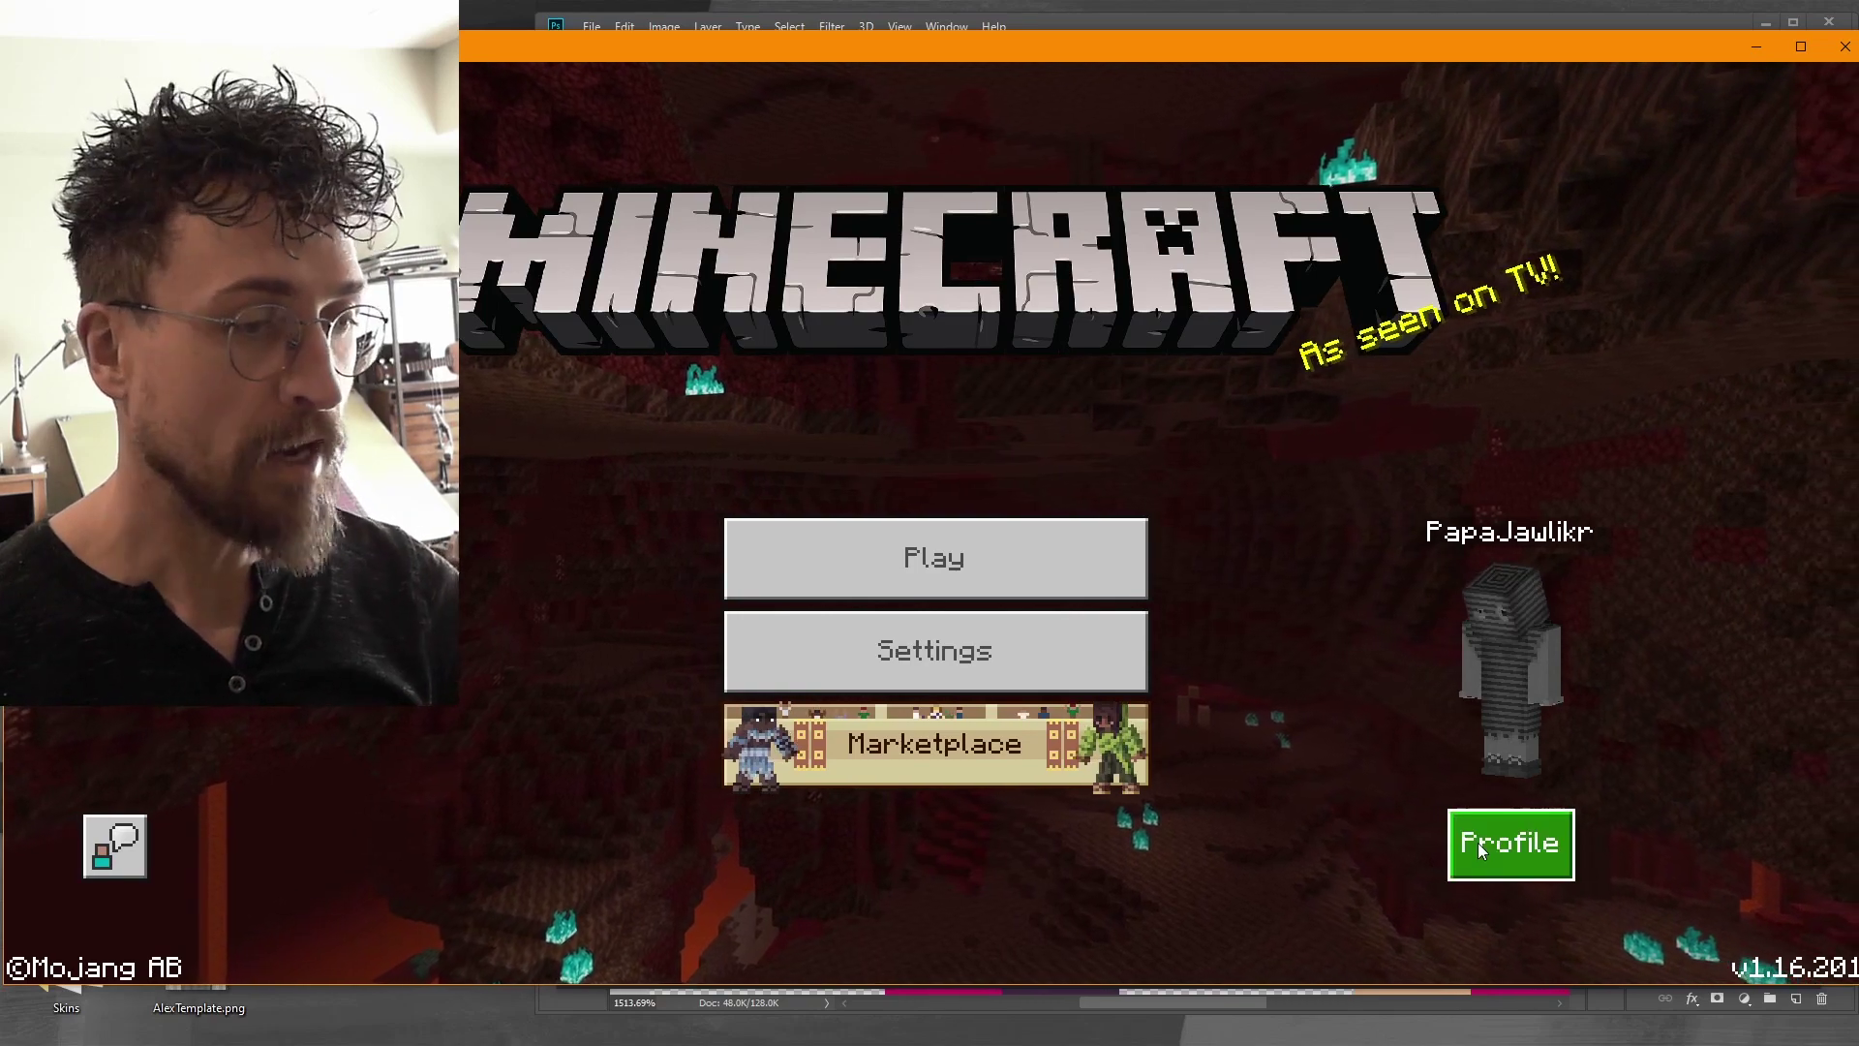
Import the skin PNG in Minecraft's character editor as an owned skin on the slim model
click(1501, 851)
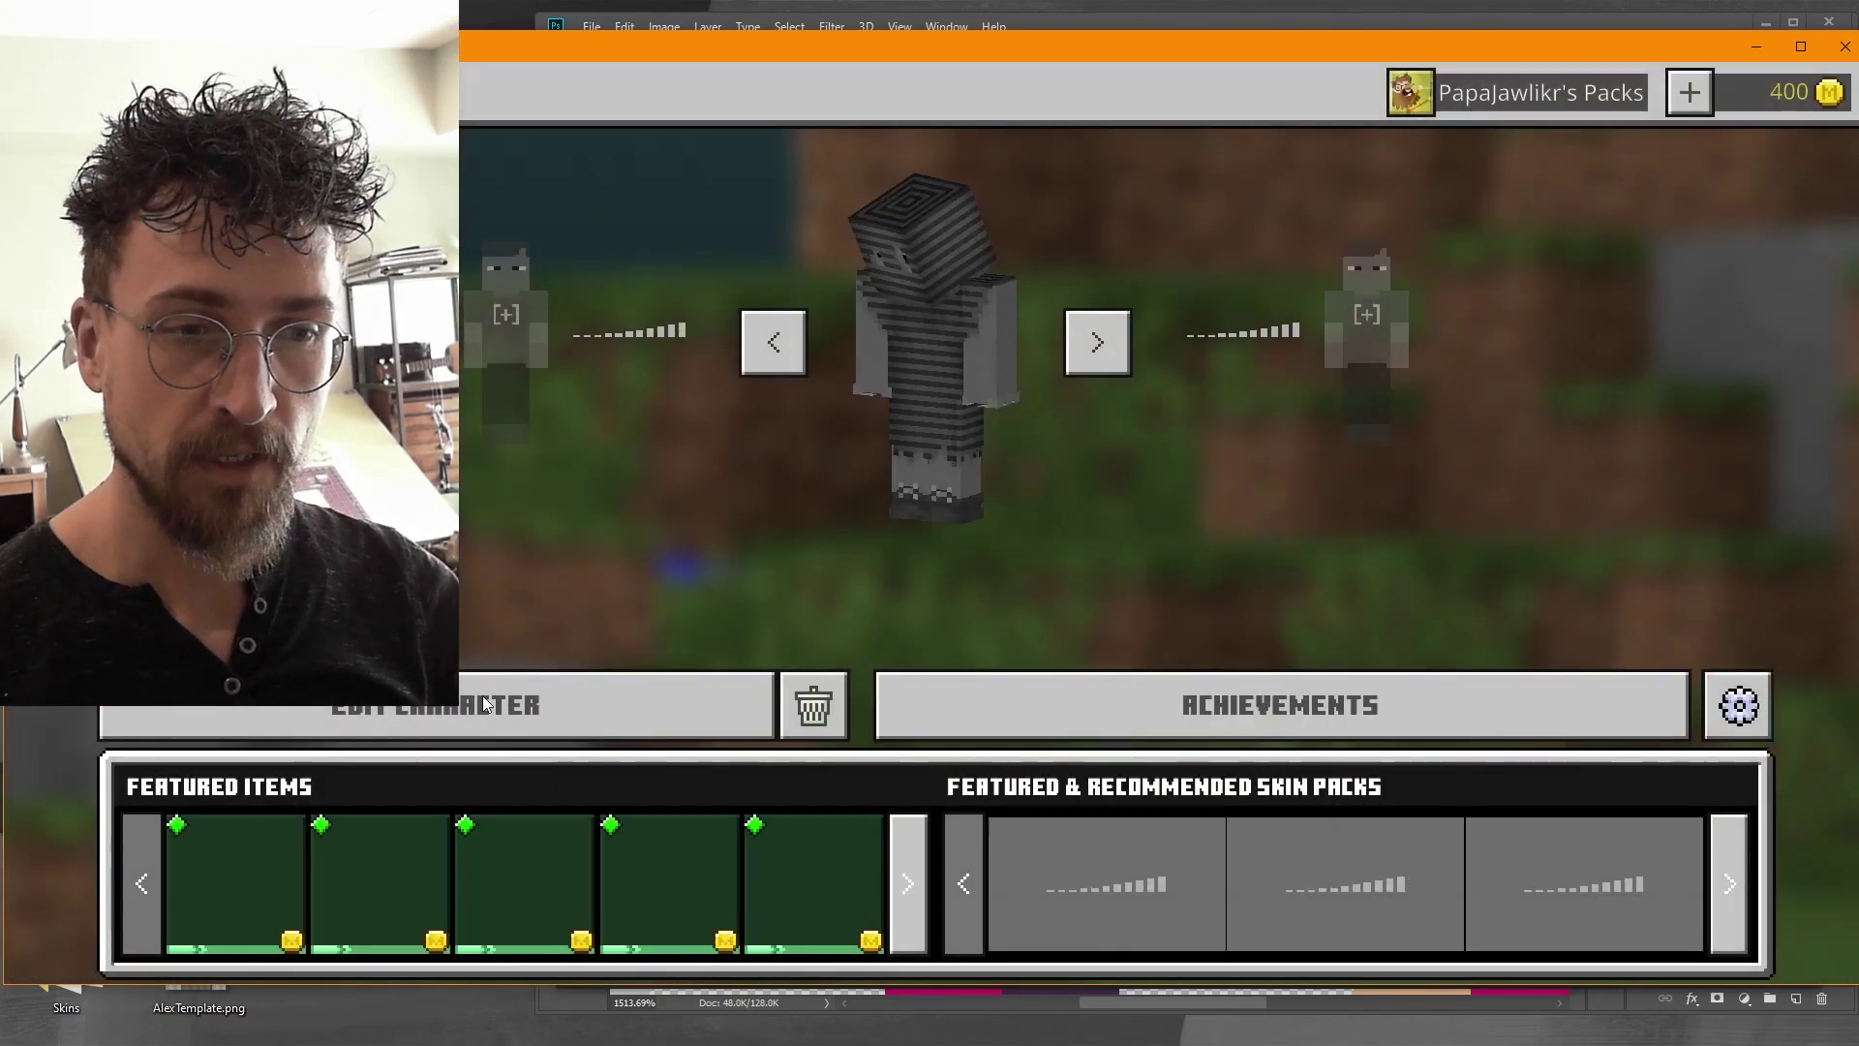
click(482, 695)
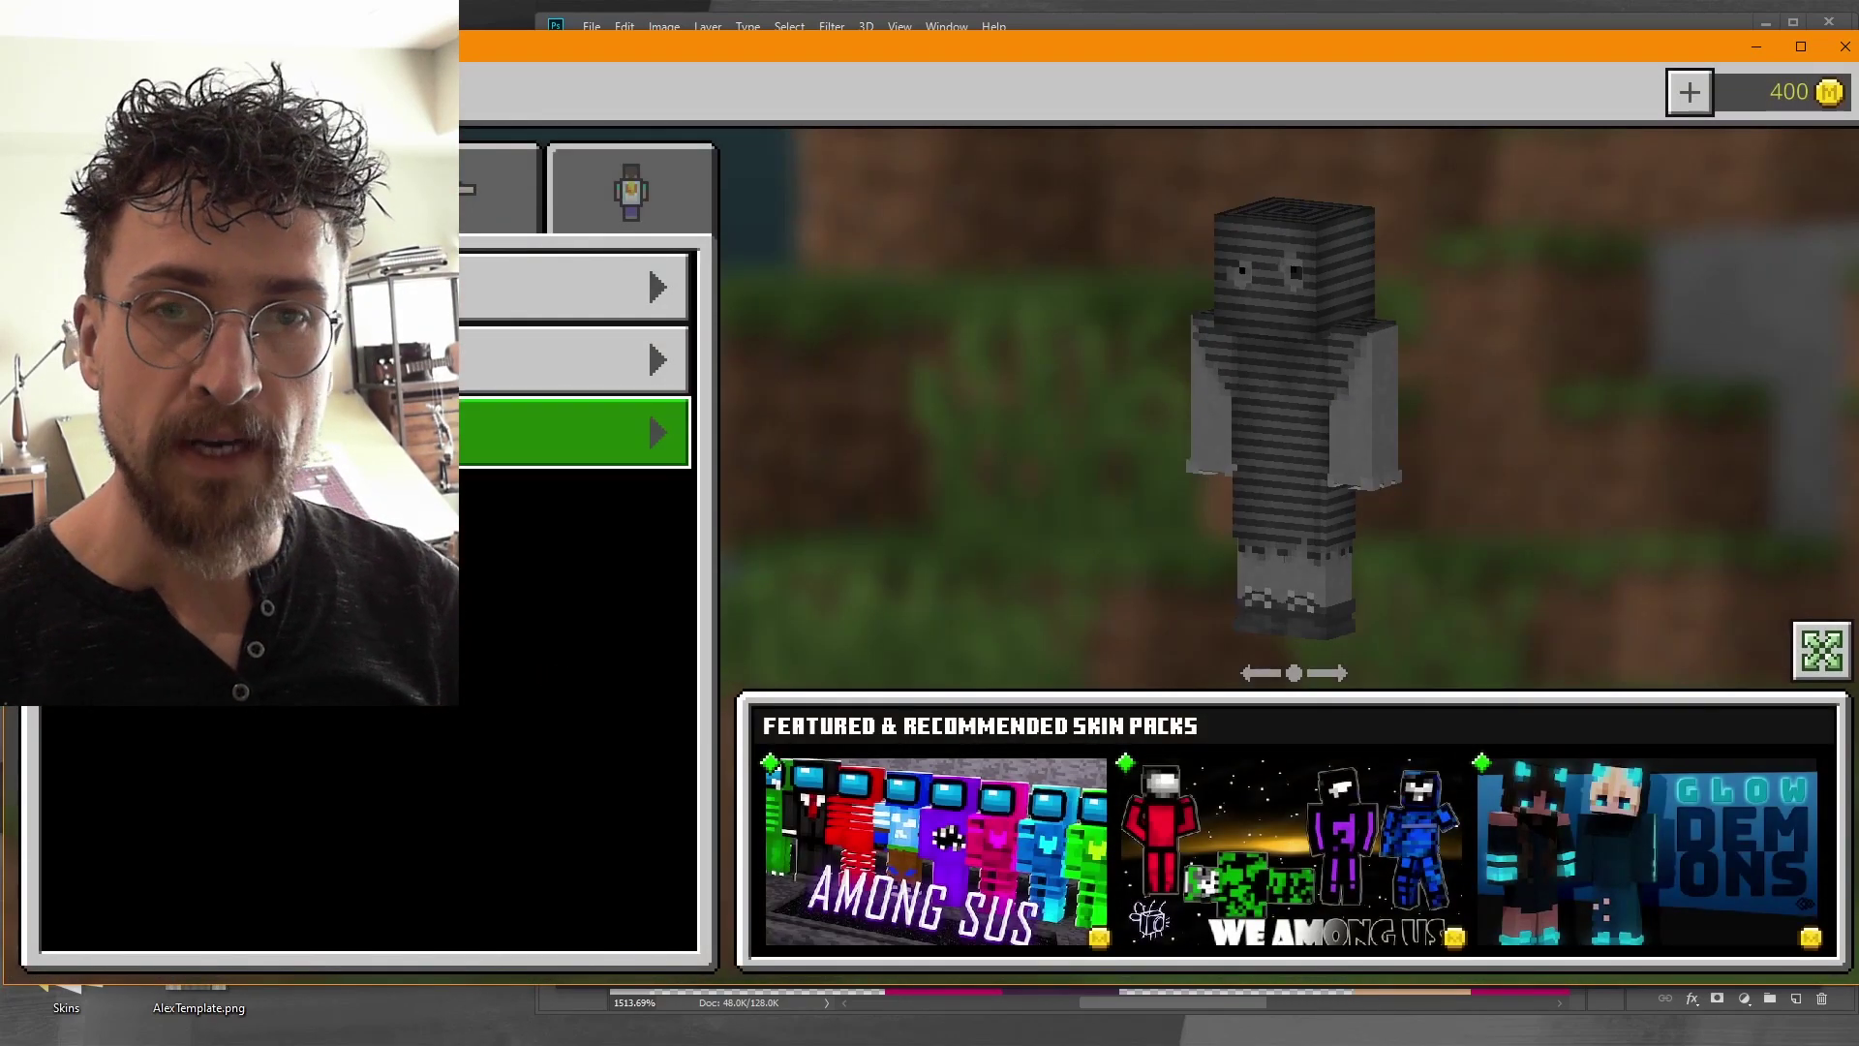
click(561, 286)
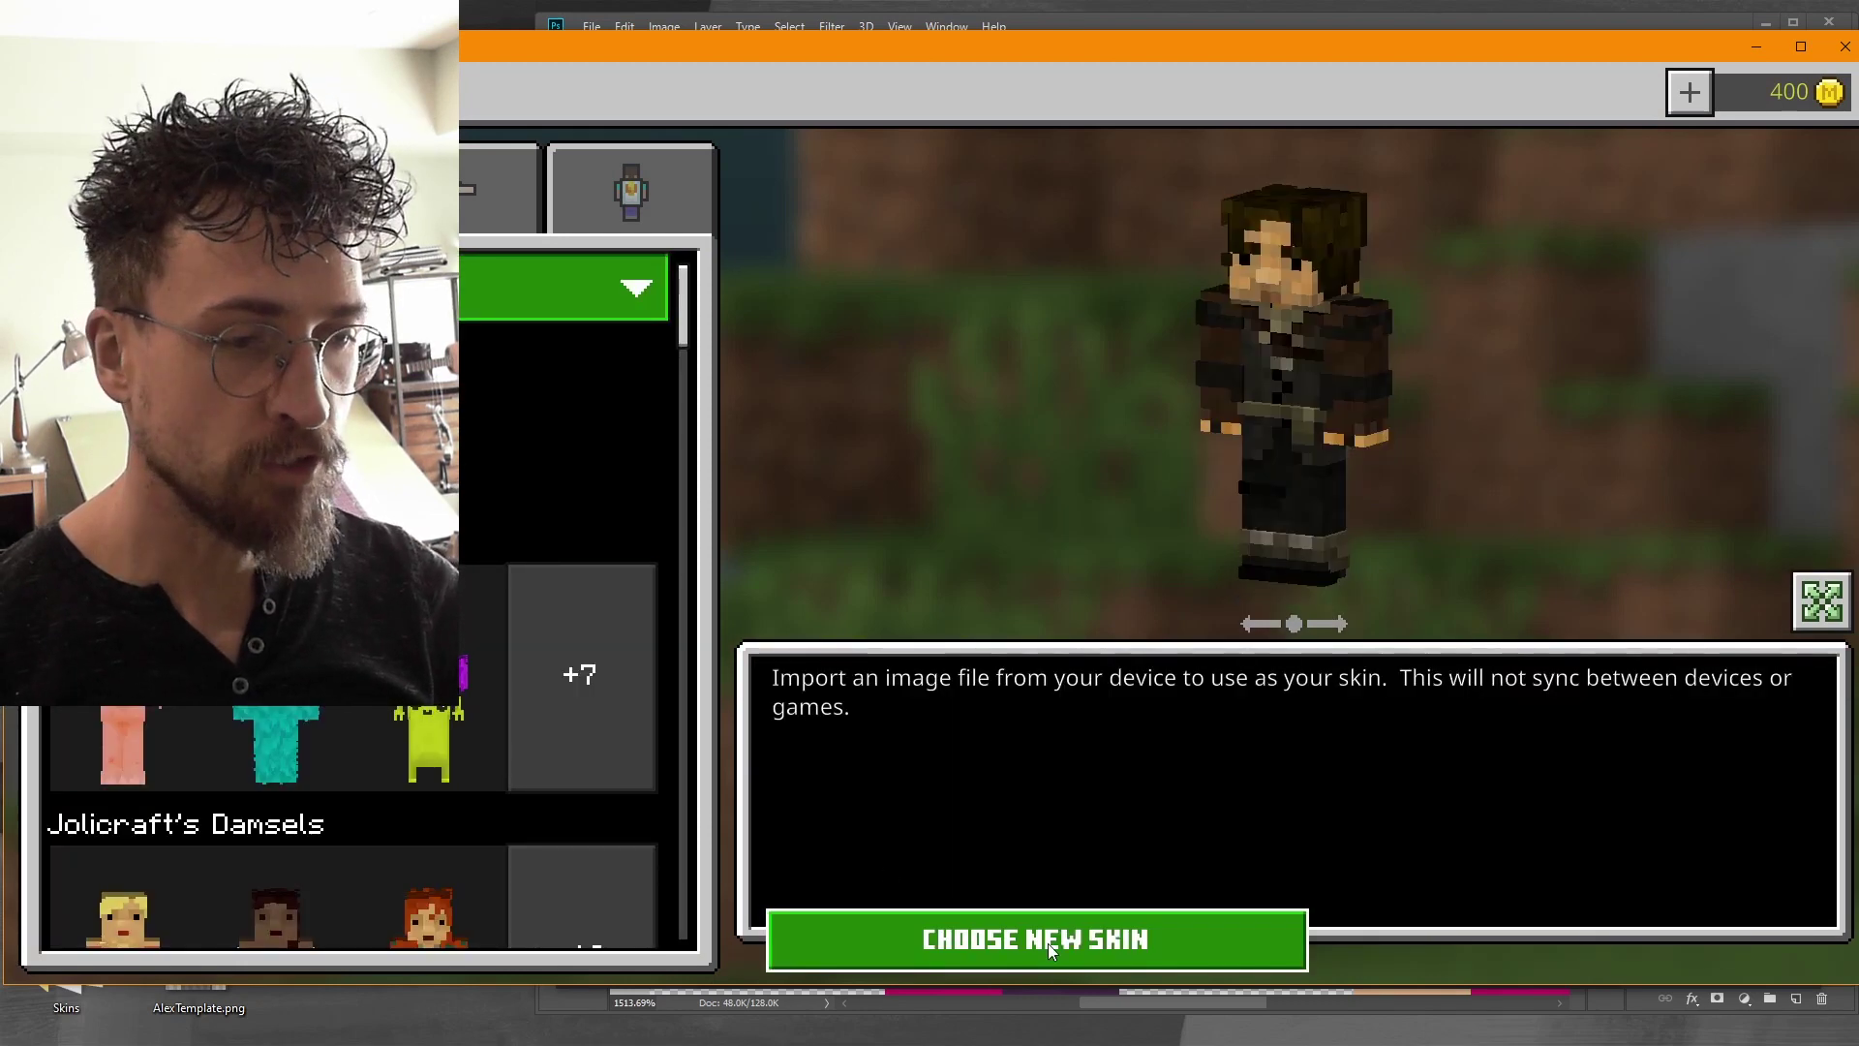
click(1047, 943)
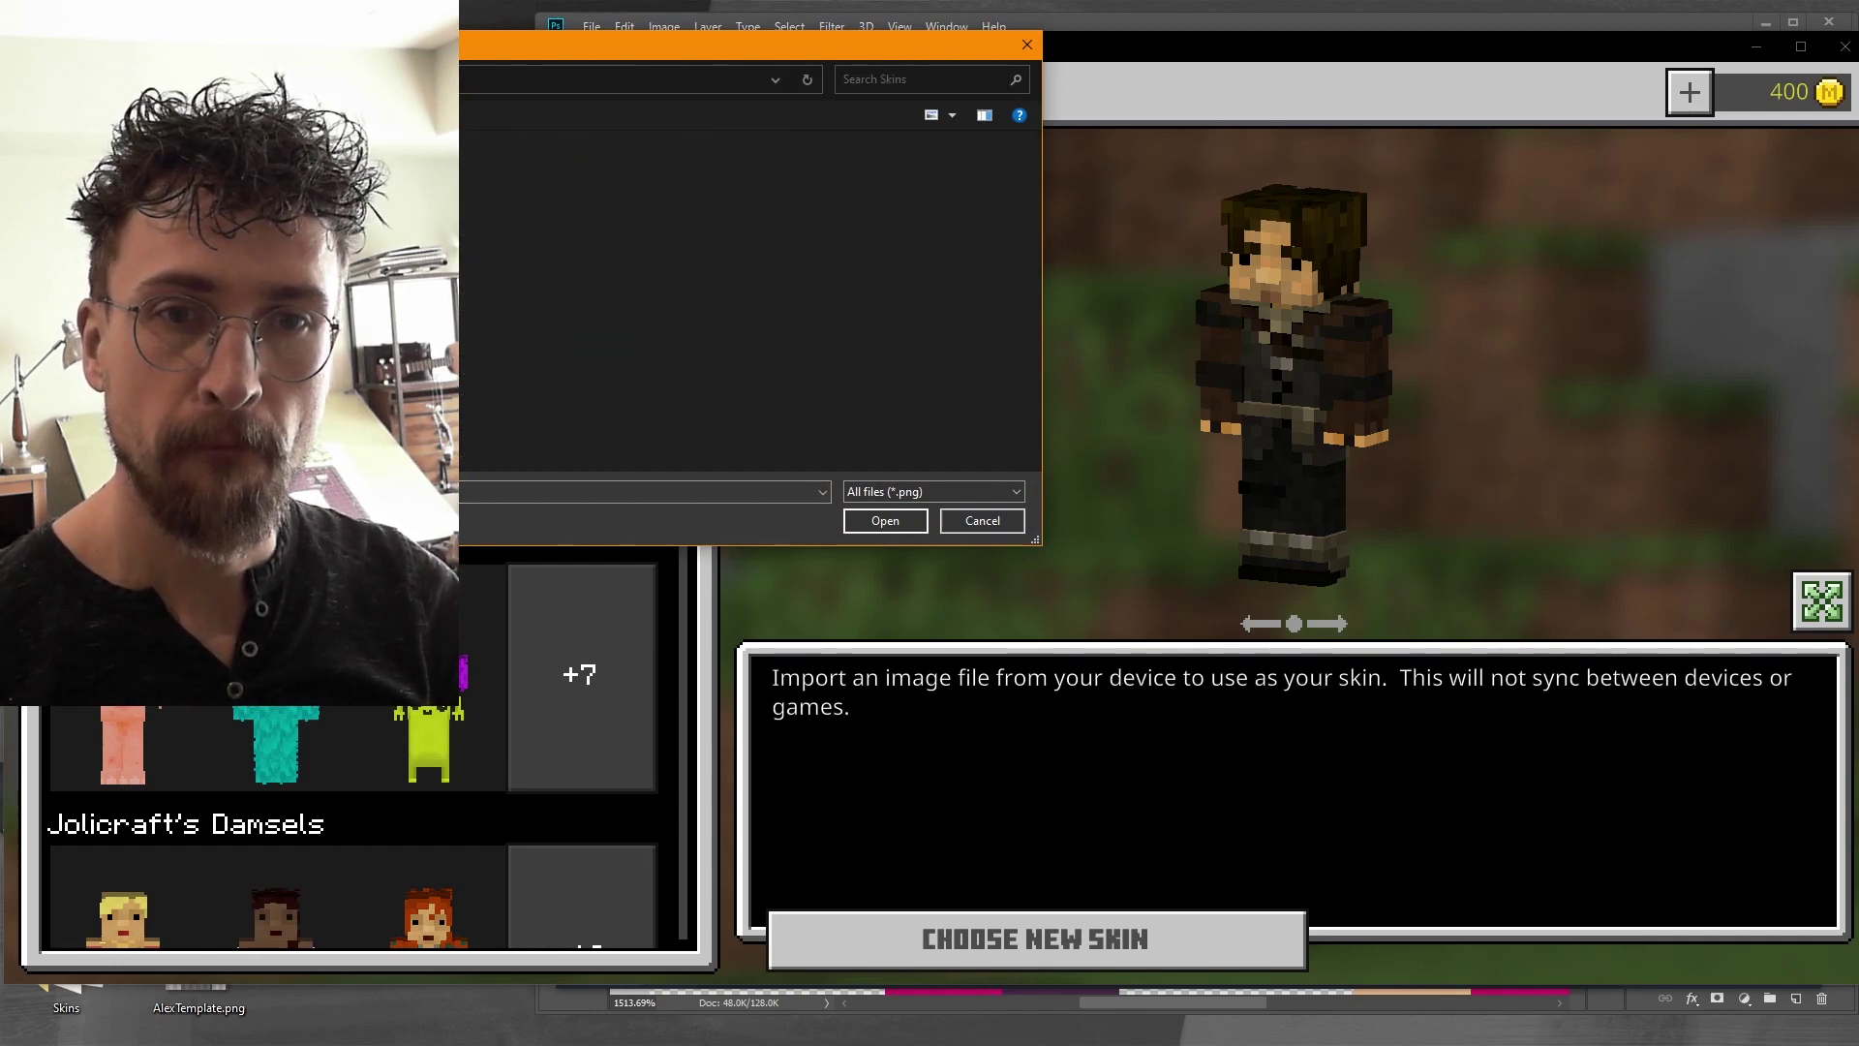
key(Return)
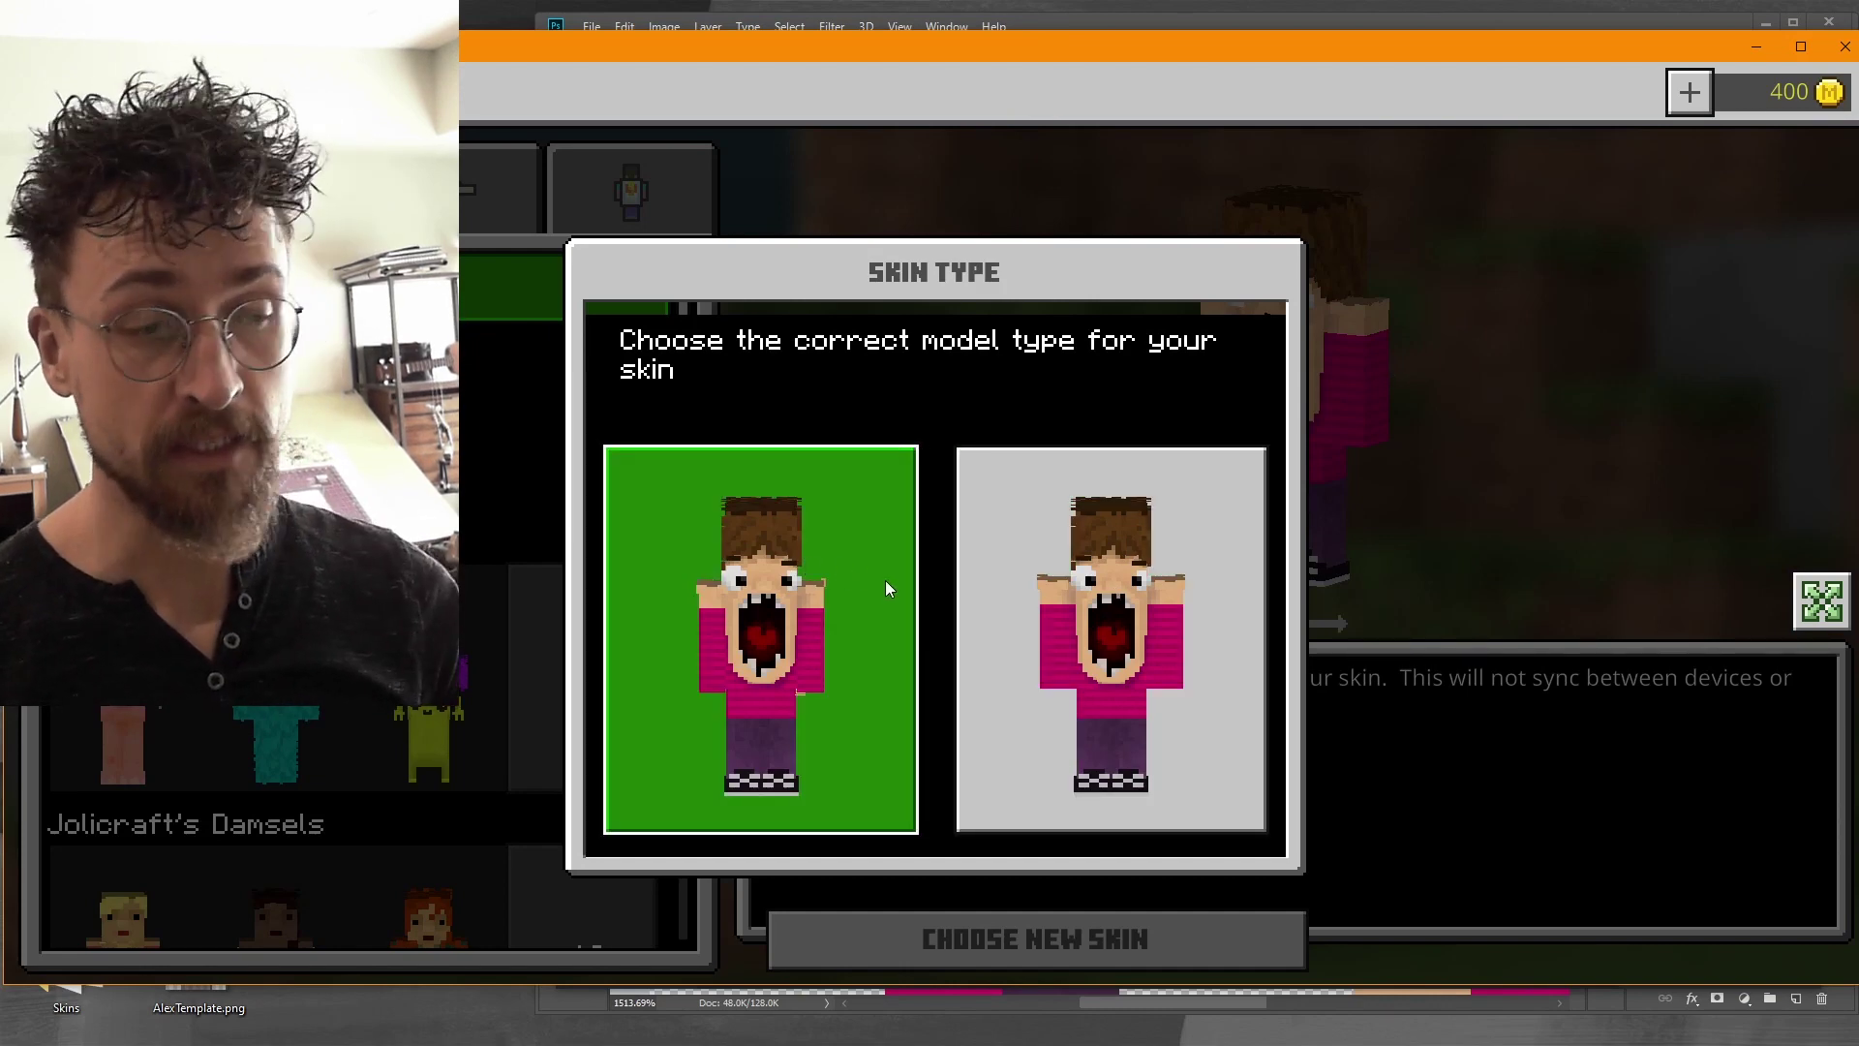
click(1148, 608)
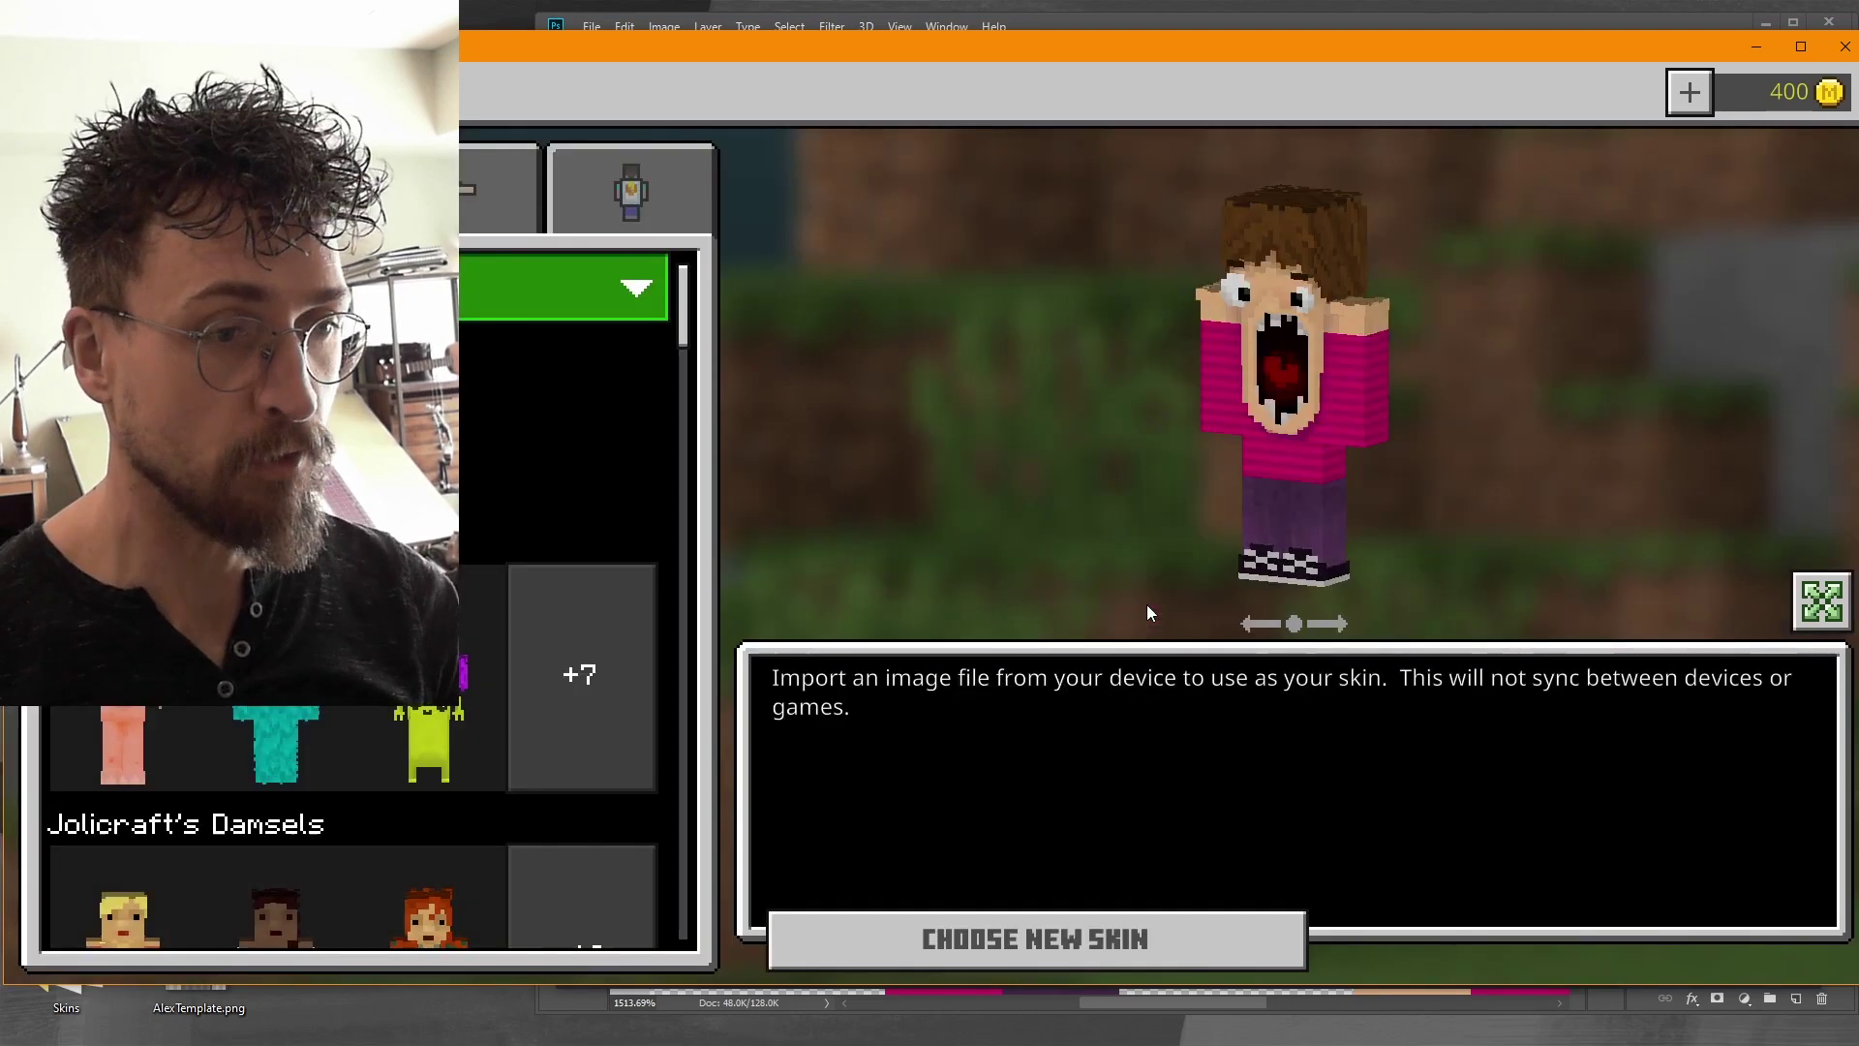